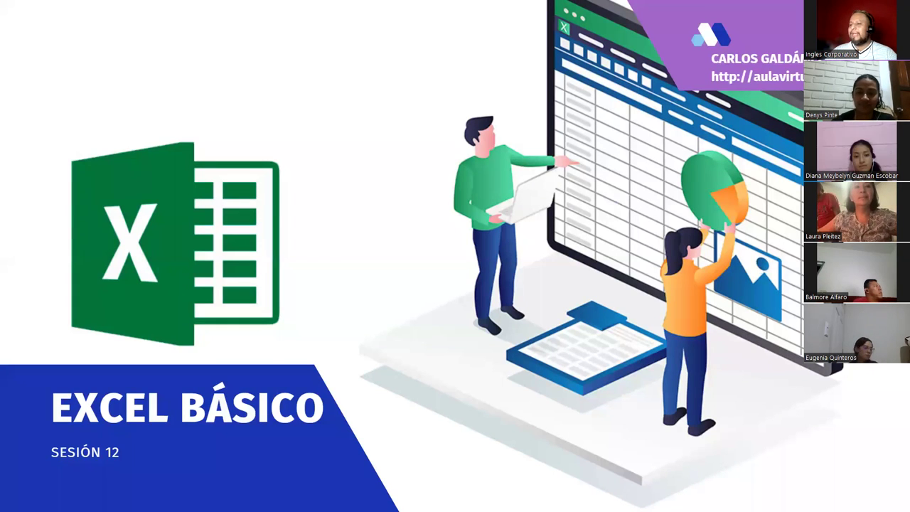
Advance the slideshow from the title slide to the 'Objetivo de la Sesión 12' slide
key("Right")
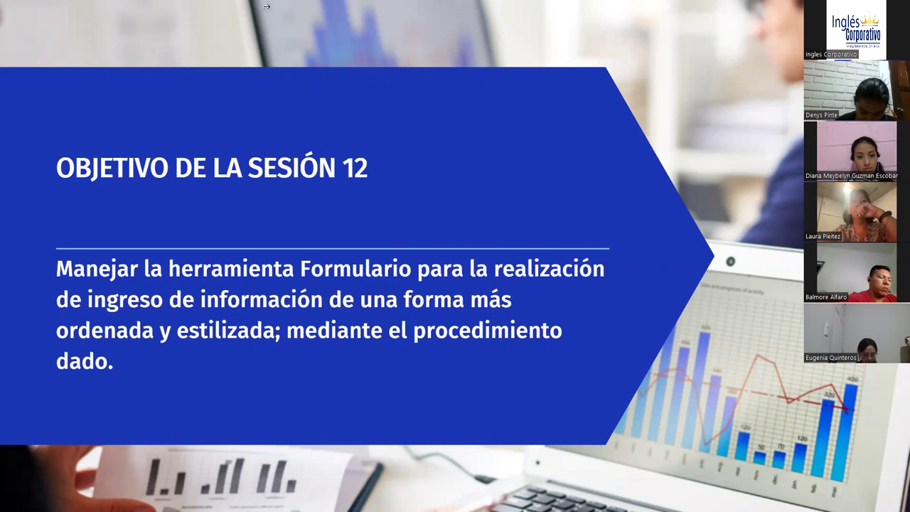
Move on to the '¿Qué es un formulario en Excel?' slide
mouse_move(266, 6)
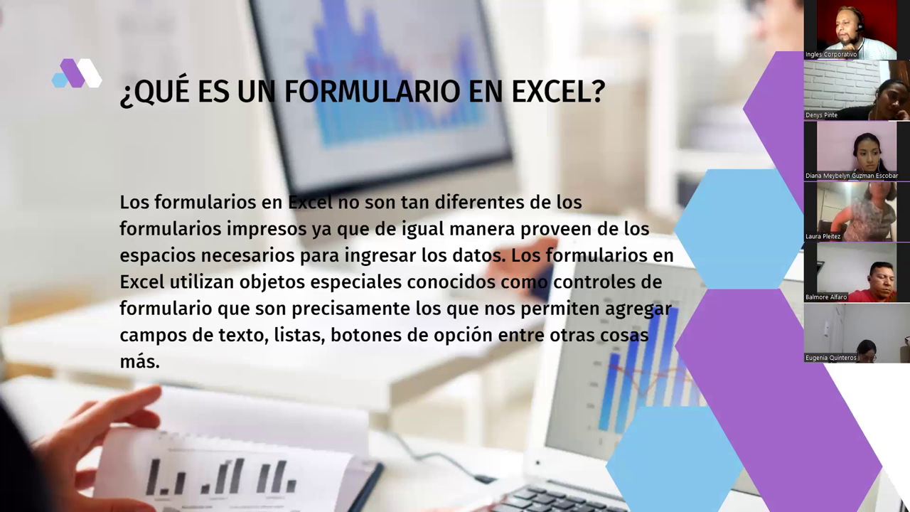
Advance to the 'TIPOS' slide listing data forms, control worksheets and VBA user forms
key("Right")
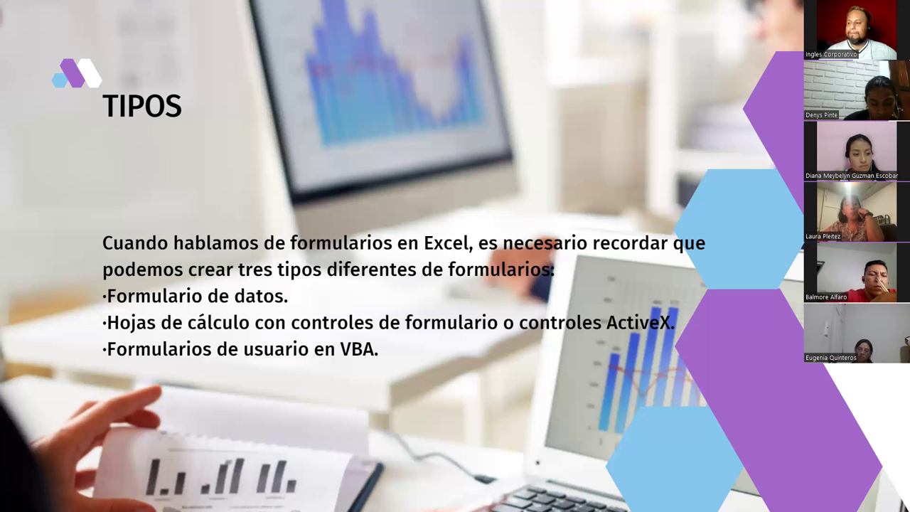
Advance past the 'Tipos' slide to the 'Configurar Excel' steps slide
left_click(730, 261)
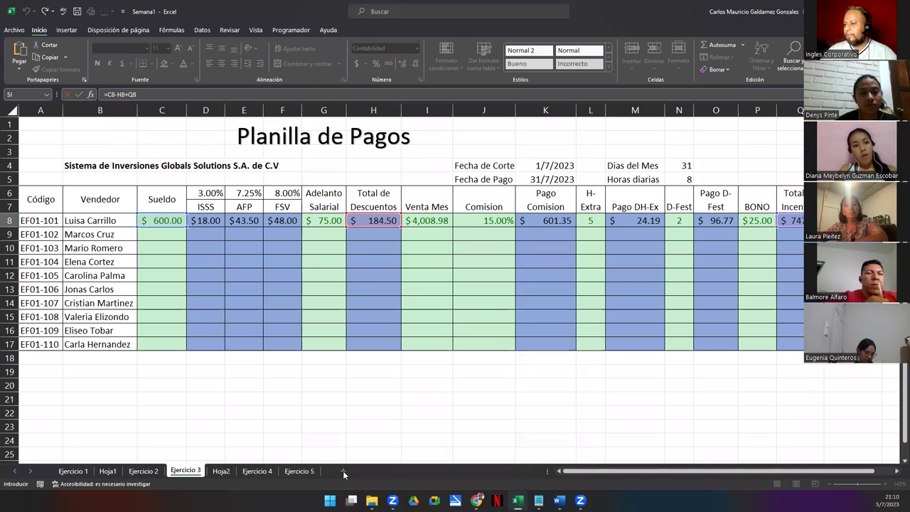
Insert a new blank sheet, Hoja3, right after Hoja2
left_click(221, 471)
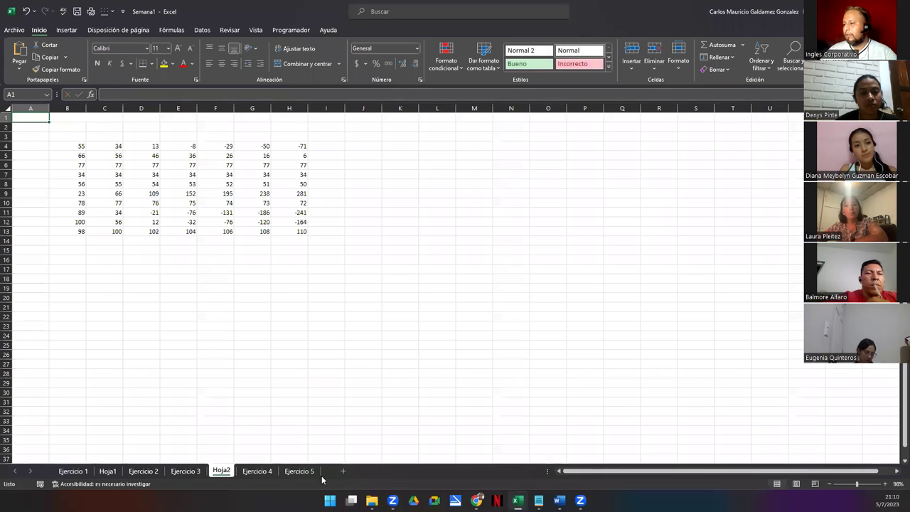
left_click(343, 470)
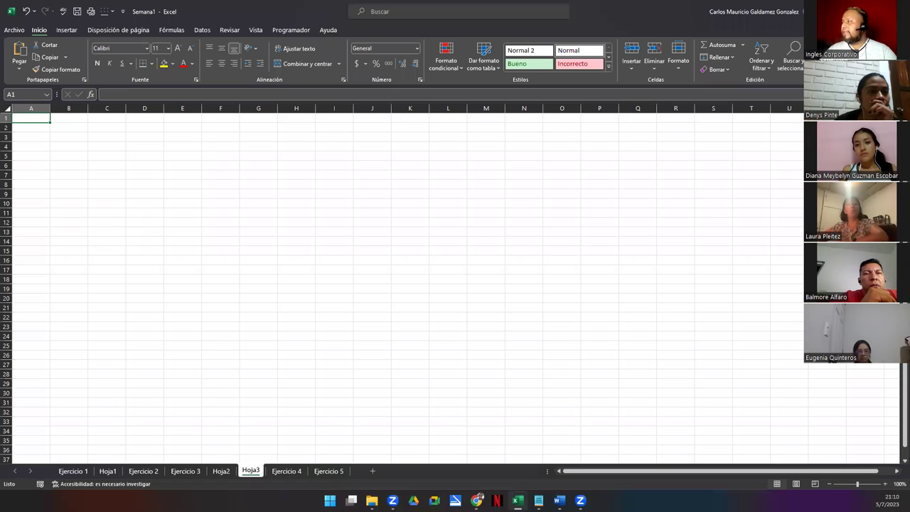
Remove the custom Forms group in Excel Options' ribbon customization, then close without keeping it
left_click(12, 31)
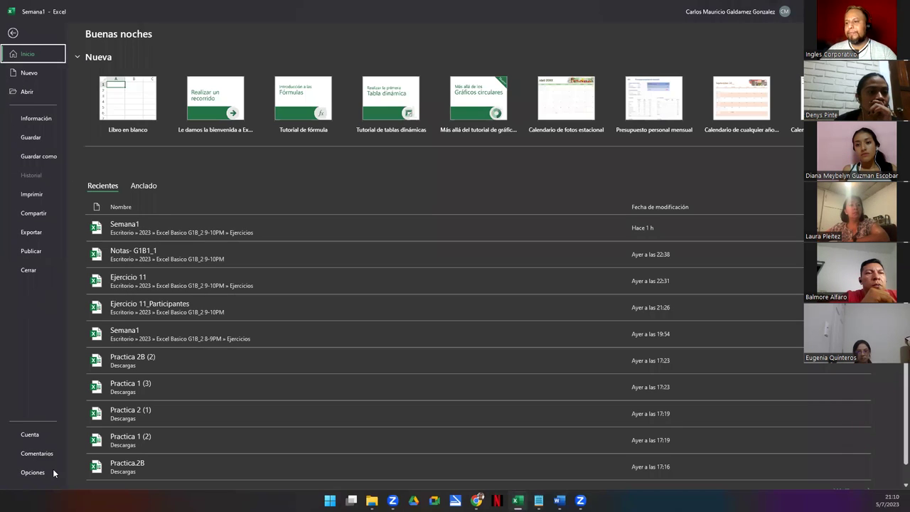
left_click(35, 472)
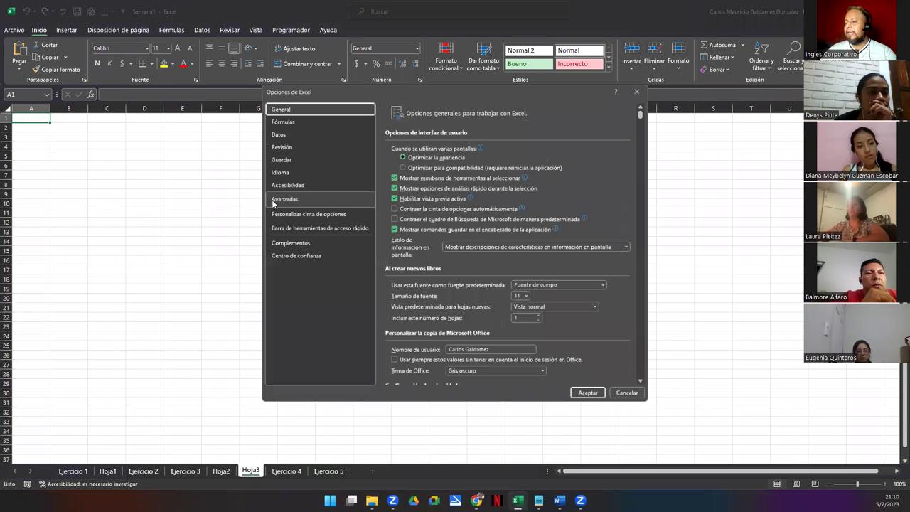
left_click(327, 214)
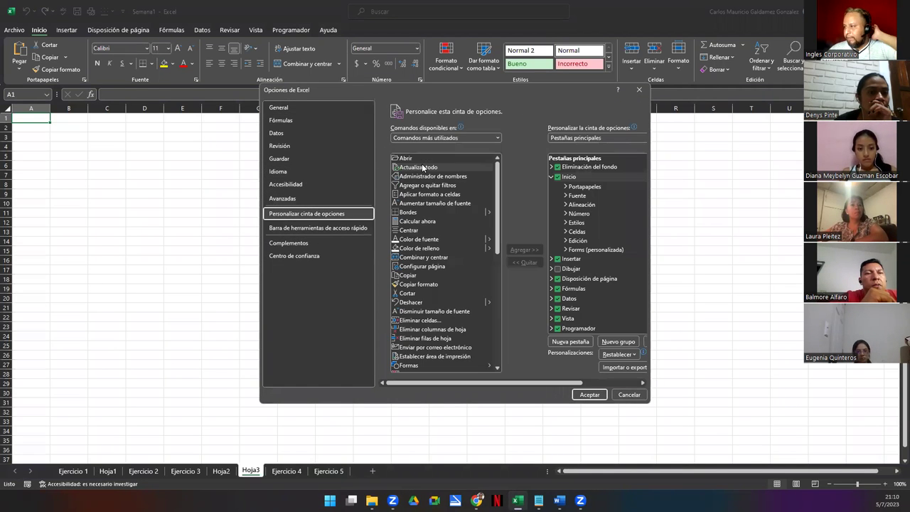
left_click(581, 250)
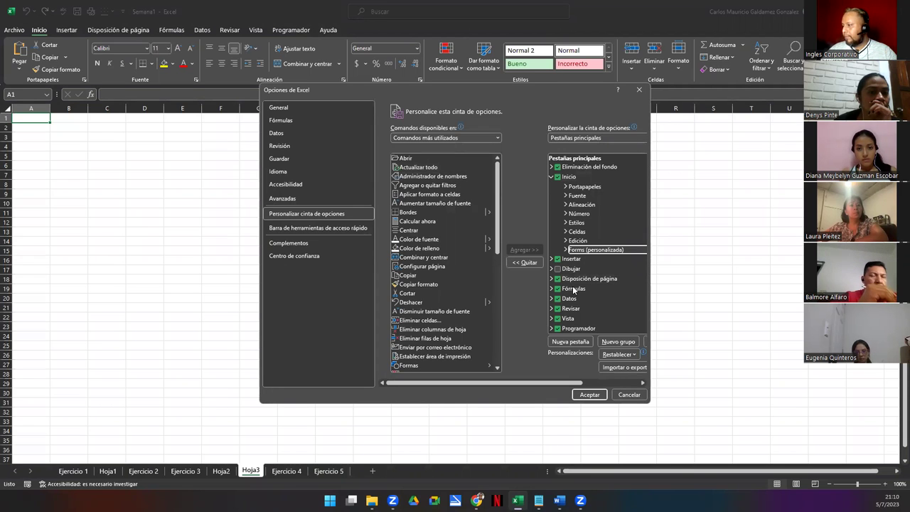
left_click(526, 263)
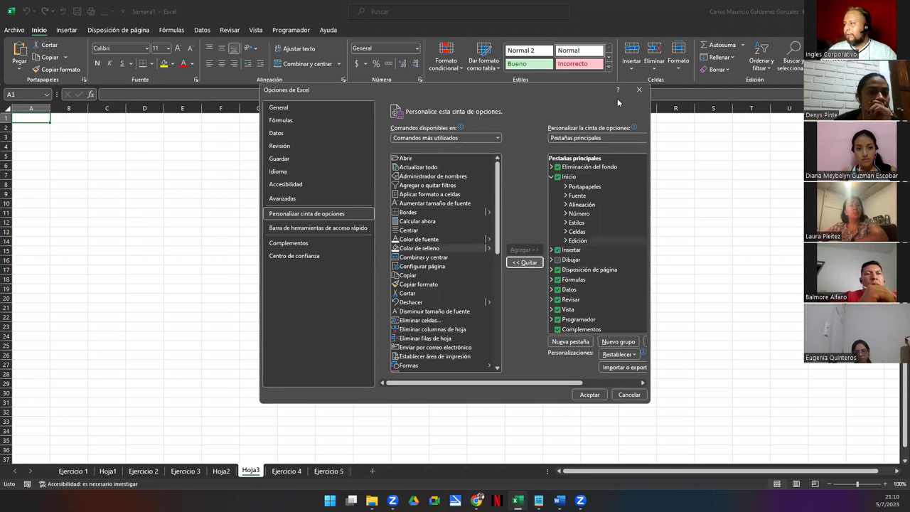
left_click(639, 91)
left_click(144, 176)
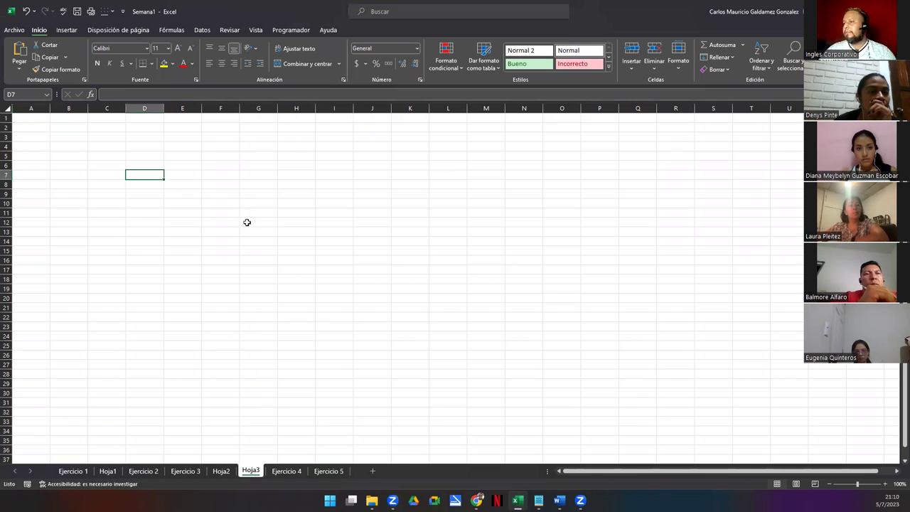
Remove the custom Forms group from Inicio again and confirm with Aceptar
left_click(13, 29)
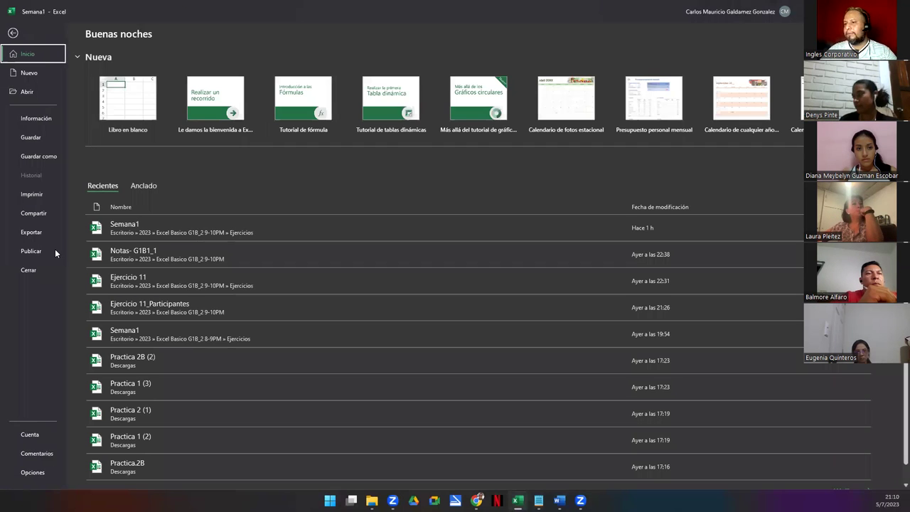
left_click(37, 470)
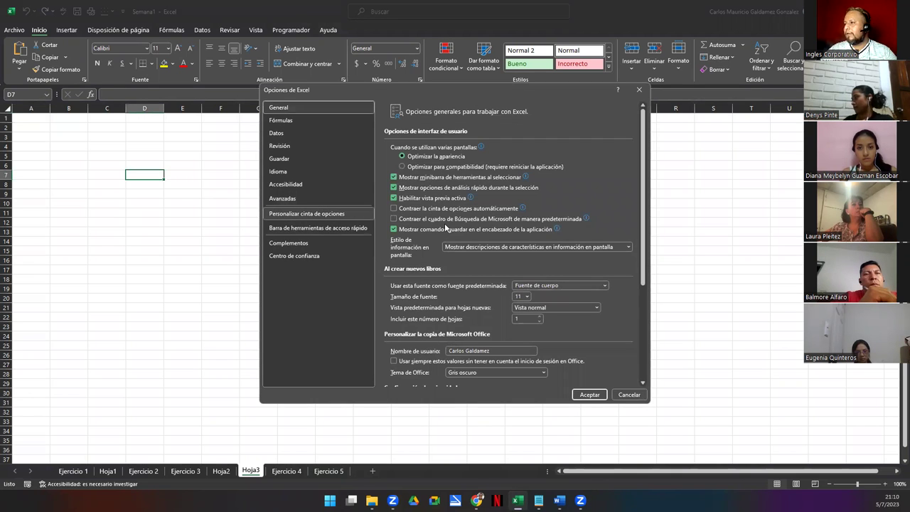
left_click(594, 250)
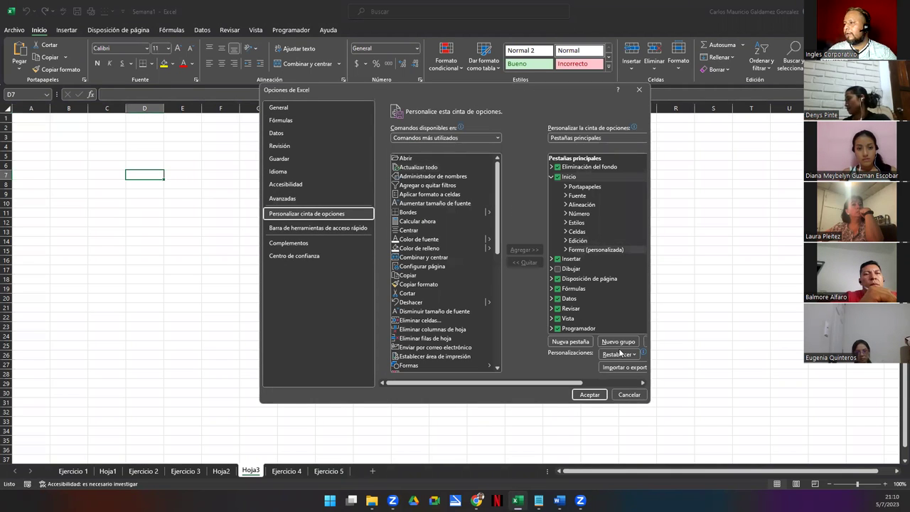
left_click(520, 262)
left_click(589, 395)
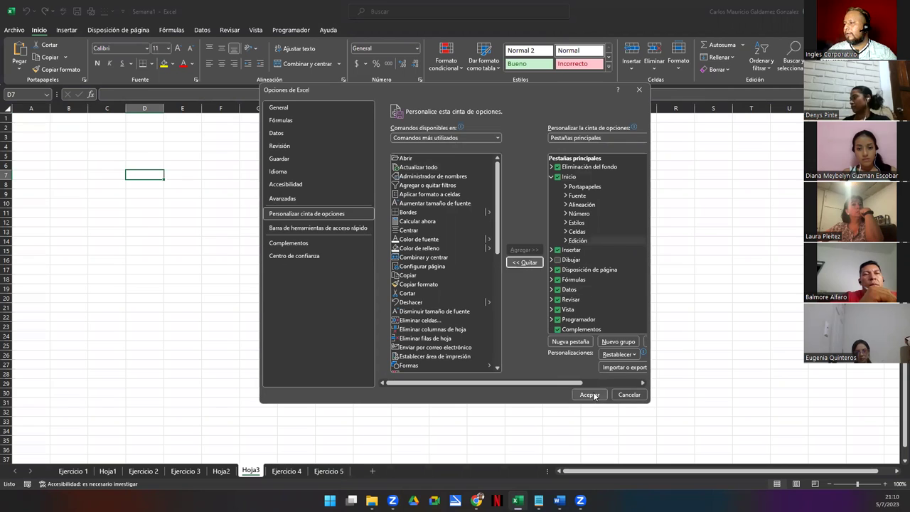
left_click(99, 203)
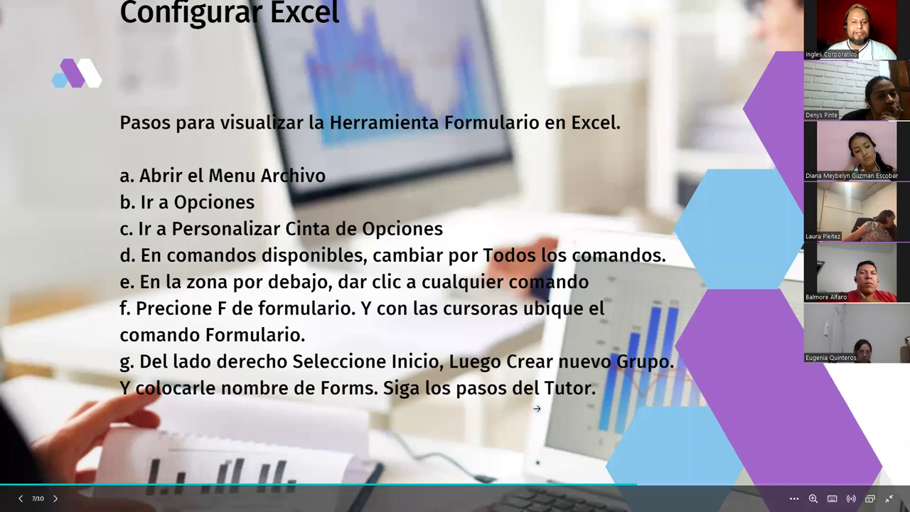
Switch from the slideshow back to the Excel workbook showing the empty Hoja3 sheet
key("alt+Tab")
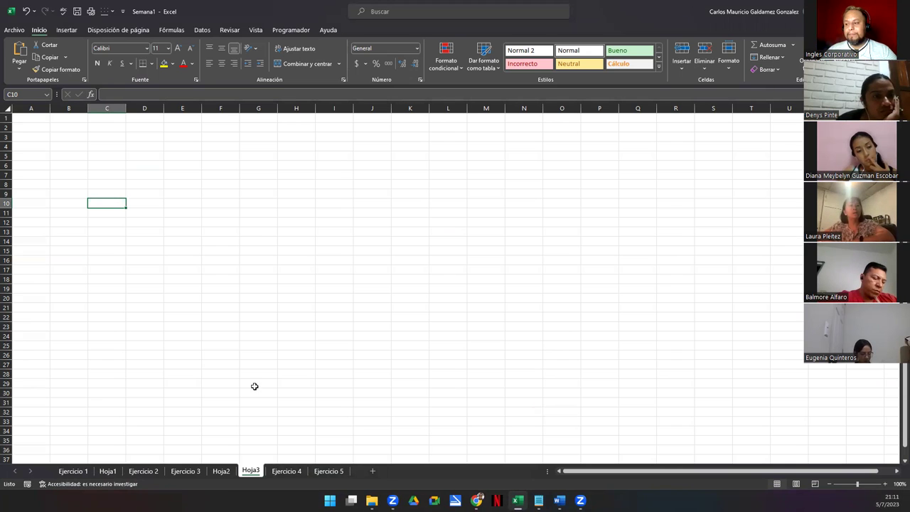
left_click(28, 119)
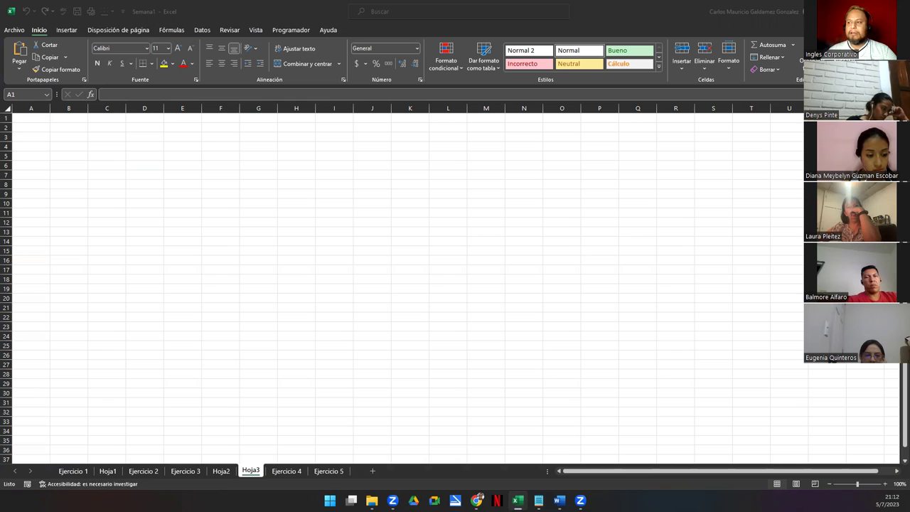
left_click(102, 210)
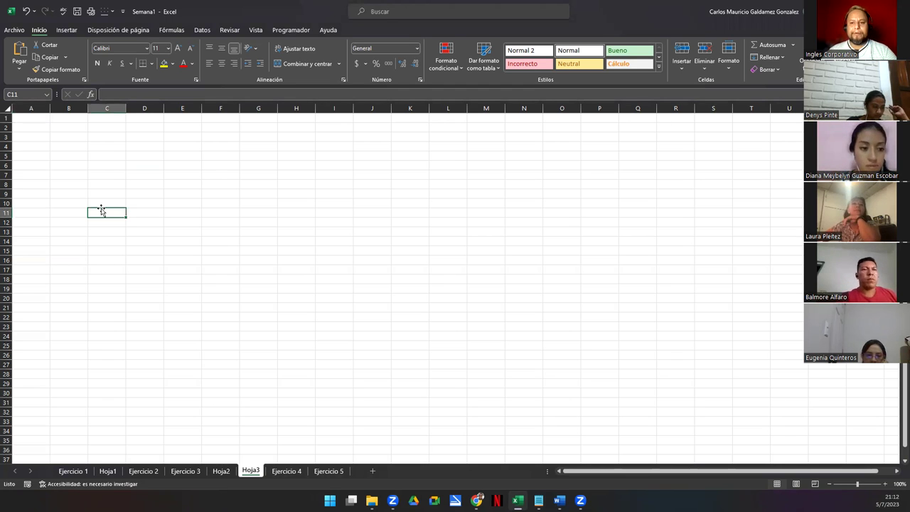
Open Excel Options from Archivo and move the window to the upper left
left_click(14, 30)
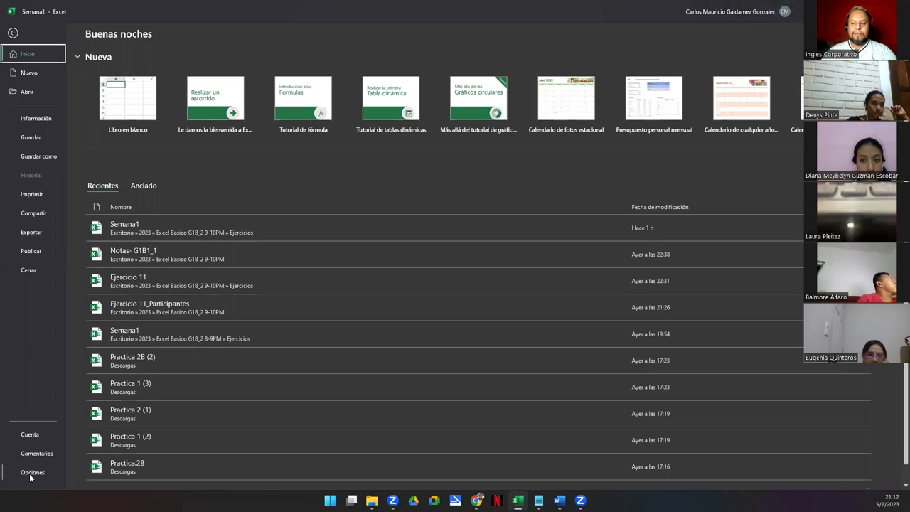
left_click(31, 474)
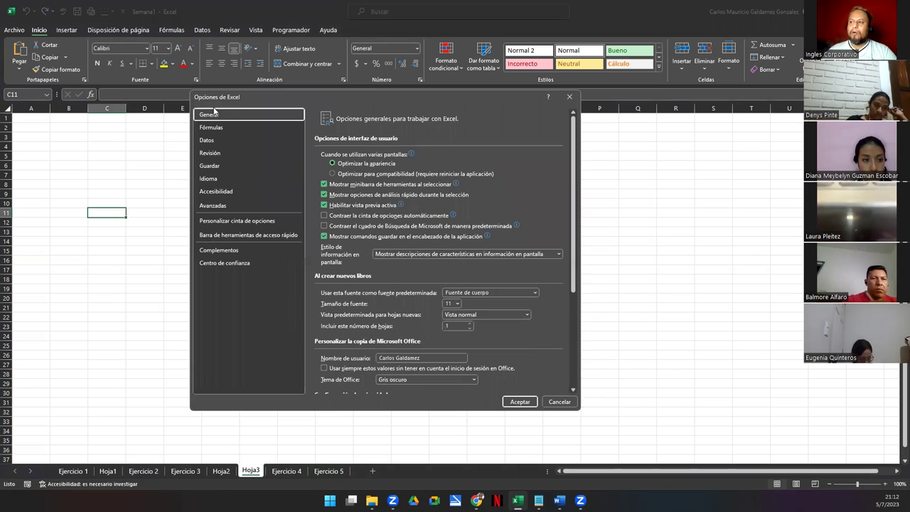
left_click_drag(347, 93, 278, 99)
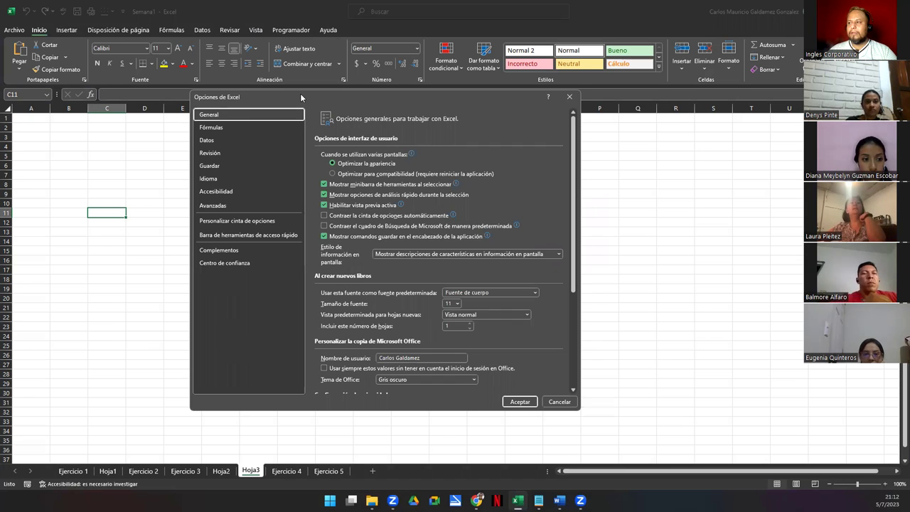
left_click_drag(300, 93, 200, 85)
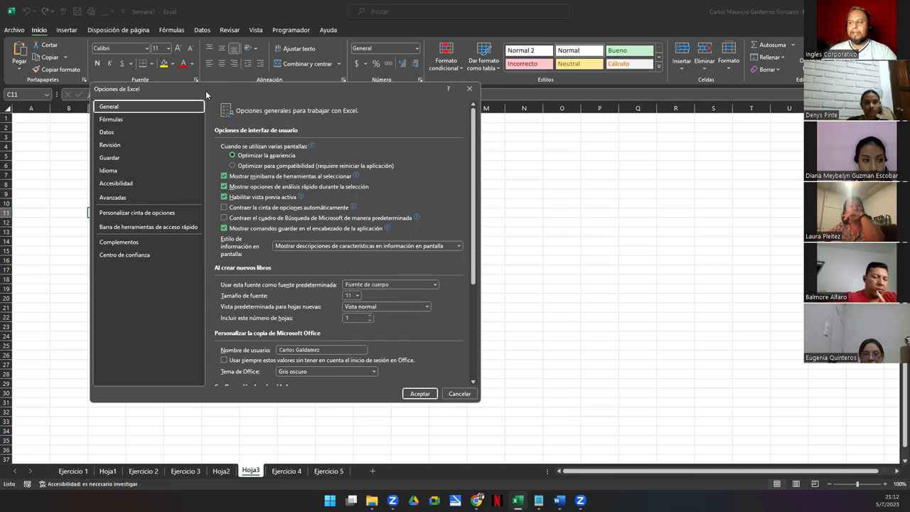
left_click_drag(206, 90, 200, 92)
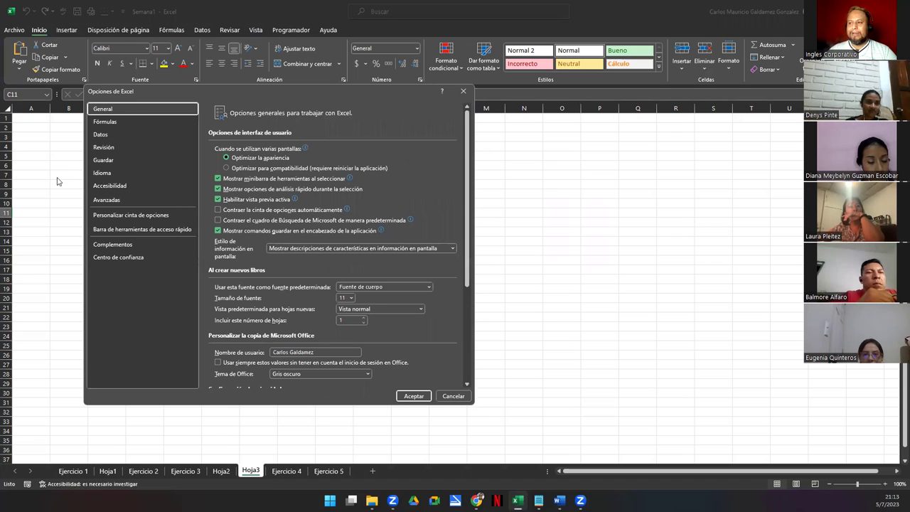
left_click_drag(140, 93, 131, 98)
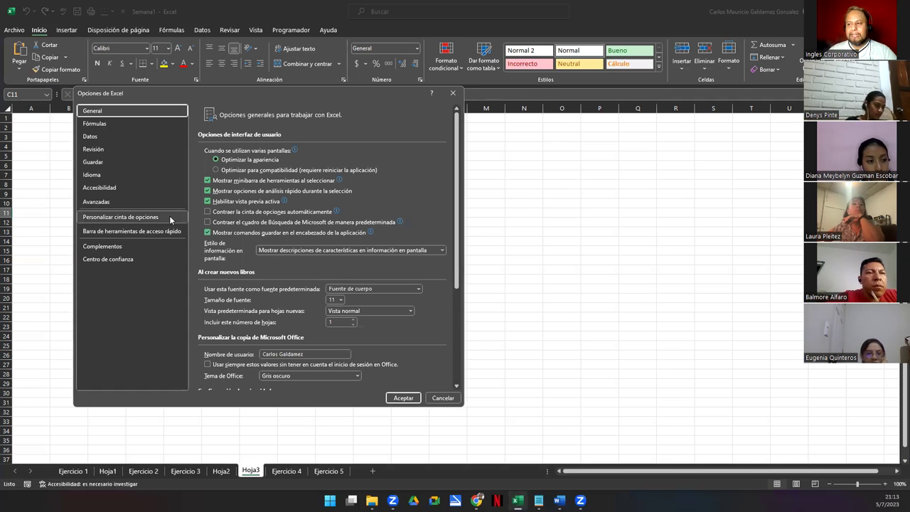
Show the ribbon customization page with commands available from Todos los comandos
left_click(119, 217)
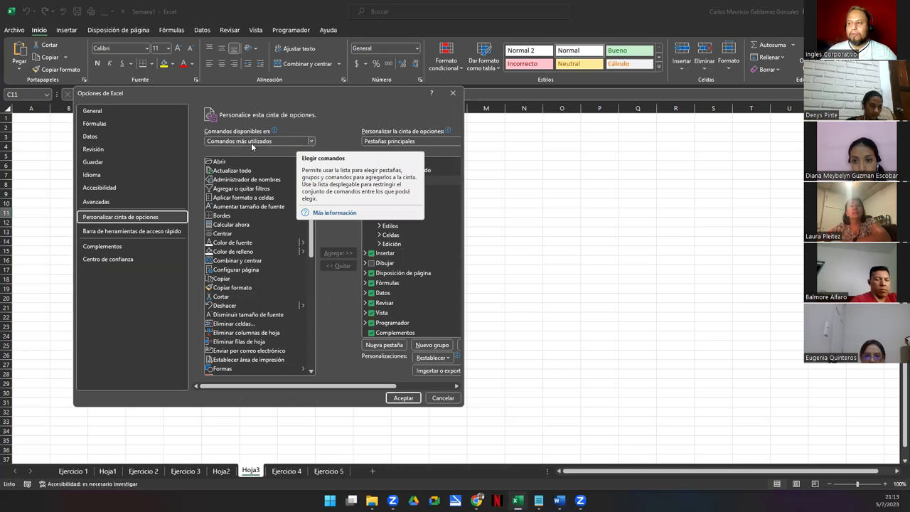
left_click(310, 144)
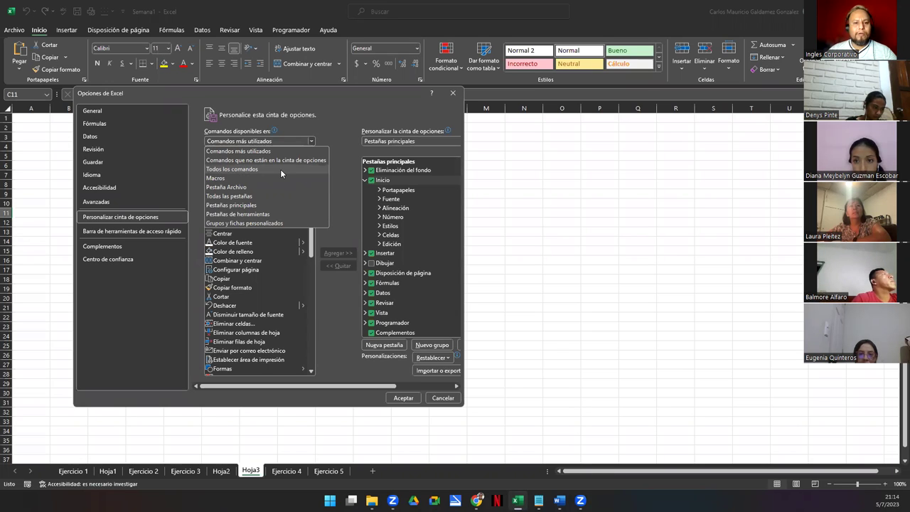
key("Escape")
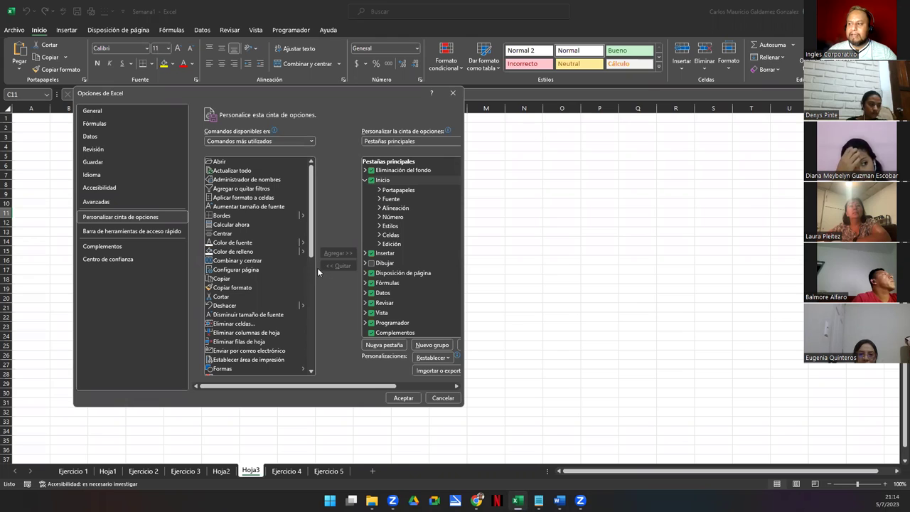
key("Down")
key("Down")
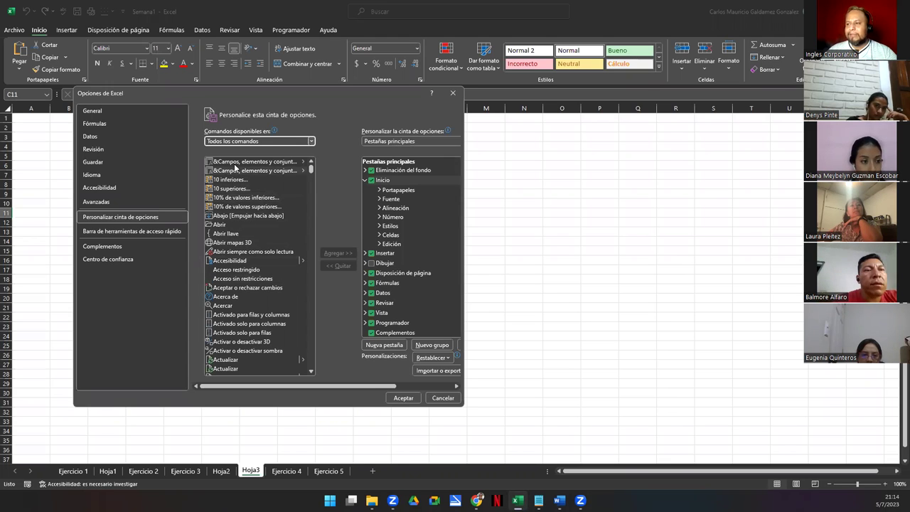
Scroll the available commands list to the F entries and select Formulario...
left_click(236, 163)
left_click(225, 368)
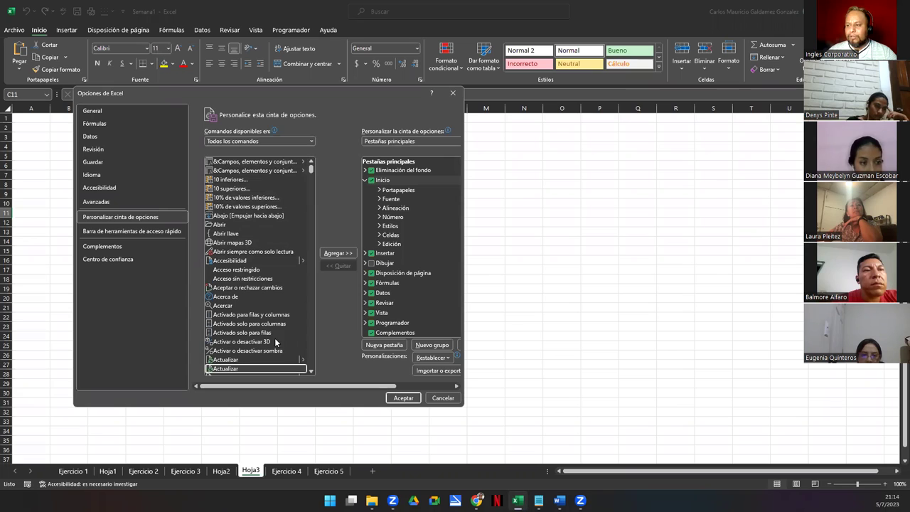
left_click(231, 189)
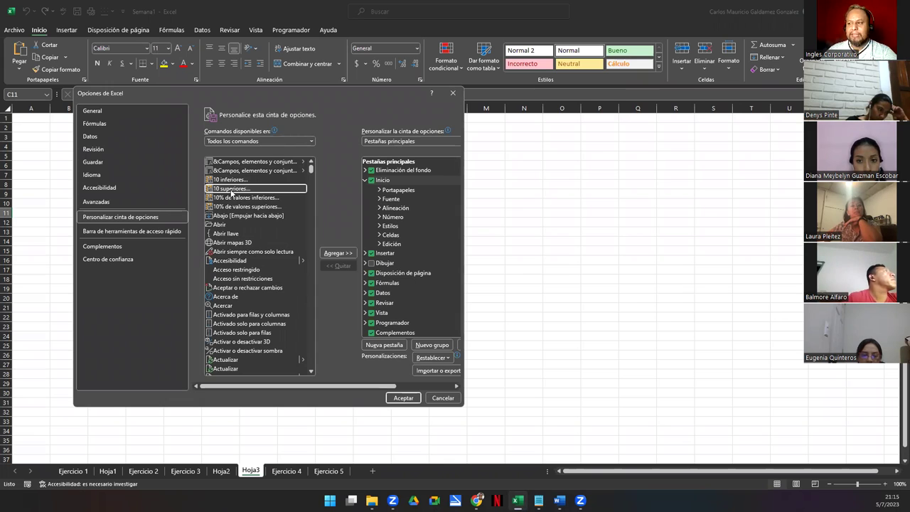
key("f")
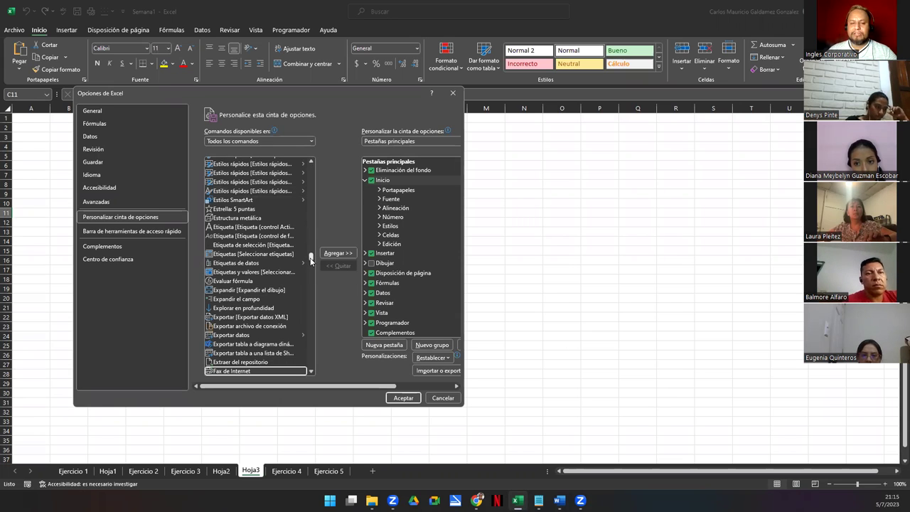
left_click(310, 371)
left_click(310, 372)
left_click(310, 372)
left_click(309, 373)
left_click(309, 373)
left_click(310, 373)
left_click(310, 373)
left_click(309, 372)
left_click(310, 373)
left_click(310, 372)
left_click(310, 372)
left_click(309, 373)
left_click(310, 373)
left_click(310, 373)
left_click(310, 373)
left_click(310, 374)
left_click(310, 373)
left_click(310, 373)
left_click(309, 373)
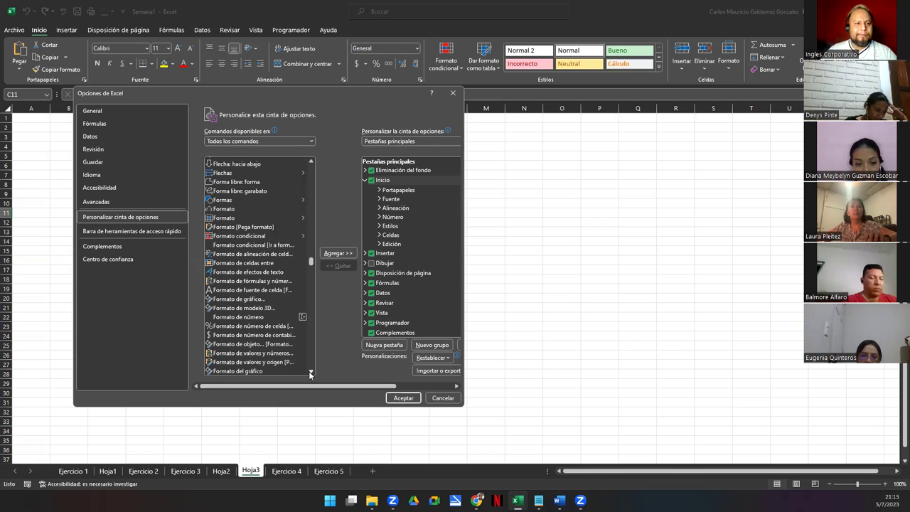
left_click(309, 373)
left_click(309, 373)
left_click(310, 373)
left_click(310, 373)
left_click(310, 373)
left_click(310, 373)
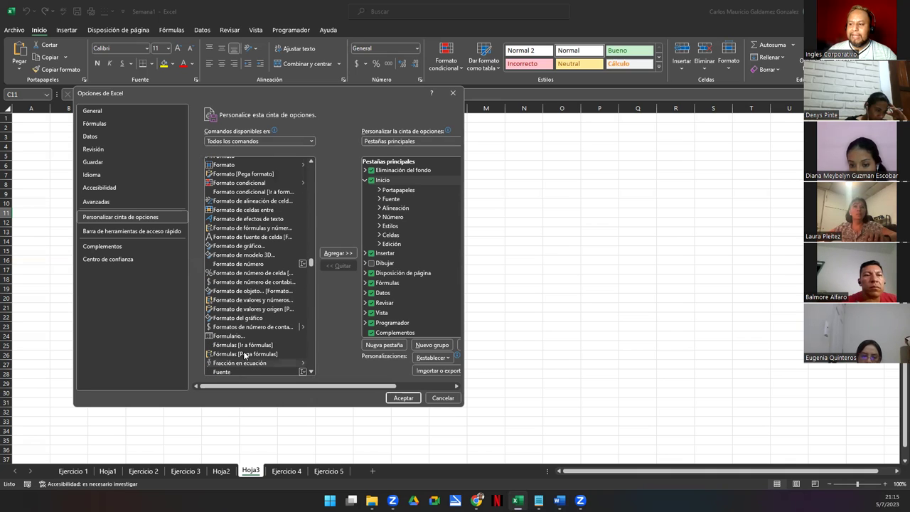
left_click(229, 338)
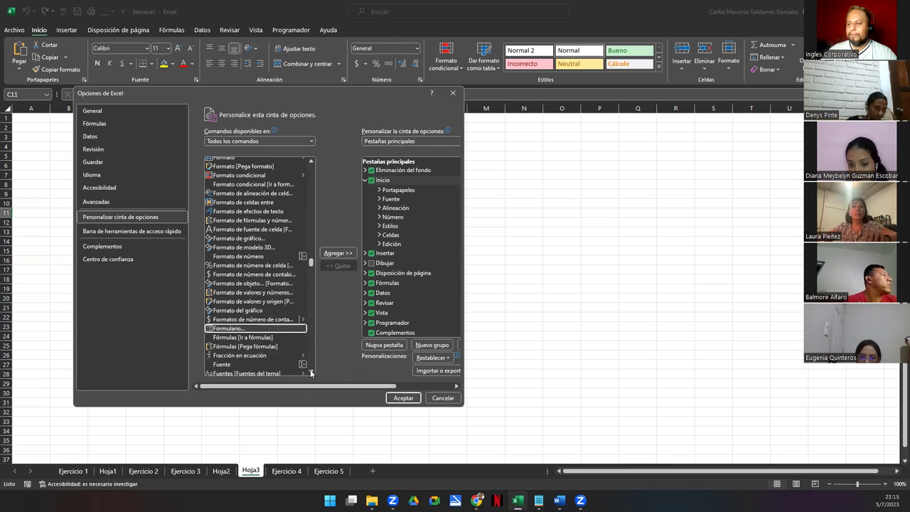
Select the Inicio tab under Pestañas principales to receive the new group
scroll(250, 304, "down", 2)
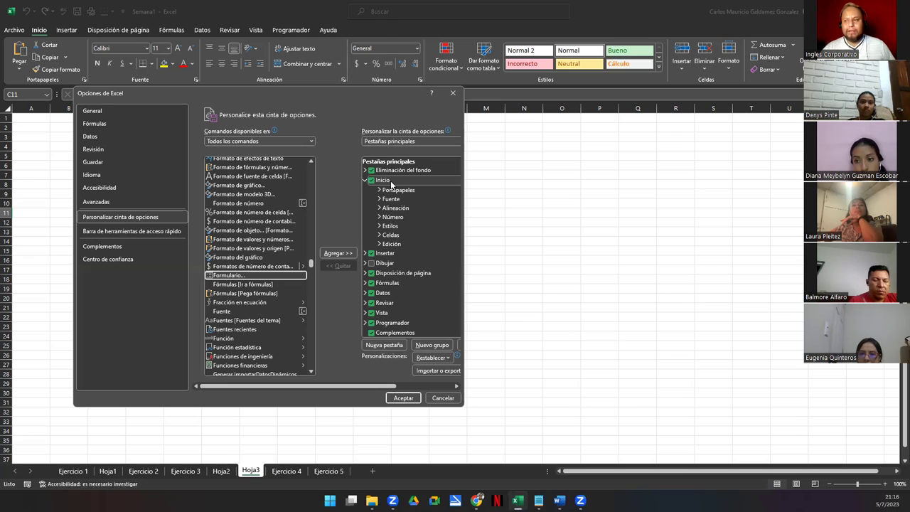
left_click(385, 182)
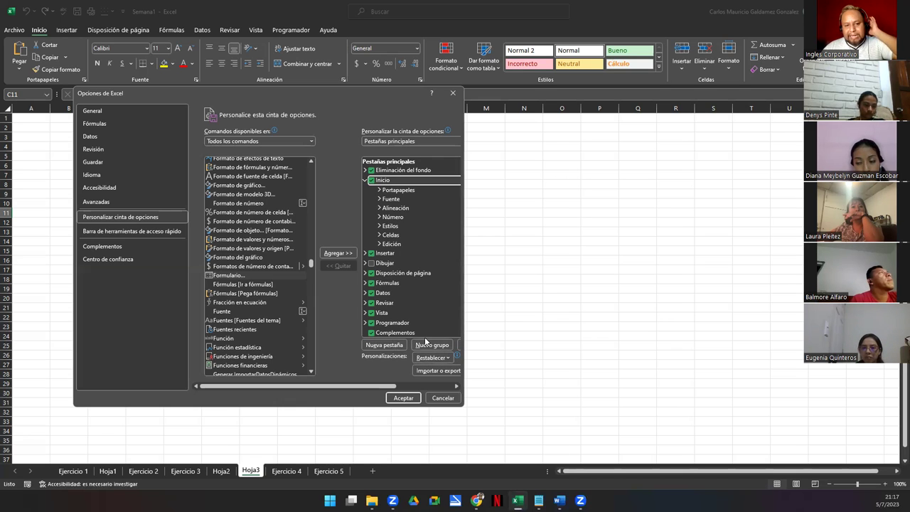
left_click_drag(370, 388, 425, 395)
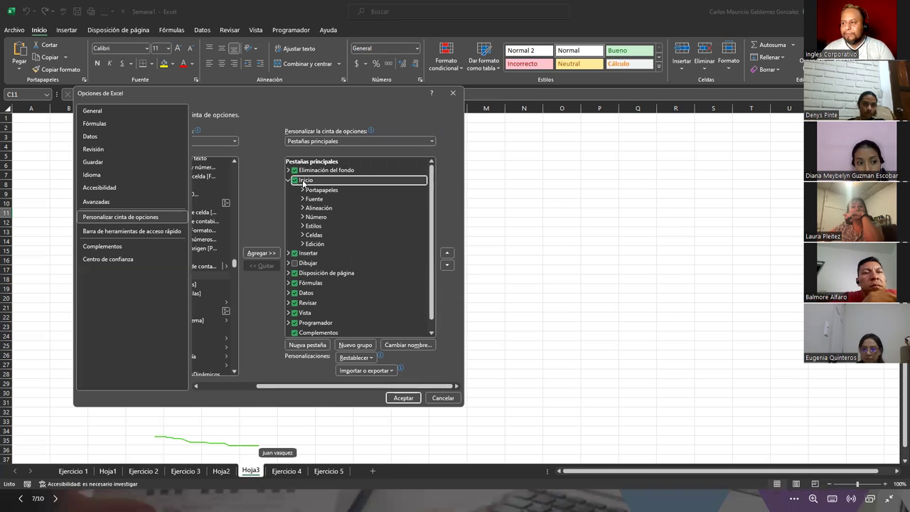
Add a 'Nuevo grupo (personalizada)' group under Inicio after Edición and select it
left_click(356, 345)
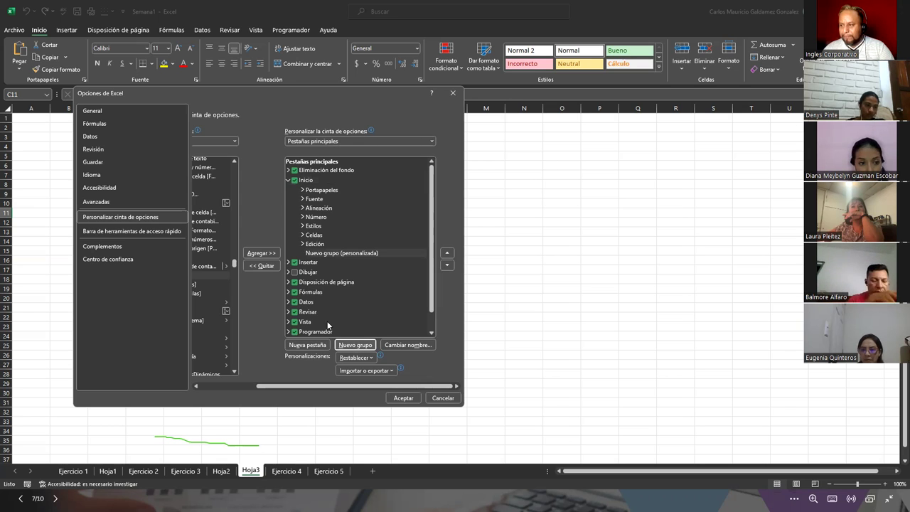
left_click(346, 257)
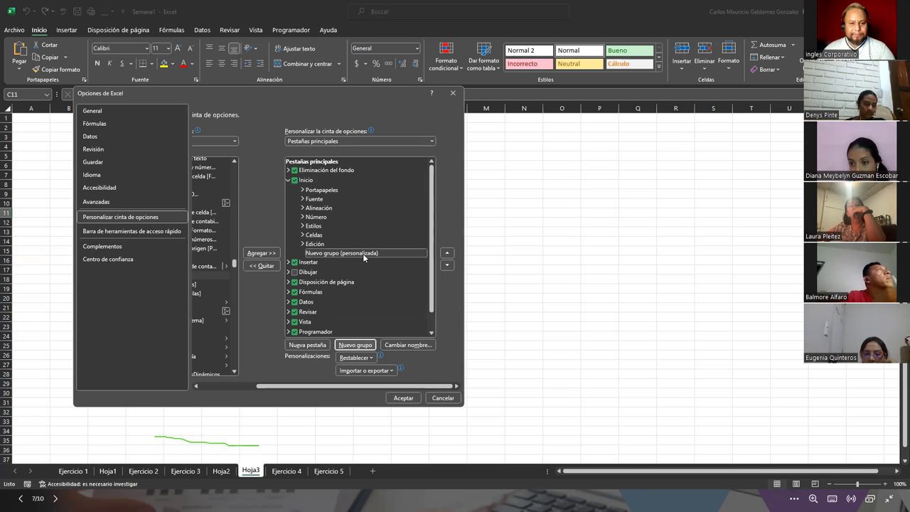
left_click(323, 254)
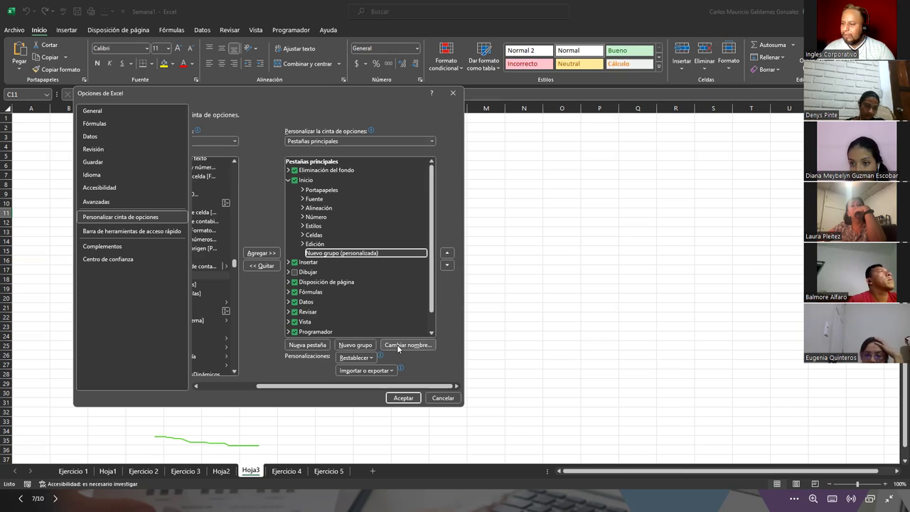
Rename 'Nuevo grupo (personalizada)' under Inicio to 'Forms'
left_click(397, 345)
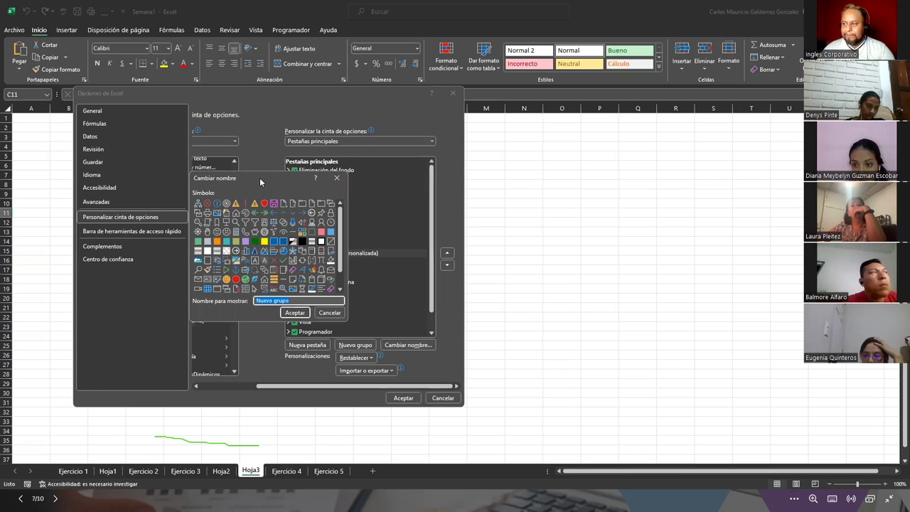
left_click_drag(259, 178, 274, 83)
left_click(306, 205)
key("BackSpace")
key("BackSpace")
key("BackSpace")
key("BackSpace")
type("Forms")
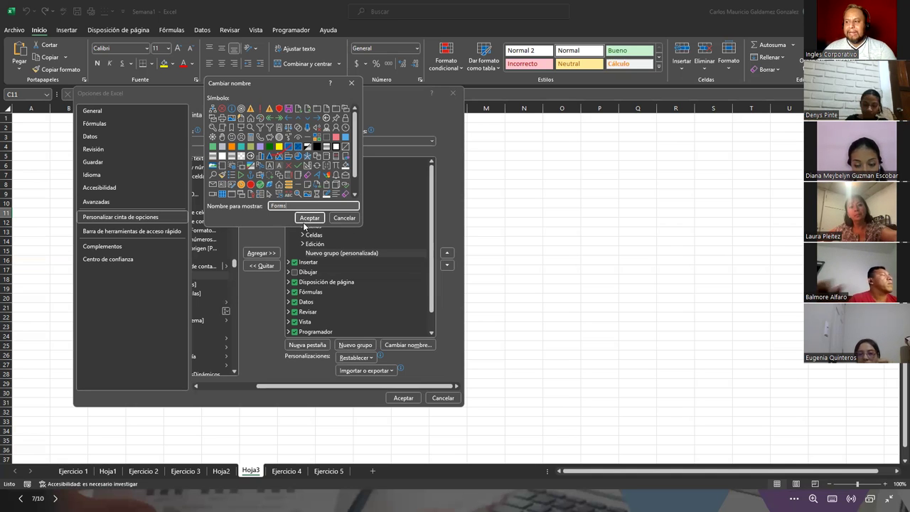
left_click(310, 217)
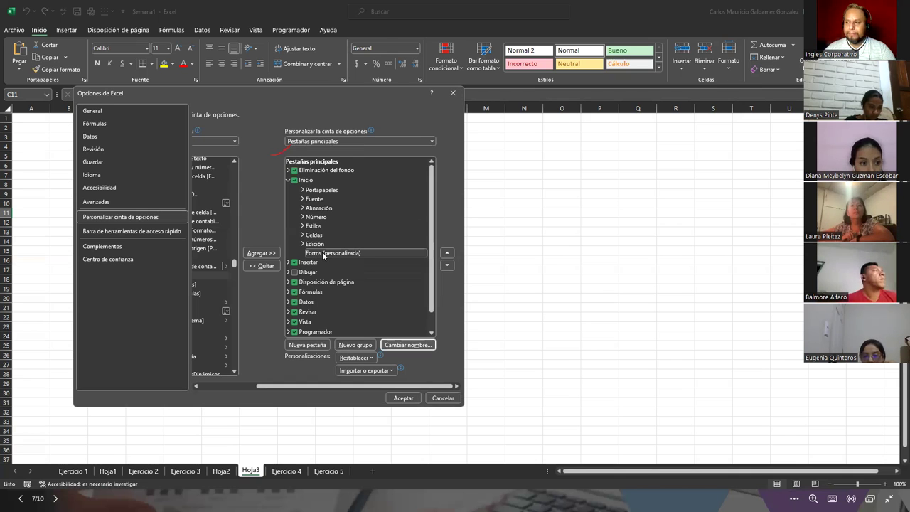
Add the Formulario... command from Todos los comandos into the Forms (personalizada) group
left_click(324, 254)
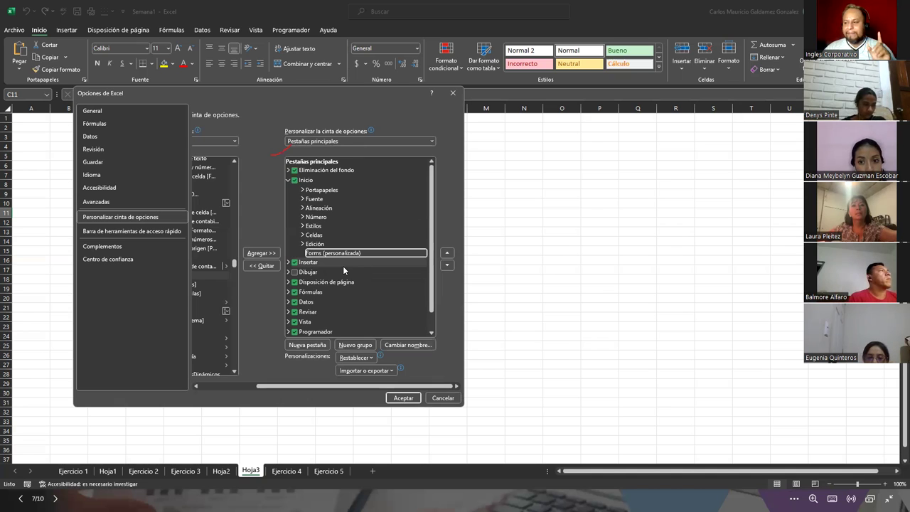
mouse_move(313, 388)
left_mouse_down()
mouse_move(270, 386)
mouse_move(244, 293)
left_mouse_up()
left_click(223, 276)
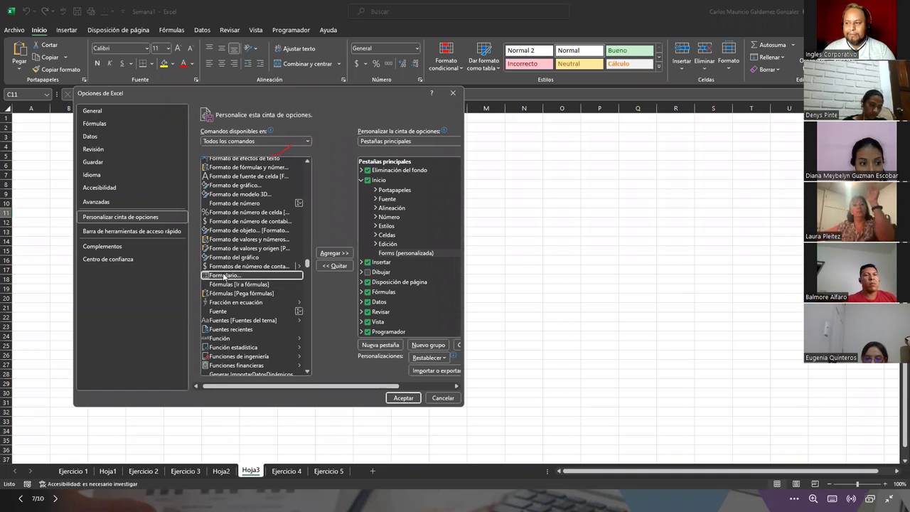
left_click(392, 252)
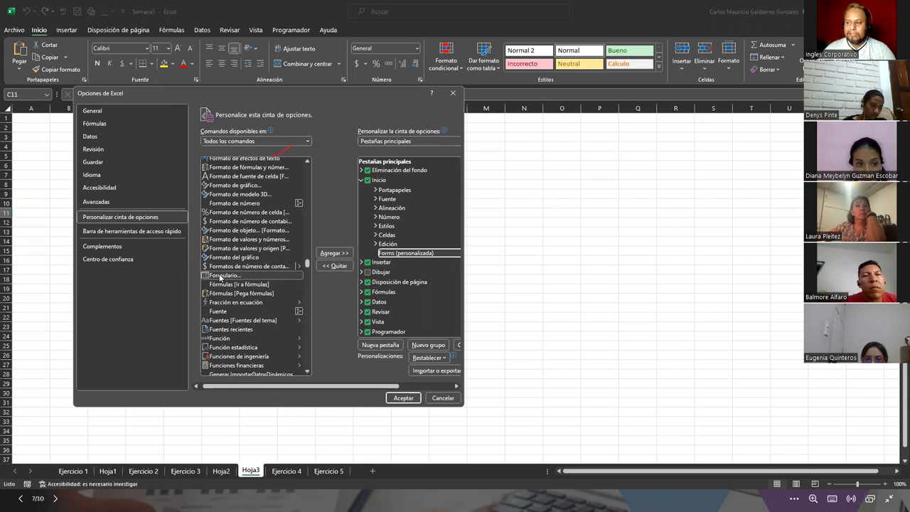
left_click(224, 276)
left_click(398, 253)
left_click(332, 254)
left_click(387, 253)
left_click(410, 262)
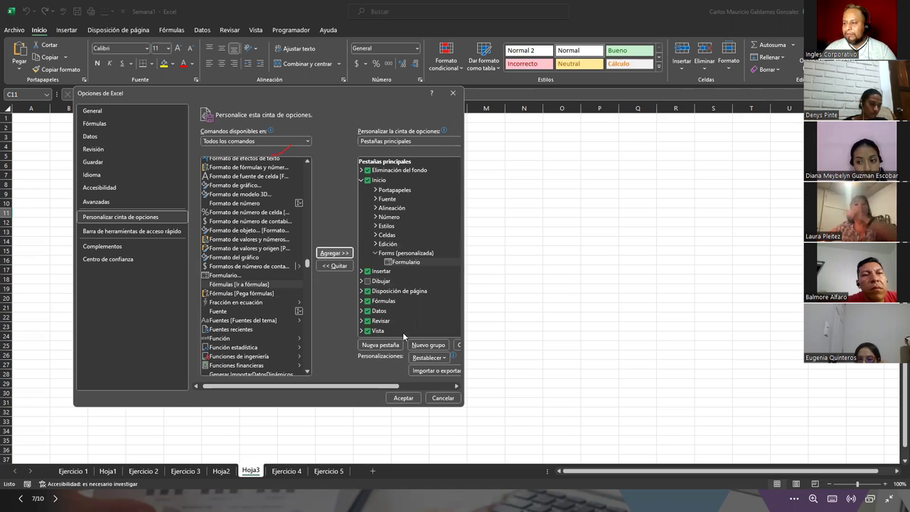
Apply the ribbon customization, then delete the stray red ink stroke near G4–H5 on Hoja3
left_click(403, 398)
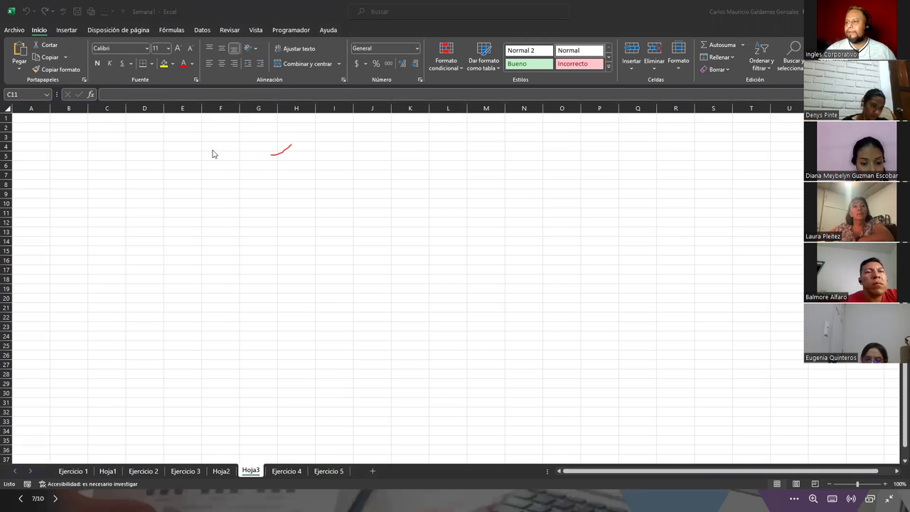
left_click(280, 152)
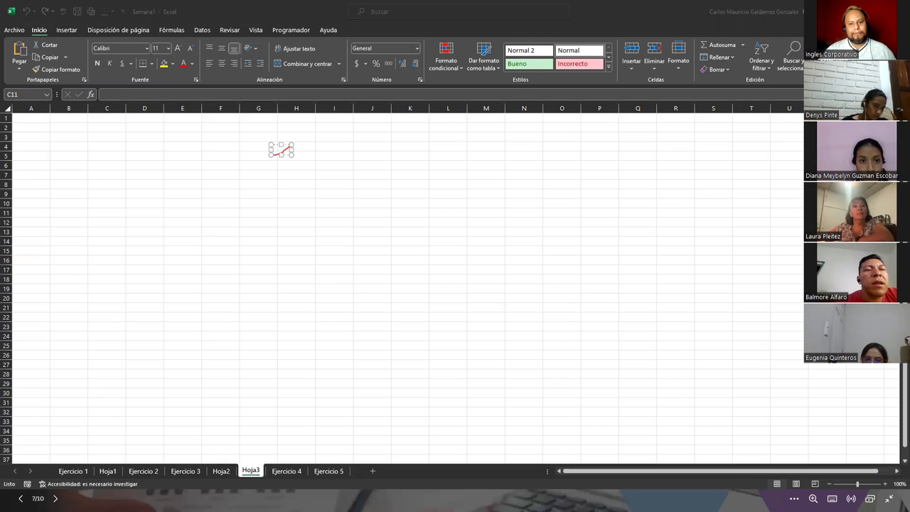
key("Delete")
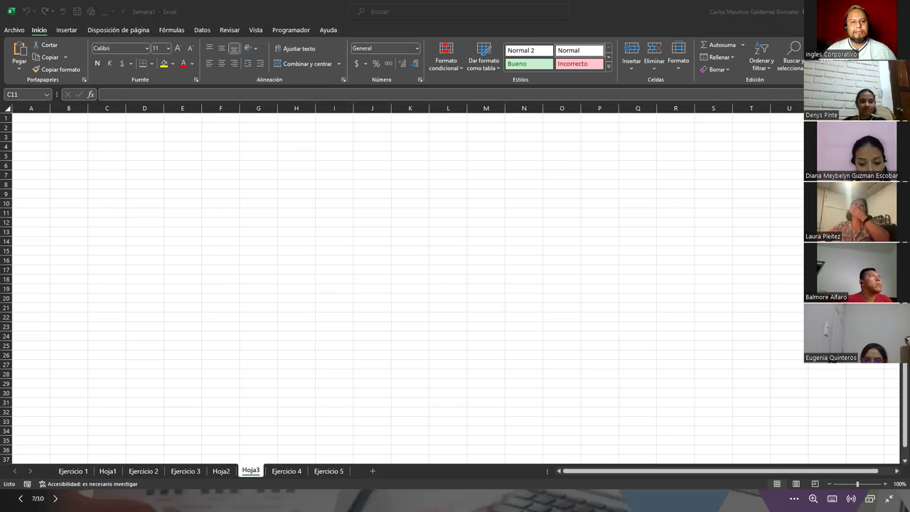
left_click(14, 32)
left_click(28, 472)
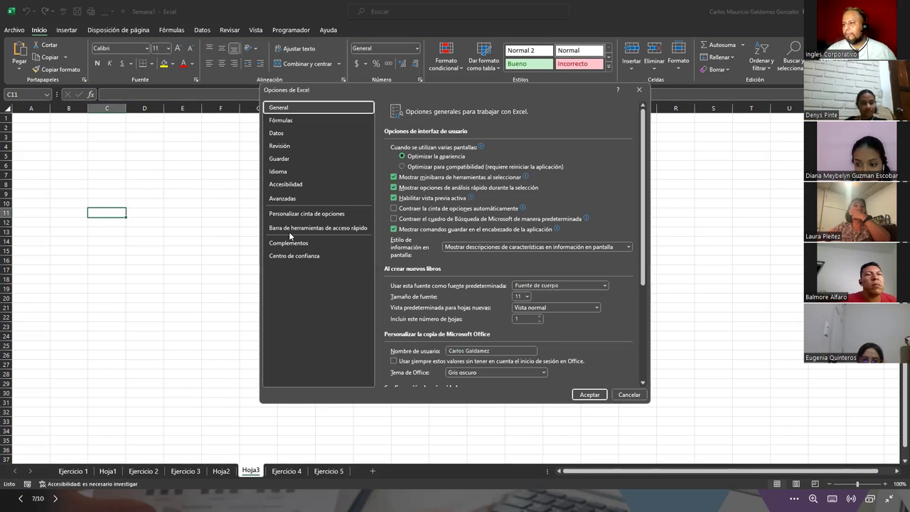
left_click(296, 215)
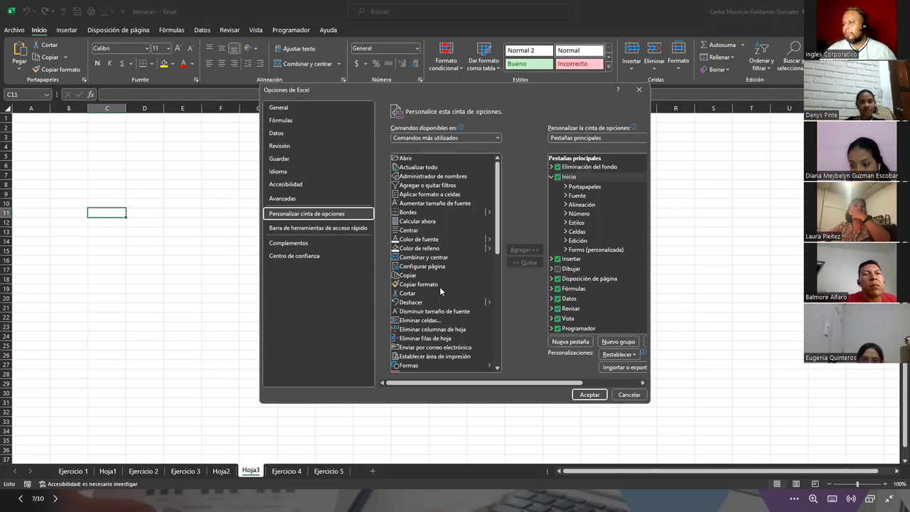
left_click(435, 311)
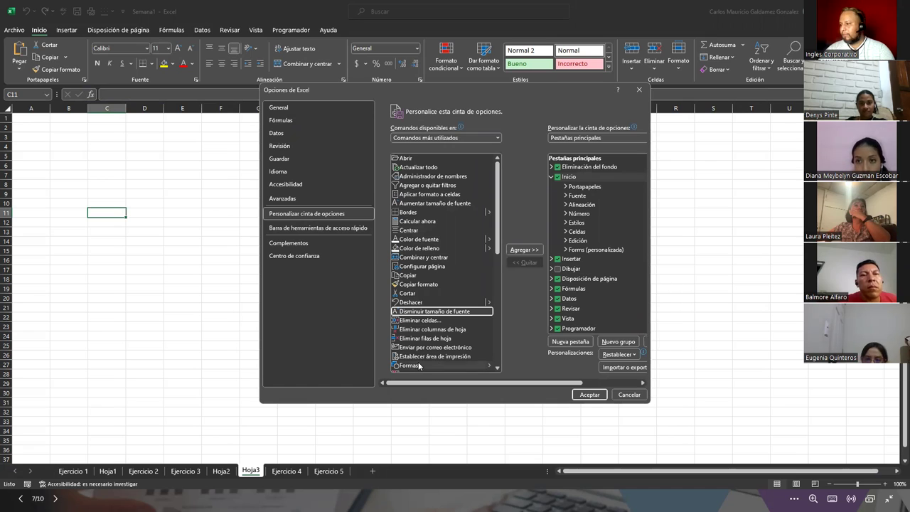
left_click(448, 138)
left_click(446, 146)
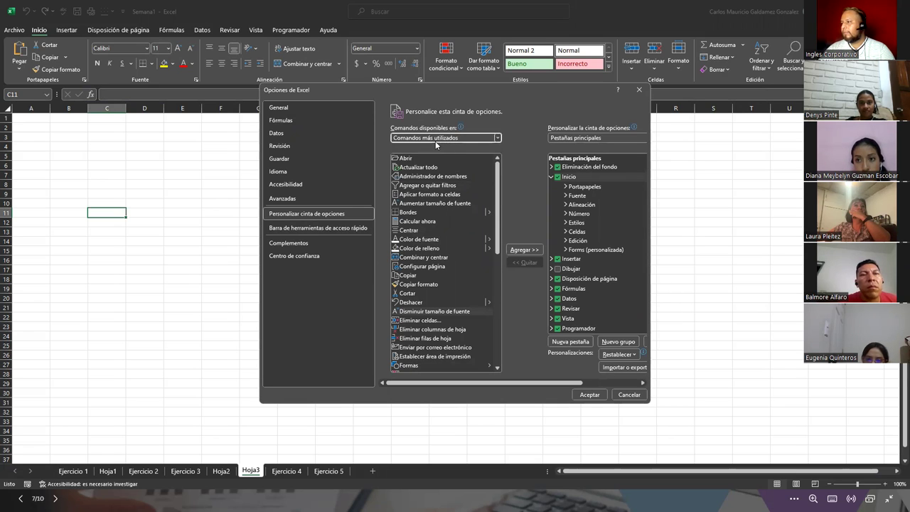
left_click(429, 138)
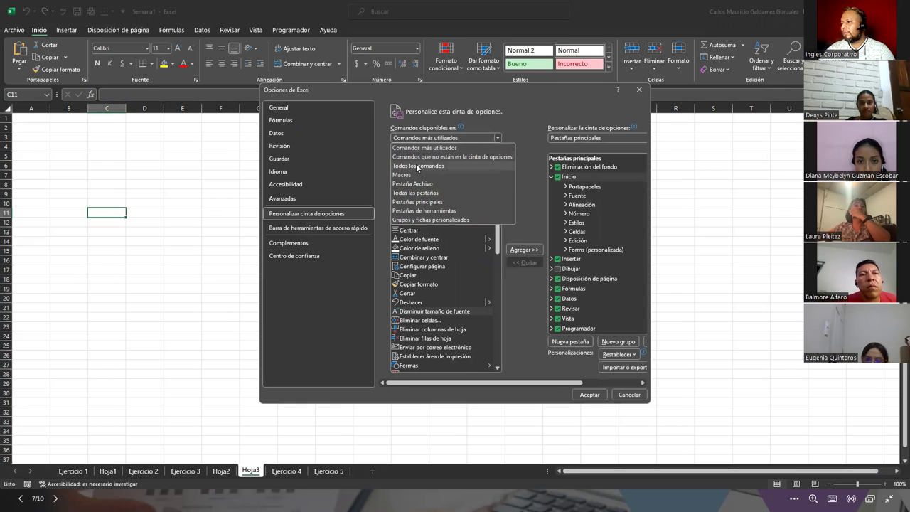
left_click(489, 235)
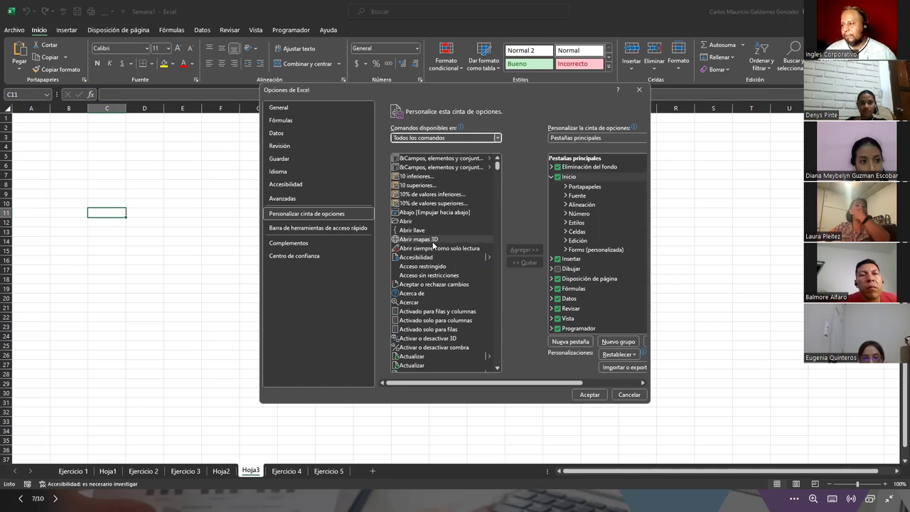
left_click(433, 242)
key("f")
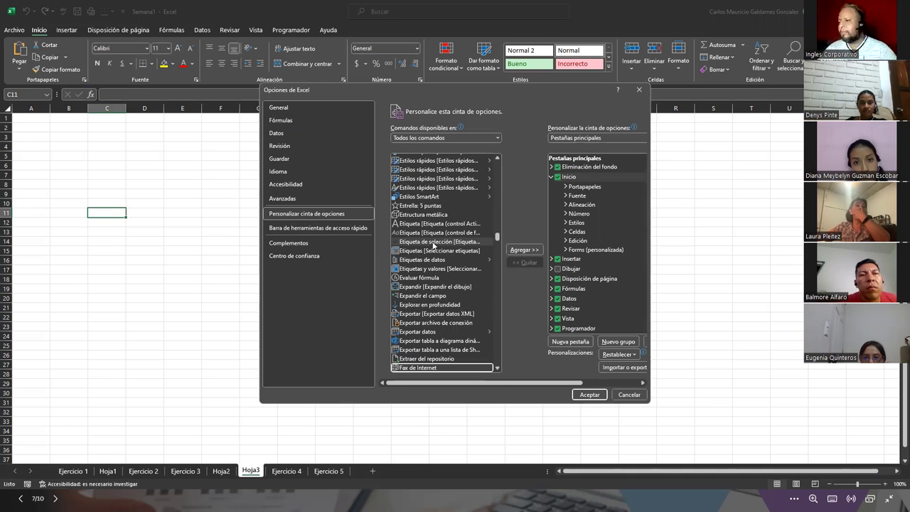
left_click(496, 369)
scroll(496, 370, "down", 7)
scroll(496, 369, "down", 2)
scroll(469, 334, "down", 2)
scroll(448, 306, "down", 2)
scroll(427, 286, "down", 2)
left_click(421, 272)
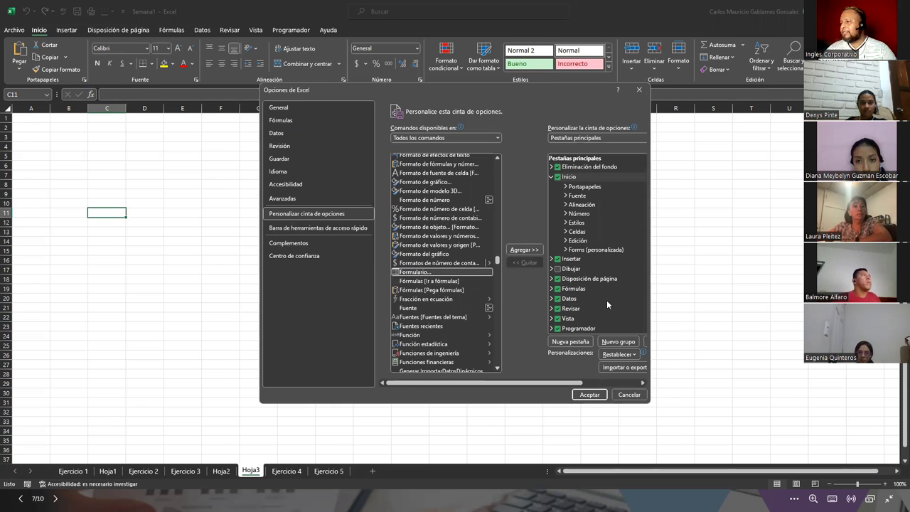
left_click(571, 251)
left_click(566, 250)
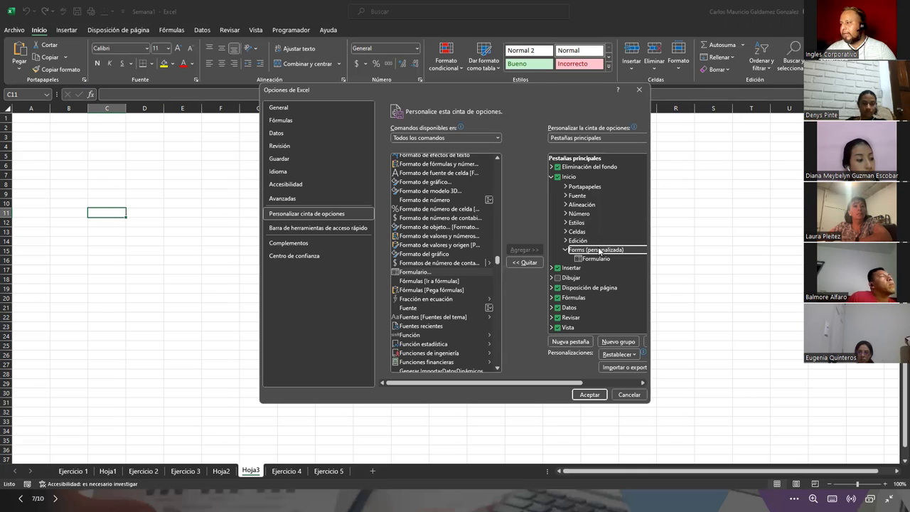
left_click(416, 274)
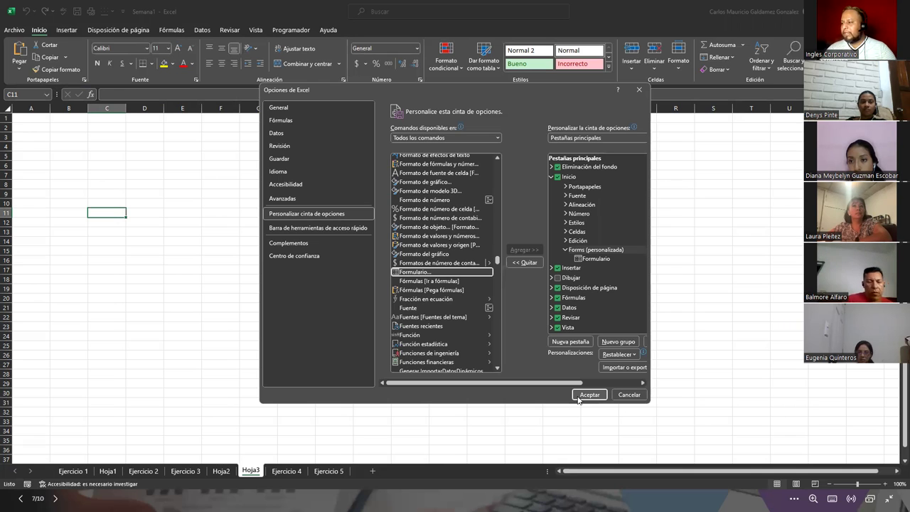
left_click(627, 399)
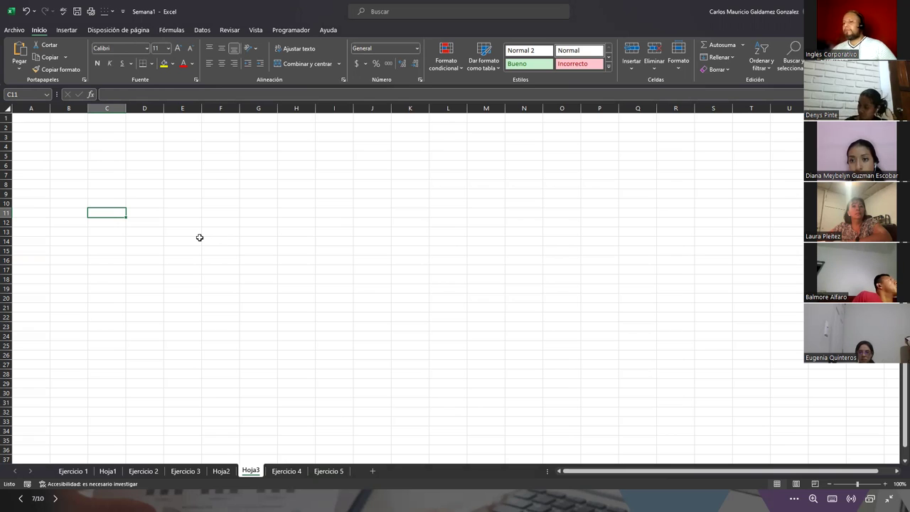
Select cell B5 on the empty Hoja3 sheet
left_click(60, 155)
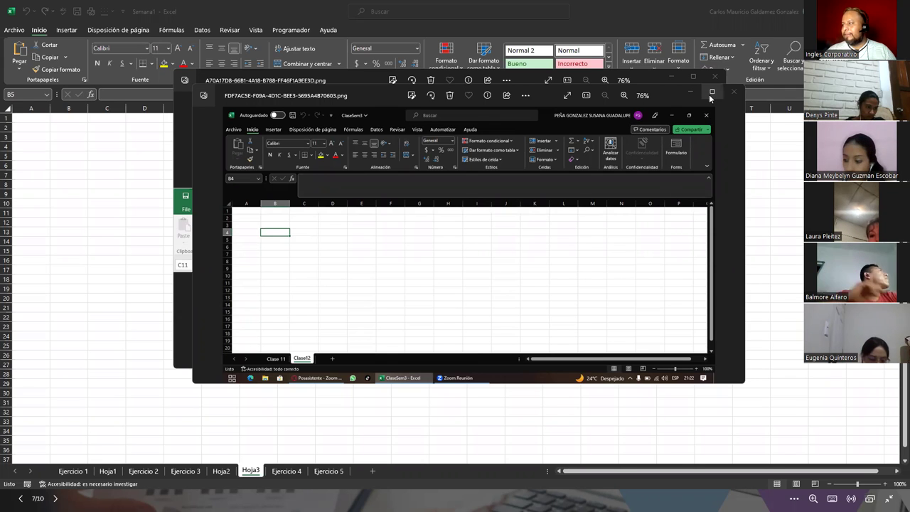
Maximize the shared Excel screenshot in Photos and zoom out
left_click(709, 92)
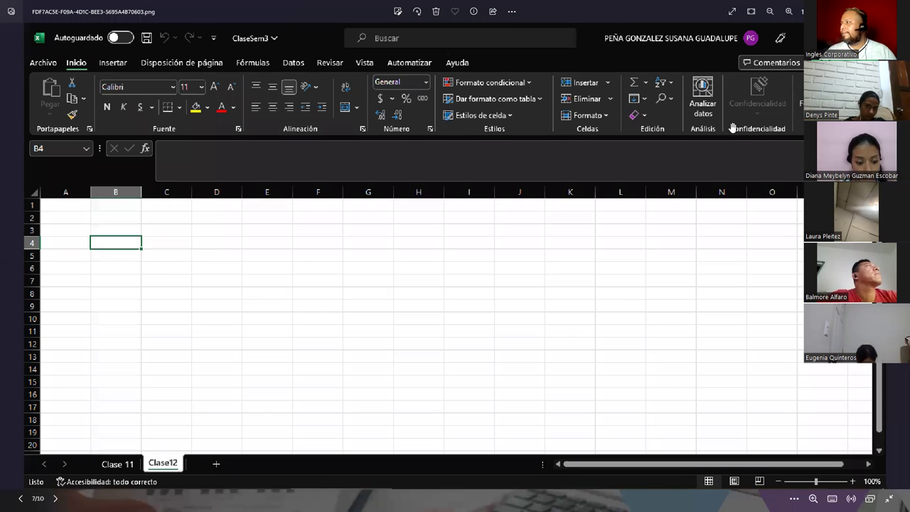
scroll(732, 127, "down", 2)
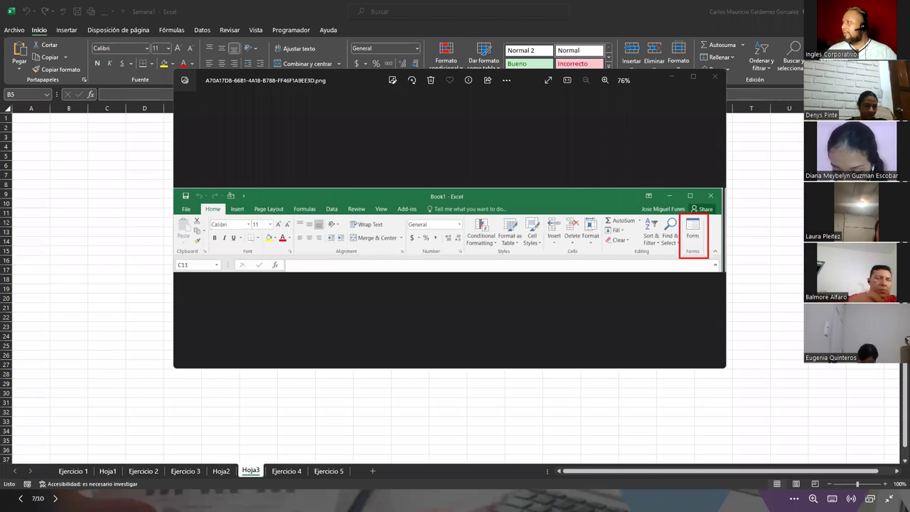
Close the screenshot, advance to the Formulario de Datos and DEMOSTRACIÓN slides, then return to Excel
left_click(714, 76)
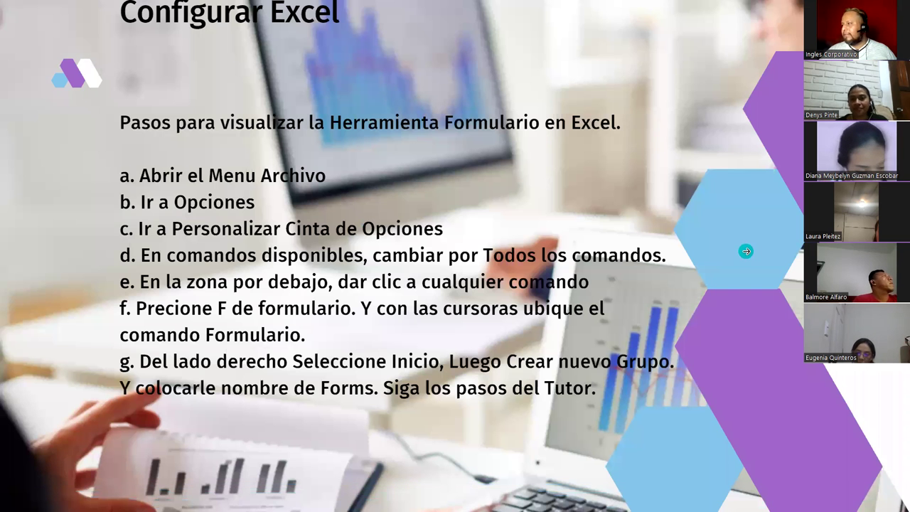
key("Right")
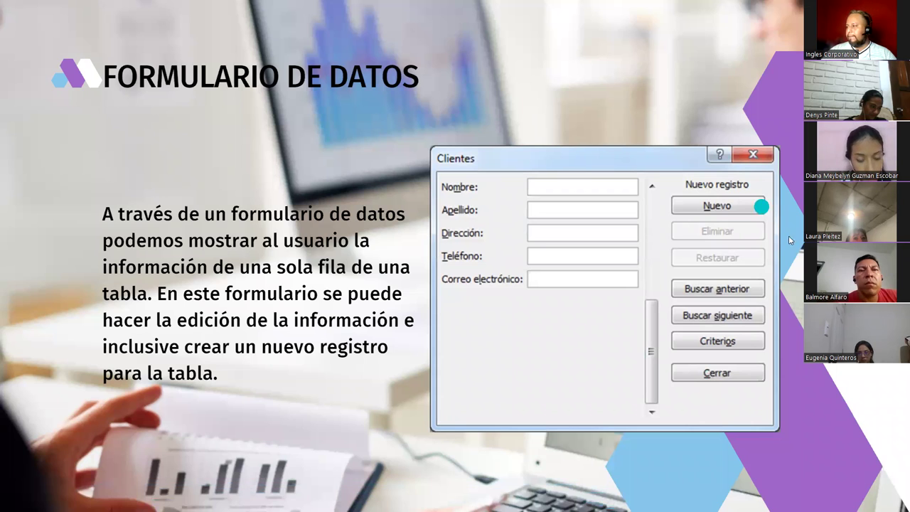
key("Right")
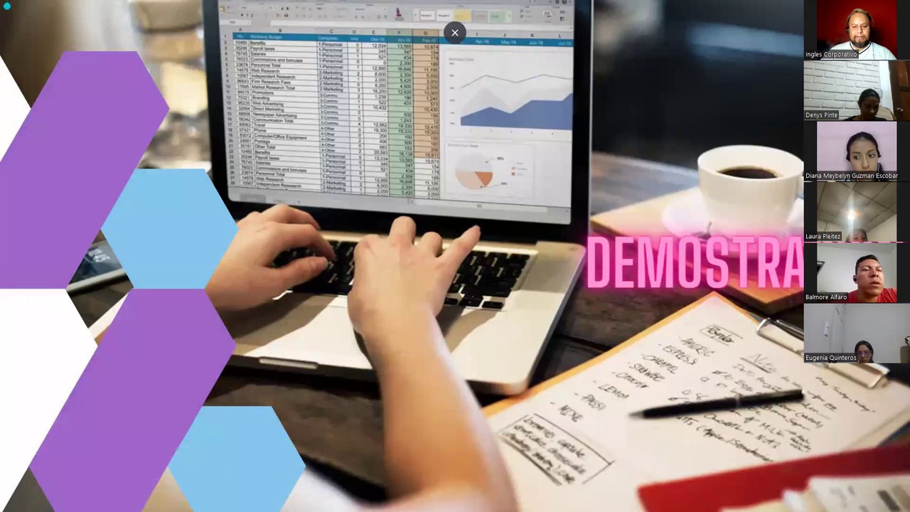
key("alt+Tab")
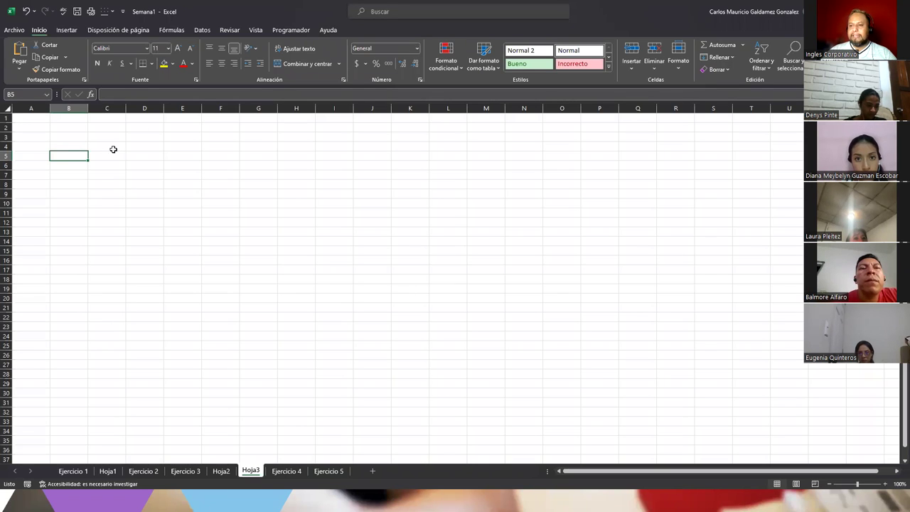
left_click(37, 119)
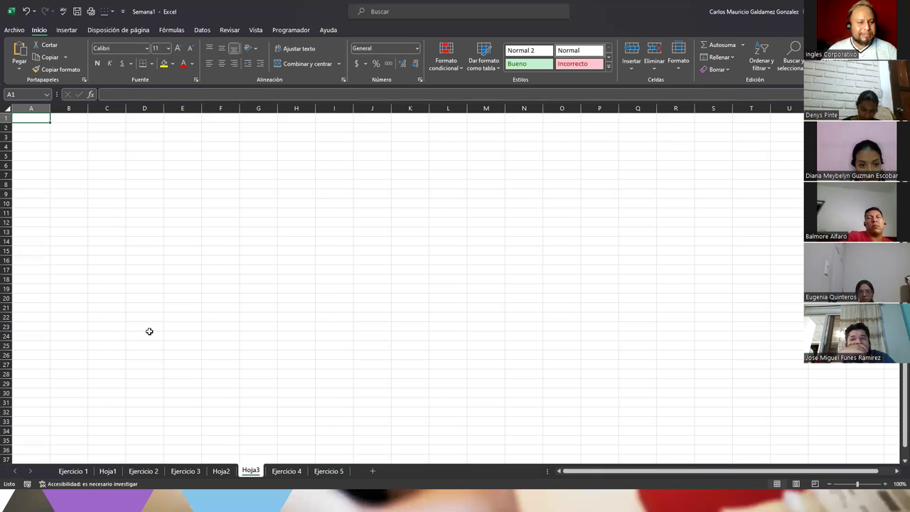
Rename Hoja3 to 'Ejercicio 12' and move it after Ejercicio 5
double_click(253, 472)
type("E")
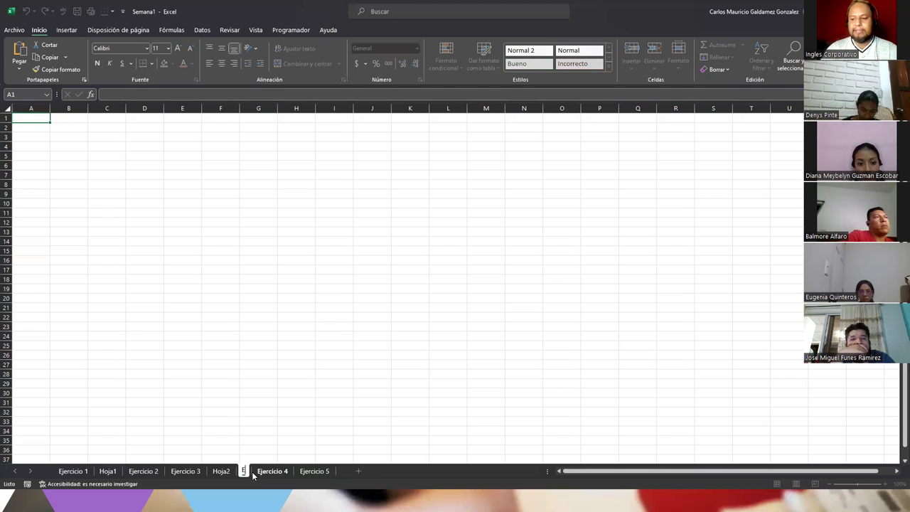
type("jercicio")
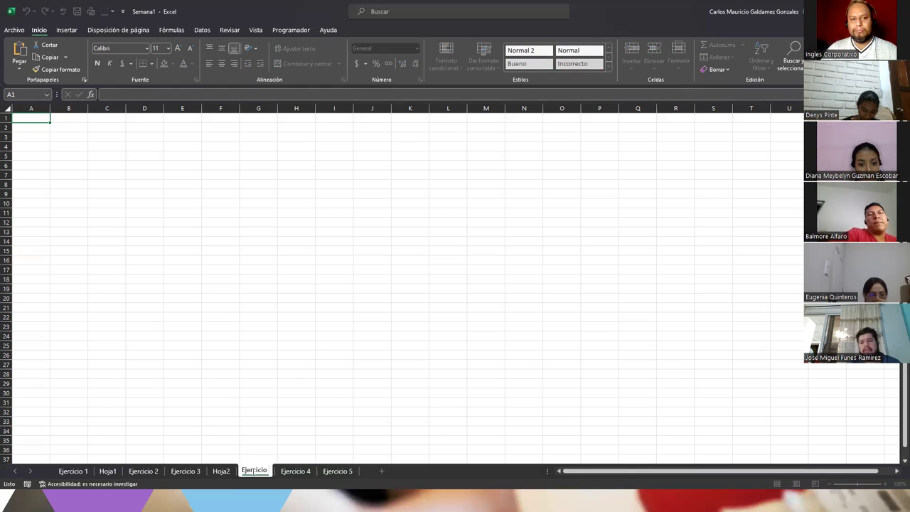
type(" 12")
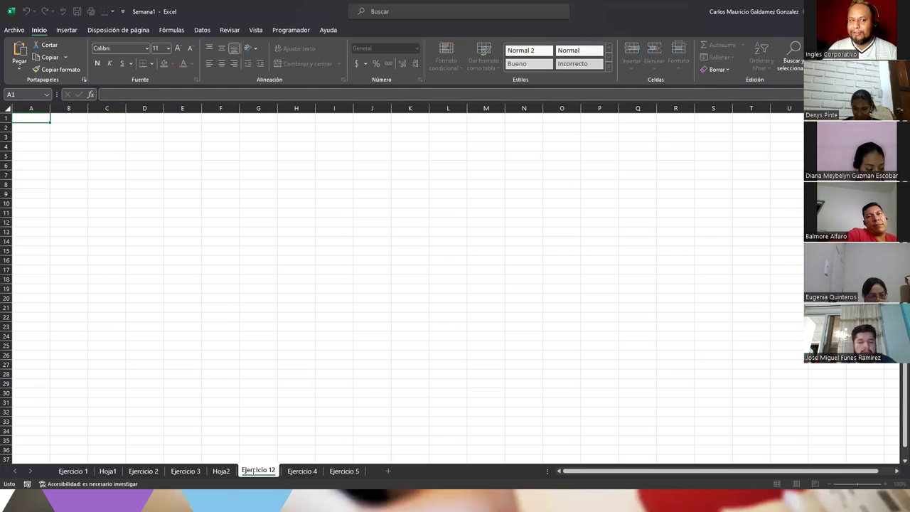
key("Return")
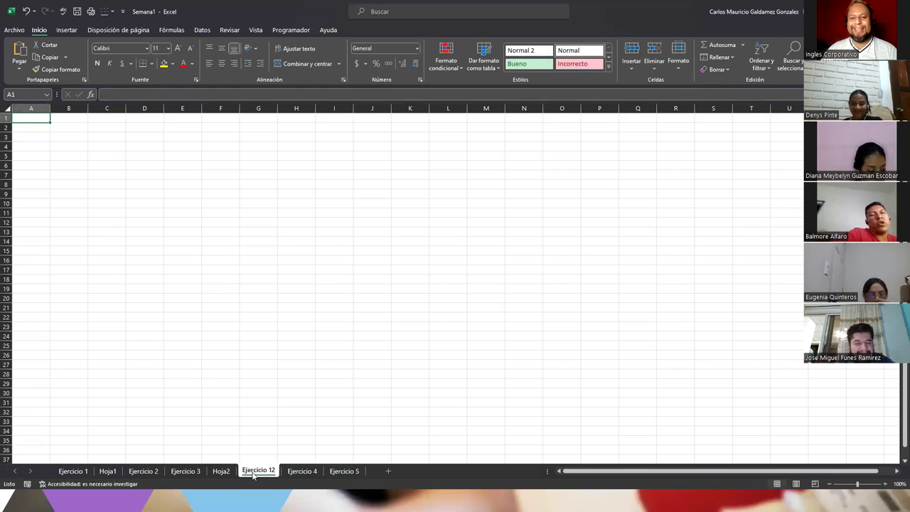
left_click_drag(253, 475, 370, 476)
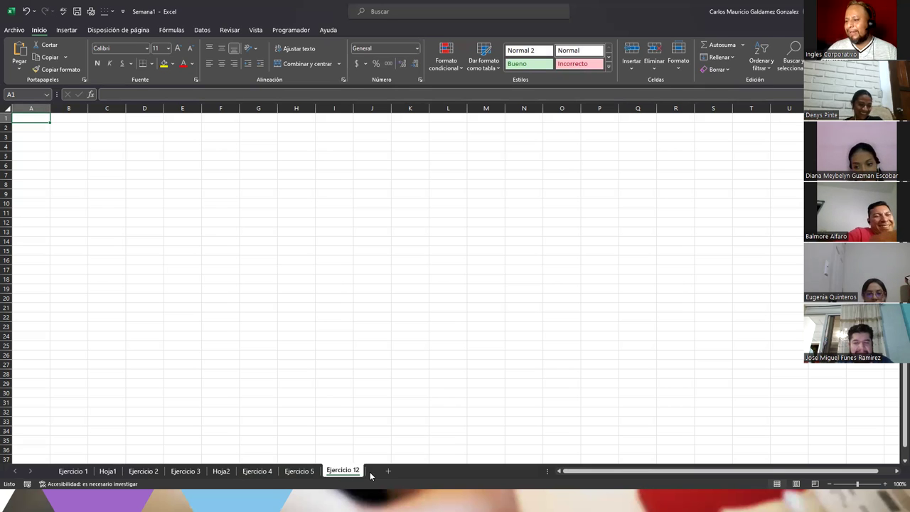
scroll(90, 245, "up", 2, "ctrl")
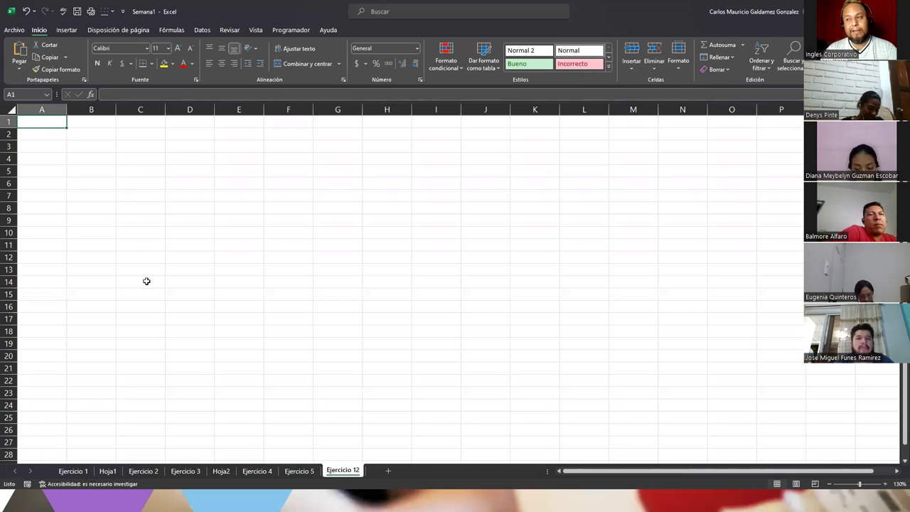
Enter the headers #, Nombre, Apellido, Telefono and Email into A1:E1
type("#")
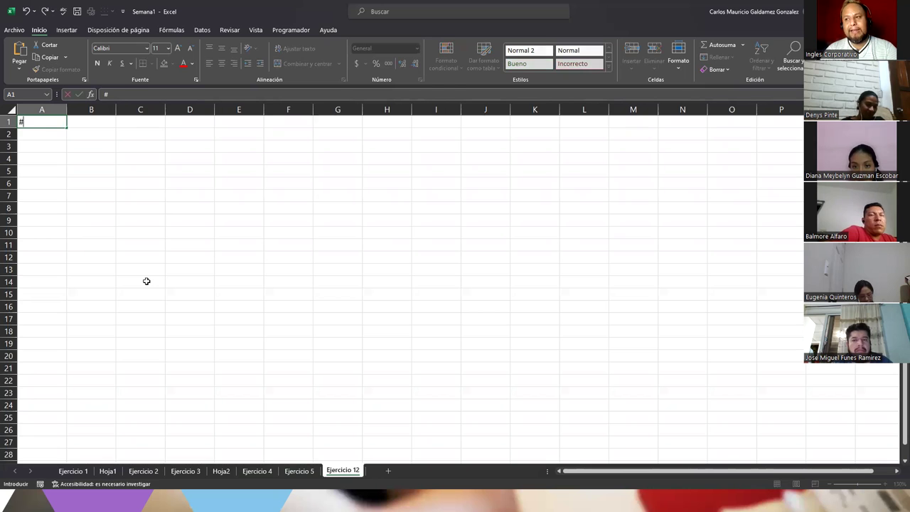
key("Tab")
type("Nombre")
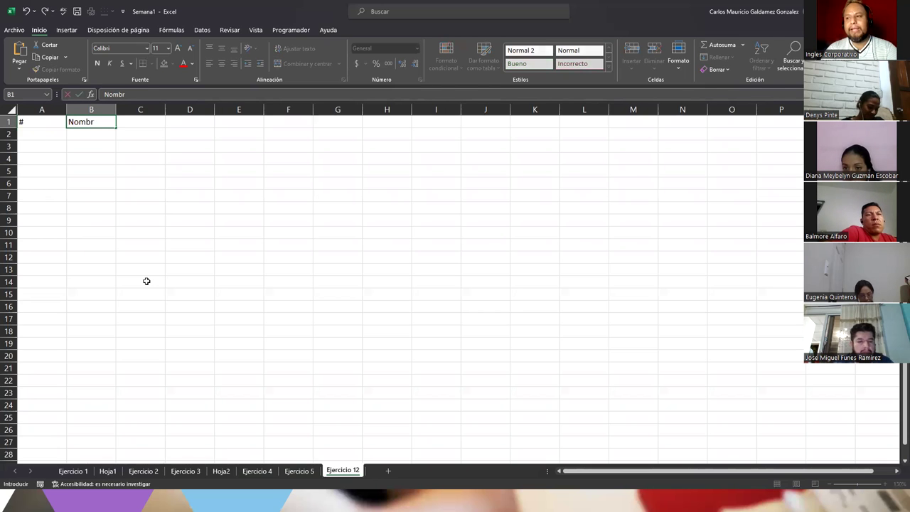
key("Tab")
type("Apelli")
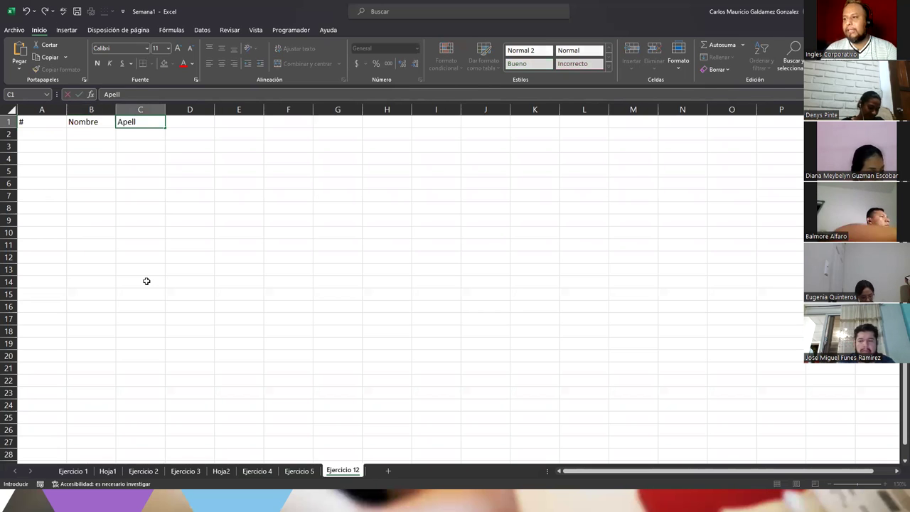
type("do")
key("Tab")
type("C")
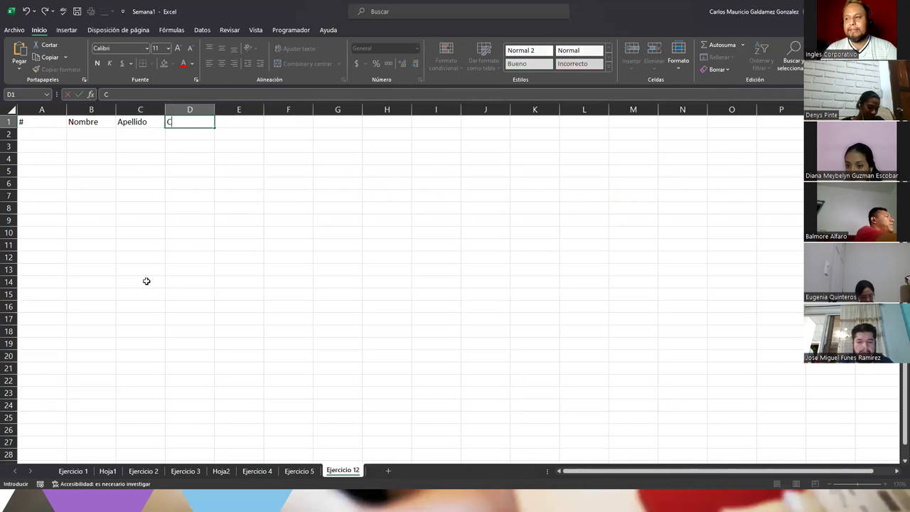
key("BackSpace")
type("Telefono")
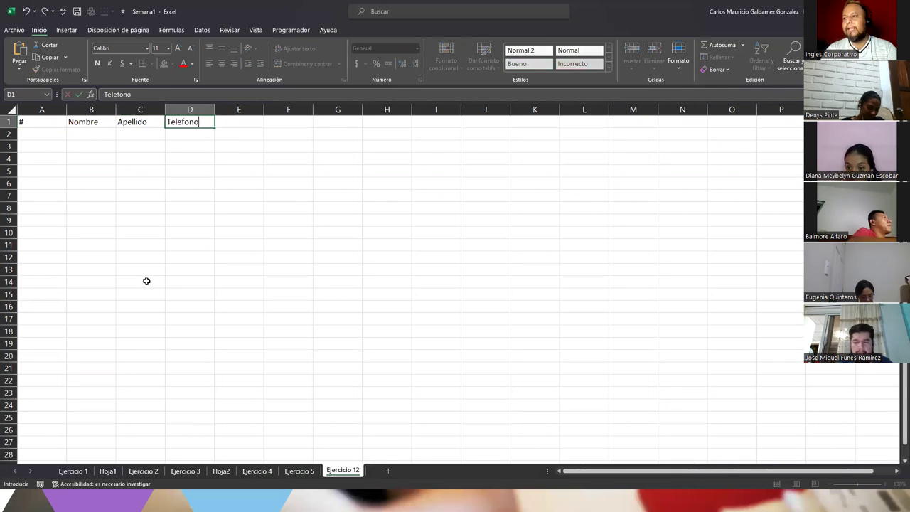
key("Tab")
type("Email")
key("Return")
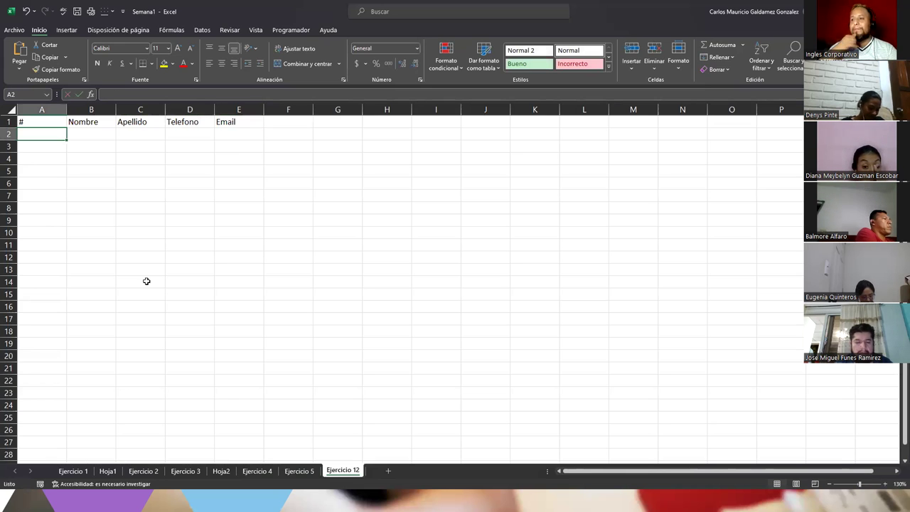
Narrow column A to just fit the # header and zoom in on the sheet
left_click_drag(67, 110, 24, 110)
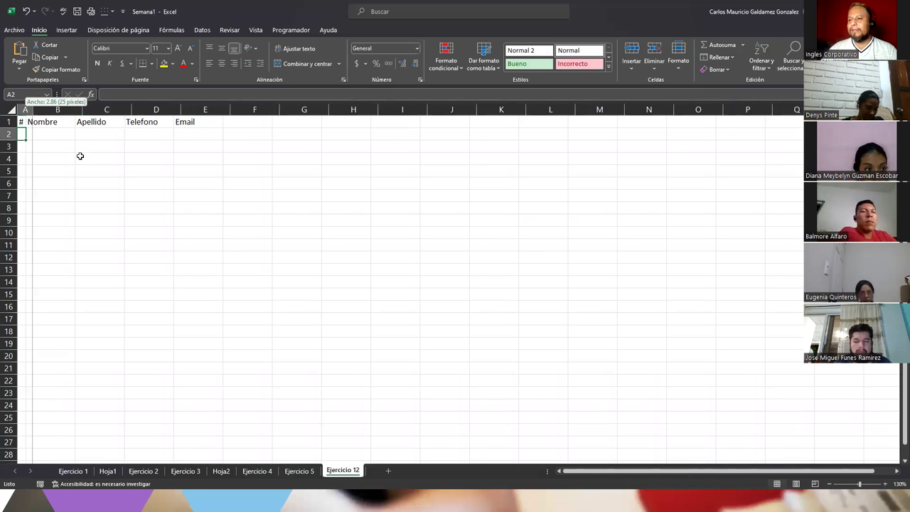
scroll(78, 156, "up", 3, "ctrl")
scroll(80, 158, "up", 1, "ctrl")
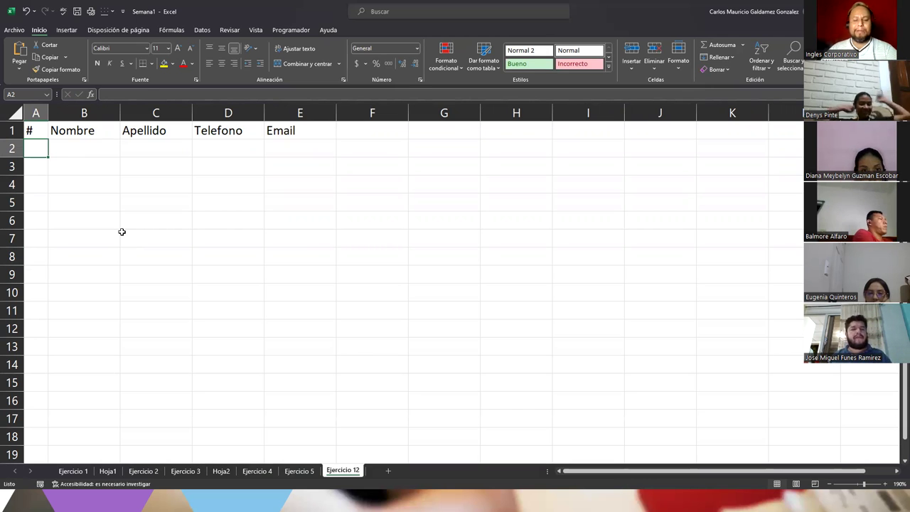
Enter record 1's number, name, surname, phone and e-mail in A2:E2, then auto-fit column E
type("1")
key("Tab")
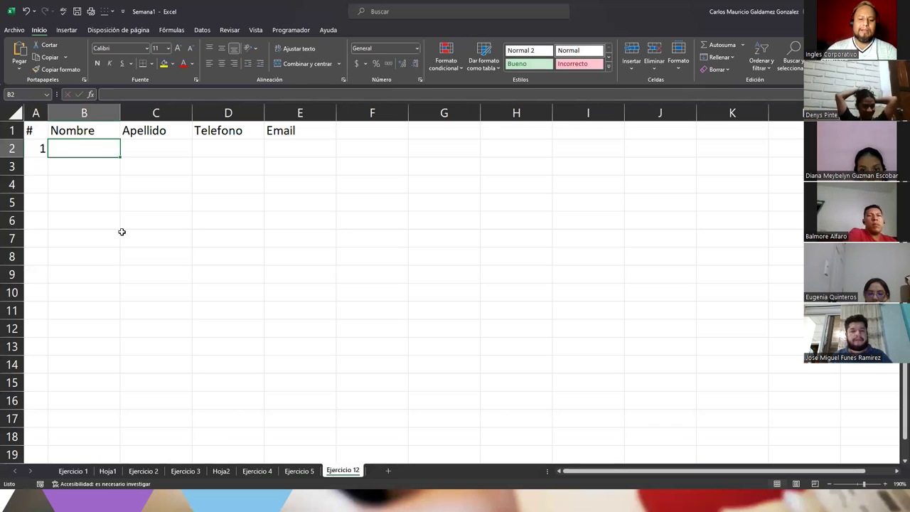
key("Tab")
key("Tab")
type("780807")
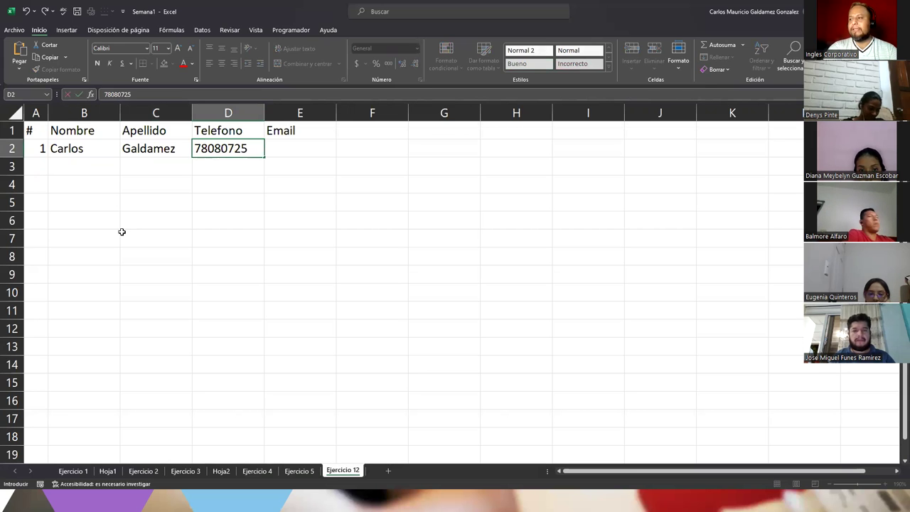
key("Tab")
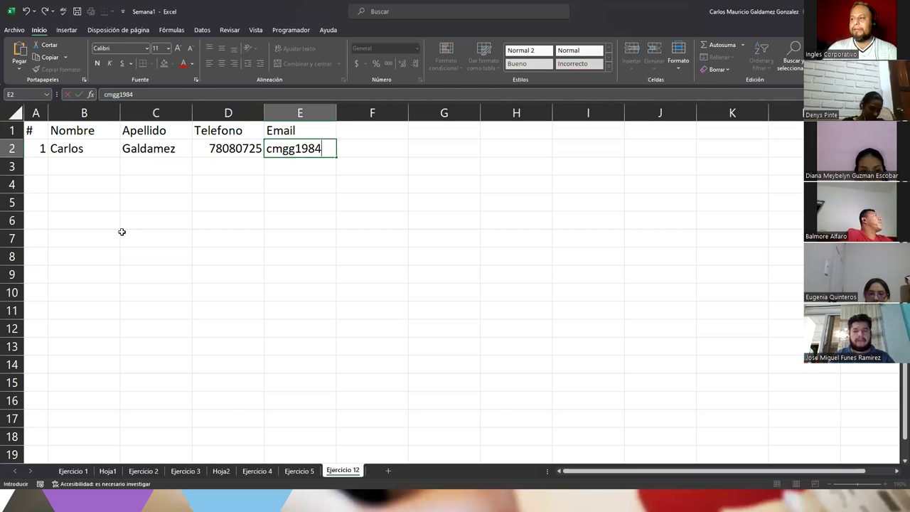
key("Return")
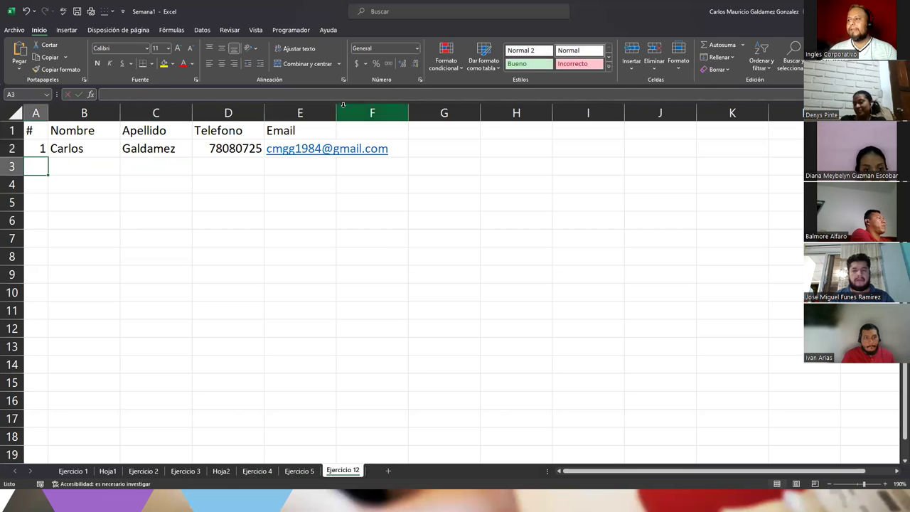
double_click(336, 113)
Auto-fit column D and widen columns C, B and A slightly
double_click(263, 113)
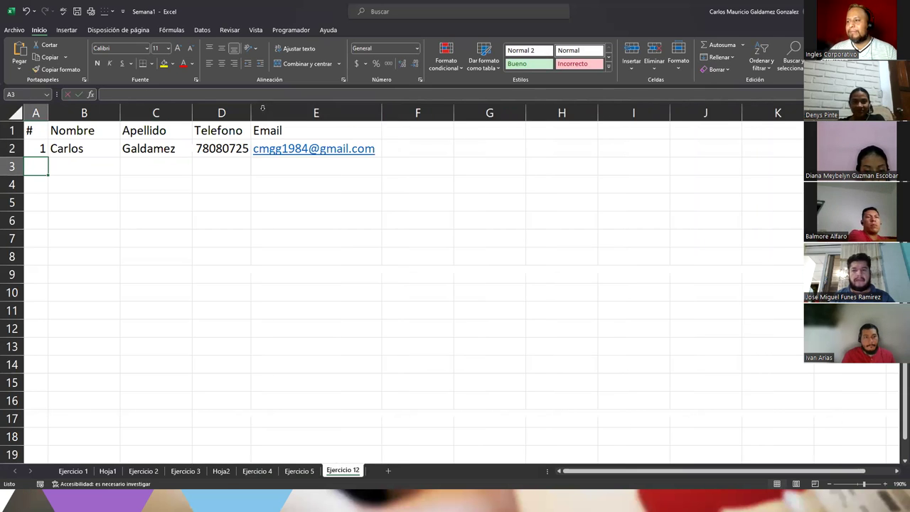
left_click_drag(192, 113, 203, 113)
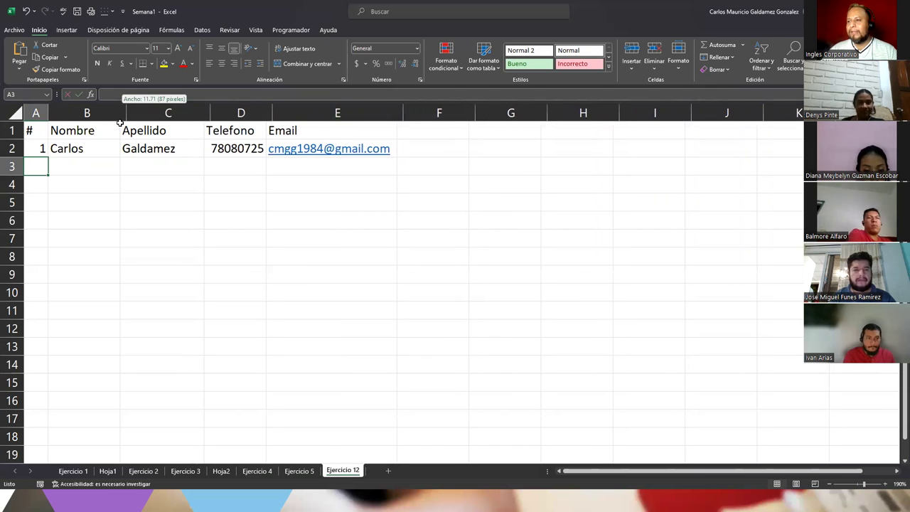
left_click_drag(120, 117, 127, 117)
left_click_drag(49, 117, 313, 148)
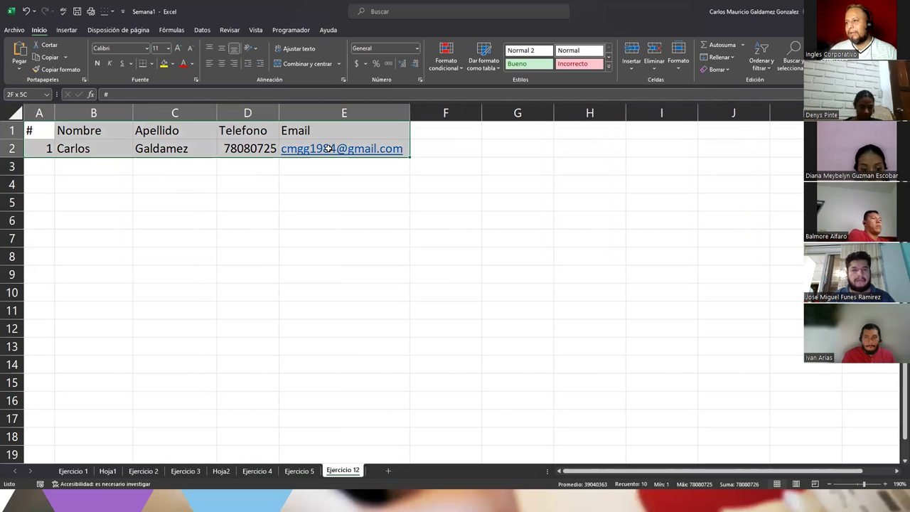
Apply Todos los bordes (All Borders) to A1:E2, then deselect the range
left_click(152, 66)
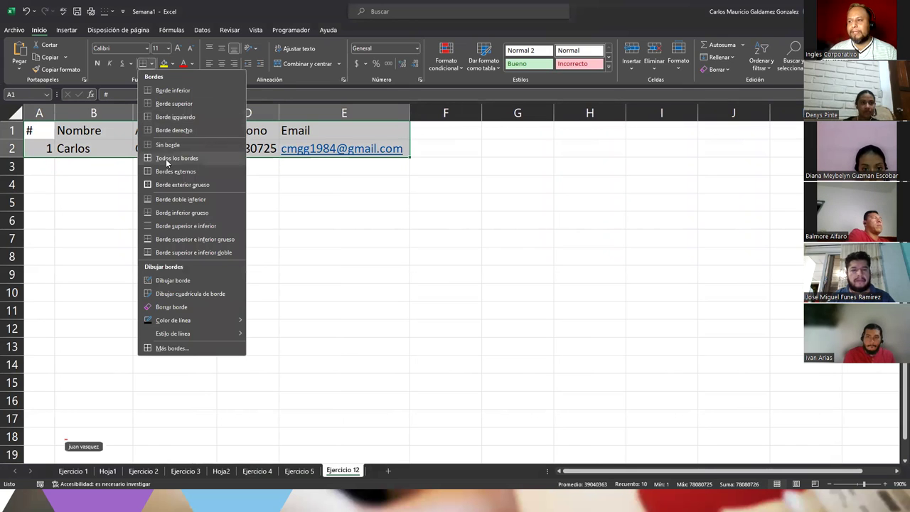
left_click(167, 157)
left_click(93, 187)
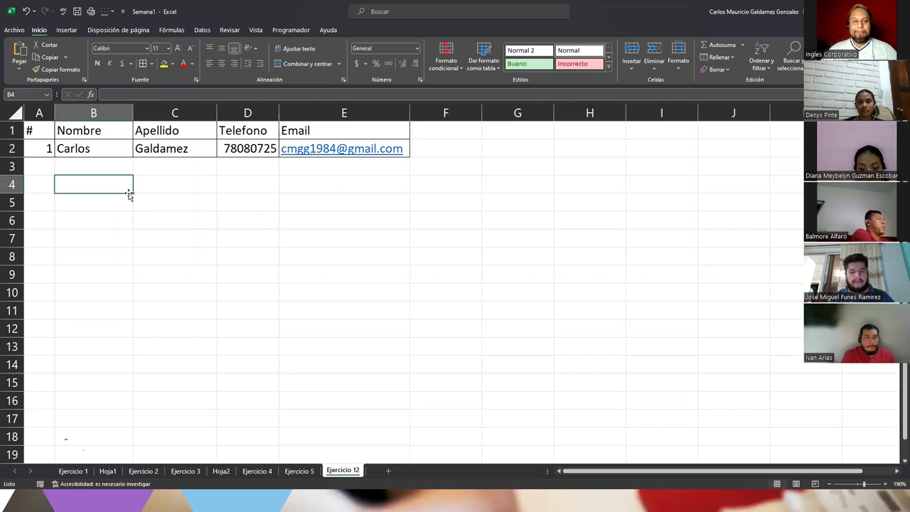
left_click(71, 148)
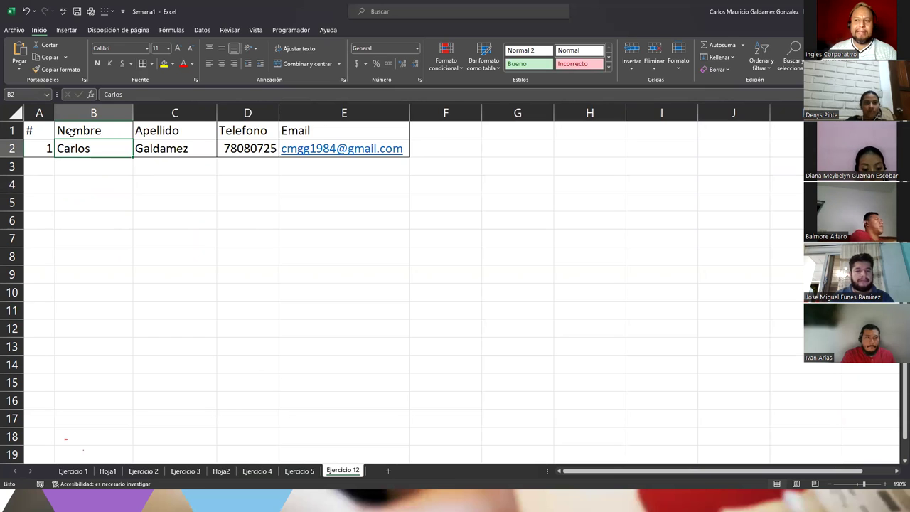
left_click(71, 132)
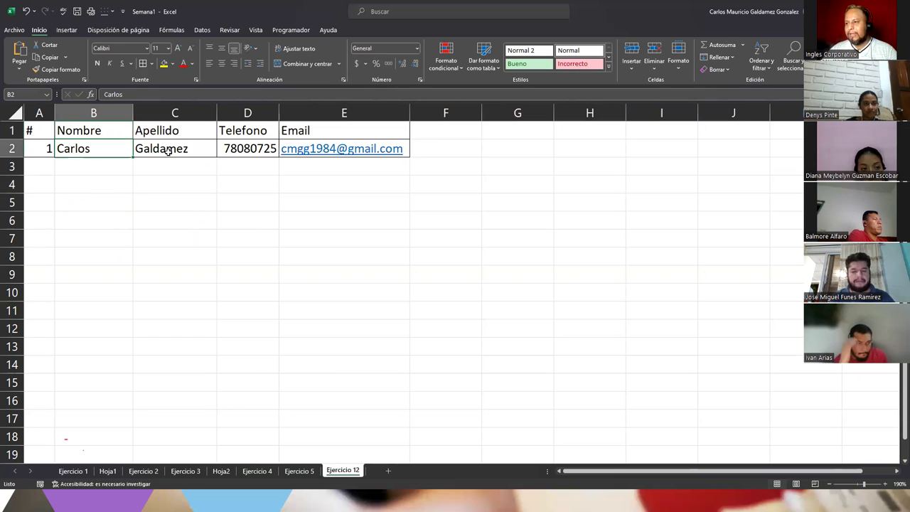
left_click(147, 136)
left_click(43, 130)
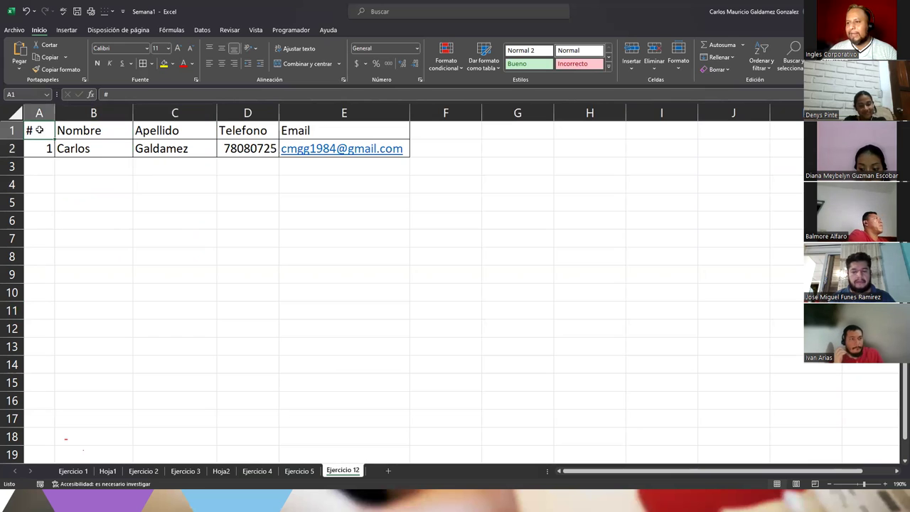
left_click(225, 148)
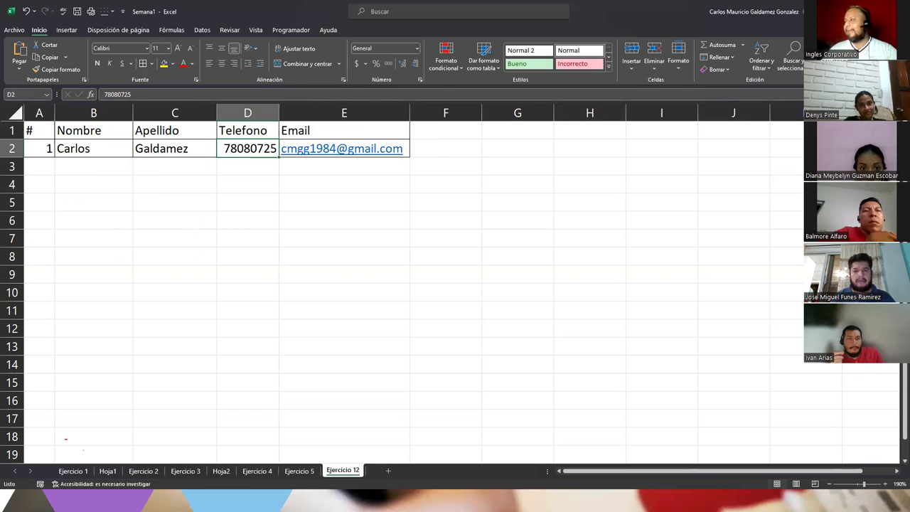
Open the data form with Alt+6 and move it beside the contact table
key("alt+6")
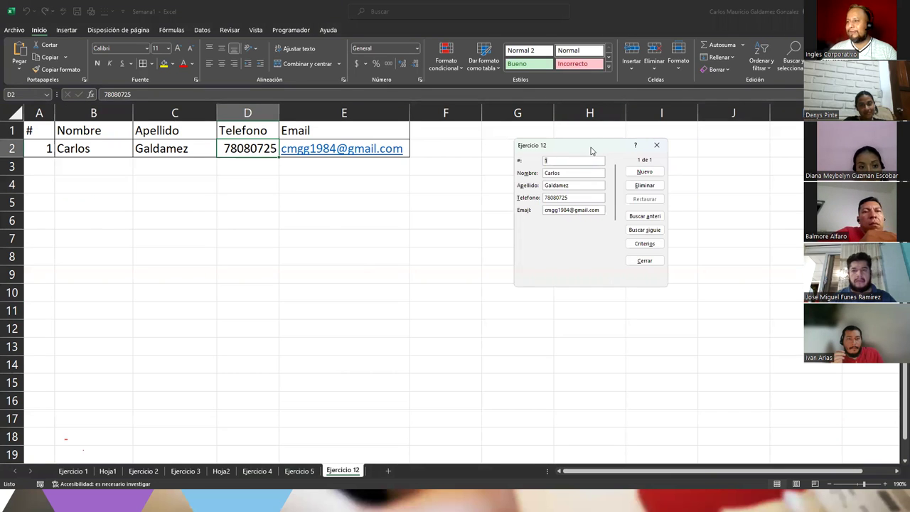
left_click_drag(591, 150, 254, 190)
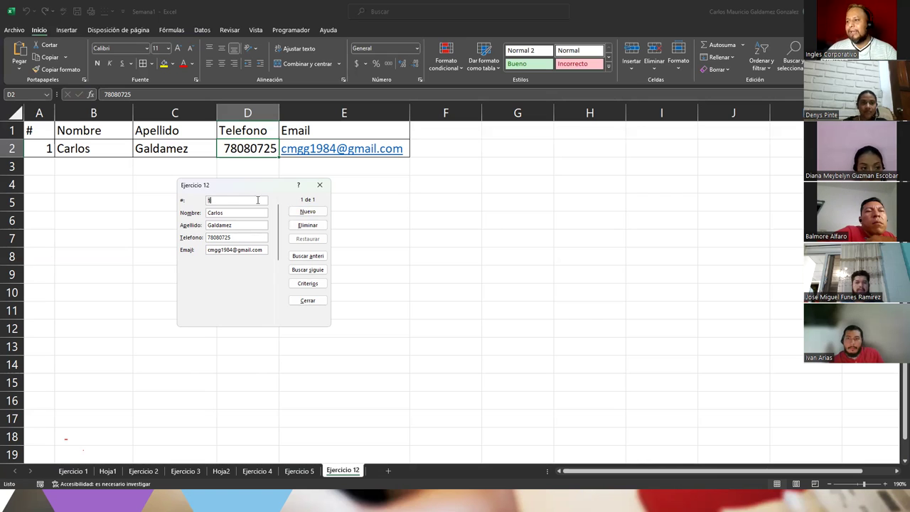
Start a new record in the form and add contact 2 with name, surname, phone and e-mail
left_click_drag(220, 185, 243, 242)
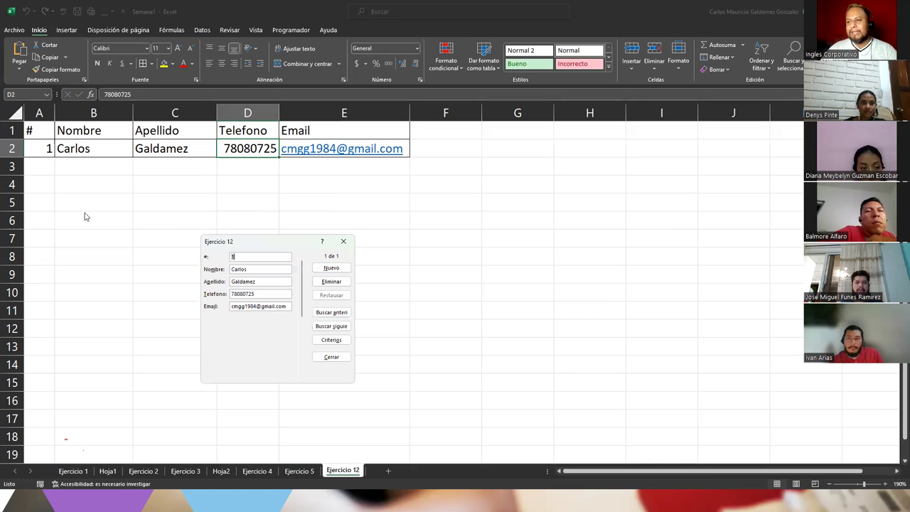
left_click(328, 268)
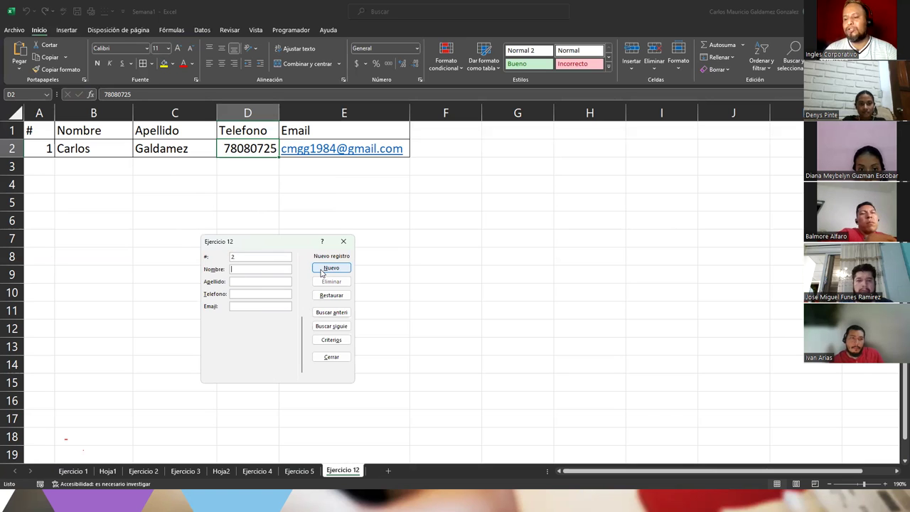
type("Milena")
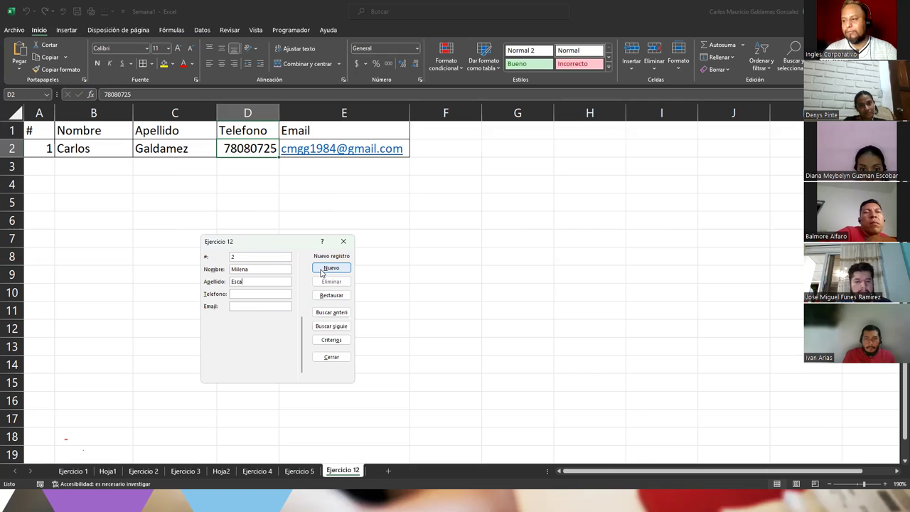
type("lon")
type("2")
type("2")
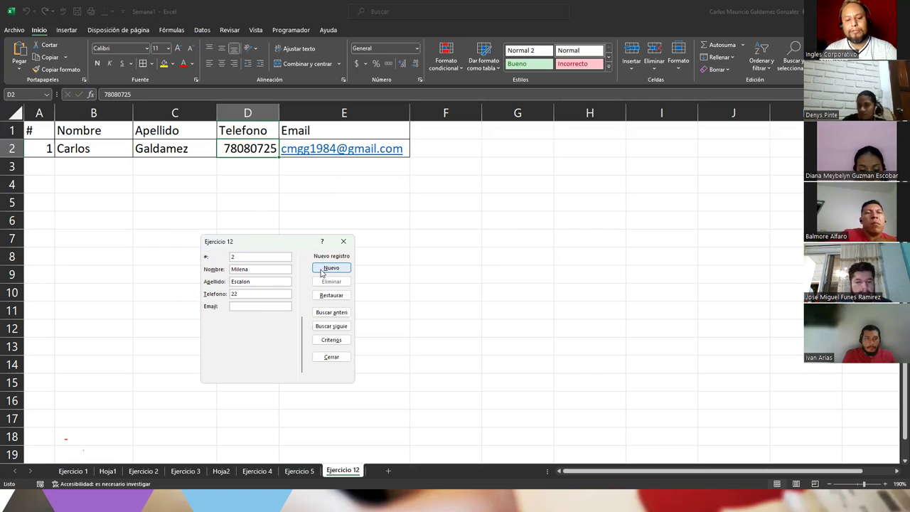
type("3")
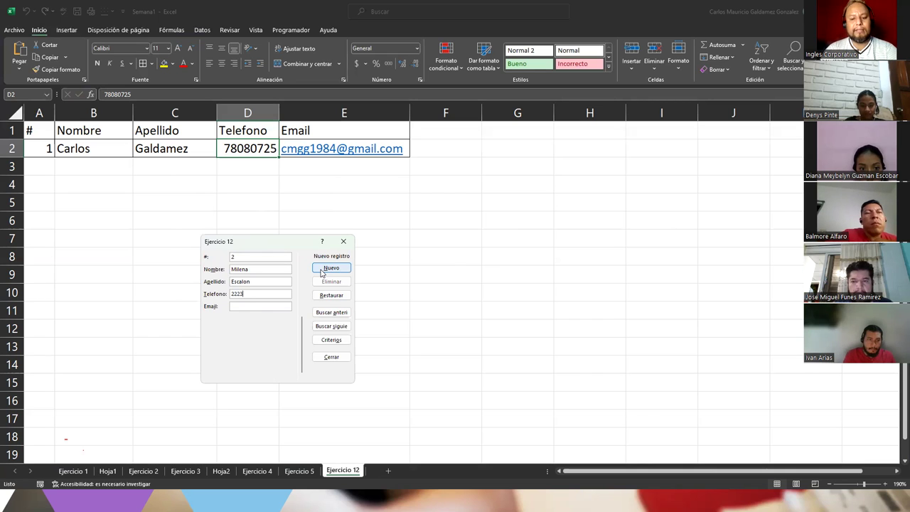
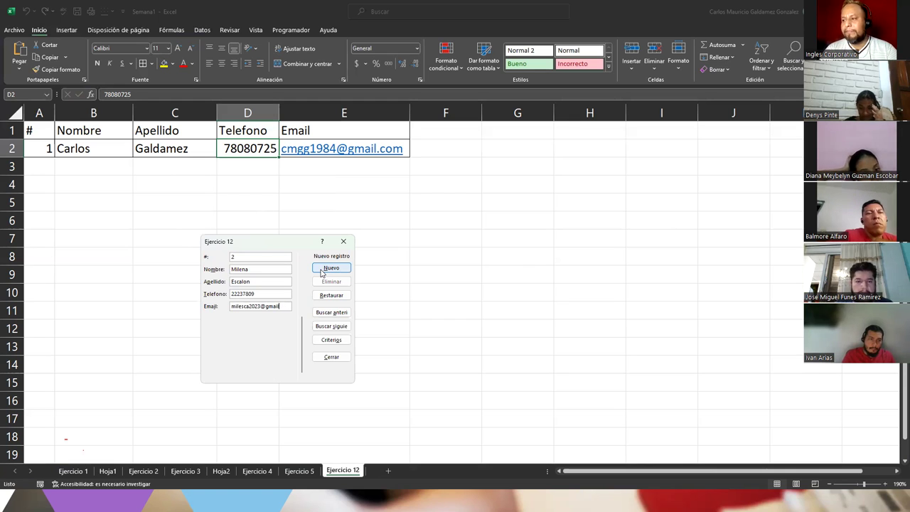
key("Return")
type(".com")
key("BackSpace")
key("BackSpace")
key("BackSpace")
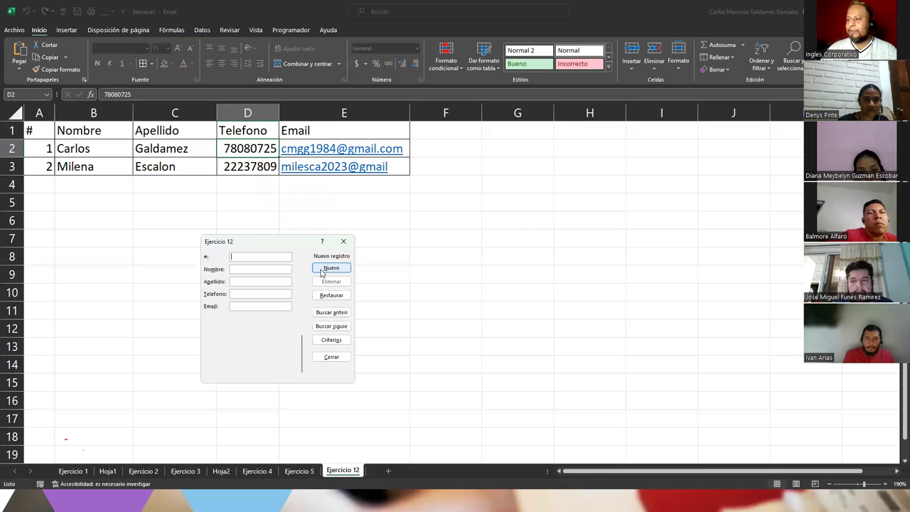
Start a new record and add contact 3 with its details through the data form
left_click(322, 272)
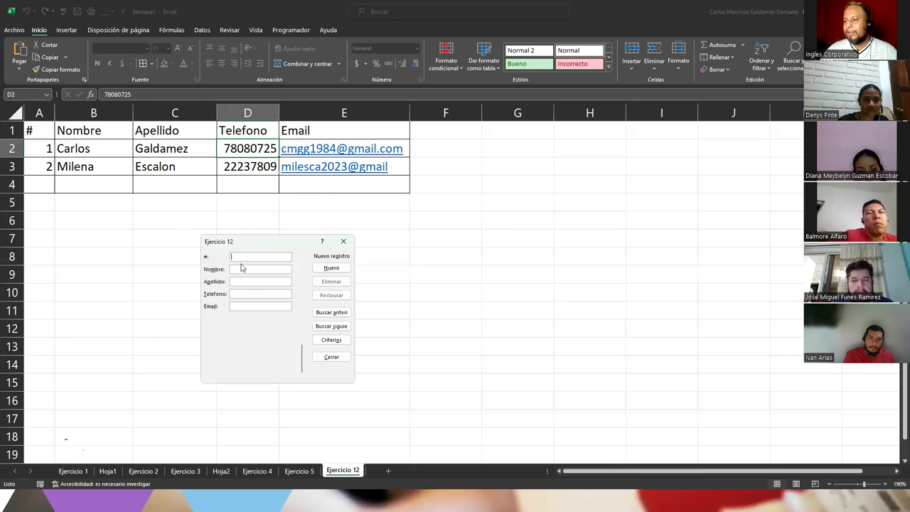
type("3")
key("Tab")
type("Ma")
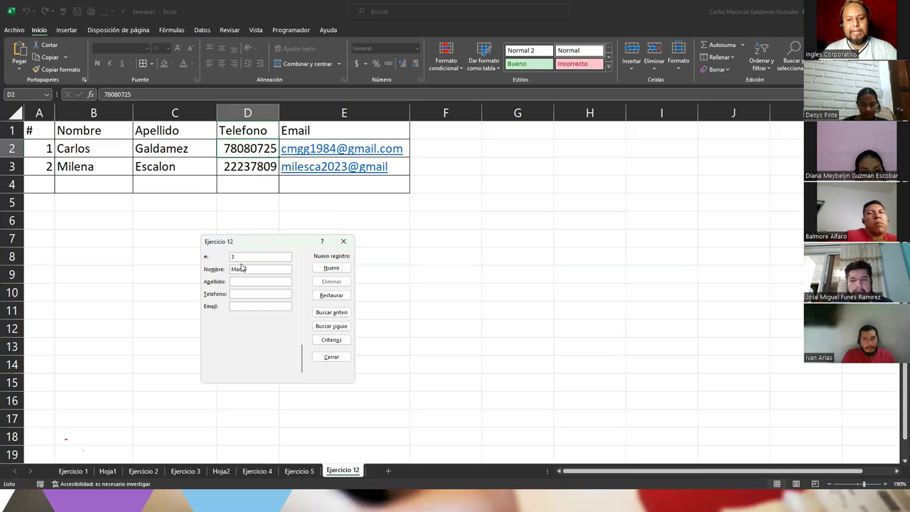
key("Tab")
type("Ace")
type("do")
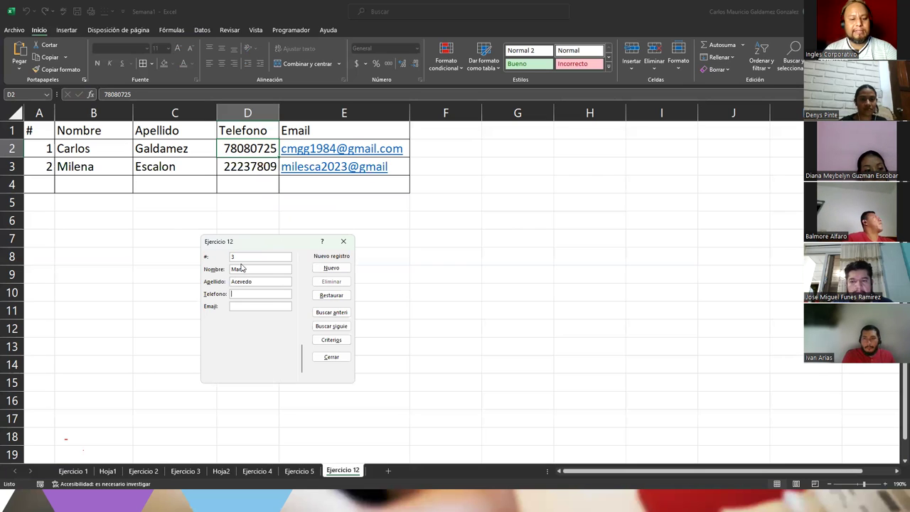
type("7")
type("1234")
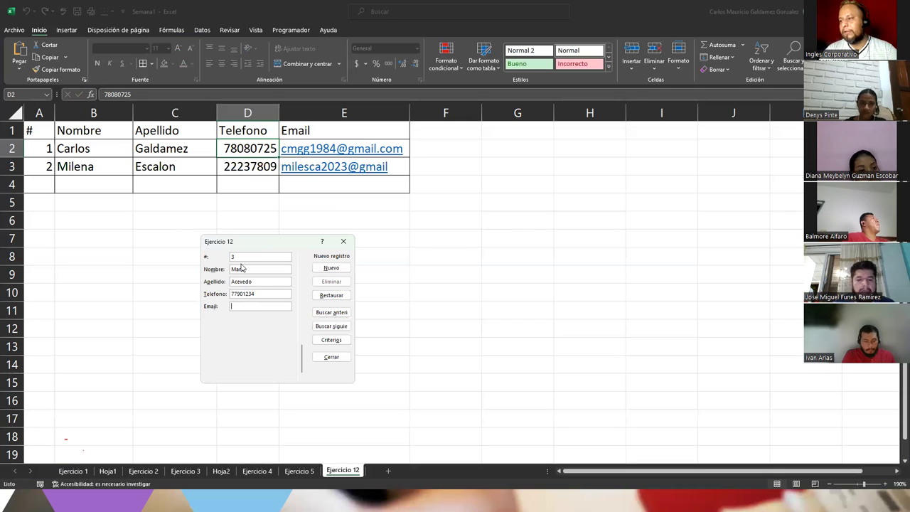
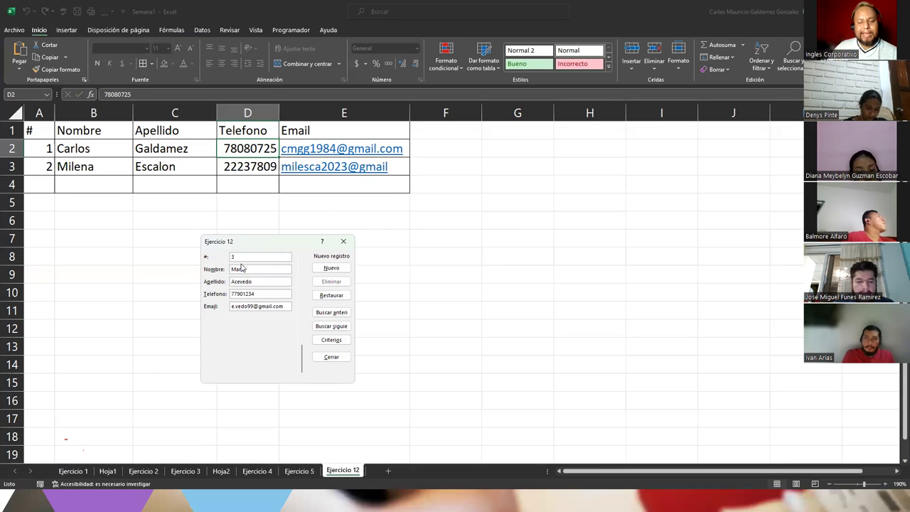
key("Return")
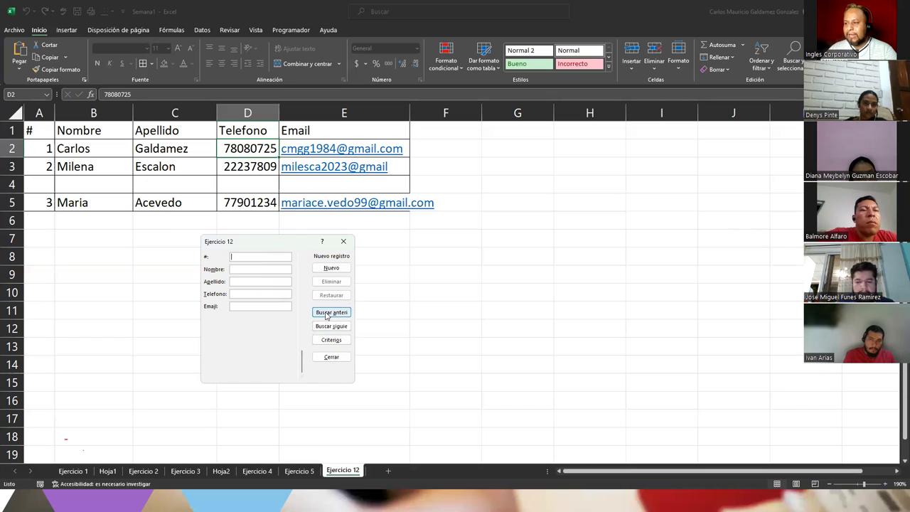
Step back to the blank record and delete it, confirming with Aceptar
left_click(327, 316)
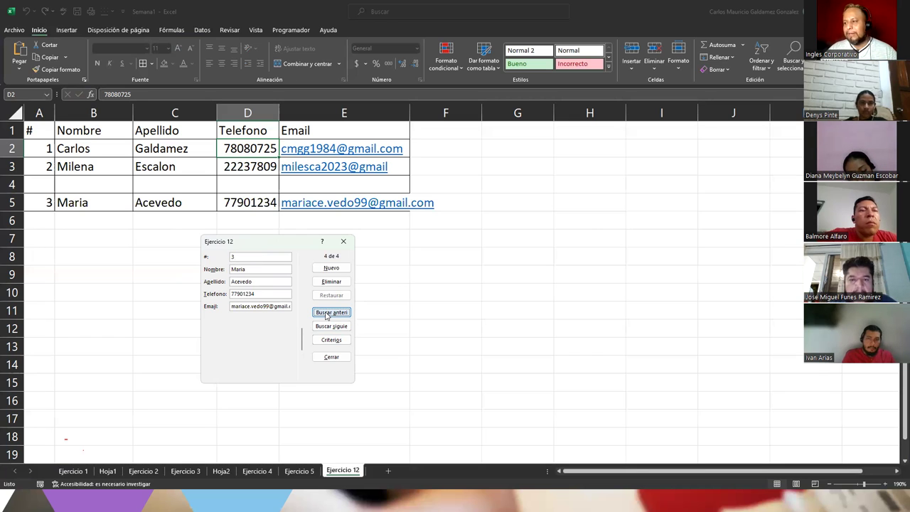
left_click(326, 315)
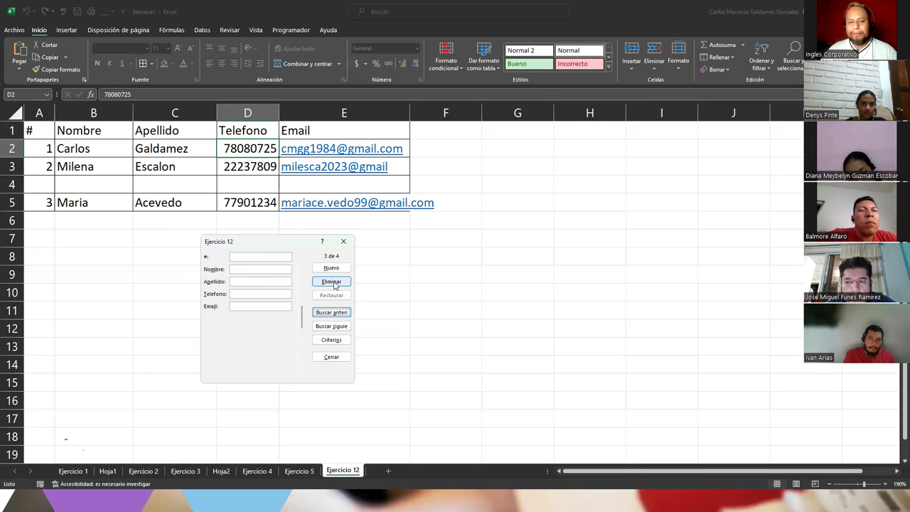
left_click(334, 283)
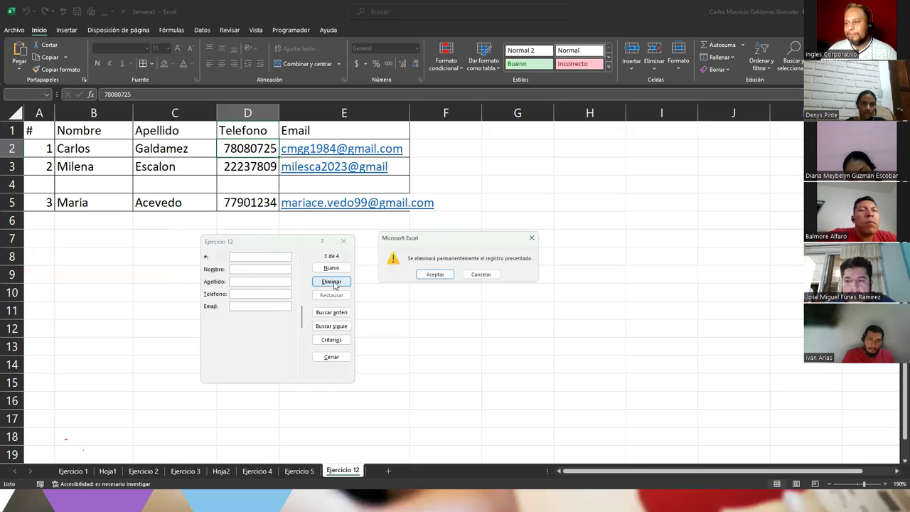
left_click(434, 276)
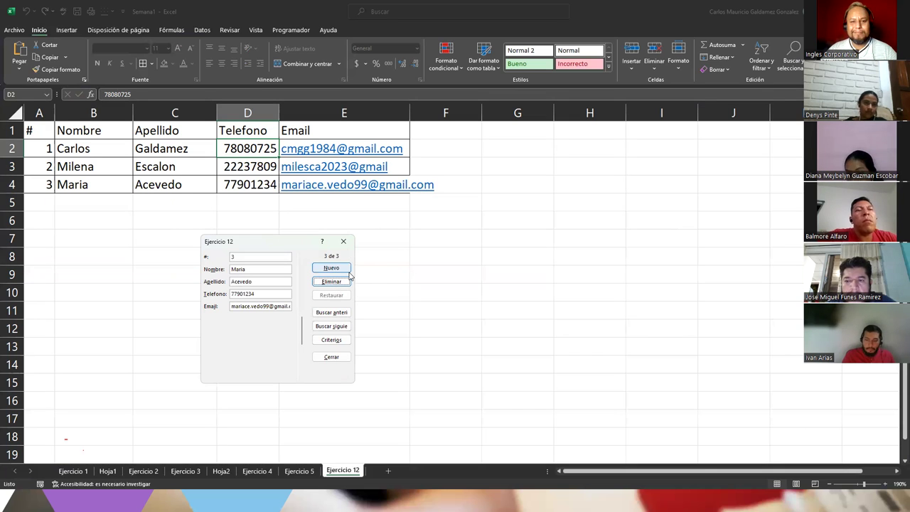
Browse back to the first record and forward again to check the three contacts
left_click(333, 313)
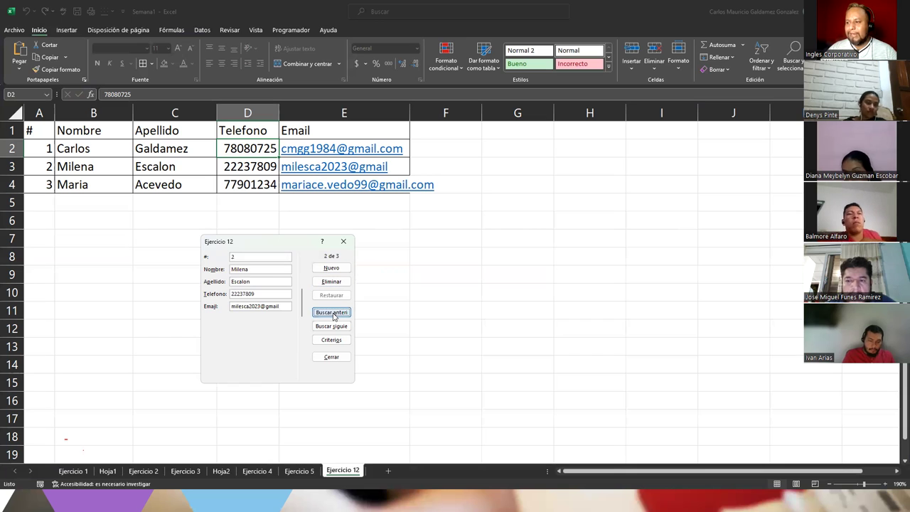
left_click(333, 313)
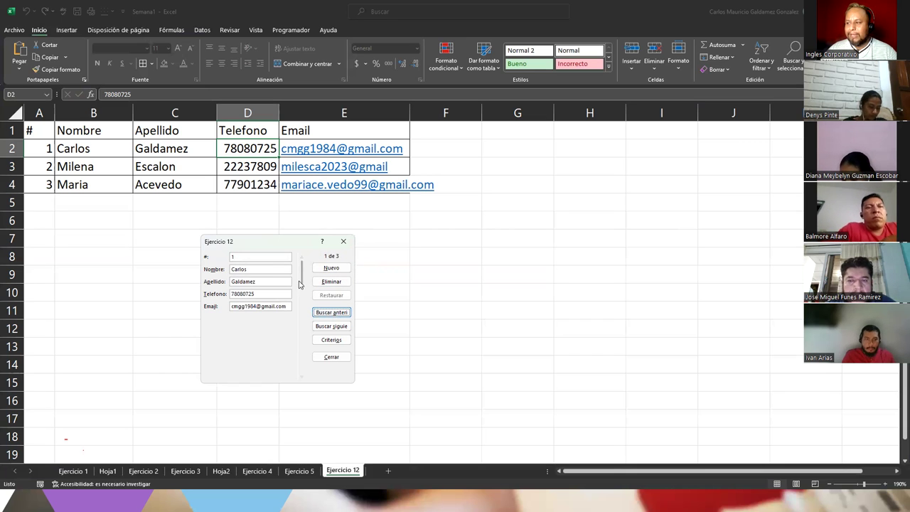
left_click(304, 307)
left_click_drag(302, 308, 306, 348)
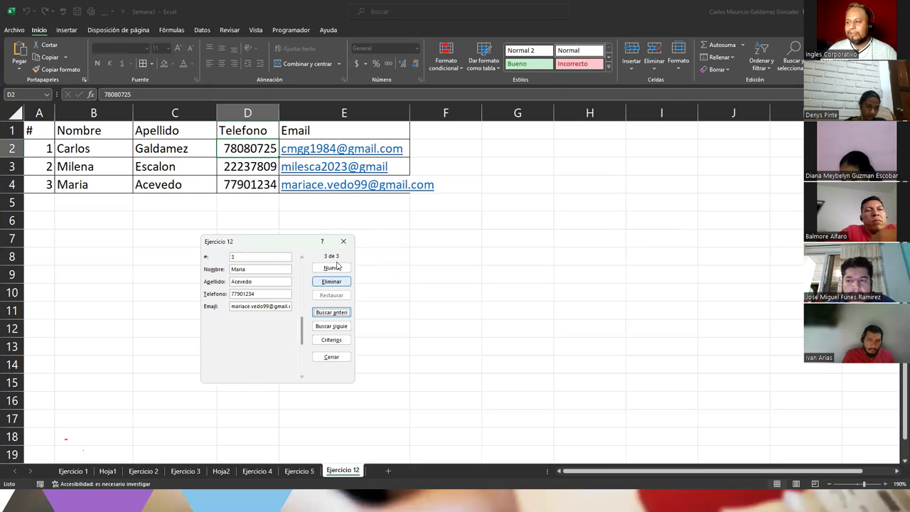
left_click_drag(302, 334, 302, 369)
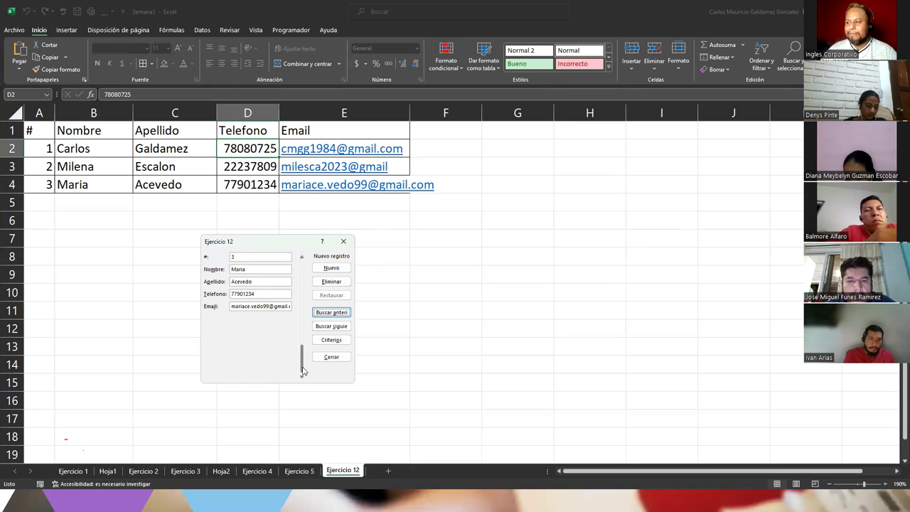
Fill in contact 4's number, name, surname, phone and e-mail and add it
left_click(238, 256)
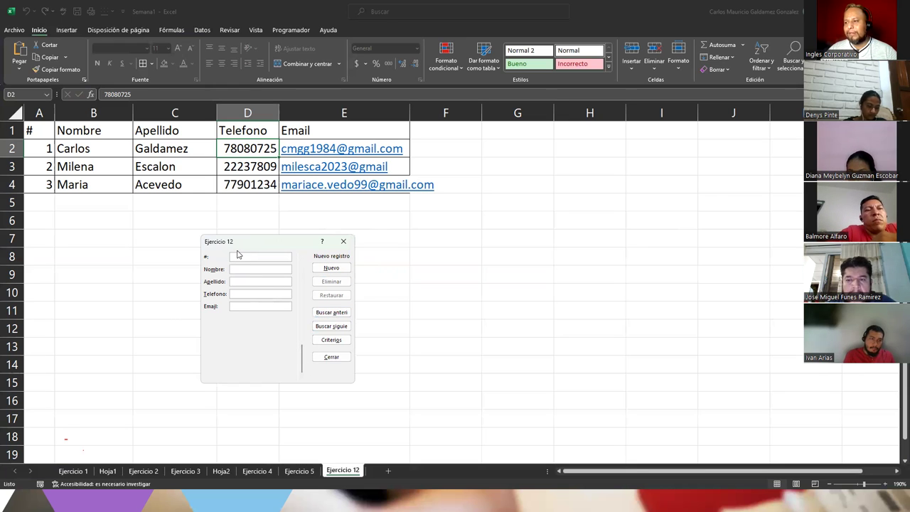
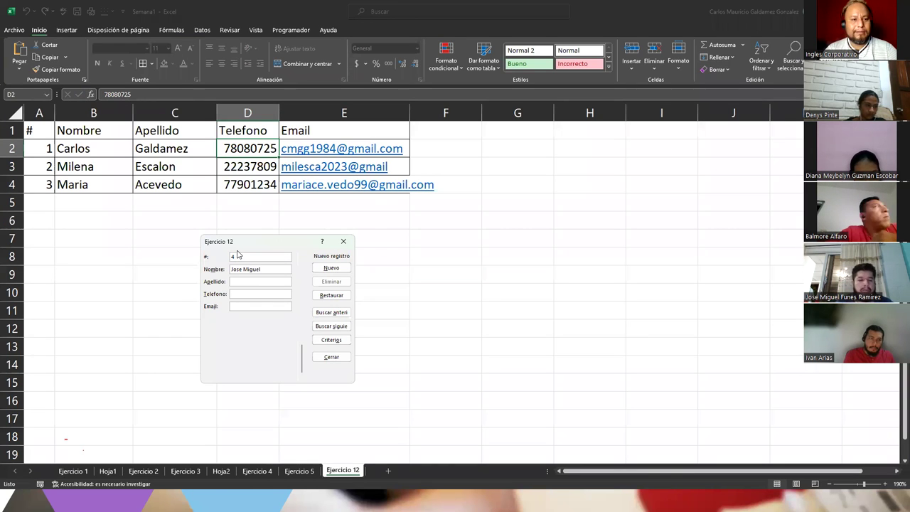
key("Tab")
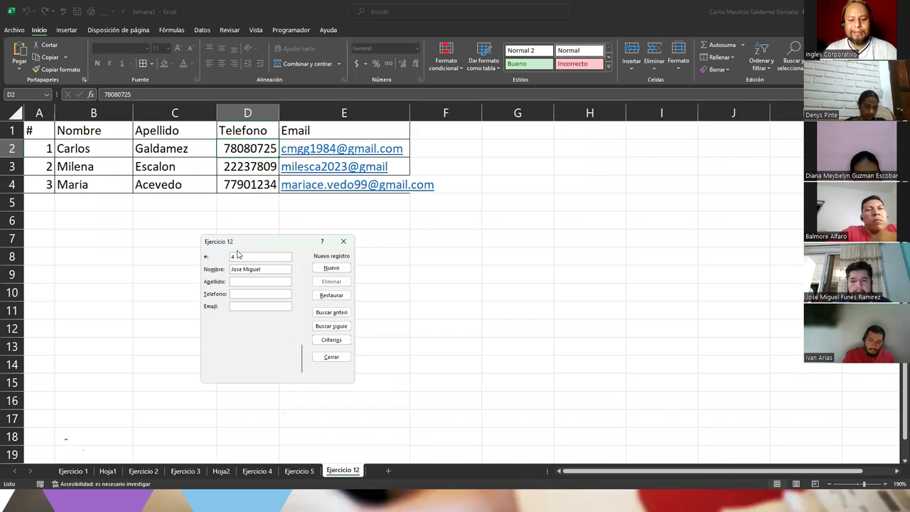
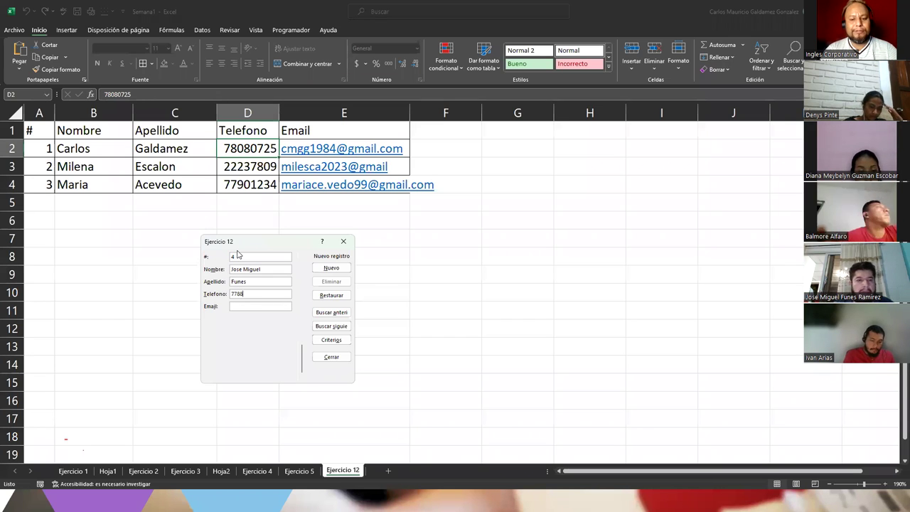
key("Tab")
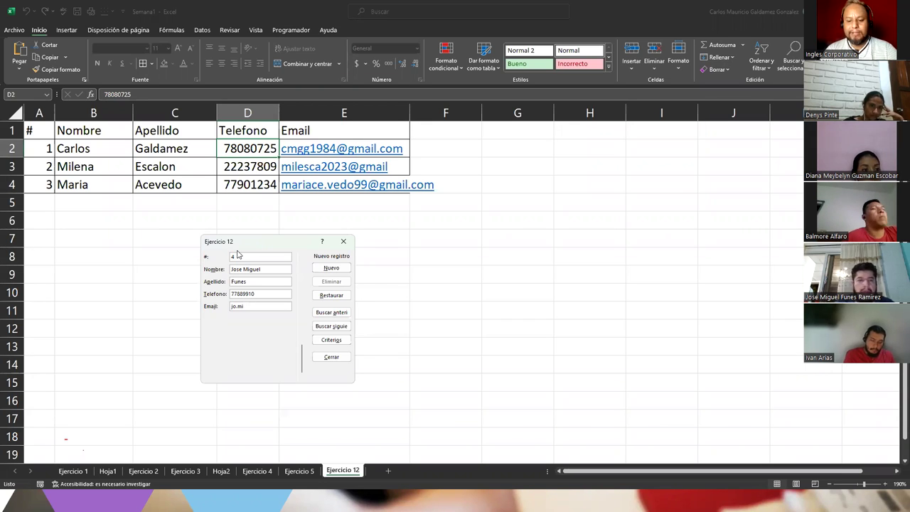
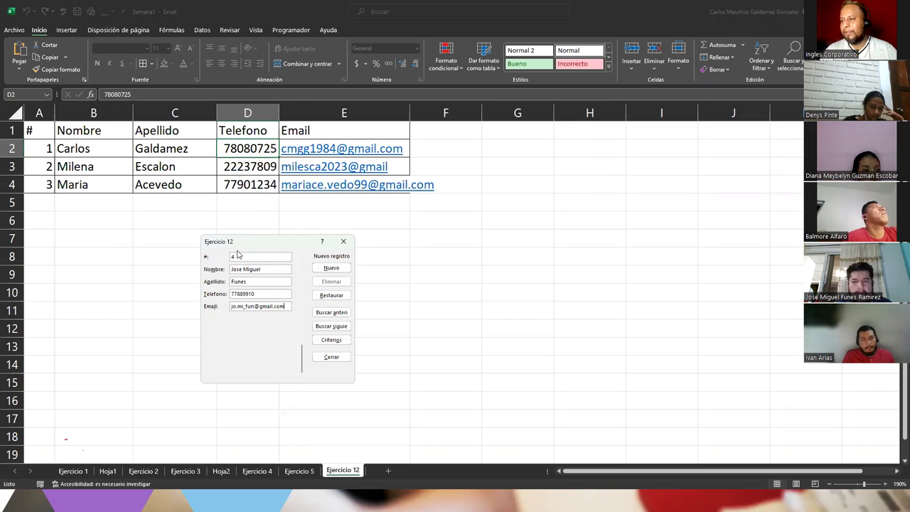
key("Return")
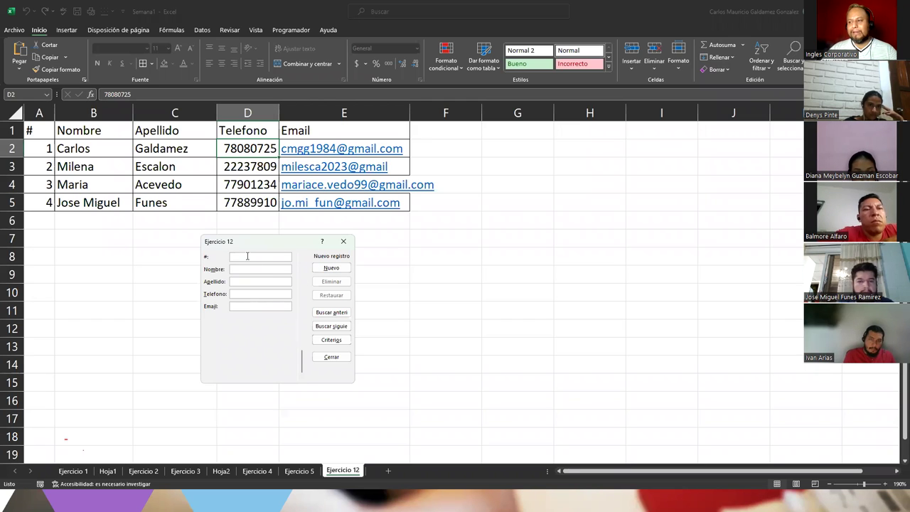
Fill in contact 5's number, name, corrected surname, phone and e-mail and add it
type("5")
key("Tab")
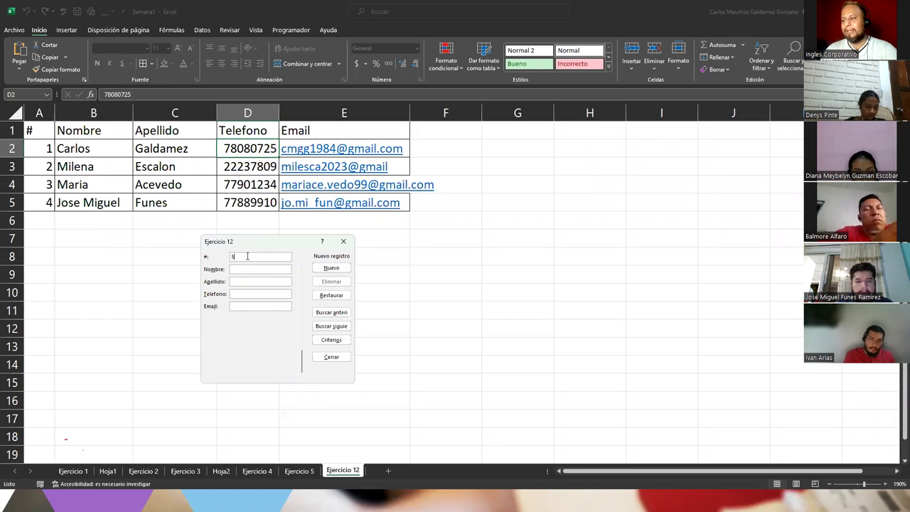
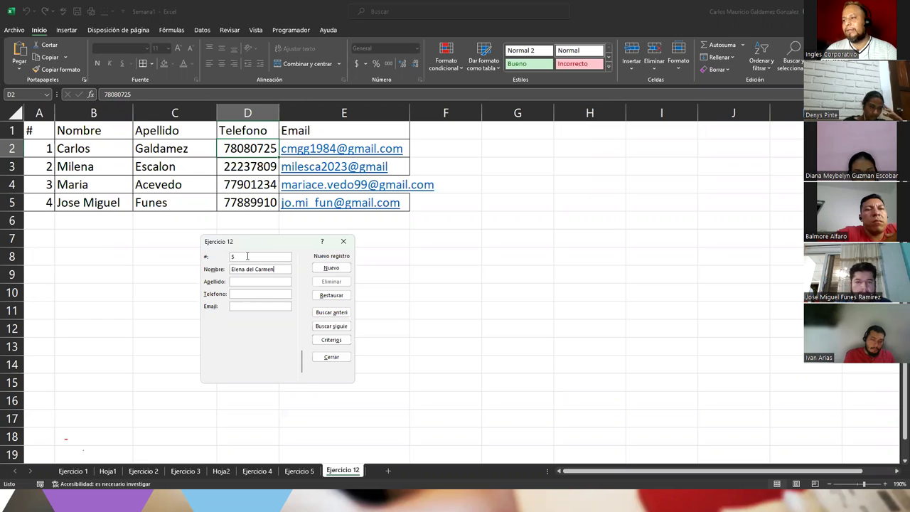
key("Tab")
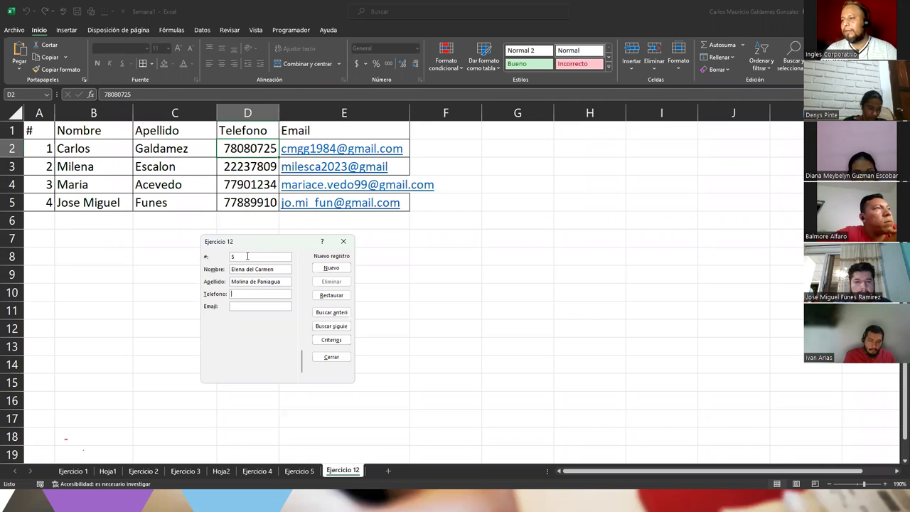
key("Tab")
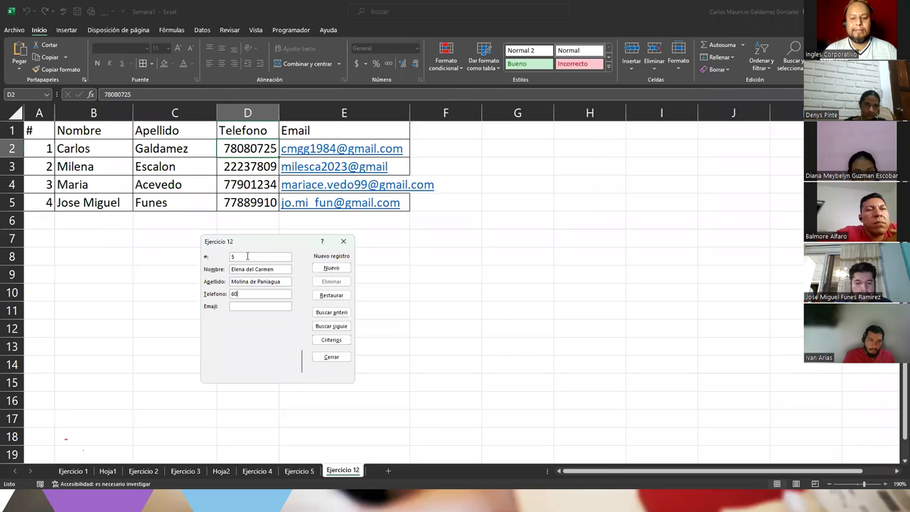
type("8899")
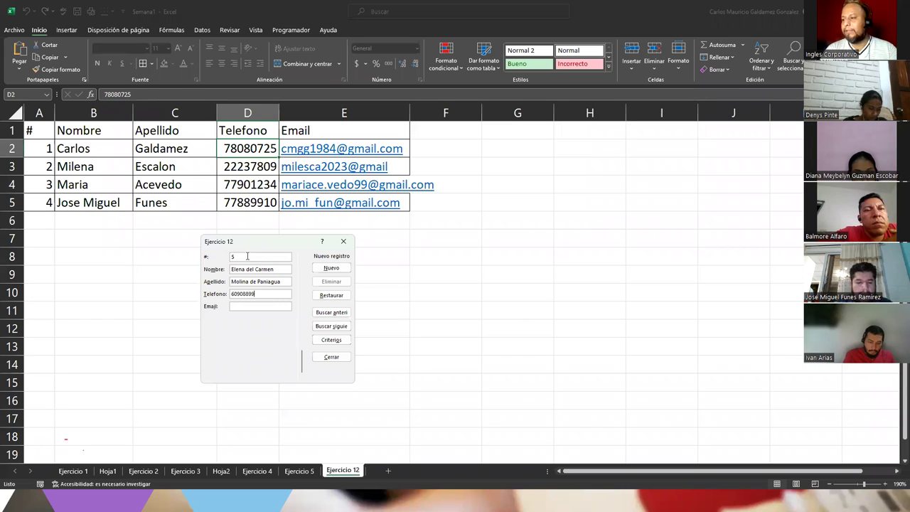
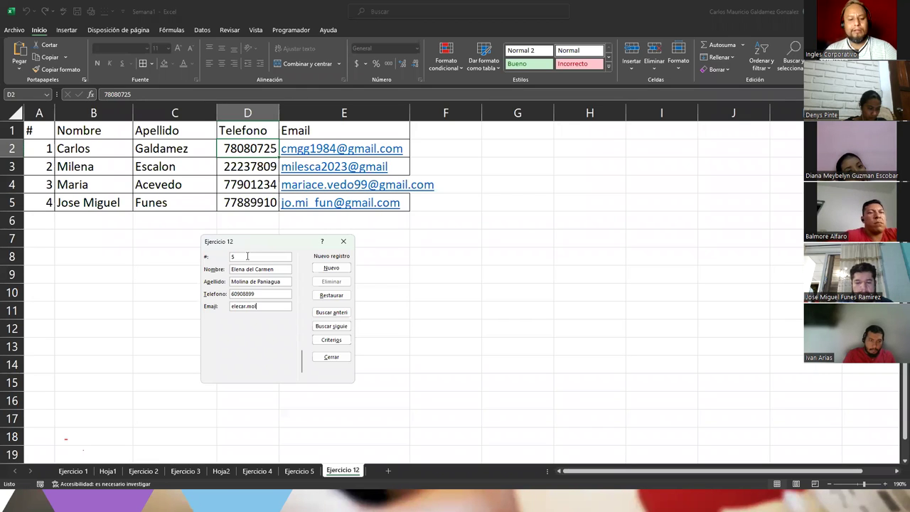
key("Return")
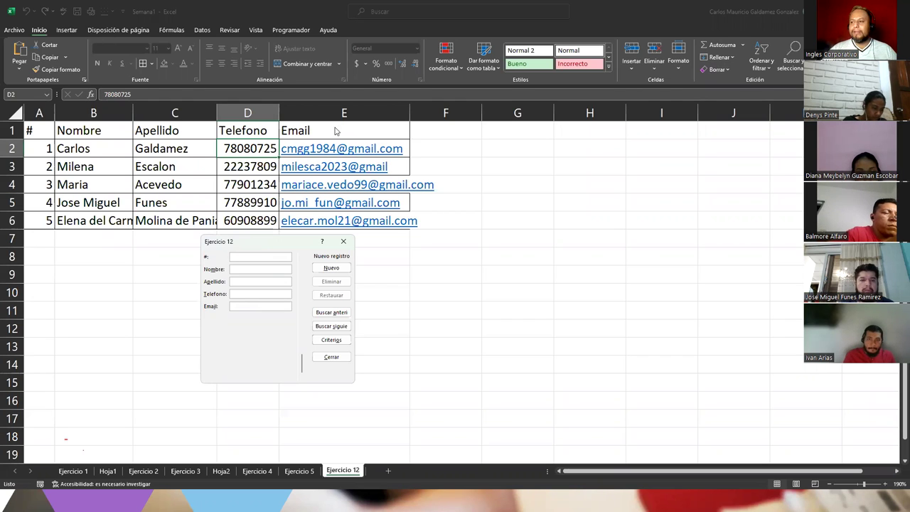
Close the data form, auto-fit columns B, C and D, then widen D and E
left_click(325, 360)
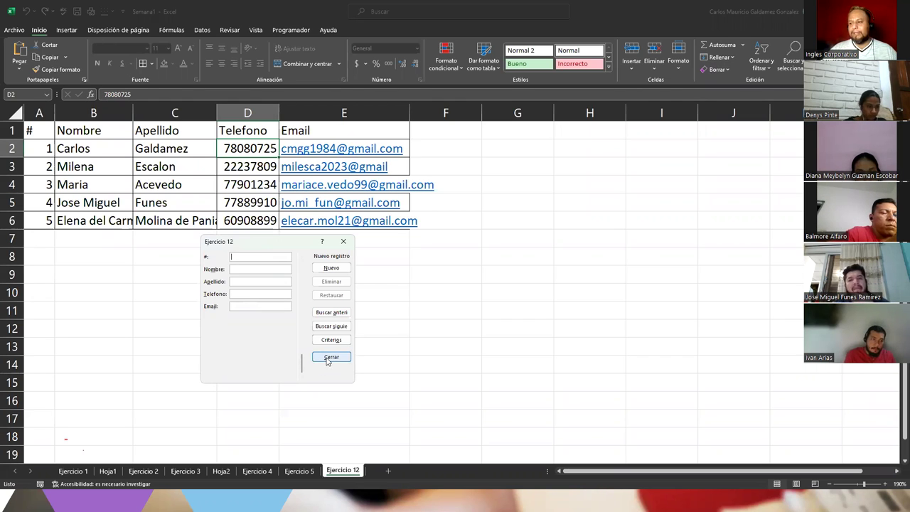
double_click(133, 112)
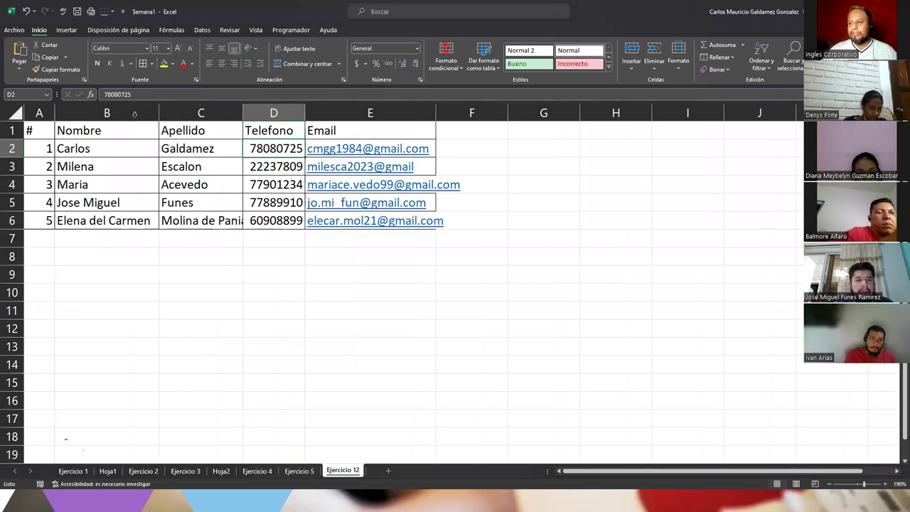
double_click(242, 112)
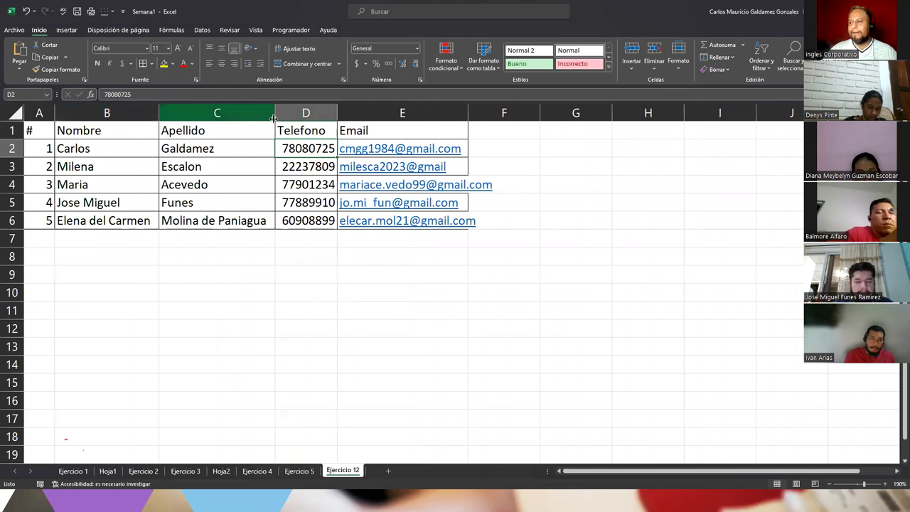
double_click(335, 112)
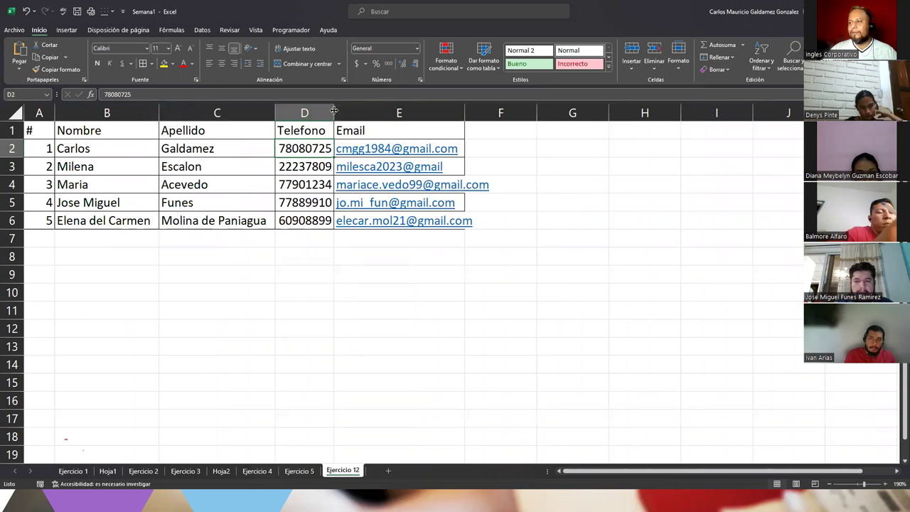
left_click_drag(333, 113, 354, 112)
left_click_drag(484, 113, 545, 122)
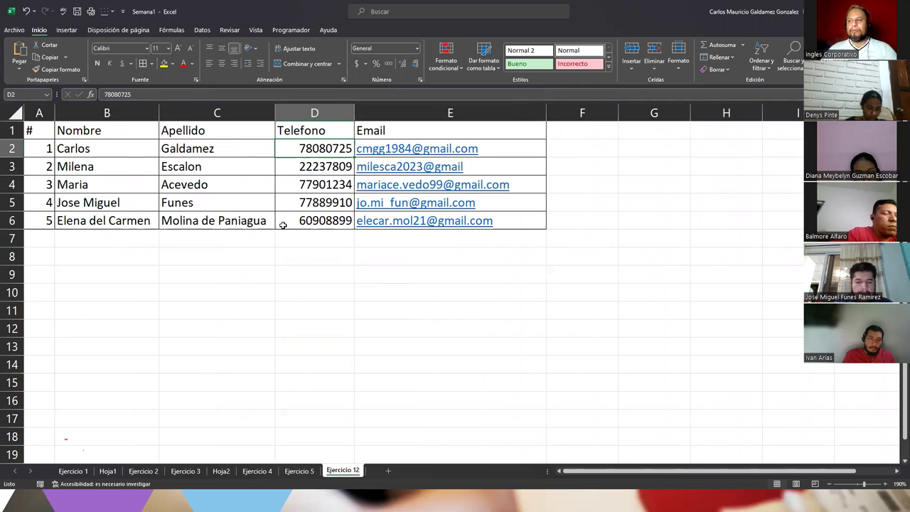
Deselect the table by selecting empty cell C9
left_click(269, 182)
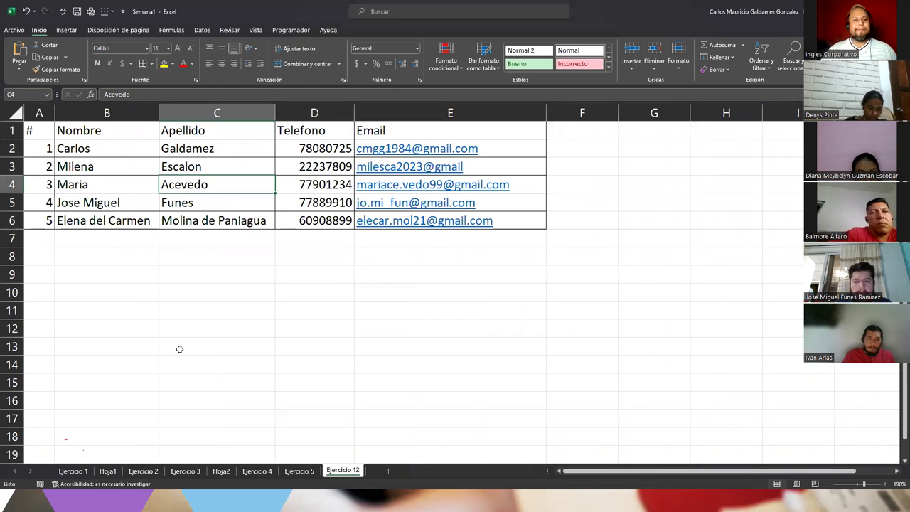
left_click(229, 289)
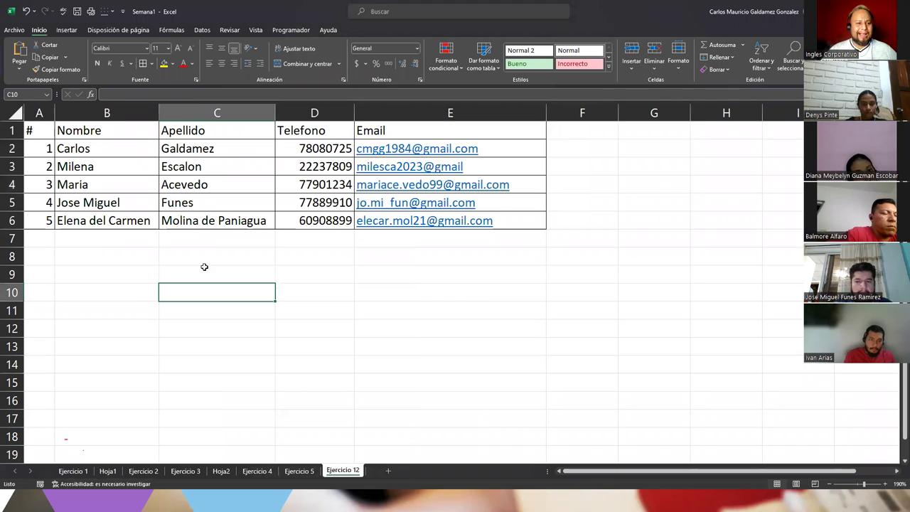
left_click(204, 267)
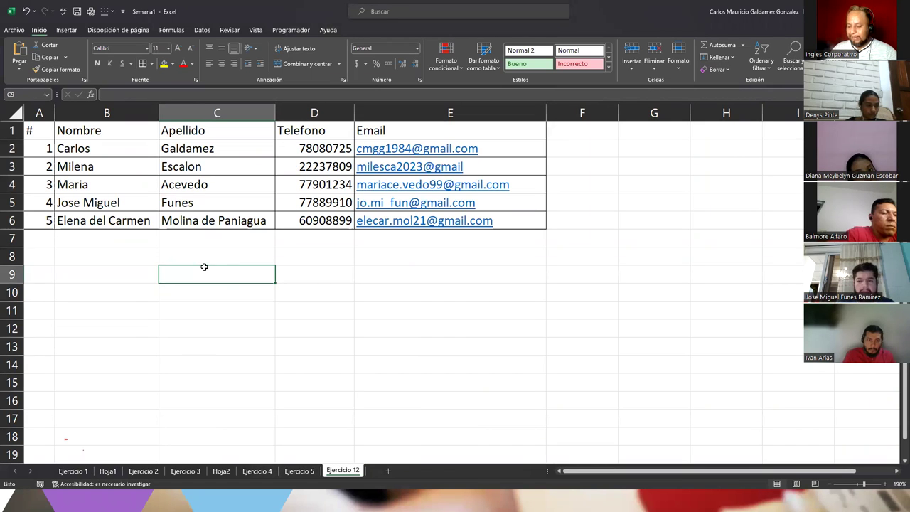
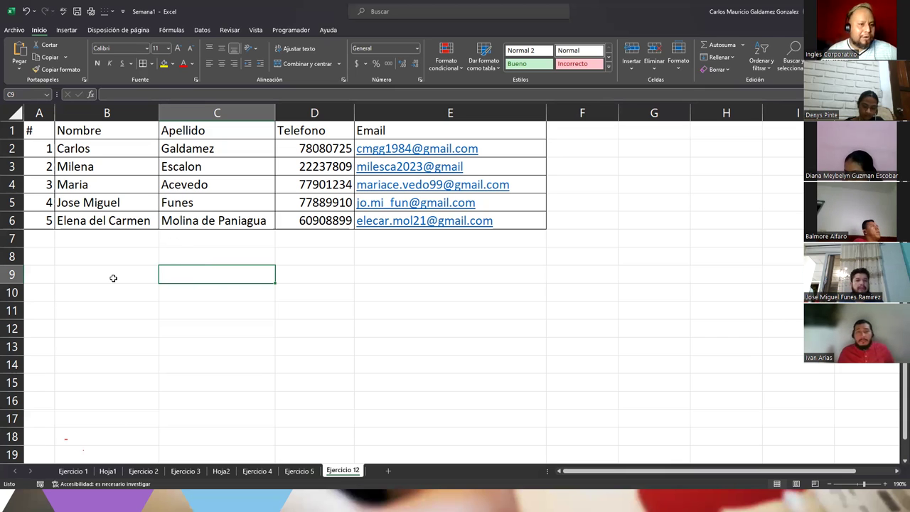
Select a cell inside the contact table and open its data form (Alt+4), showing record 1 of 5
left_click(32, 130)
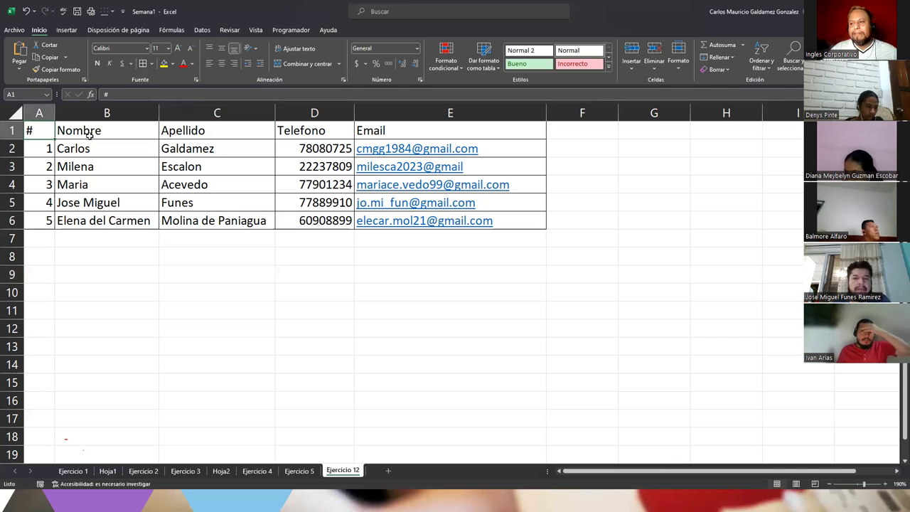
left_click(145, 134)
left_click(218, 130)
left_click(291, 130)
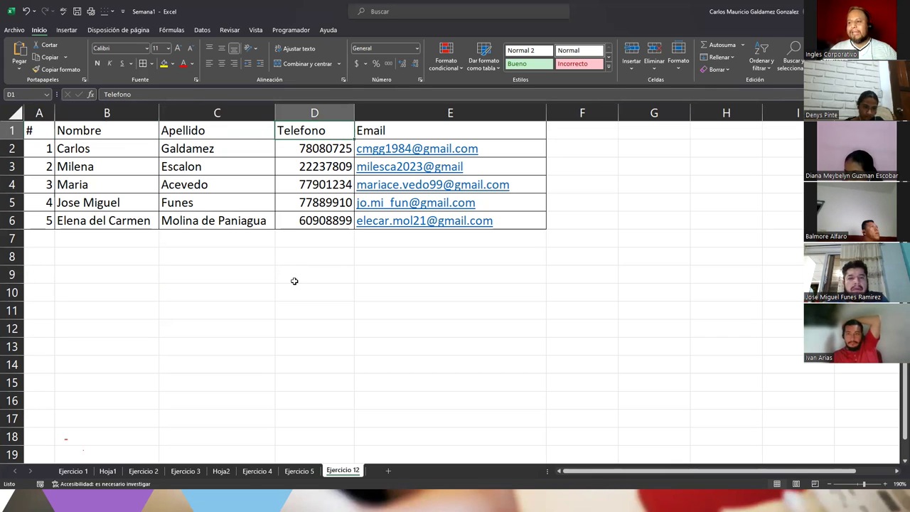
scroll(293, 283, "down", 10)
left_click(43, 359)
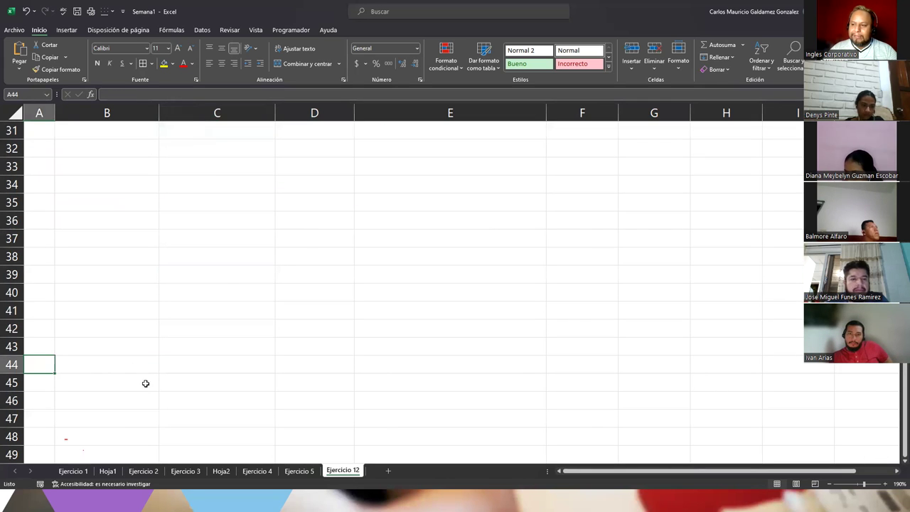
left_click_drag(36, 129, 499, 140)
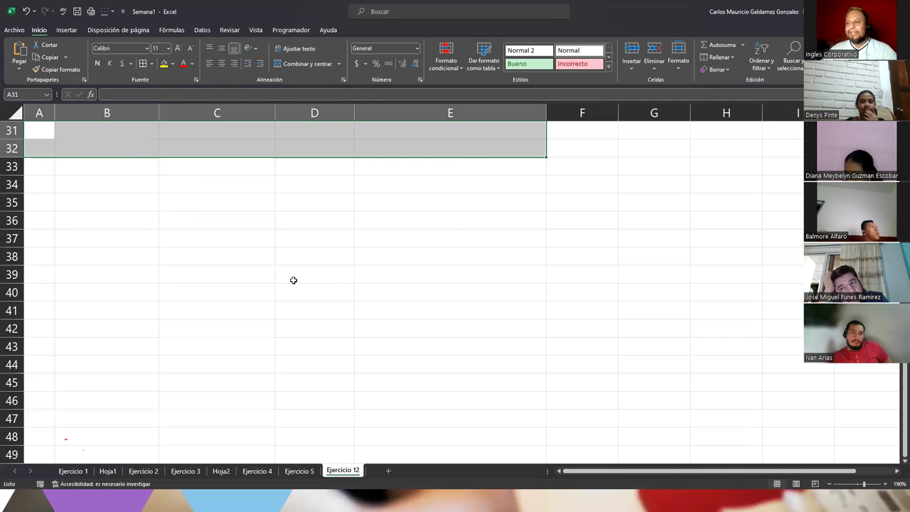
left_click(135, 151)
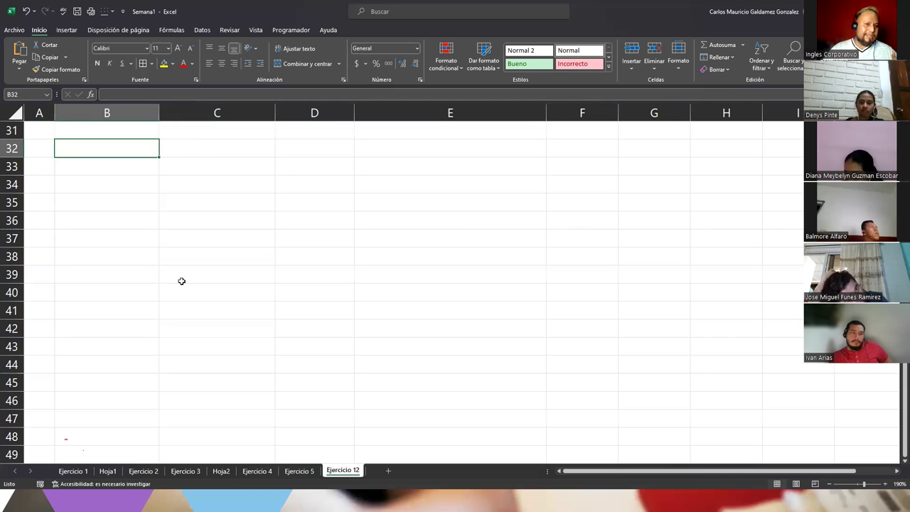
scroll(181, 281, "up", 10)
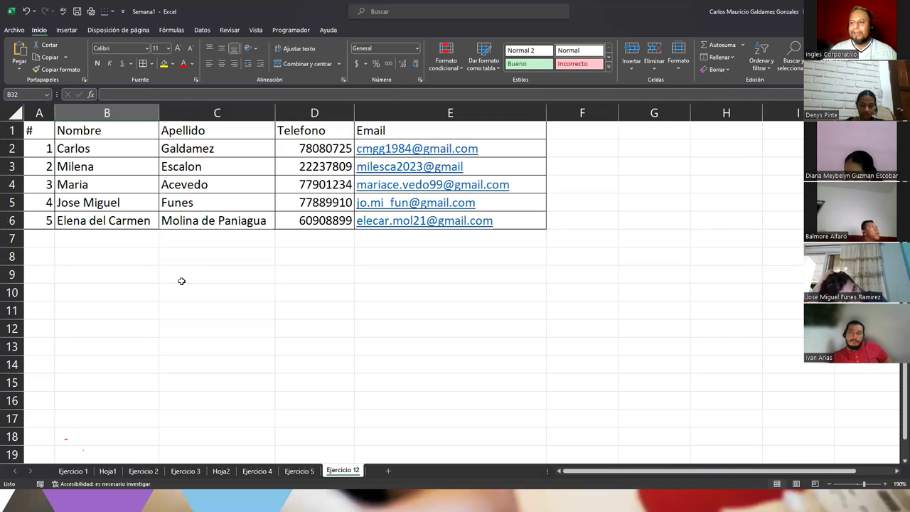
left_click(433, 167)
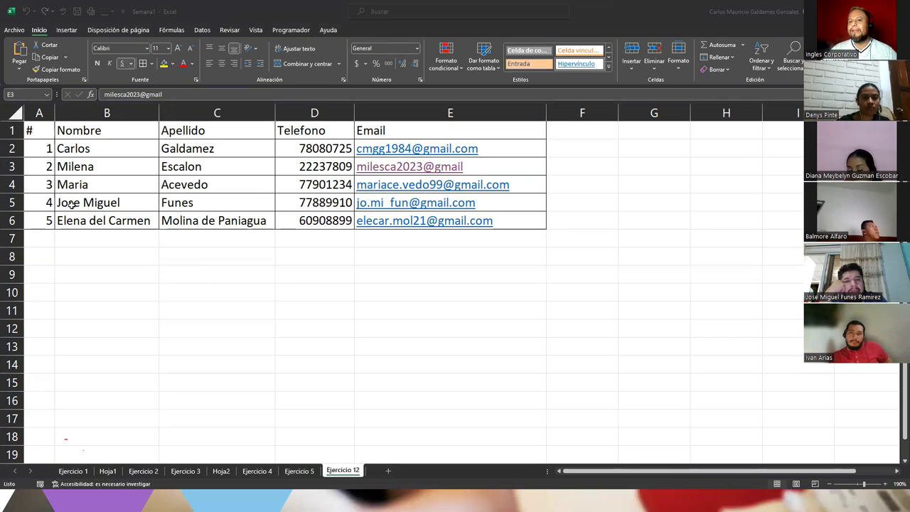
left_click(298, 184)
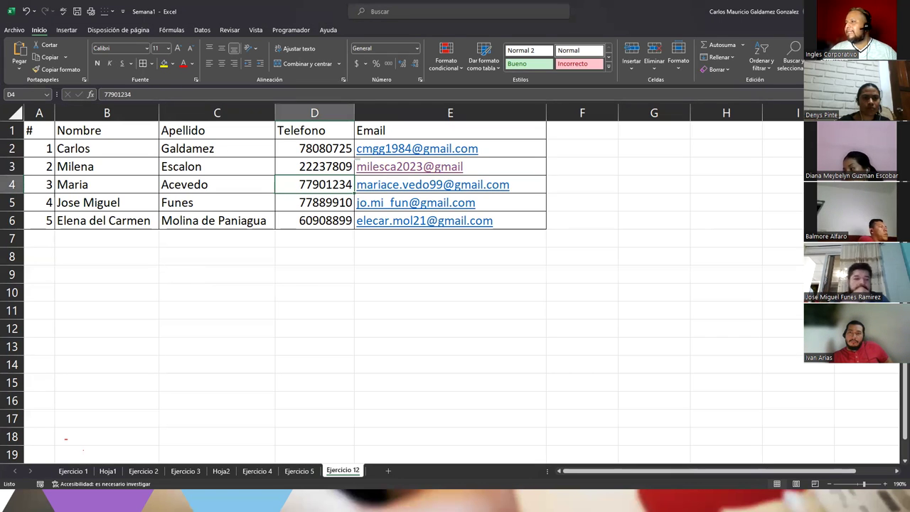
key("alt+4")
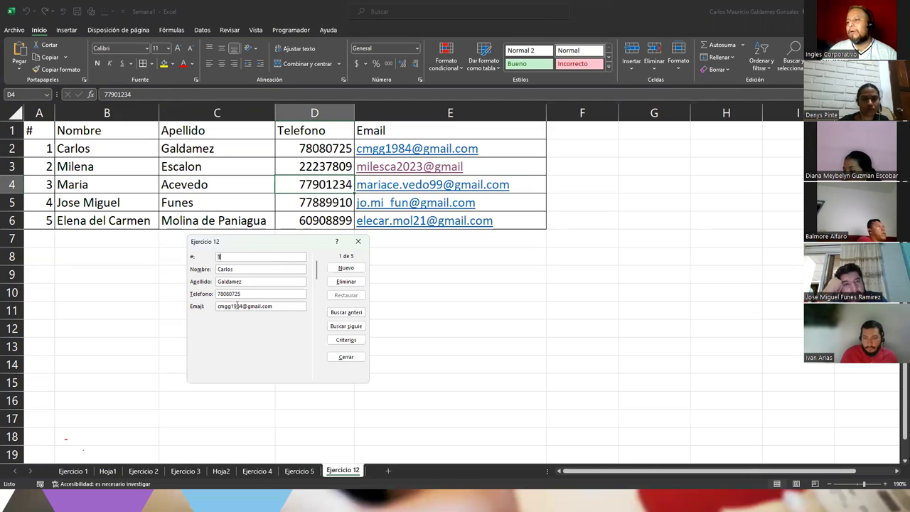
Check the Telefono and Email fields in the form, move it lower, and close it
left_click(192, 291)
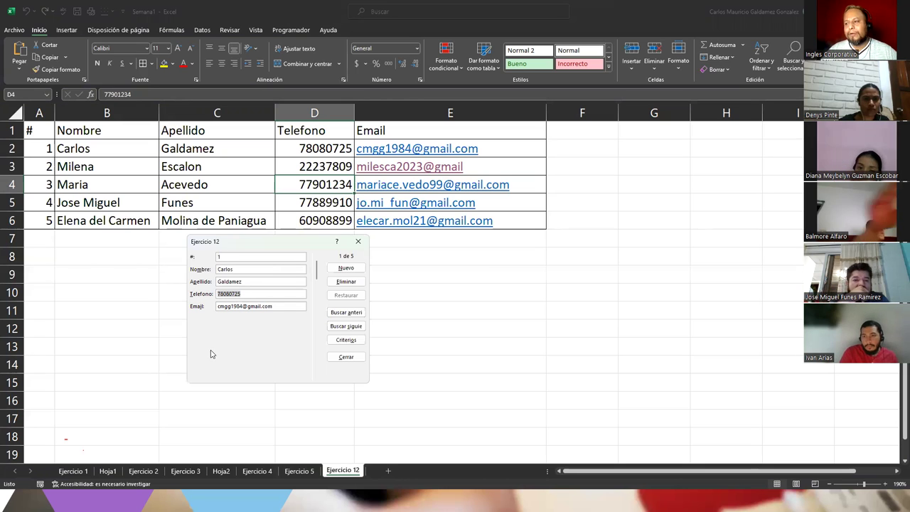
left_click(278, 305)
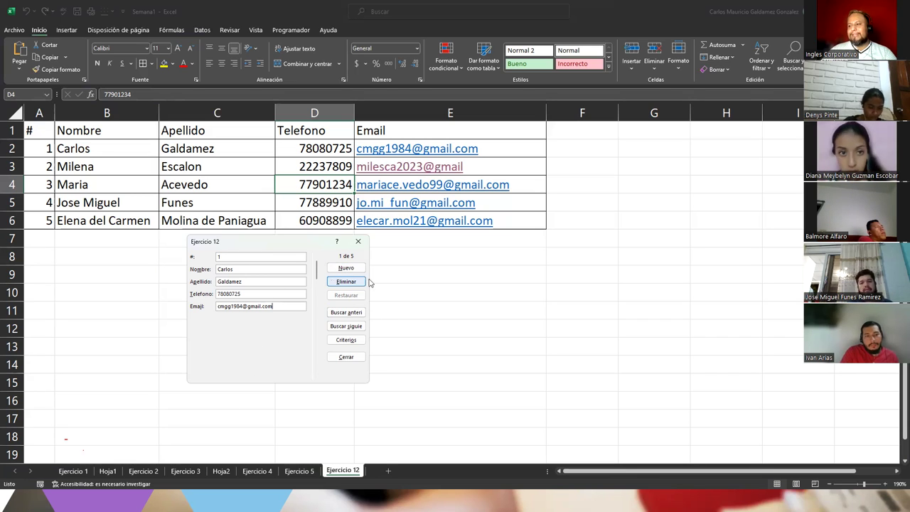
left_click_drag(270, 242, 301, 302)
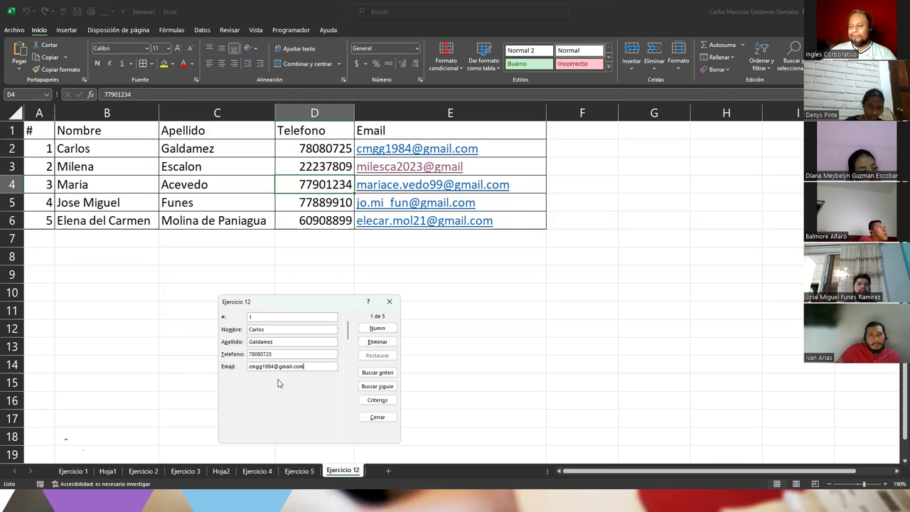
left_click(396, 304)
Copy the header row into row 11, rename # to DUI, and autofit column A
left_click_drag(43, 132, 359, 130)
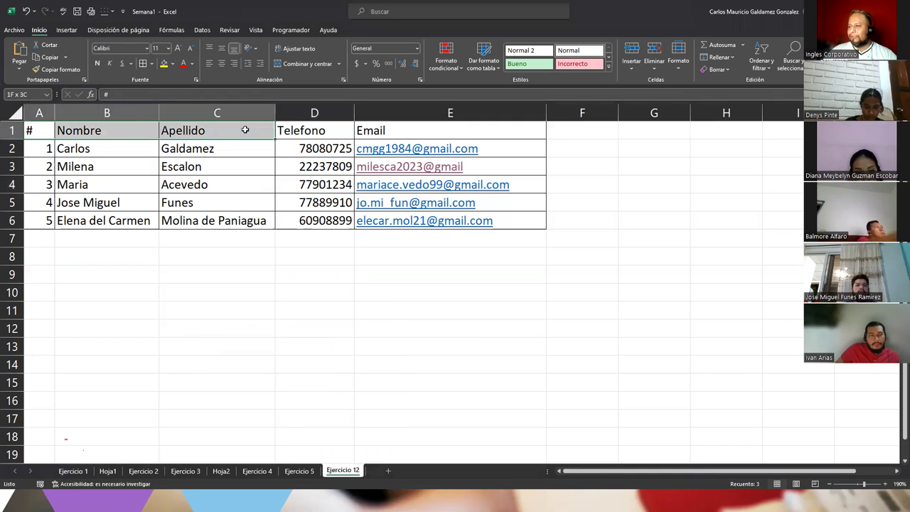
left_click(42, 311)
type("#\tNombre\tApellido\tTelefono\tEmail")
left_click(406, 315)
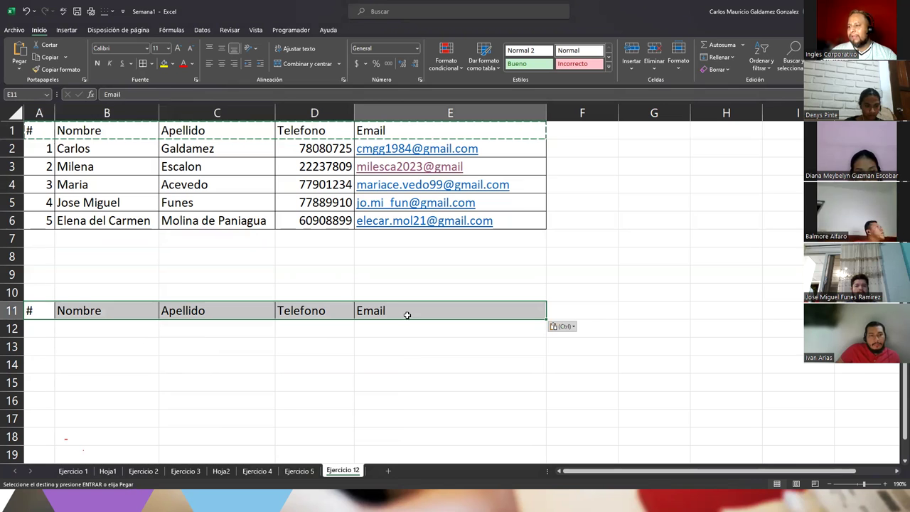
left_click(40, 315)
type("DUI")
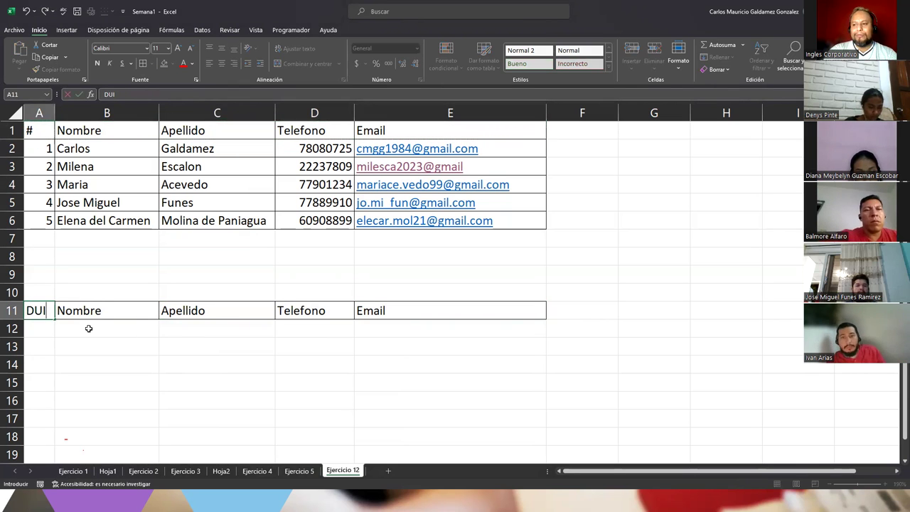
key("Return")
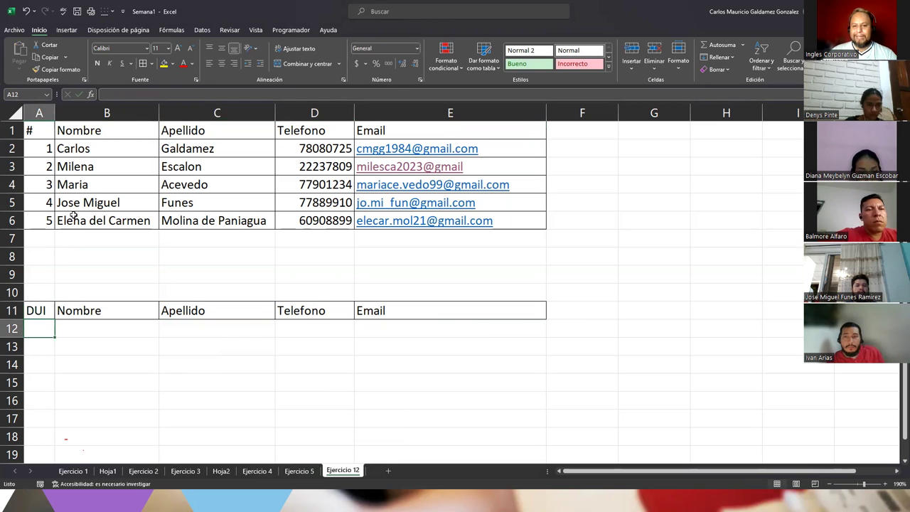
double_click(55, 113)
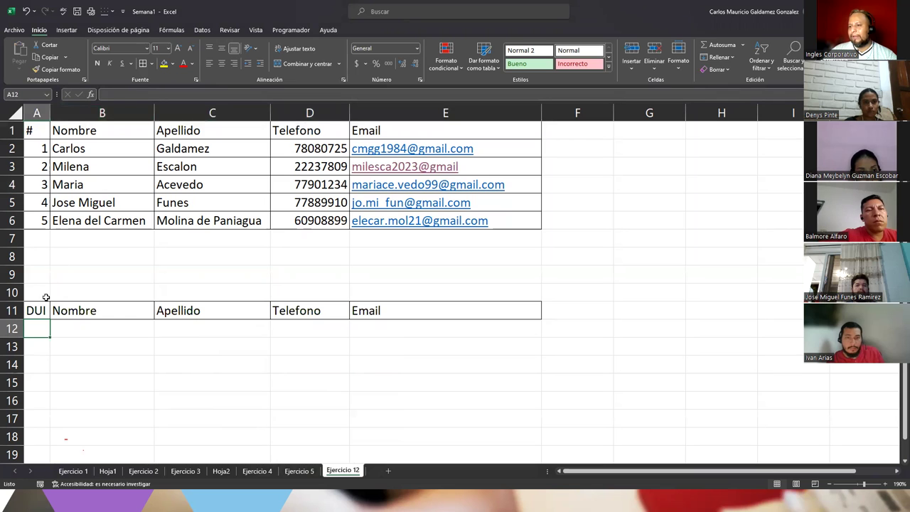
Move the new header row from row 11 to start at G1 and widen column G
left_click_drag(38, 310, 443, 311)
key("ctrl+c")
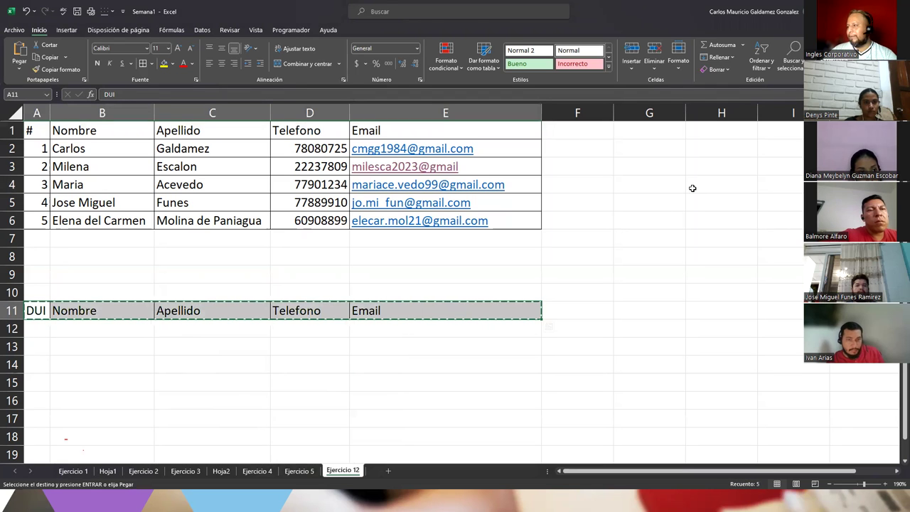
left_click(634, 135)
key("ctrl+v")
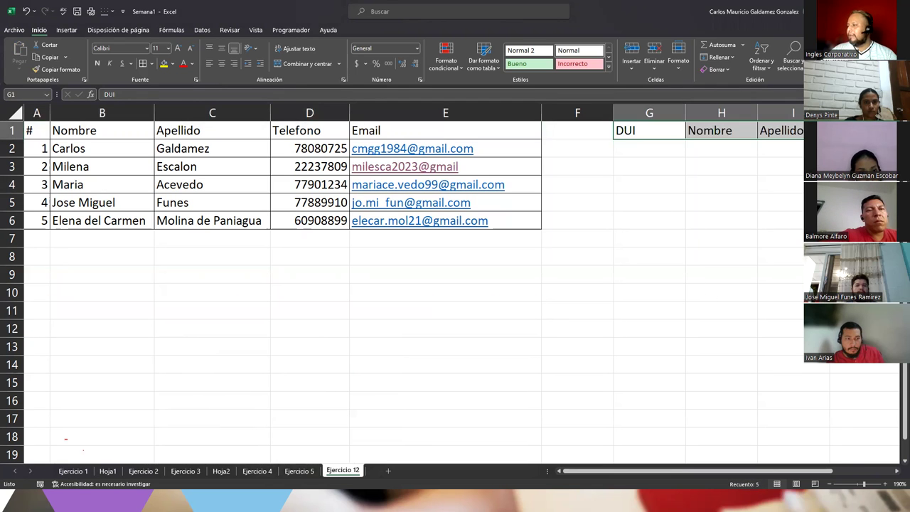
scroll(654, 221, "right", 2)
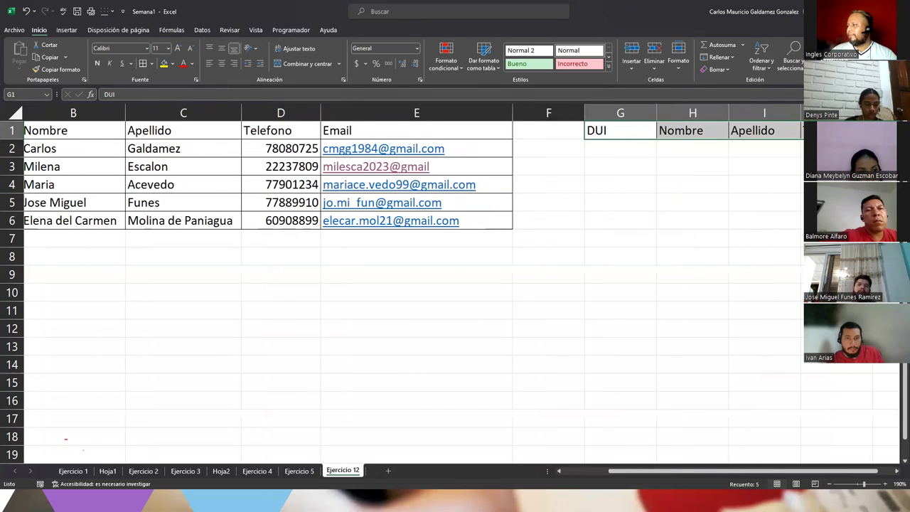
scroll(654, 221, "right", 2)
scroll(654, 221, "right", 2)
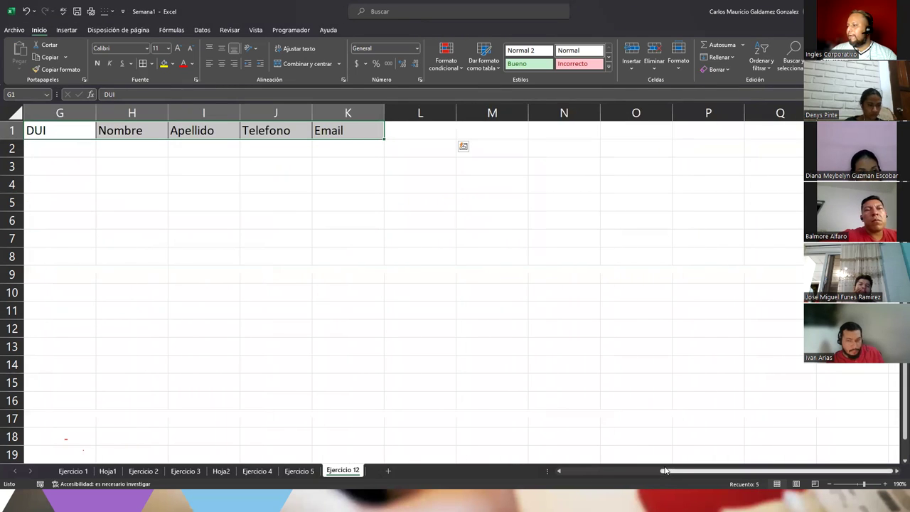
scroll(658, 469, "left", 1)
scroll(658, 469, "left", 2)
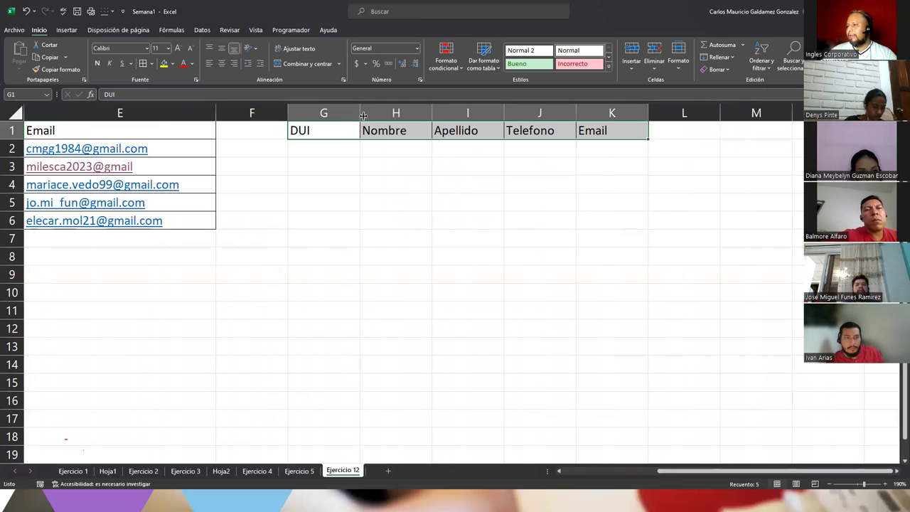
left_click_drag(360, 112, 386, 113)
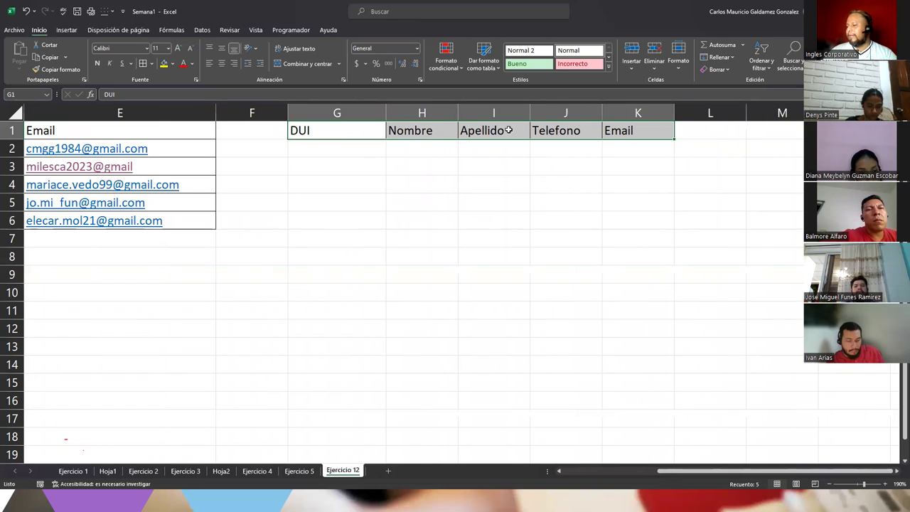
Change K1 to Edad, add Sueldo in L1, and apply All Borders to G1:L2
left_click(668, 135)
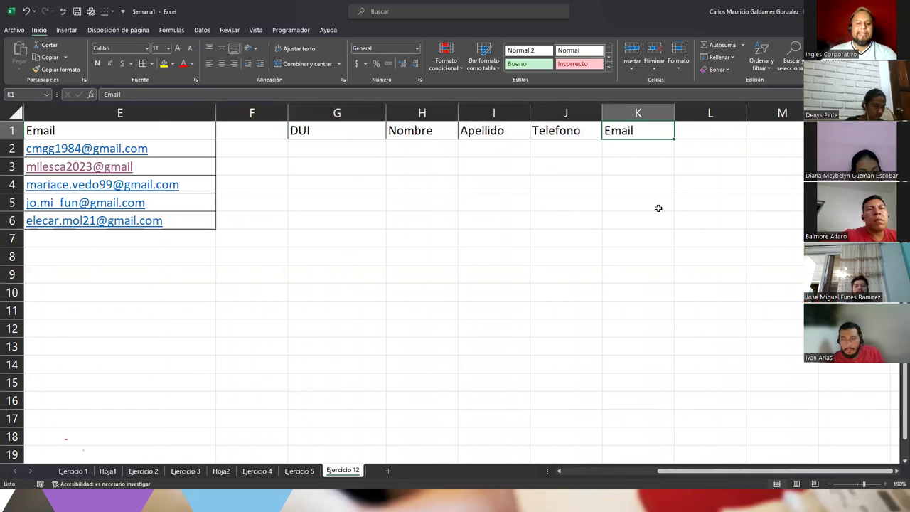
type("Edad")
key("Tab")
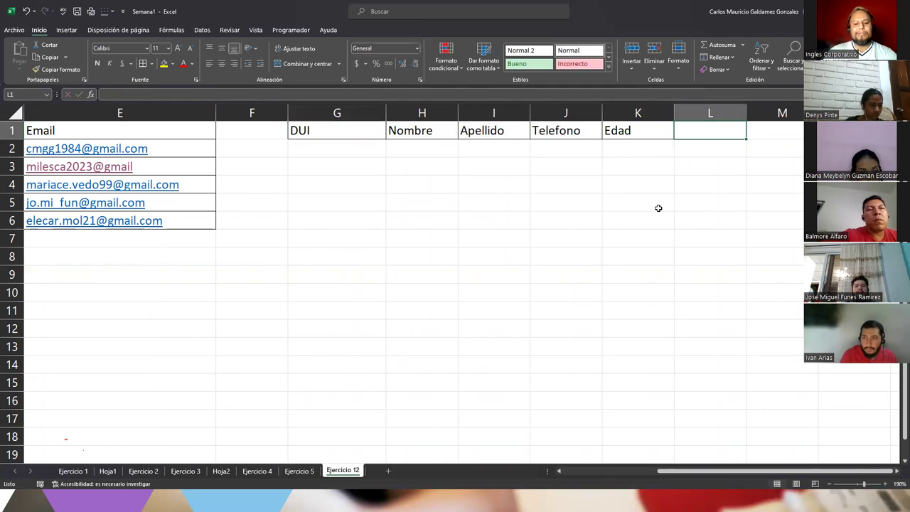
type("Sueldo")
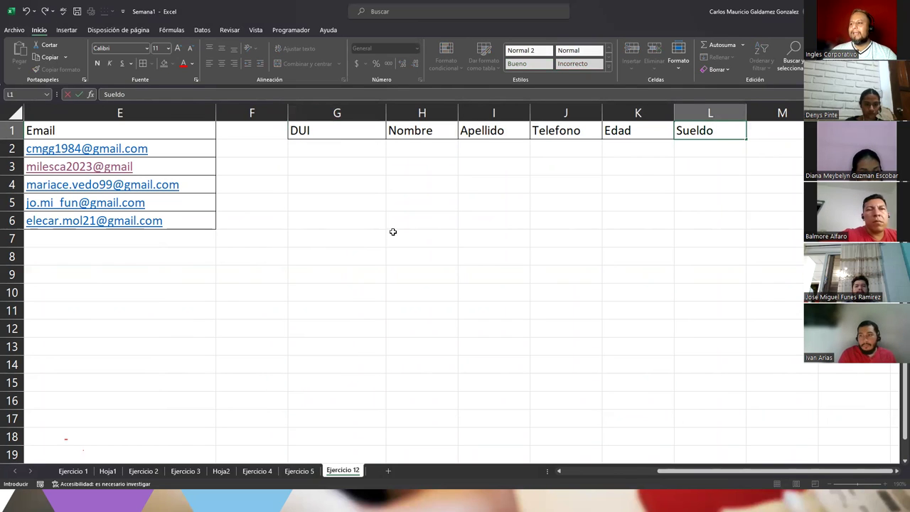
left_click(339, 131)
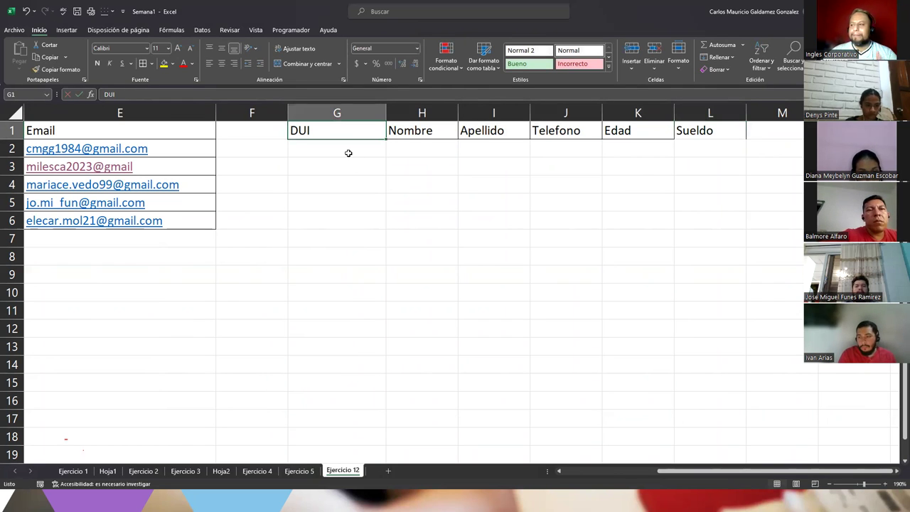
left_click_drag(343, 133, 700, 148)
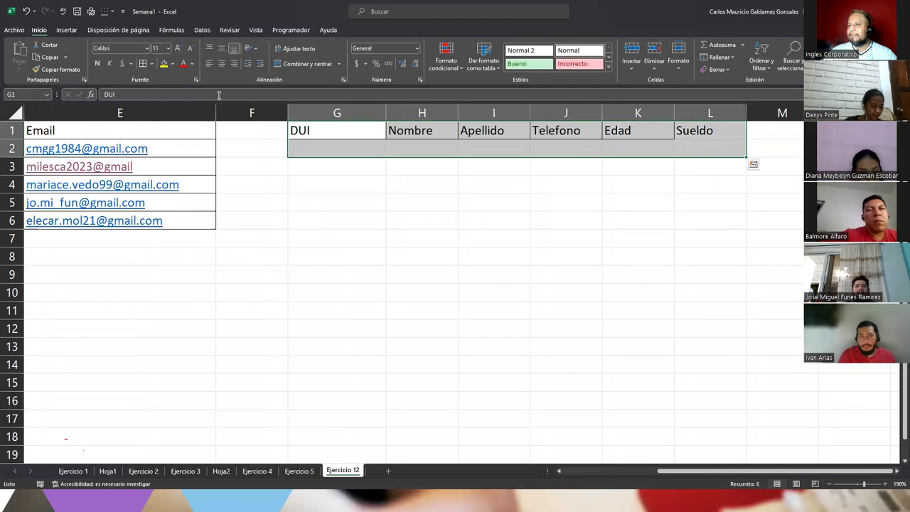
left_click(143, 64)
Open the data form with the header row as labels and enter a DUI number
left_click(354, 135)
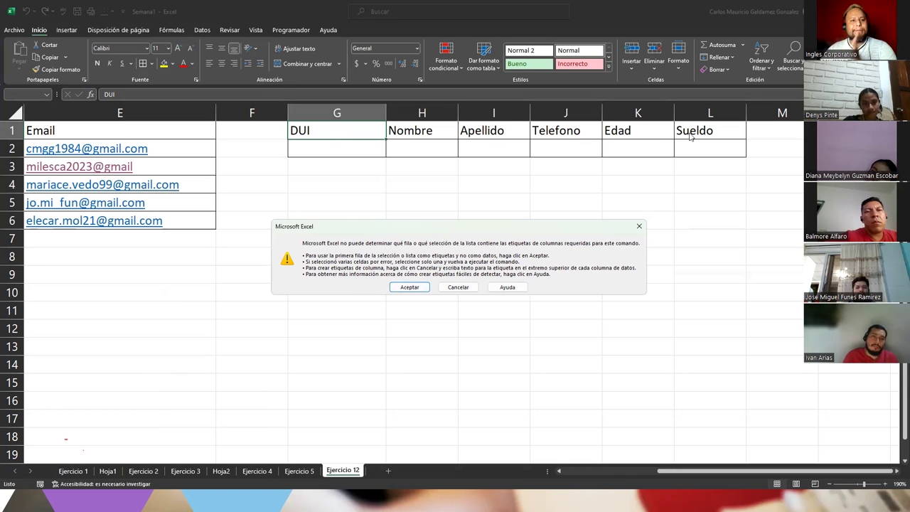
left_click(409, 288)
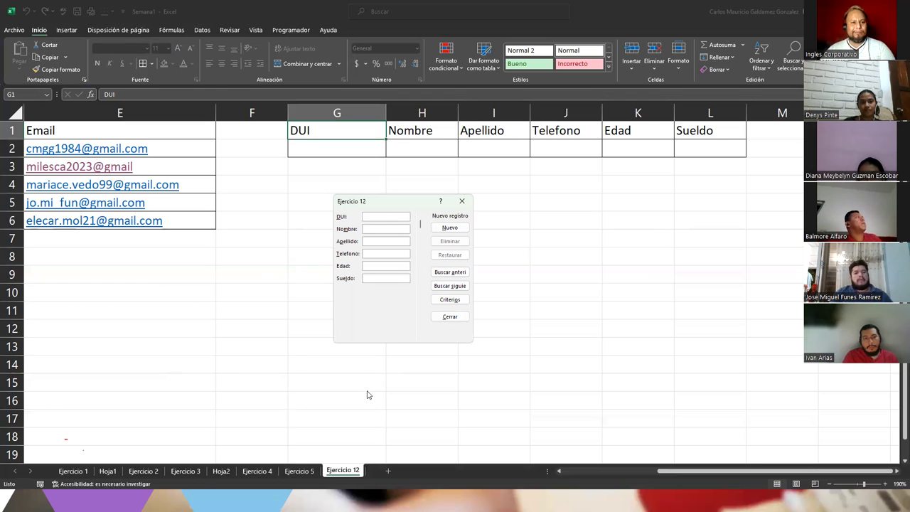
key("Tab")
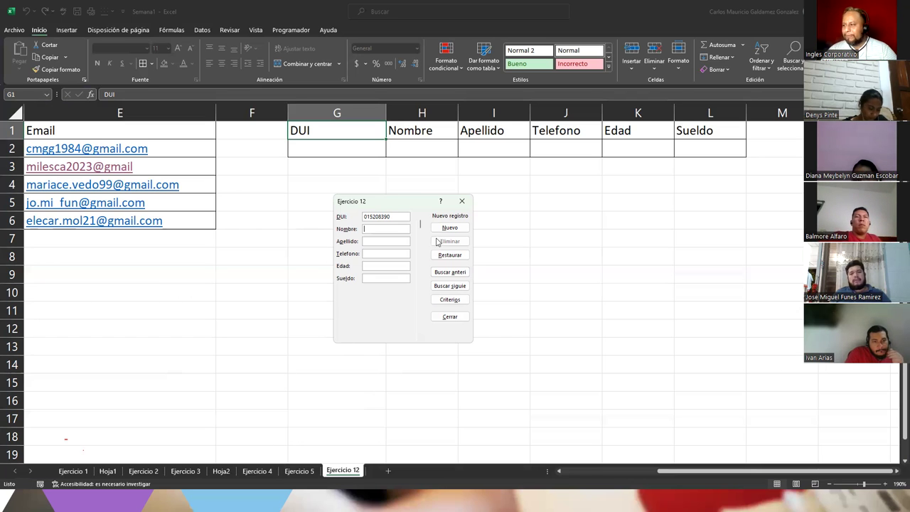
Close the form and copy the G1:L1 headers to M1
left_click(459, 201)
left_click_drag(334, 130, 710, 130)
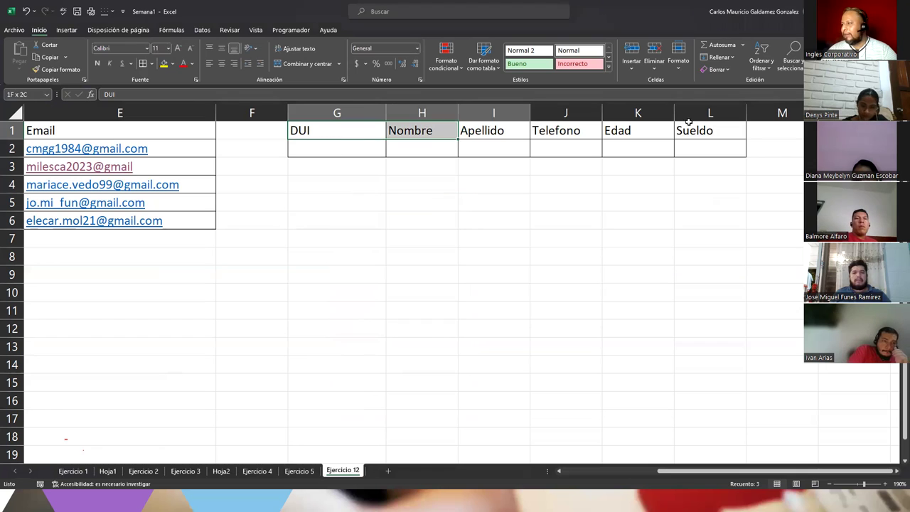
key("ctrl+c")
left_click(775, 132)
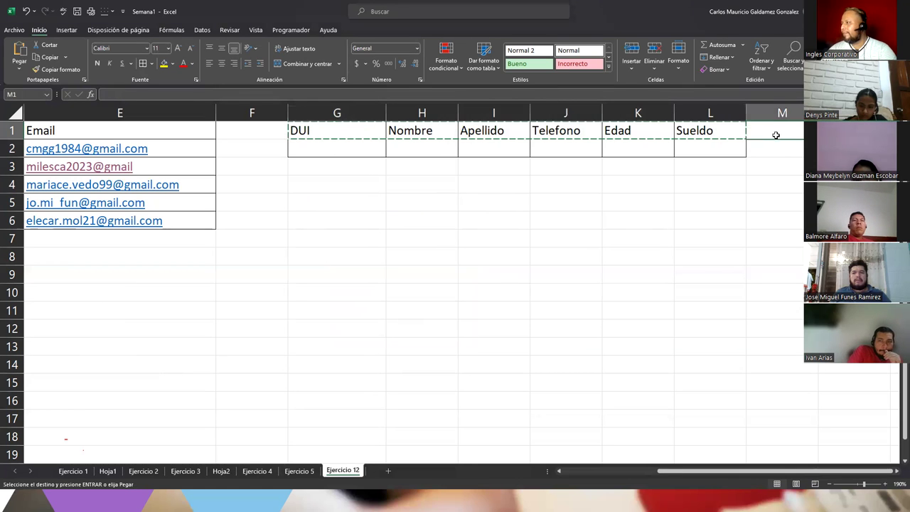
key("ctrl+v")
Paste further copies of the header row at S1 and Y1
key("ctrl+Right")
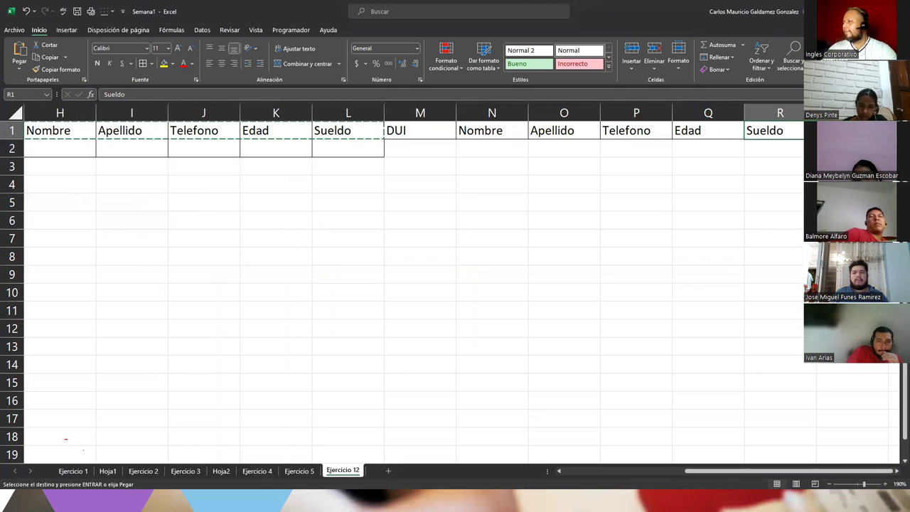
key("Right")
key("ctrl+v")
key("Right")
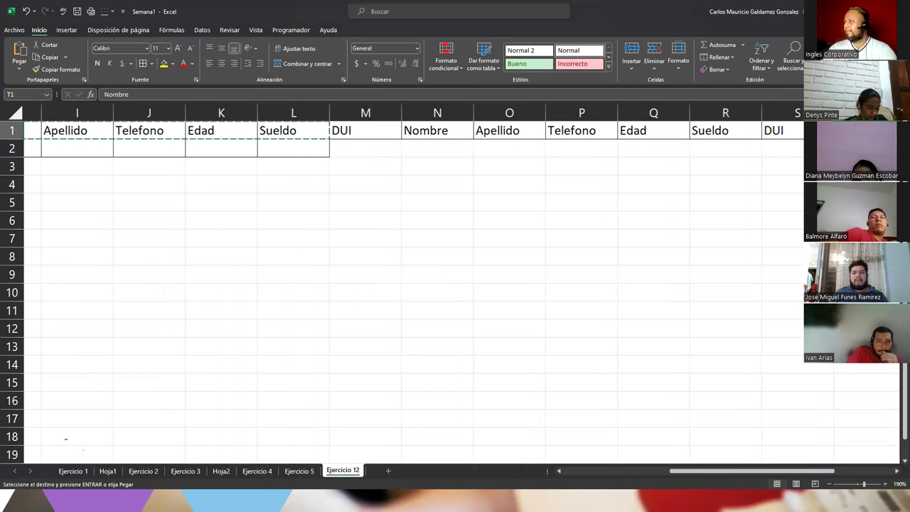
key("ctrl+Right")
key("Right")
key("ctrl+v")
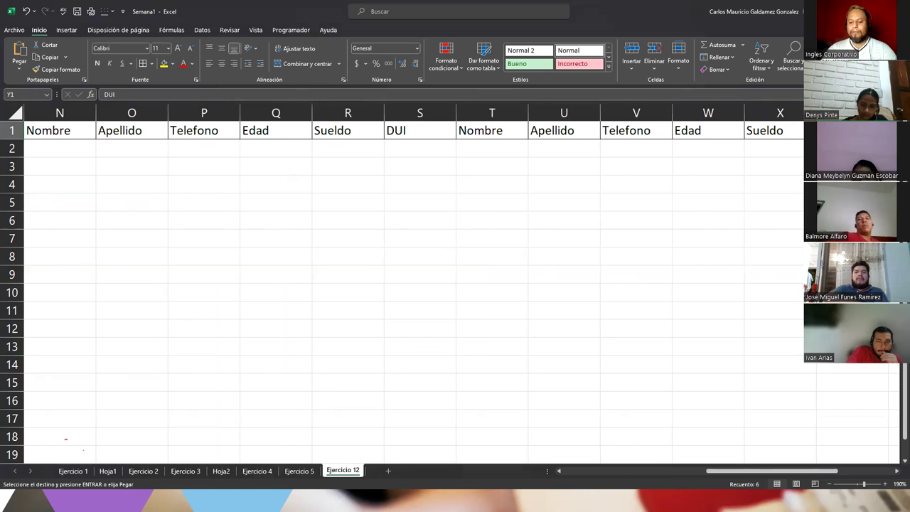
Return to the DUI header in G1 and request the data form again
key("ctrl+Left")
key("Left")
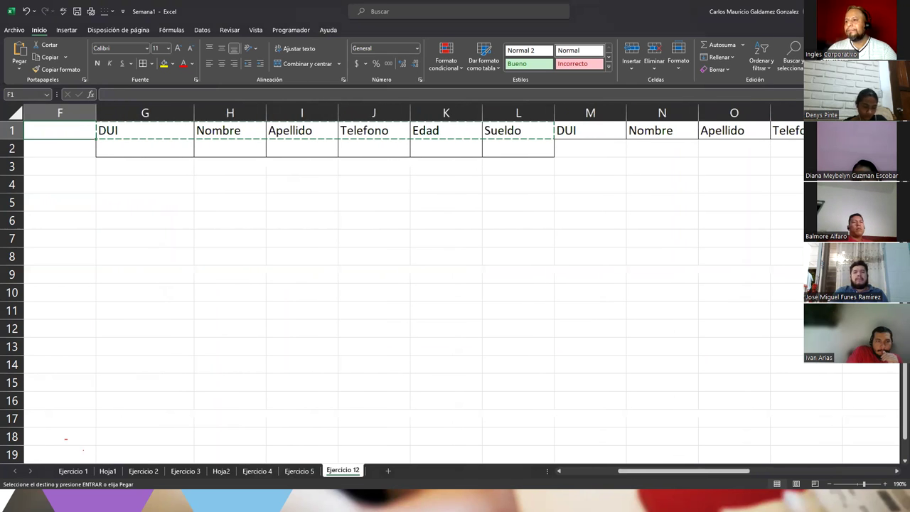
key("Right")
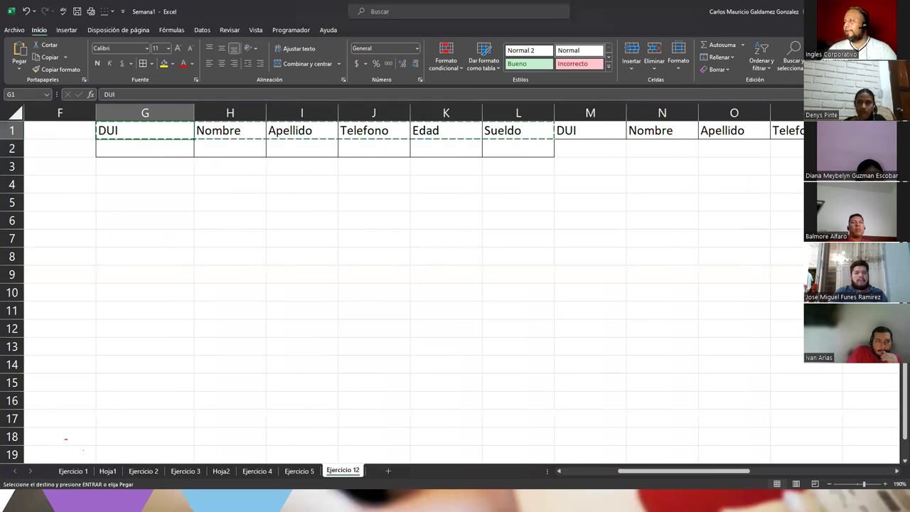
key("ctrl+shift+l")
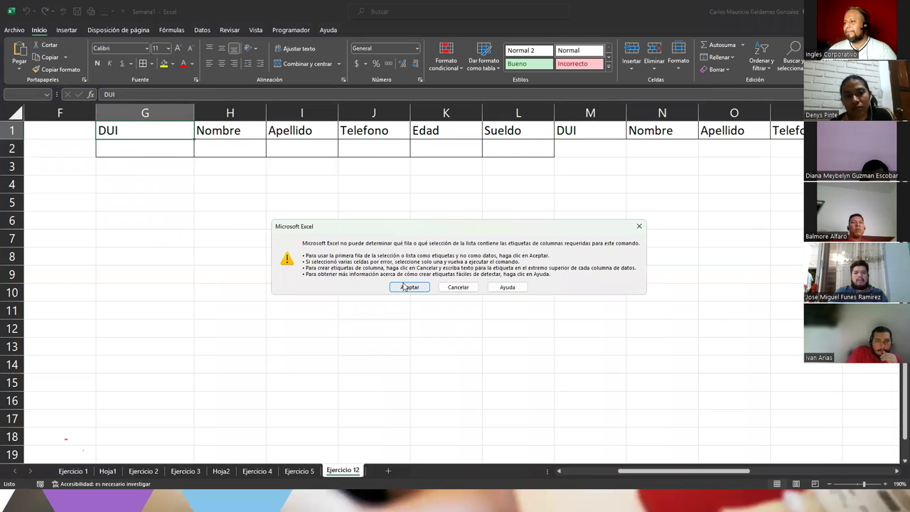
Accept the header warning, move the form up to view all repeated fields, then close it
left_click(402, 285)
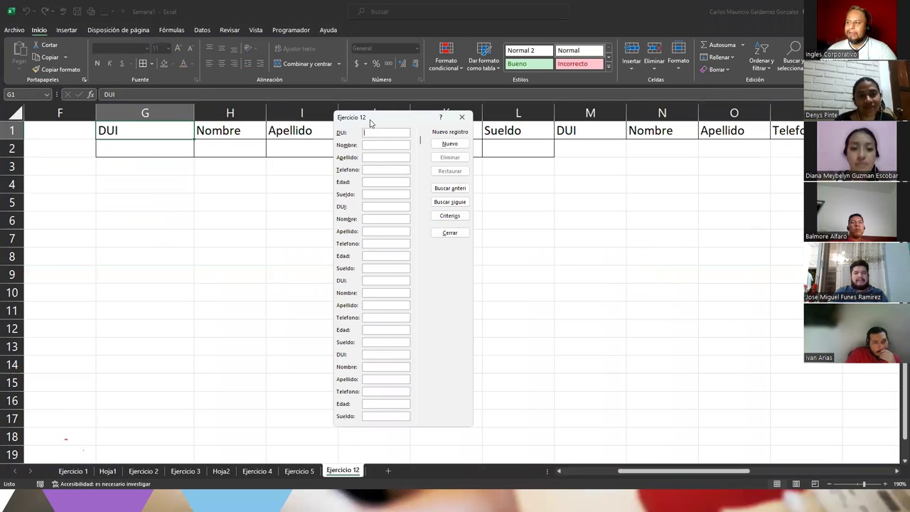
left_click_drag(369, 123, 398, 13)
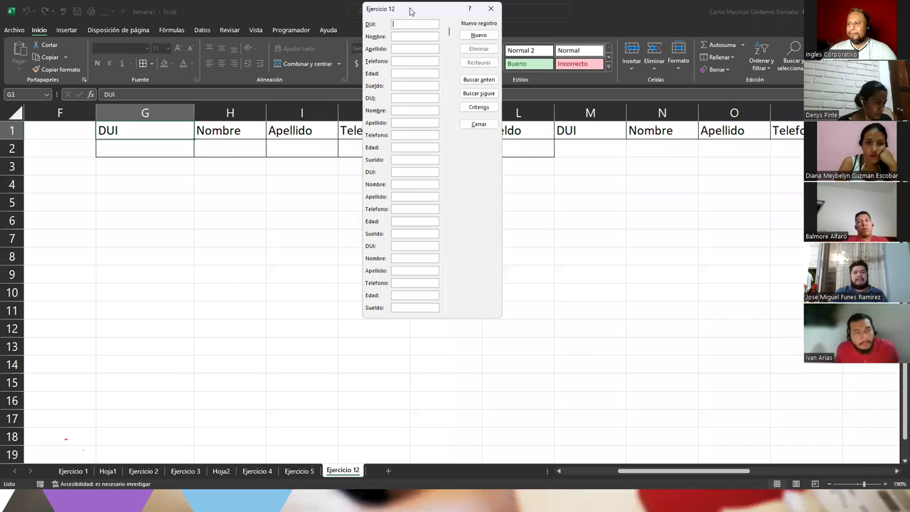
left_click_drag(410, 11, 410, 9)
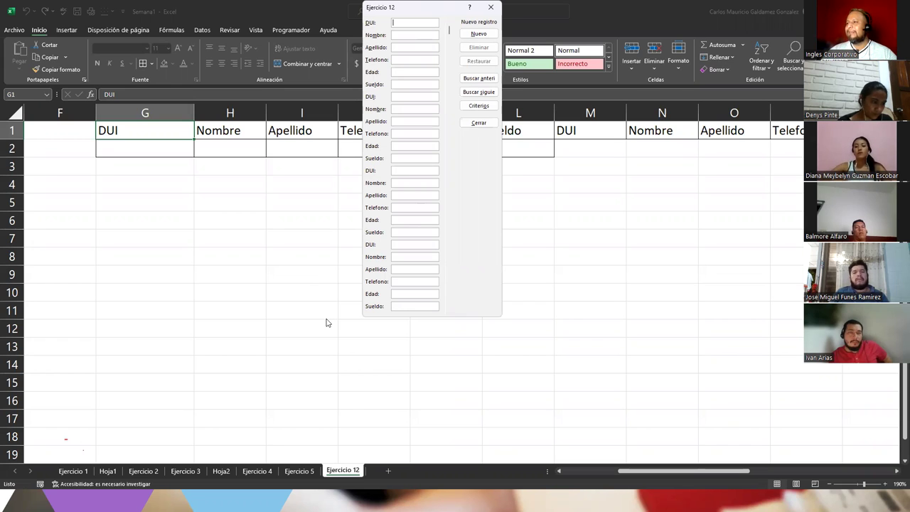
left_click(478, 123)
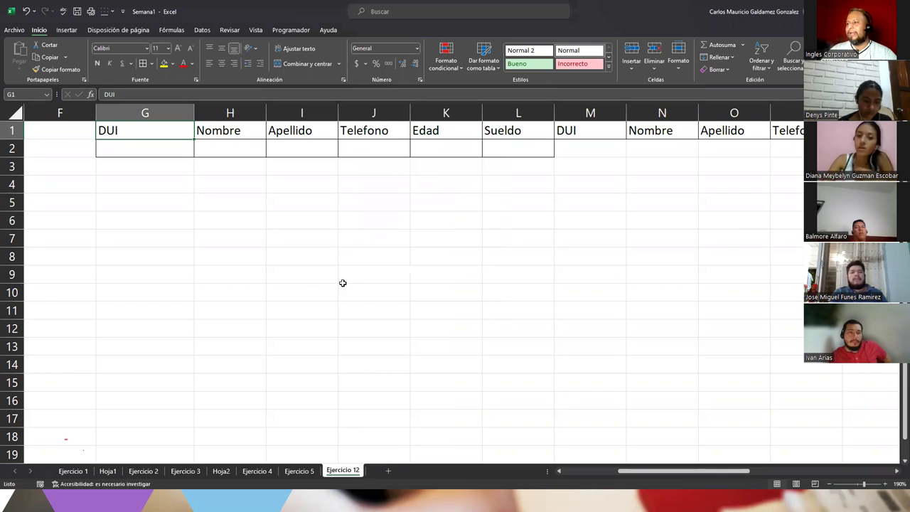
Switch to the Ejercicio 3 sheet and back to Ejercicio 12, selecting M1
key("ctrl+Page_Up")
key("ctrl+Page_Up")
key("ctrl+Page_Up")
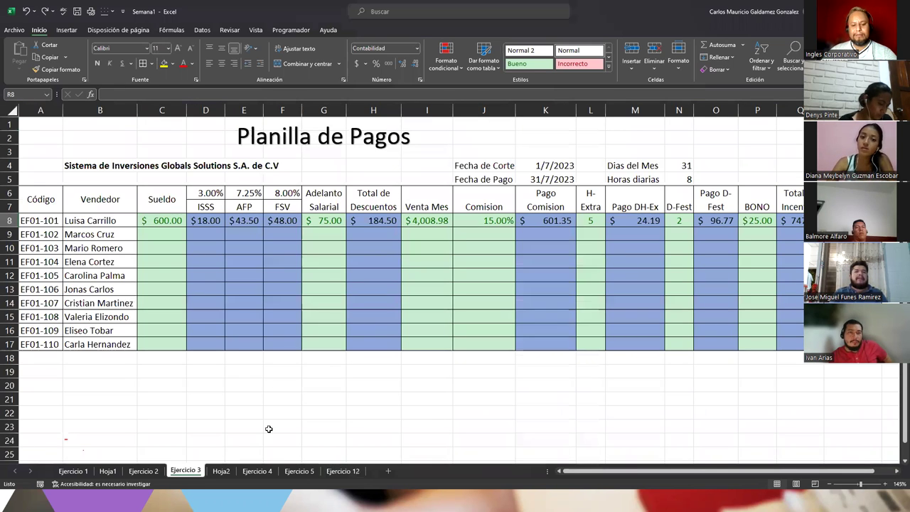
left_click(342, 471)
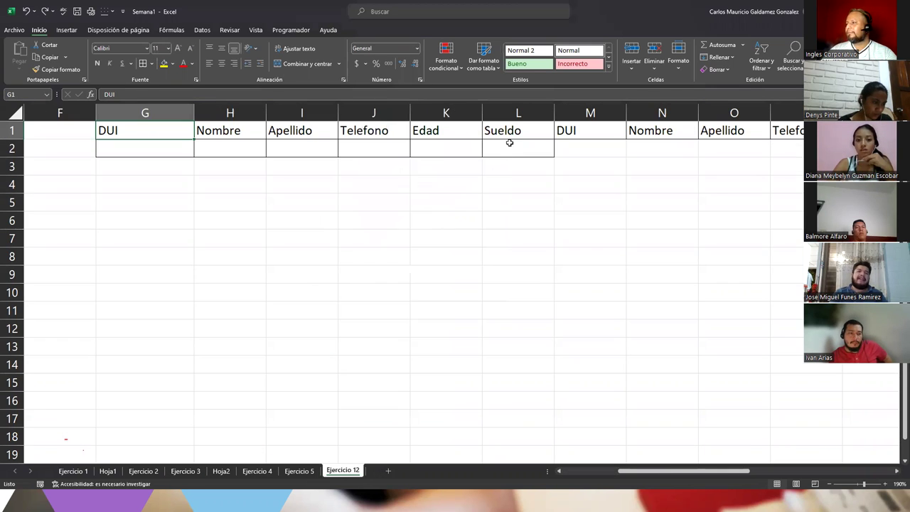
left_click(460, 135)
left_click(579, 135)
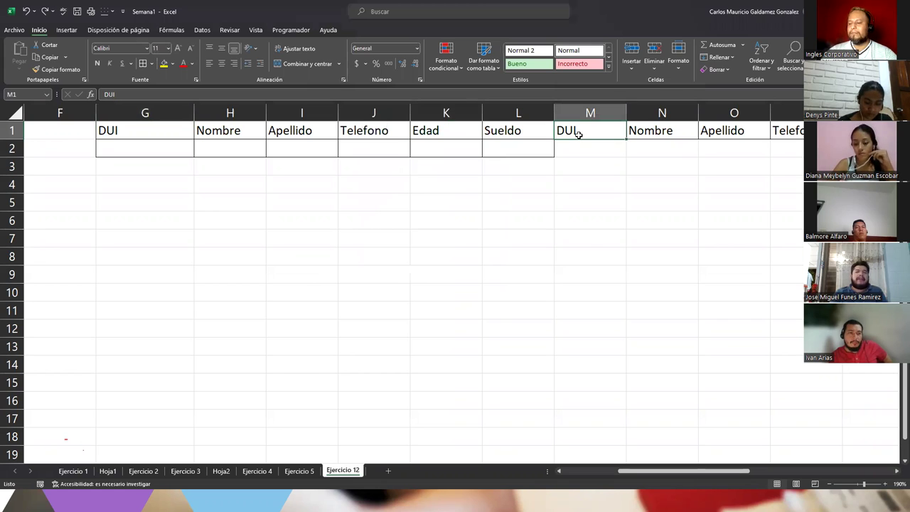
Delete columns M onward to remove the duplicated headers
left_click(582, 112)
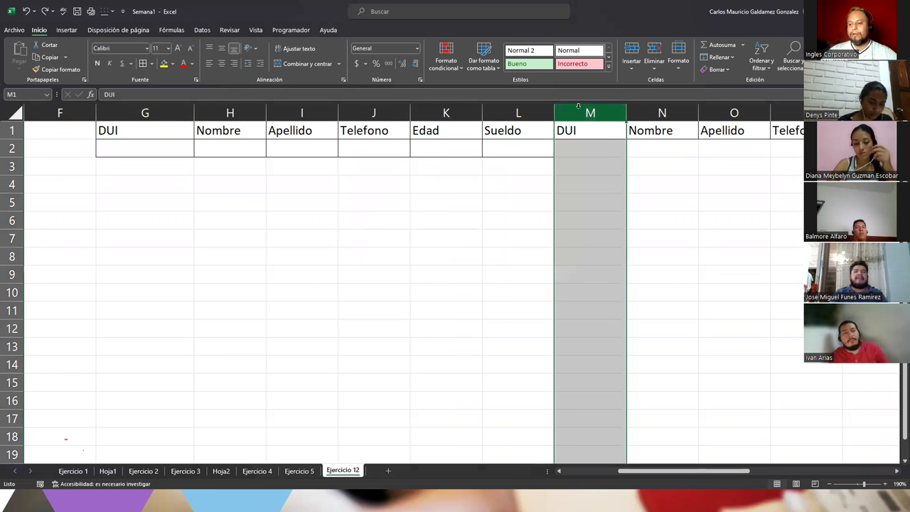
key("ctrl+shift+Right")
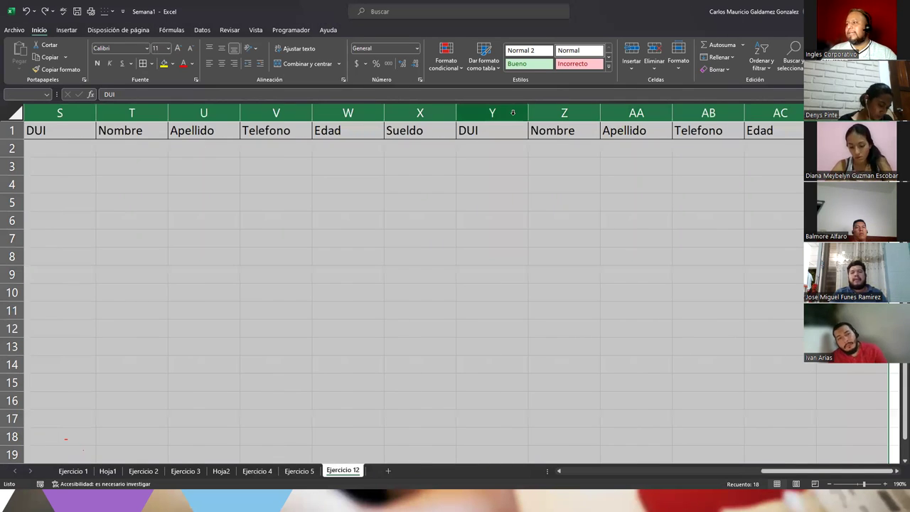
right_click(512, 114)
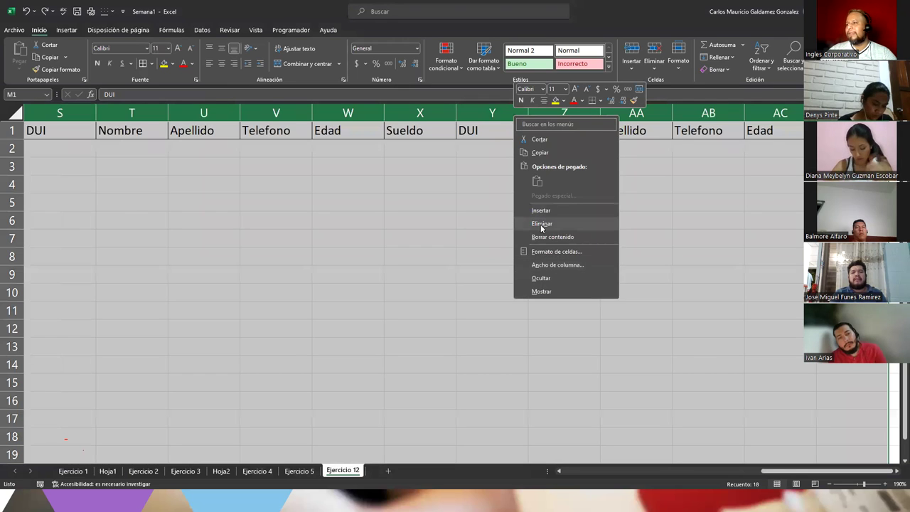
left_click(540, 224)
Select the DUI header in G1 and reopen the data form
key("Down")
key("Left")
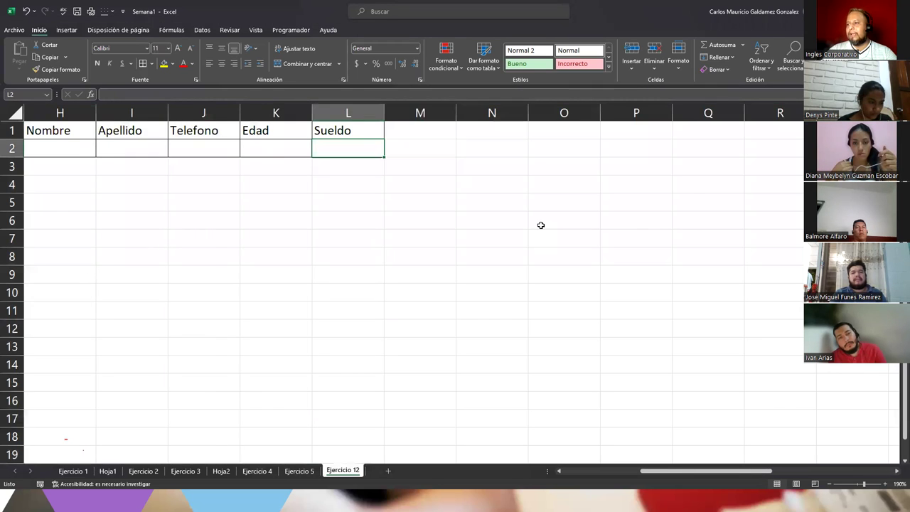
key("ctrl+Left")
key("Right")
key("Up")
key("ctrl+Right")
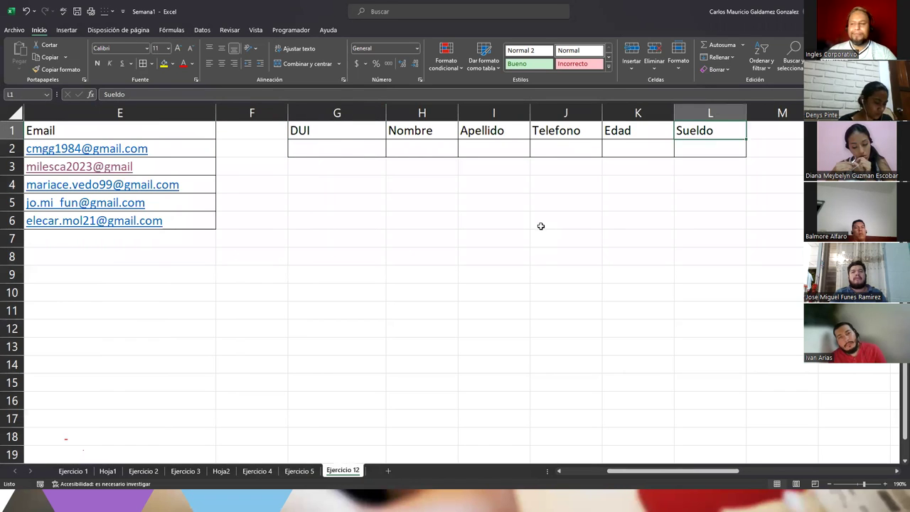
left_click(334, 136)
key("ctrl+shift+l")
Enter the first employee's DUI and details in the form, add them as row 2, then close it
left_click(415, 286)
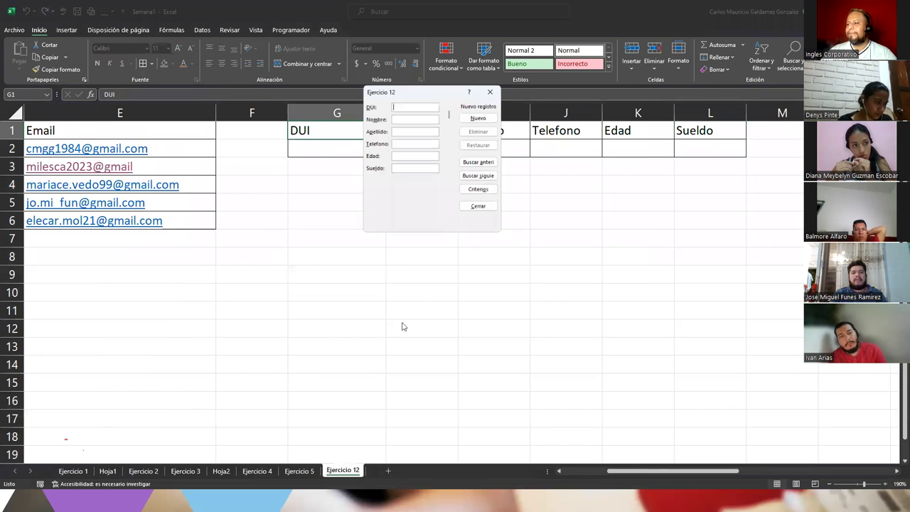
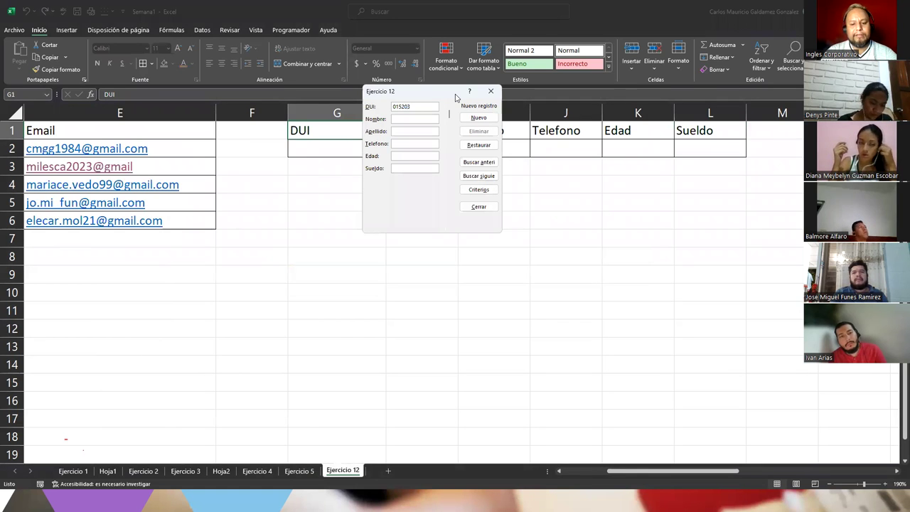
key("Tab")
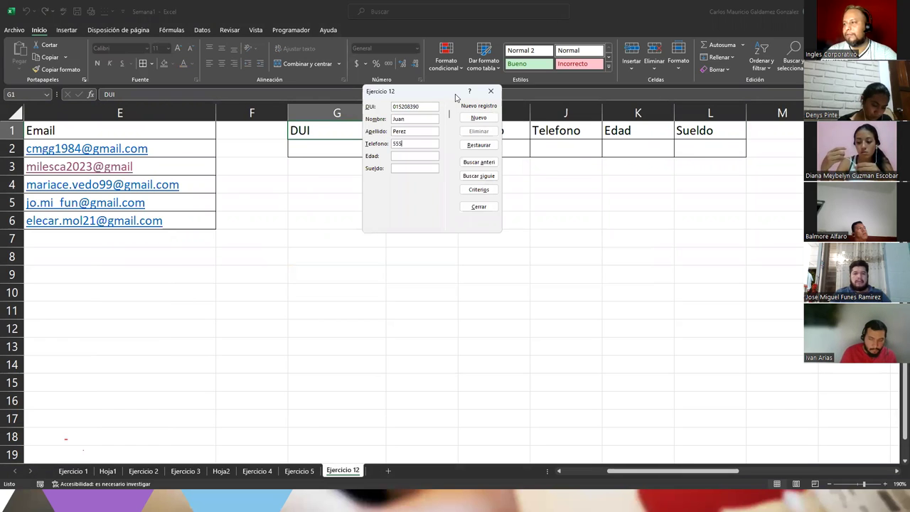
type("9")
key("Tab")
type("450")
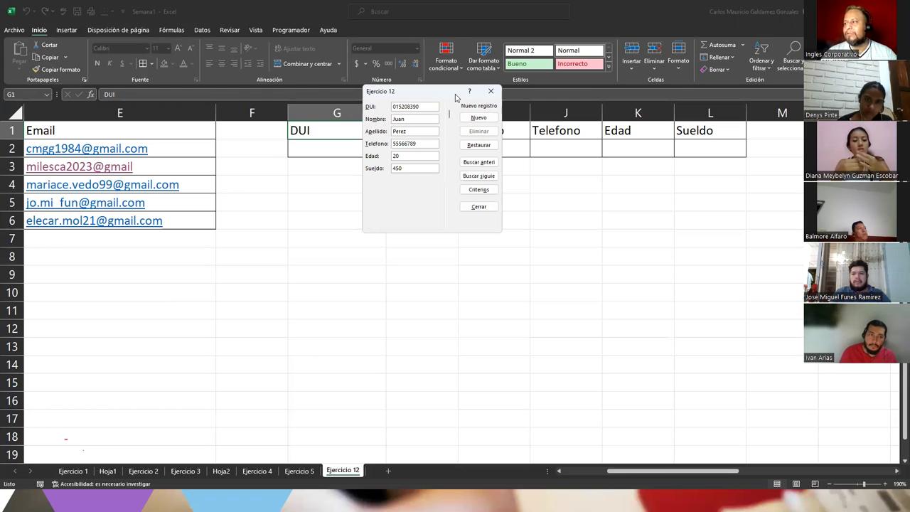
key("Return")
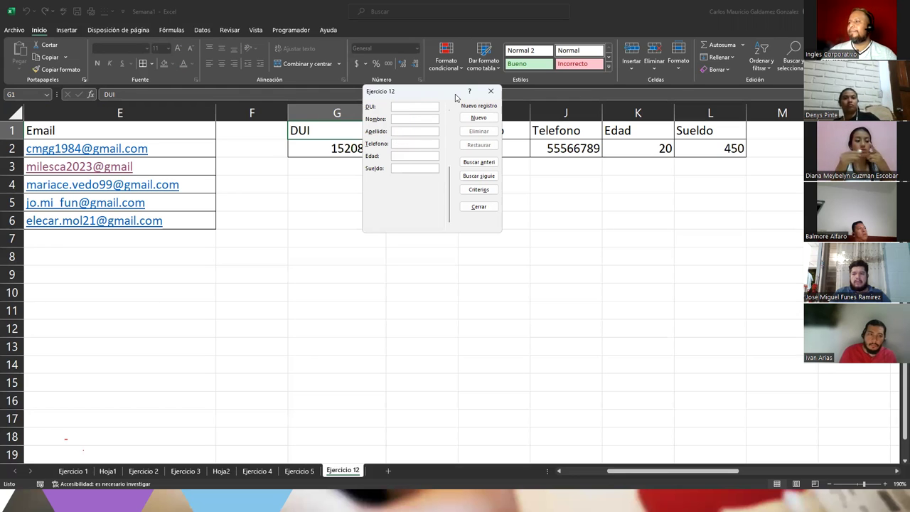
left_click_drag(456, 98, 504, 217)
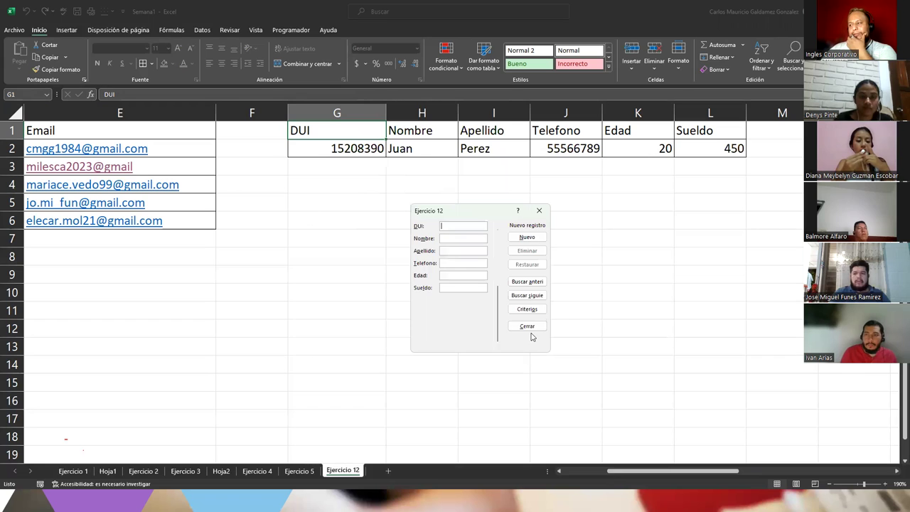
left_click(526, 326)
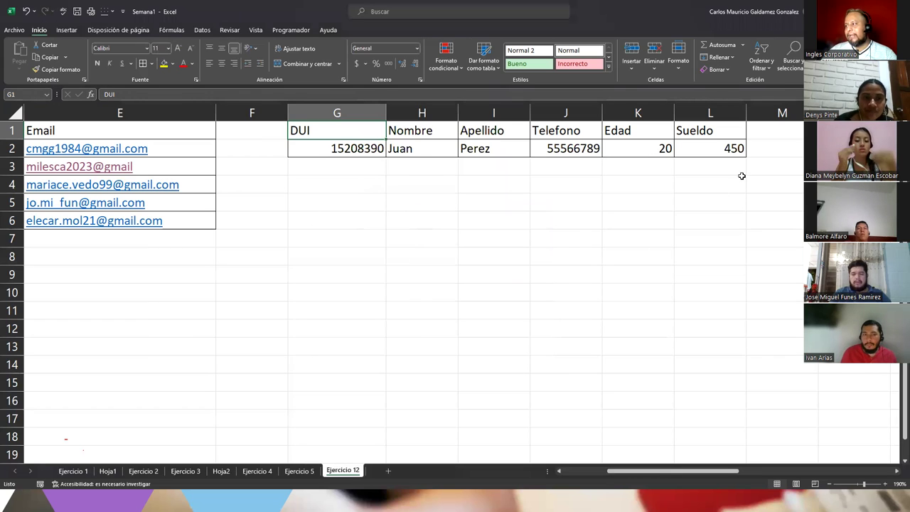
Format the L2 salary as Contabilidad ($ 450.00) and reopen the data form
left_click(714, 147)
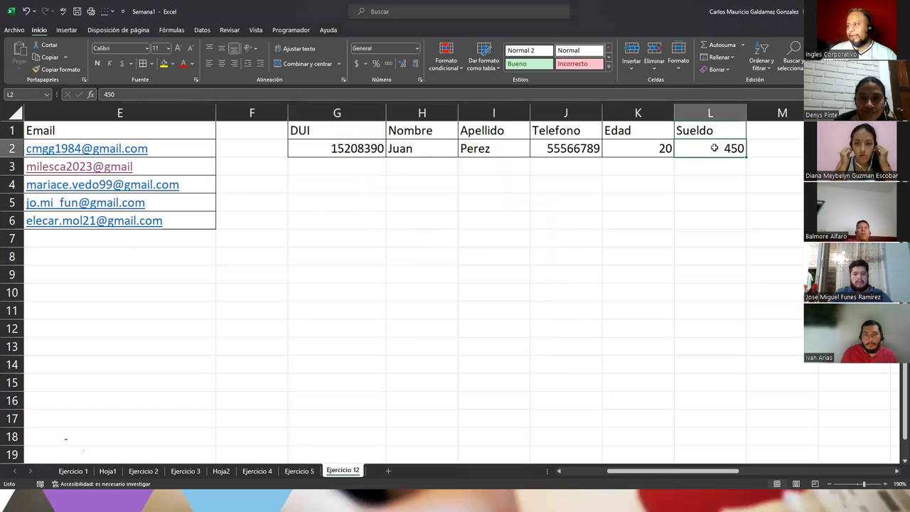
left_click(417, 47)
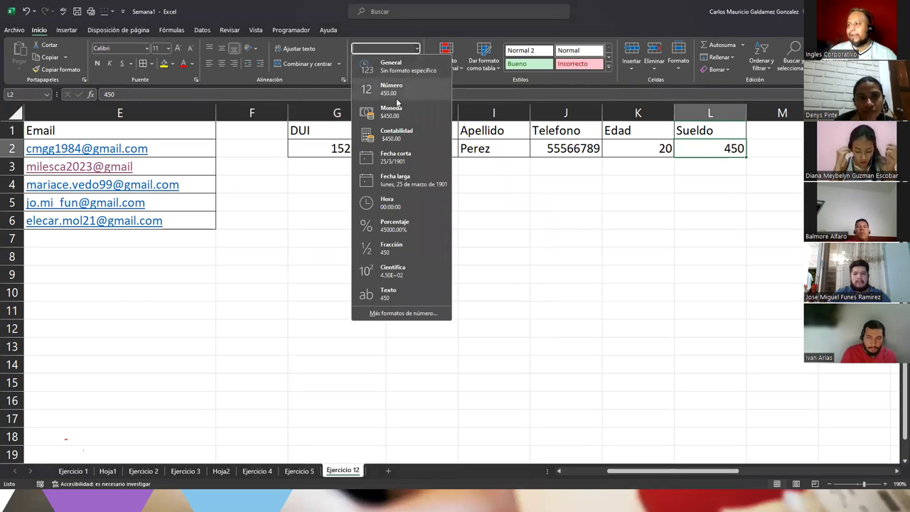
left_click(397, 136)
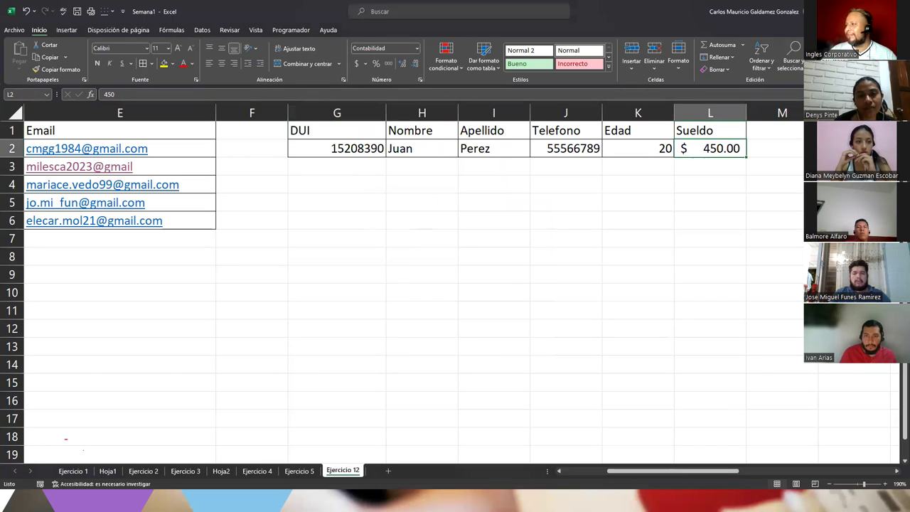
key("alt+3")
Add a new record with DUI, name, phone, age 36 and salary 510, then close the form
left_click(526, 237)
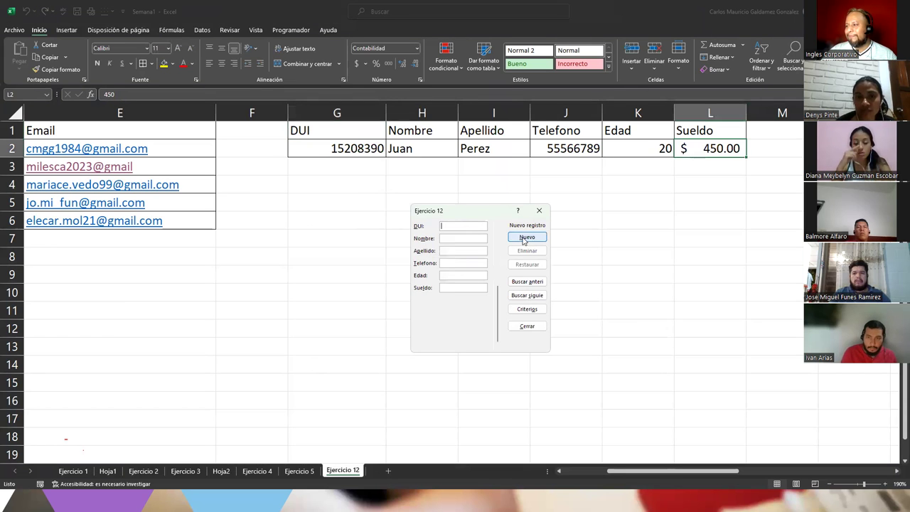
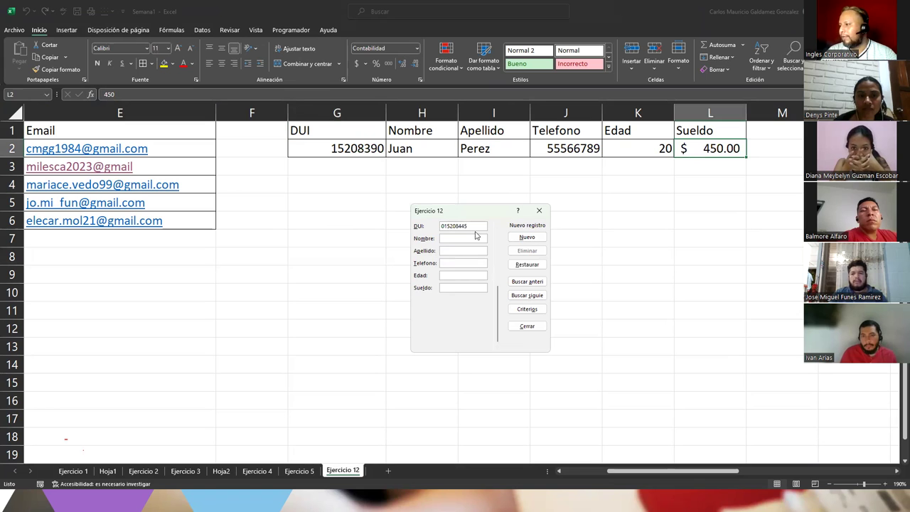
key("Tab")
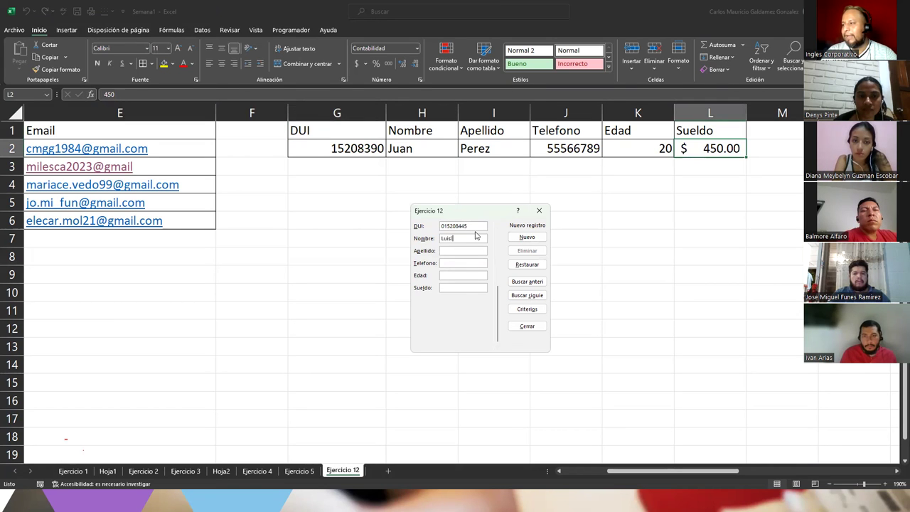
type("Maria")
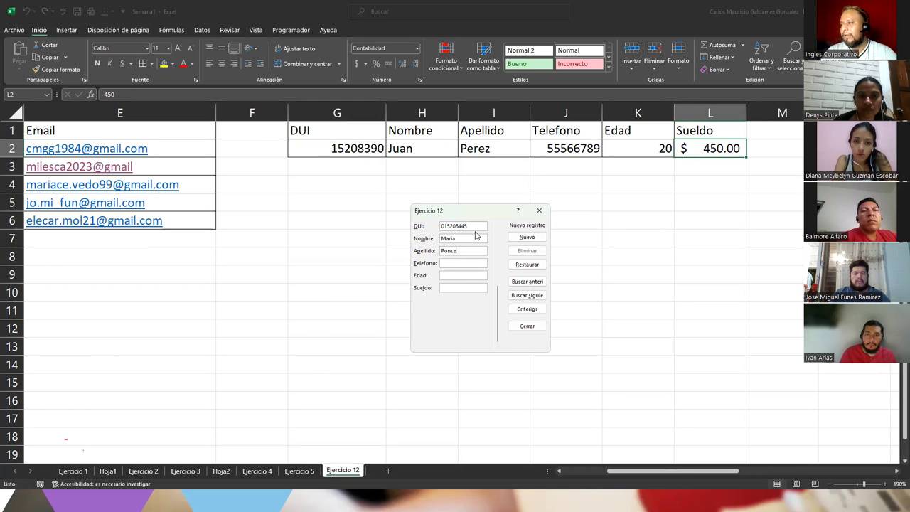
type("66778190")
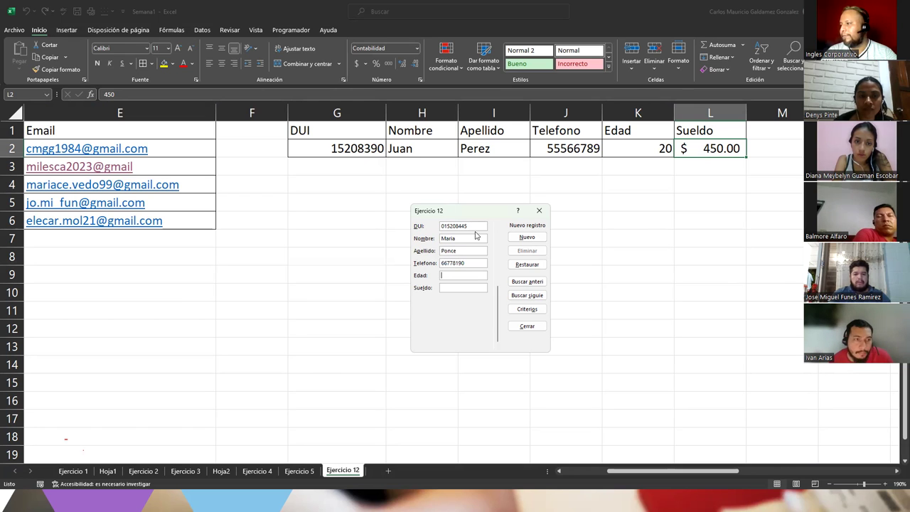
key("Tab")
type("6")
key("Tab")
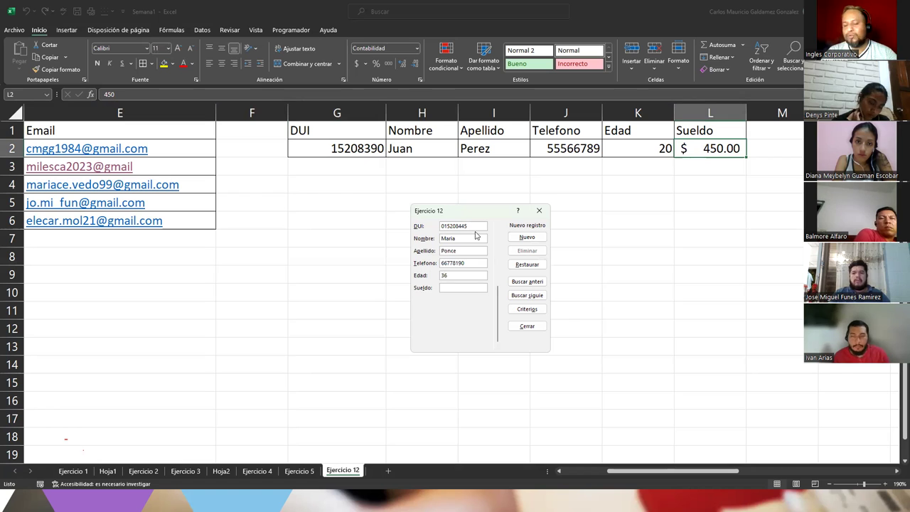
type("510")
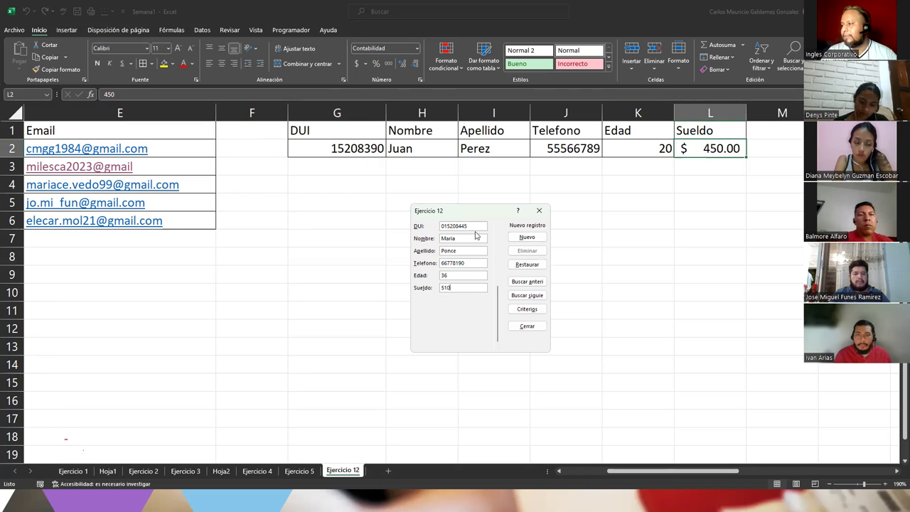
key("Return")
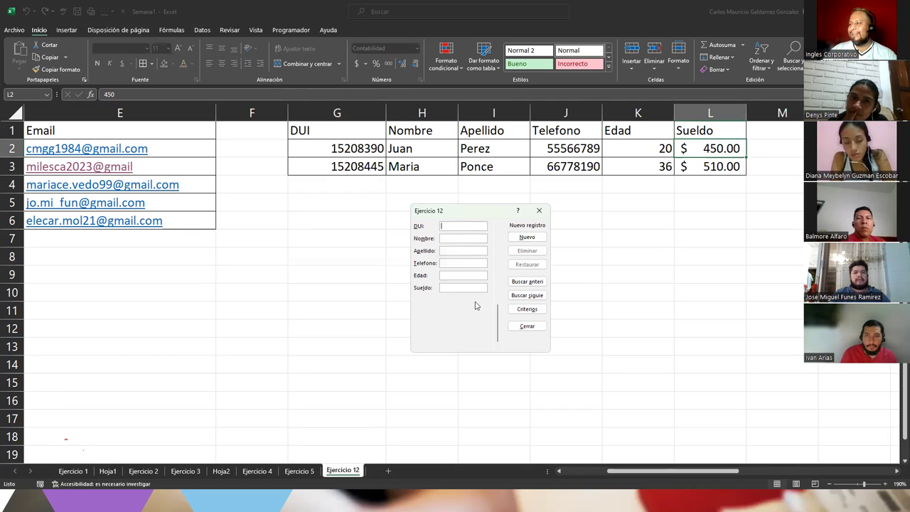
left_click(517, 328)
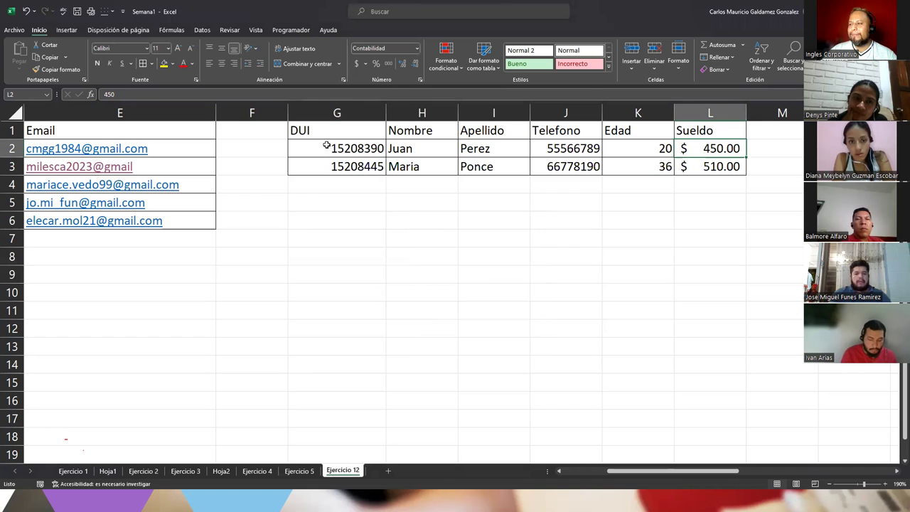
Select the DUI cells G2:G3 and pick a starting custom number format code
left_click(325, 148)
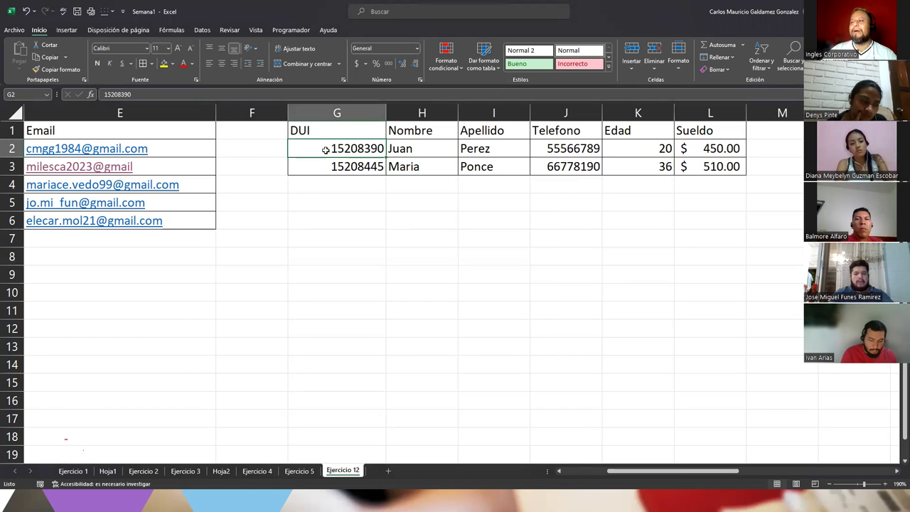
left_click(324, 166, "shift")
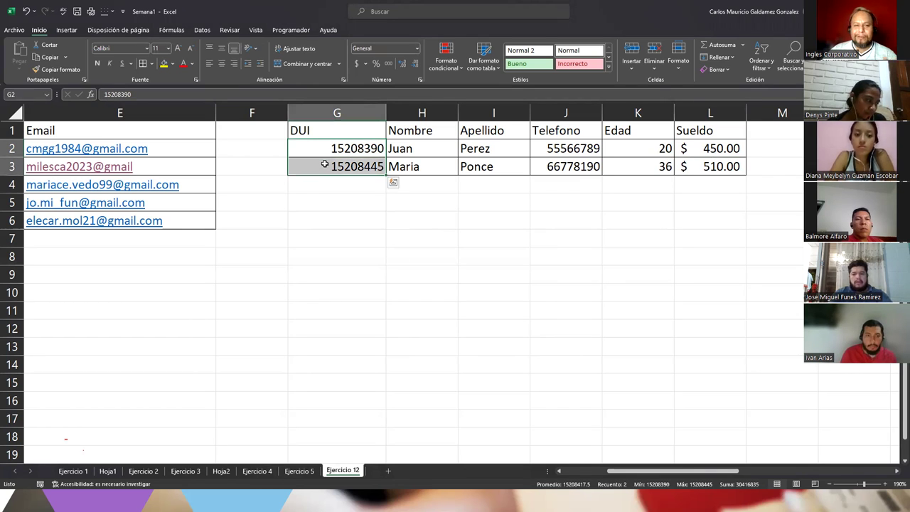
right_click(324, 167)
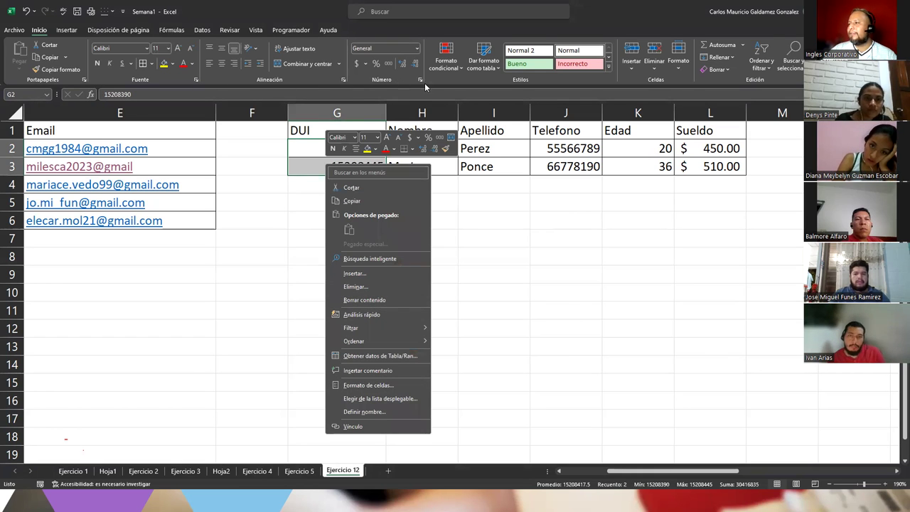
left_click(419, 81)
left_click(418, 82)
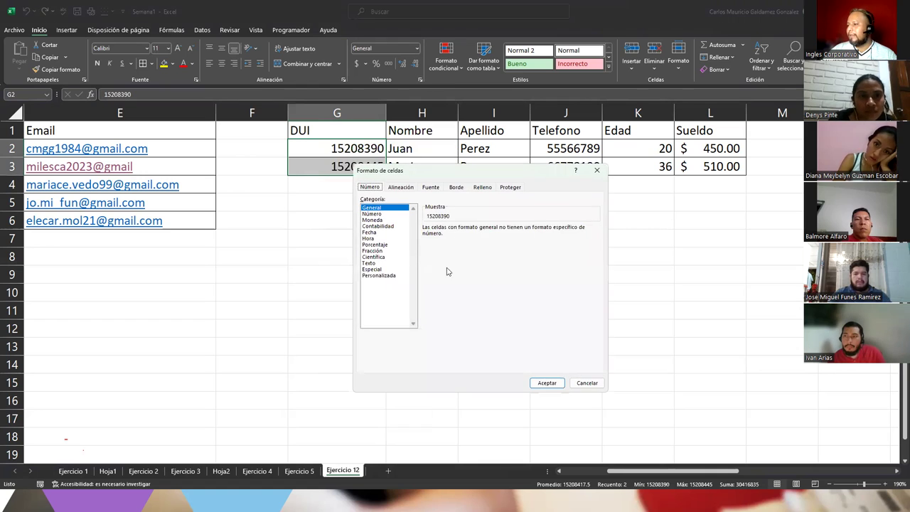
left_click(388, 277)
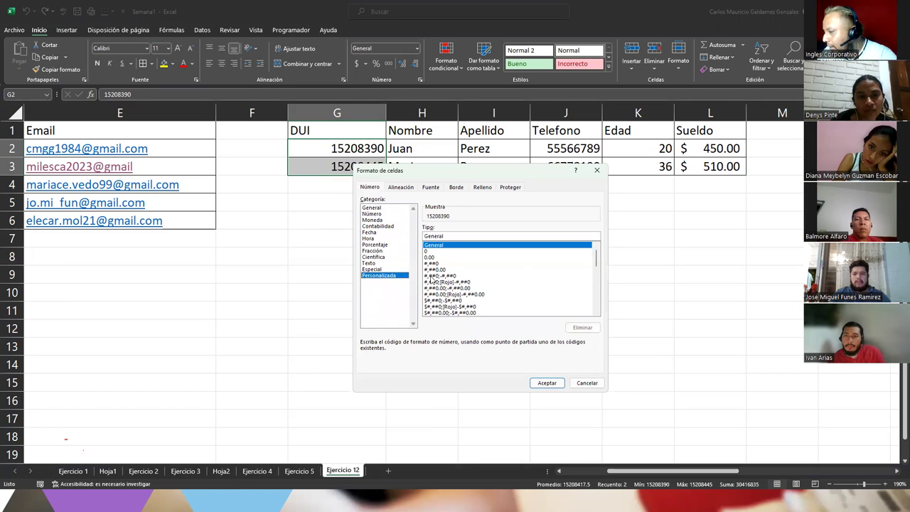
left_click(432, 275)
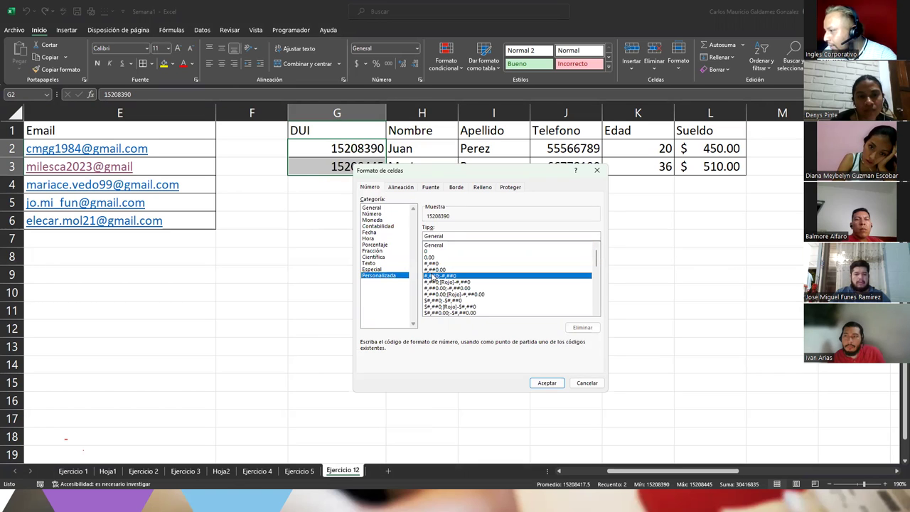
Edit the custom format code to 0#######-# and apply it to G2:G3
left_click(427, 235)
key("BackSpace")
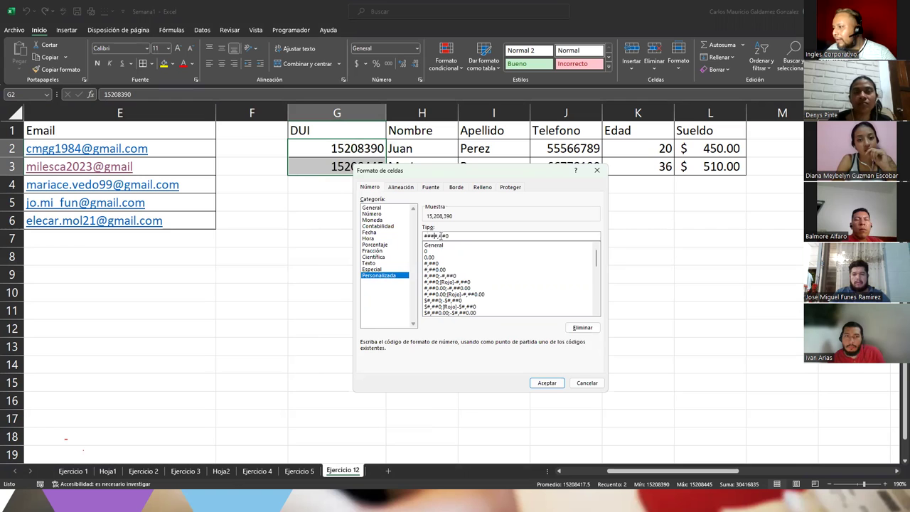
left_click(430, 235)
key("BackSpace")
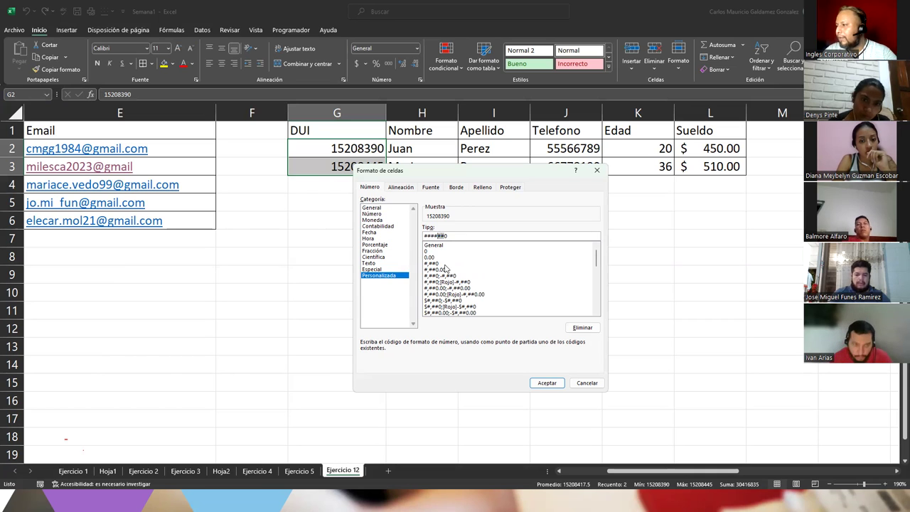
type("##")
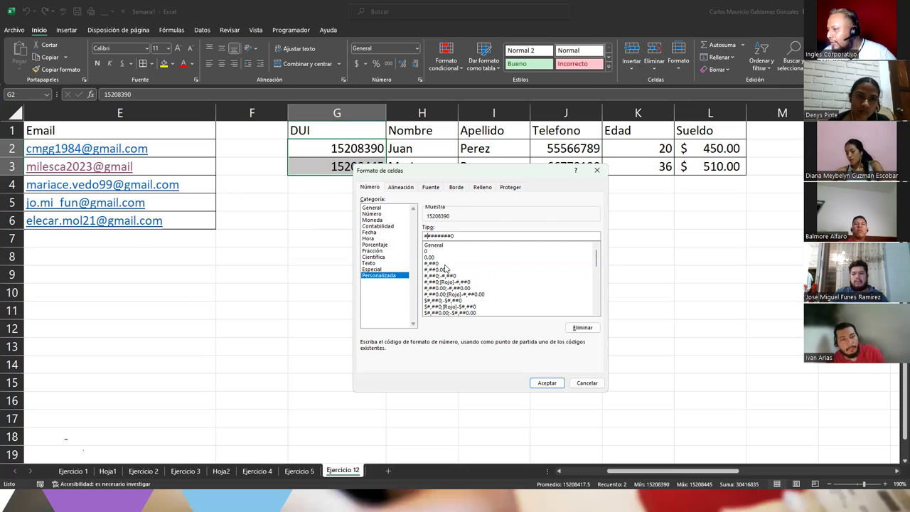
key("End")
key("BackSpace")
type("-#")
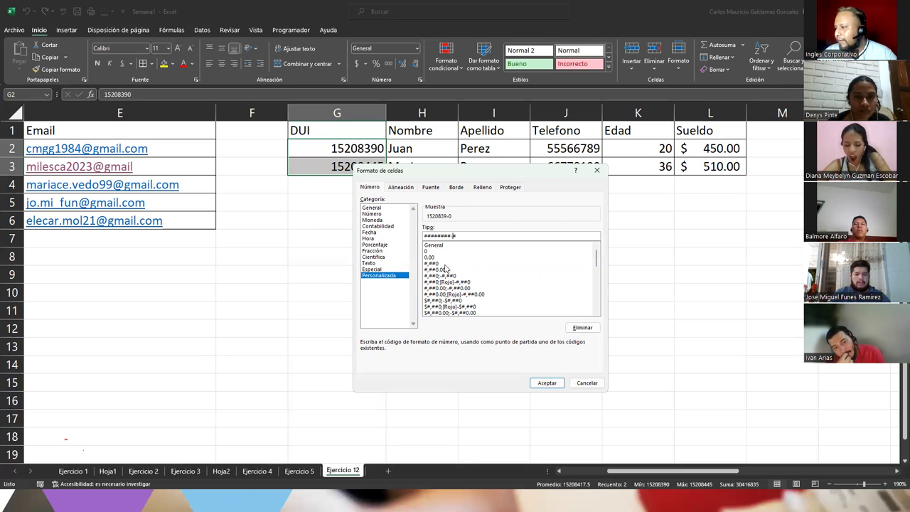
key("Home")
type("0")
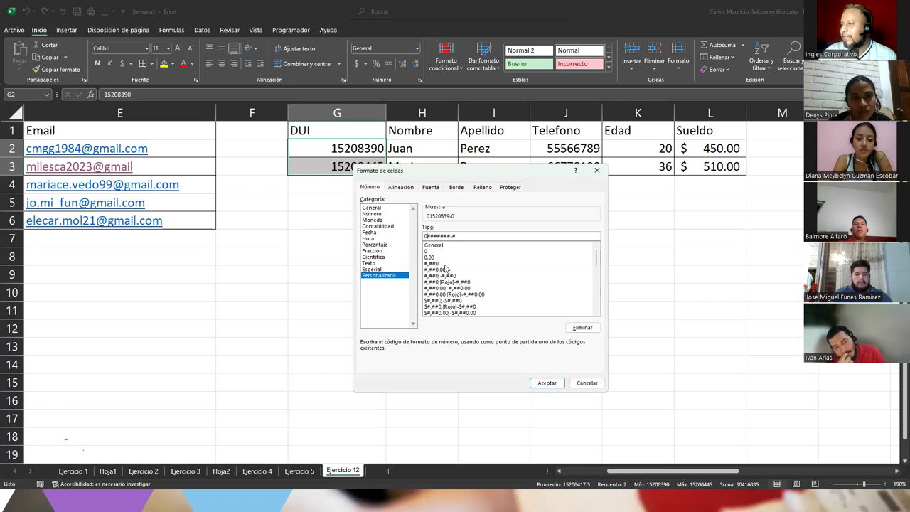
left_click(544, 383)
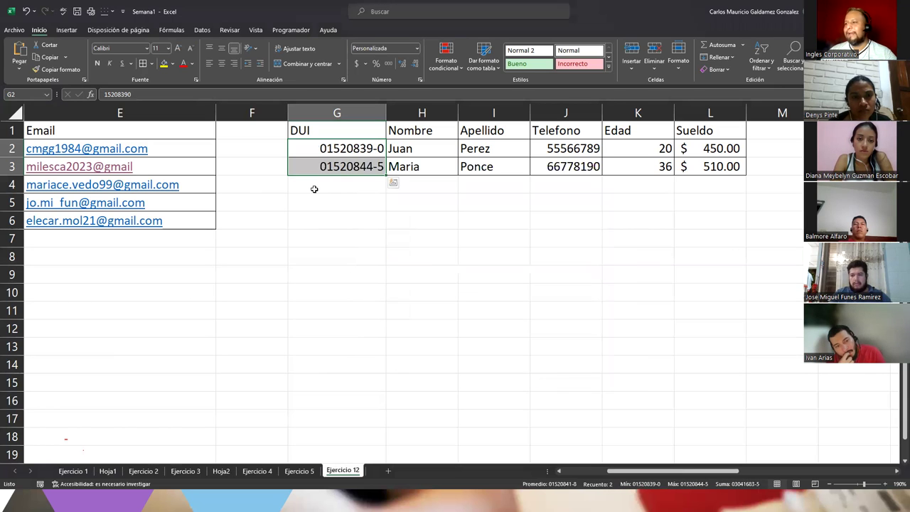
Select G2 and reopen the data form with Alt+4
left_click(339, 170)
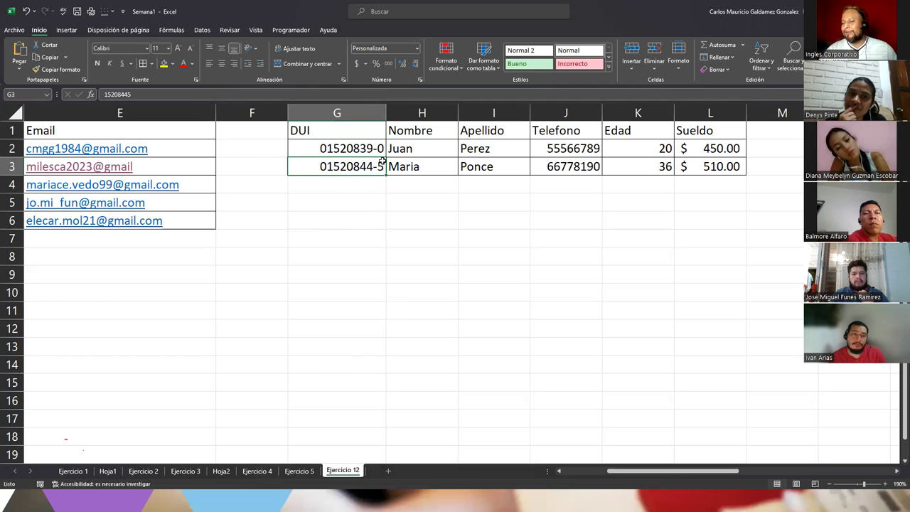
left_click(309, 149)
key("alt+4")
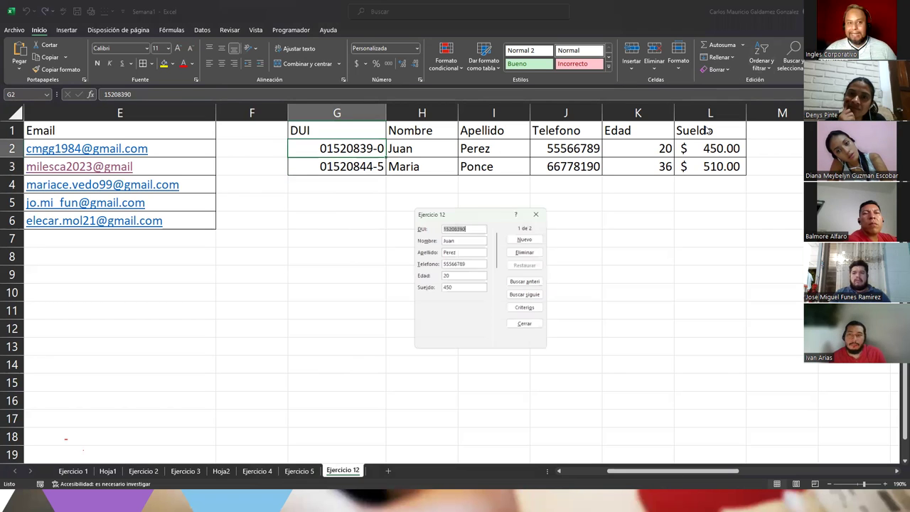
Add a new record with the employee's DUI, first and last name, phone, age 23 and salary 495
left_click(532, 237)
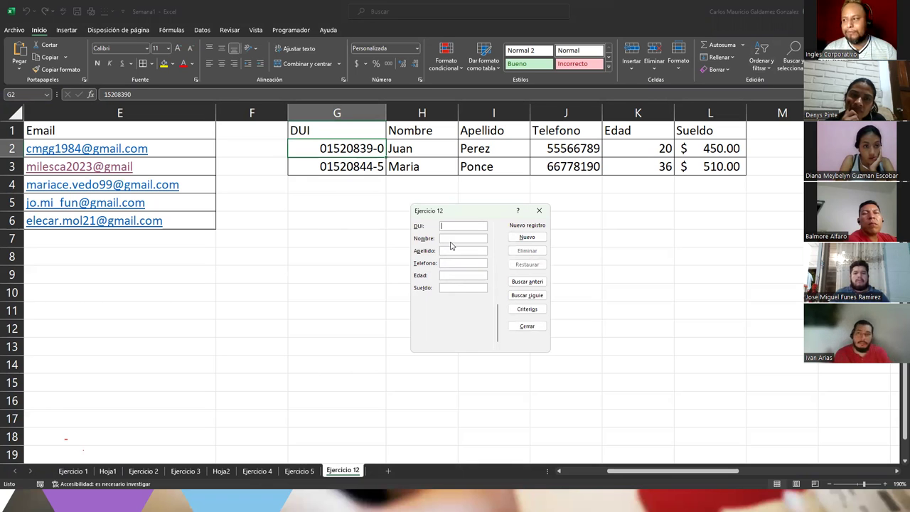
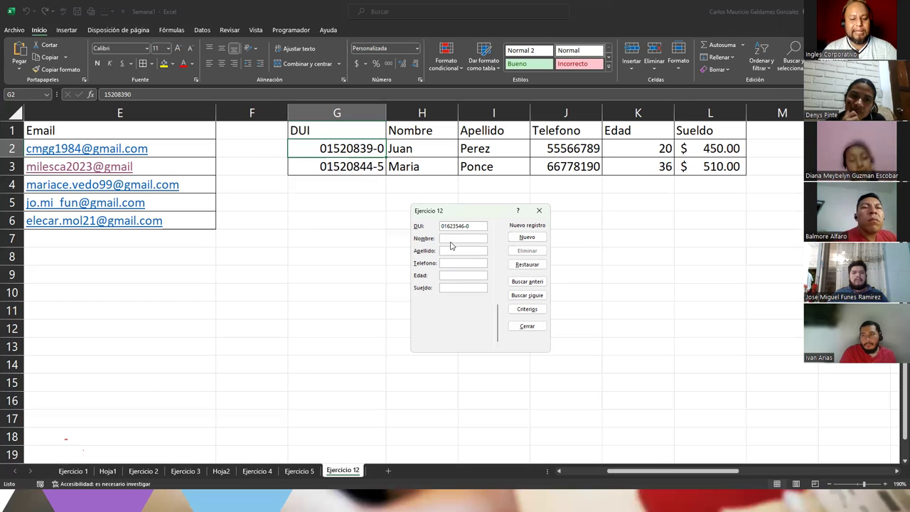
key("Tab")
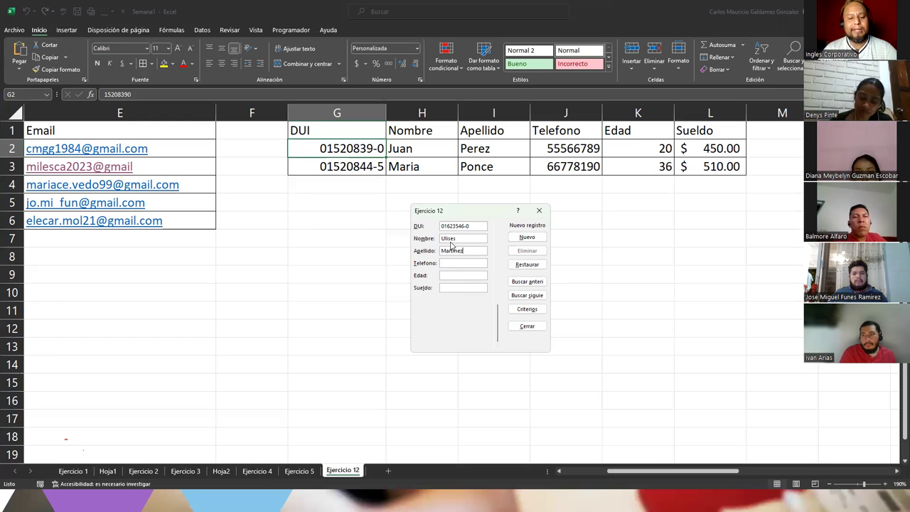
key("Tab")
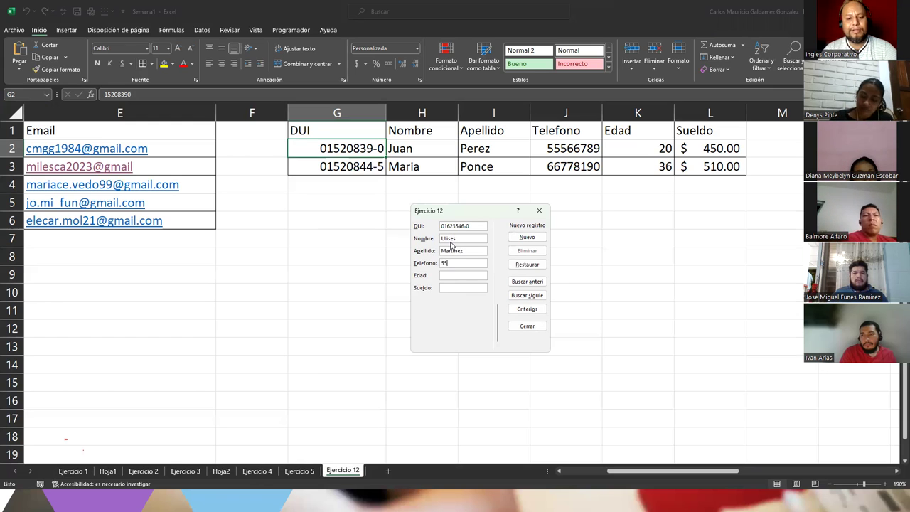
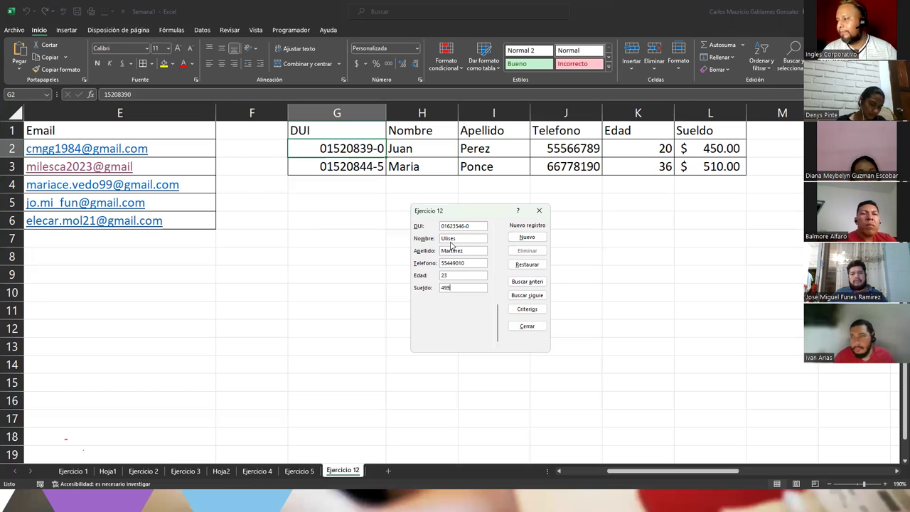
key("Return")
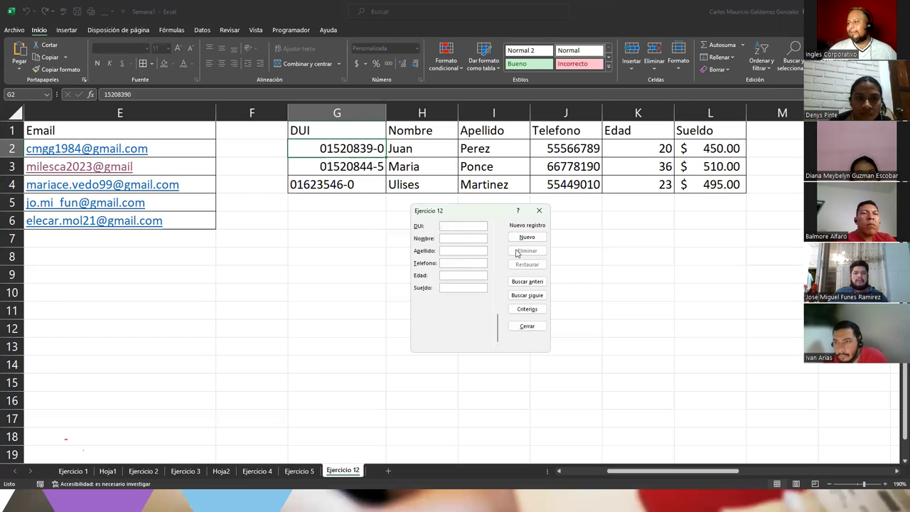
Close the form, re-enter G4's DUI so it right-aligns, and select G2:G4
left_click(536, 327)
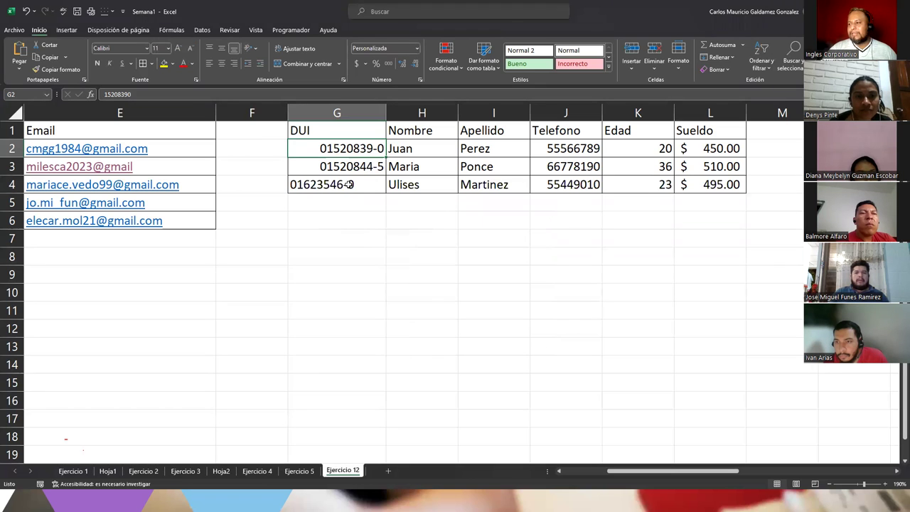
double_click(348, 185)
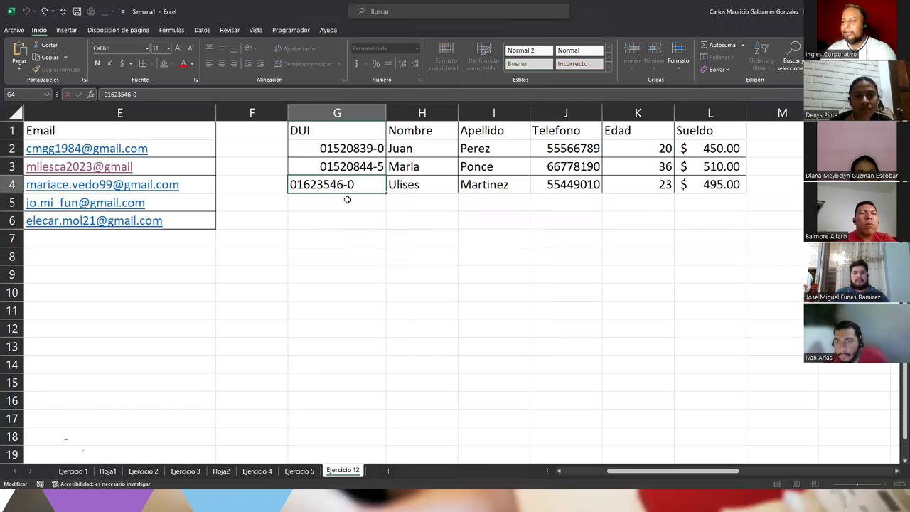
left_click(347, 199)
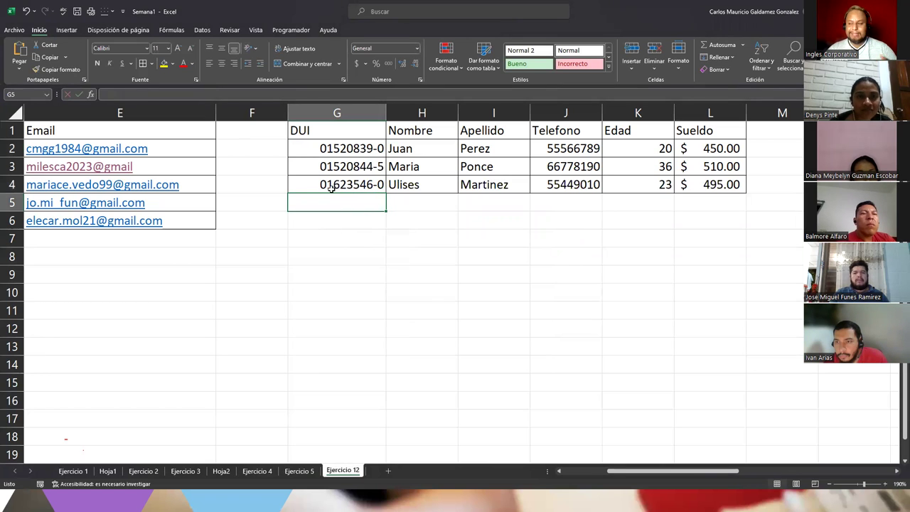
left_click(337, 149)
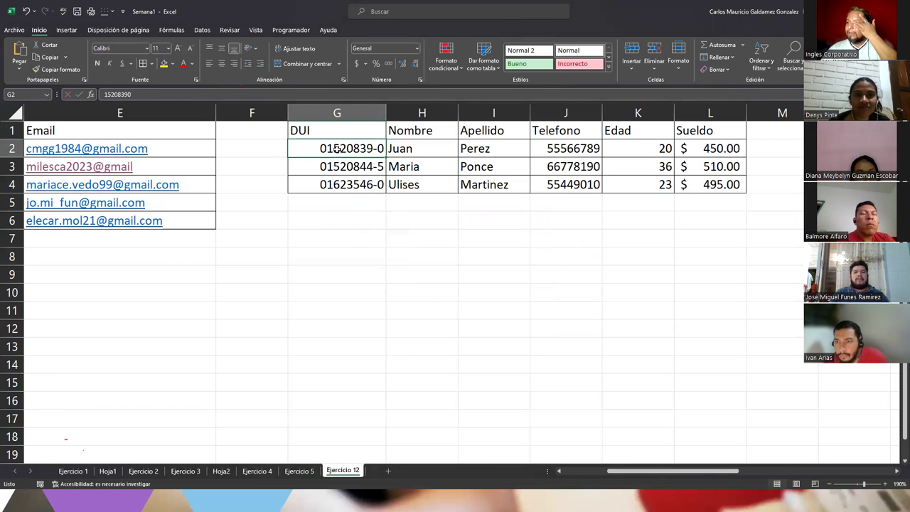
left_click_drag(337, 149, 332, 185)
left_click(334, 185)
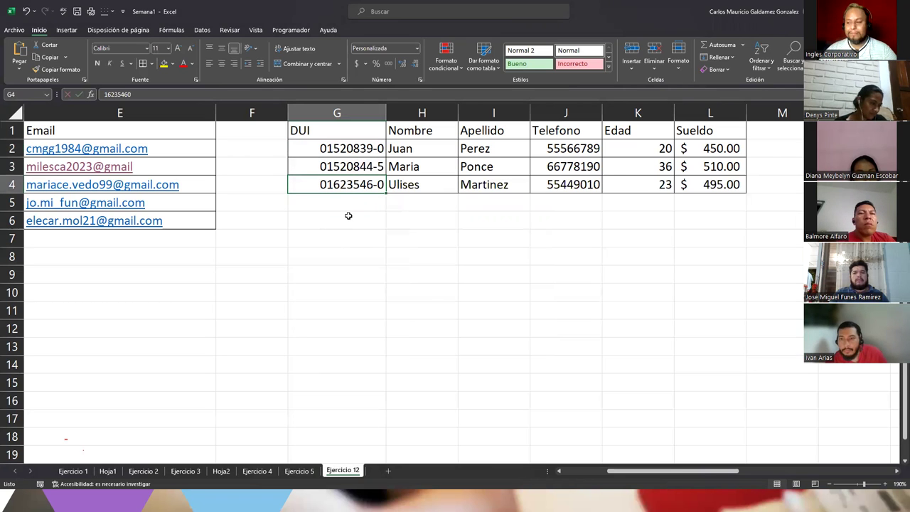
left_click_drag(341, 148, 349, 184)
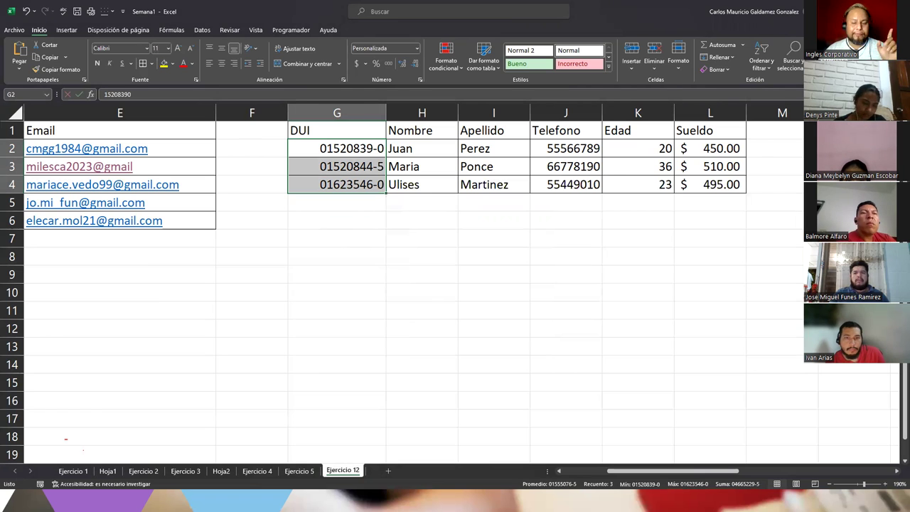
Apply the custom number format 0#######-# to the DUI cells G2:G4
right_click(328, 154)
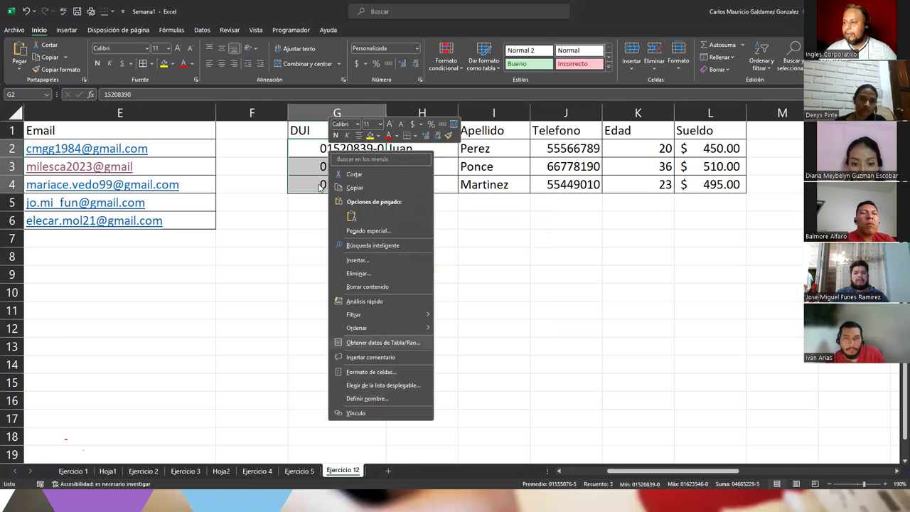
left_click(310, 152)
left_click(317, 185, "shift")
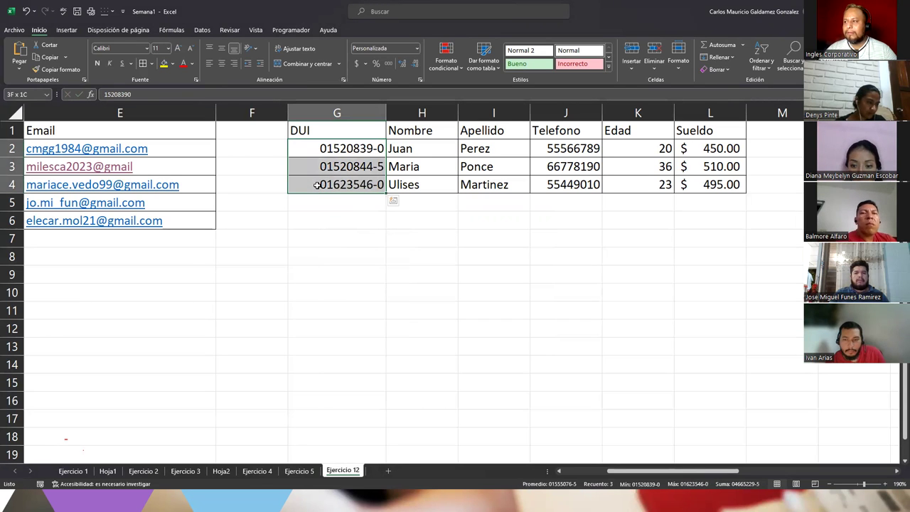
key("ctrl+1")
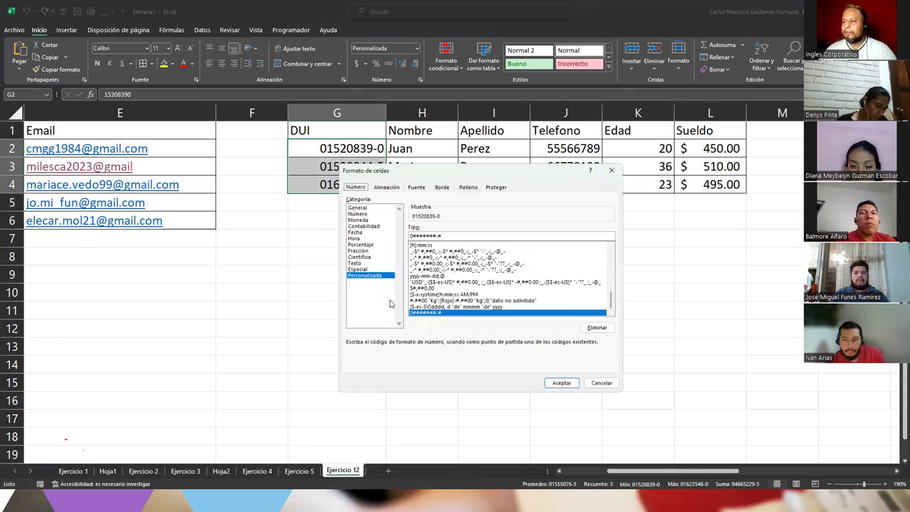
left_click_drag(450, 172, 331, 161)
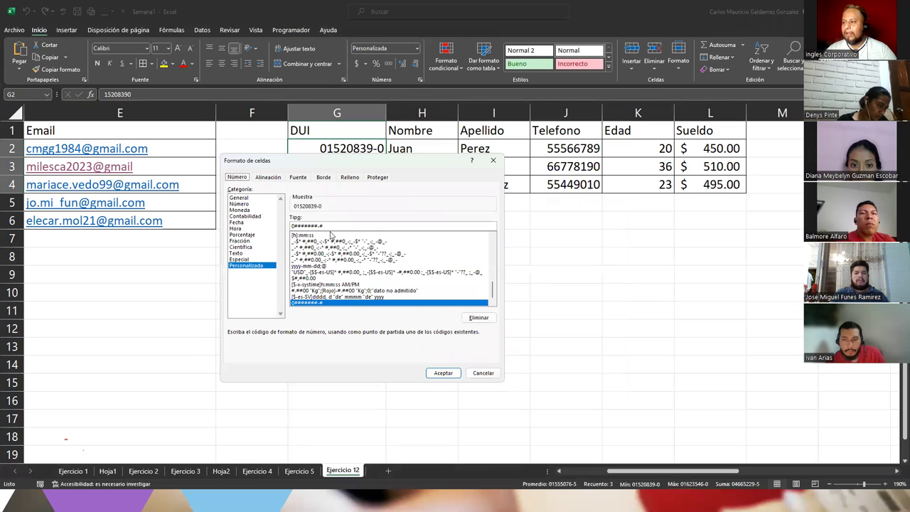
left_click_drag(331, 227, 281, 221)
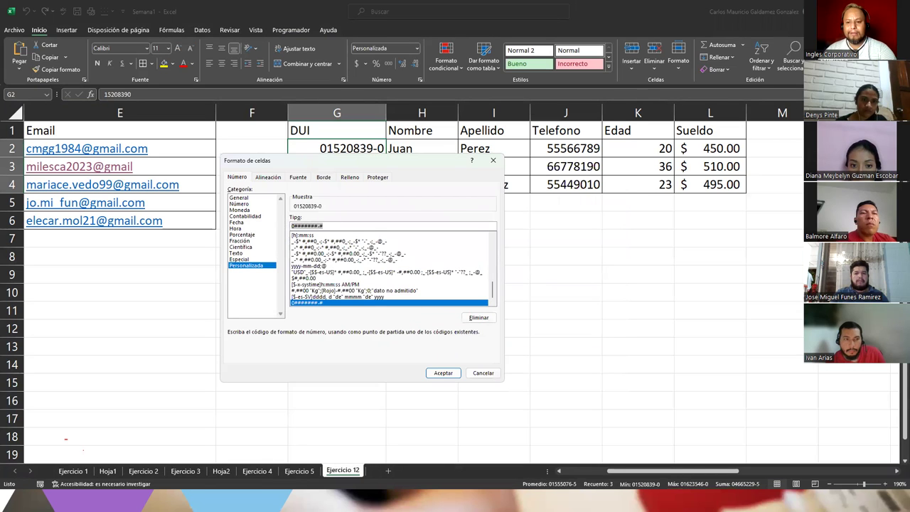
left_click(483, 373)
left_click(340, 147)
left_click_drag(337, 159, 334, 184)
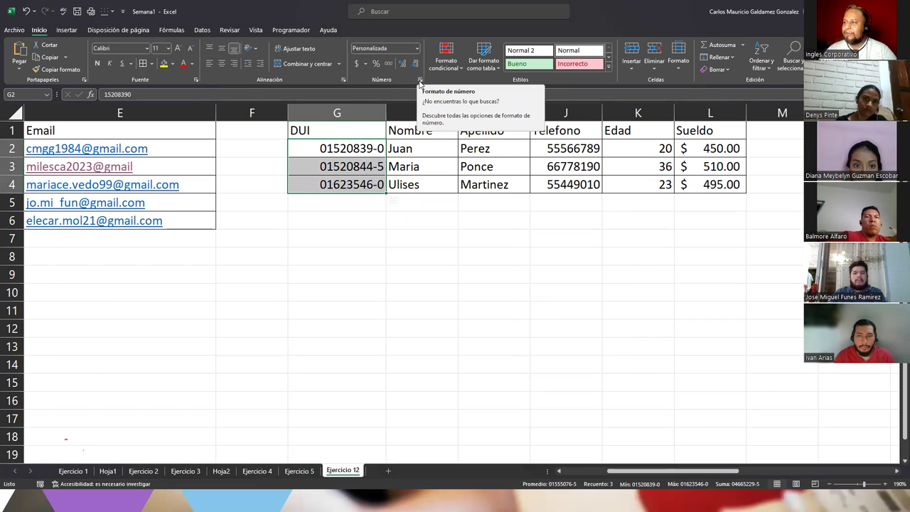
left_click(419, 80)
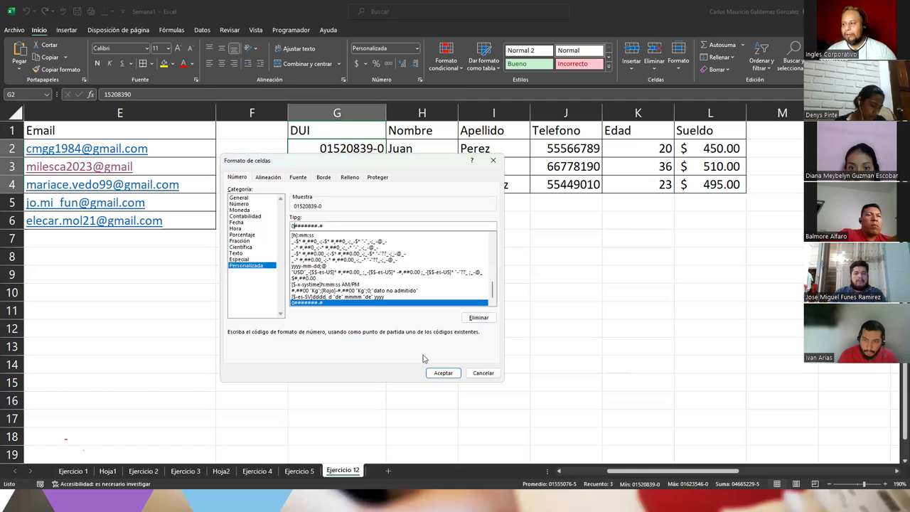
left_click(439, 372)
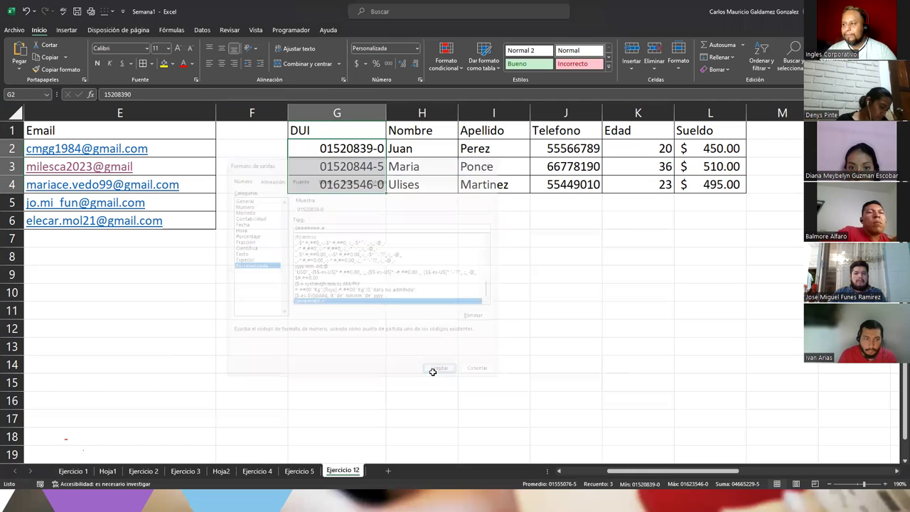
Check G4's value, then select G2 and reopen the data form
left_click(341, 186)
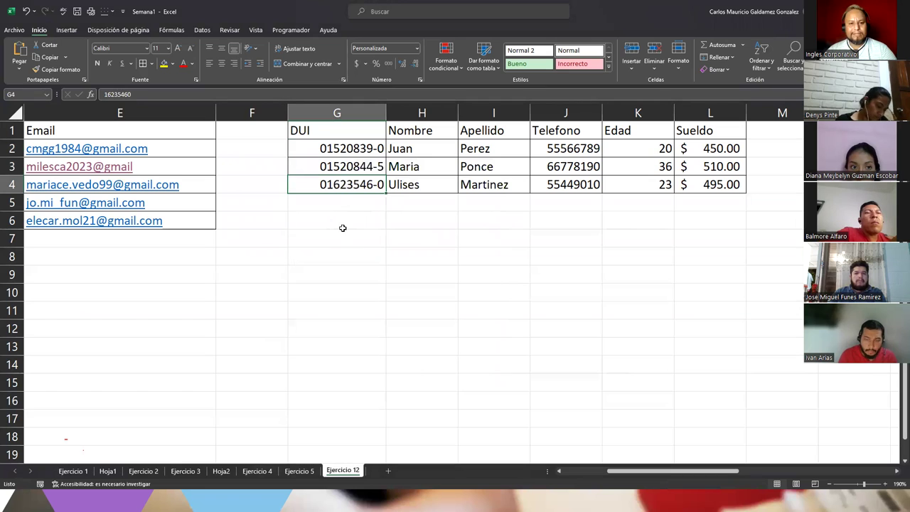
left_click(372, 151)
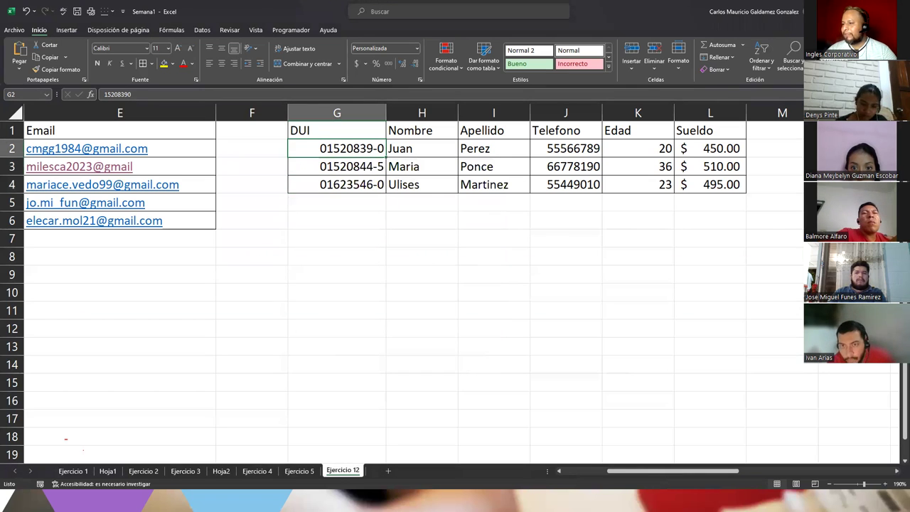
key("alt+4")
Add a new employee record with DUI, name, surname, phone, age 25 and salary 450
left_click(466, 270)
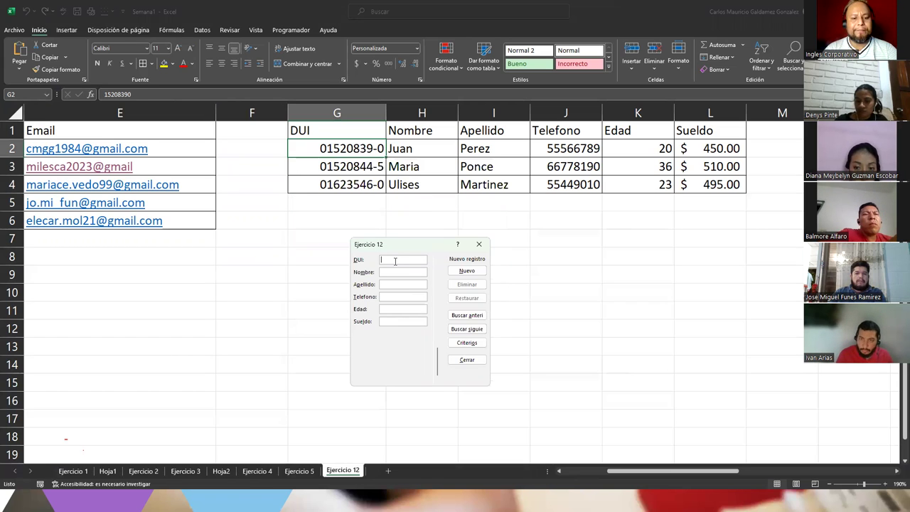
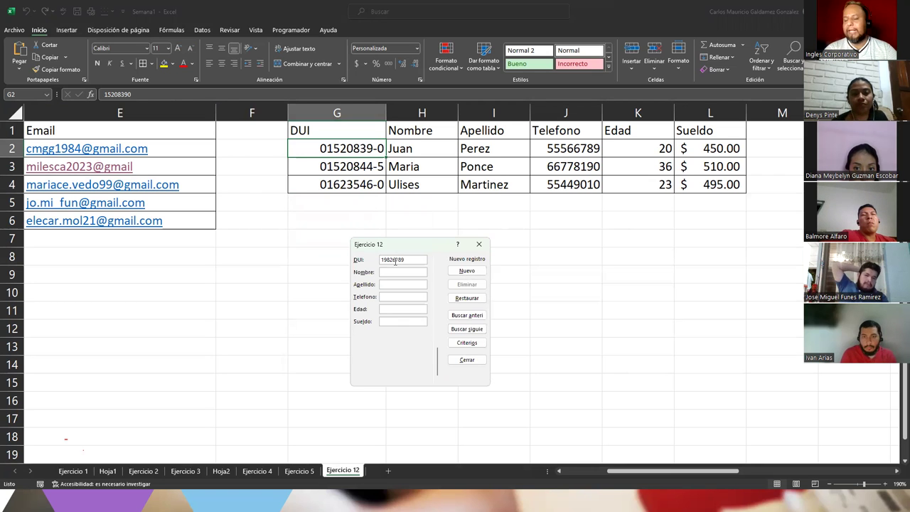
type("e")
key("Tab")
type("Hernandez")
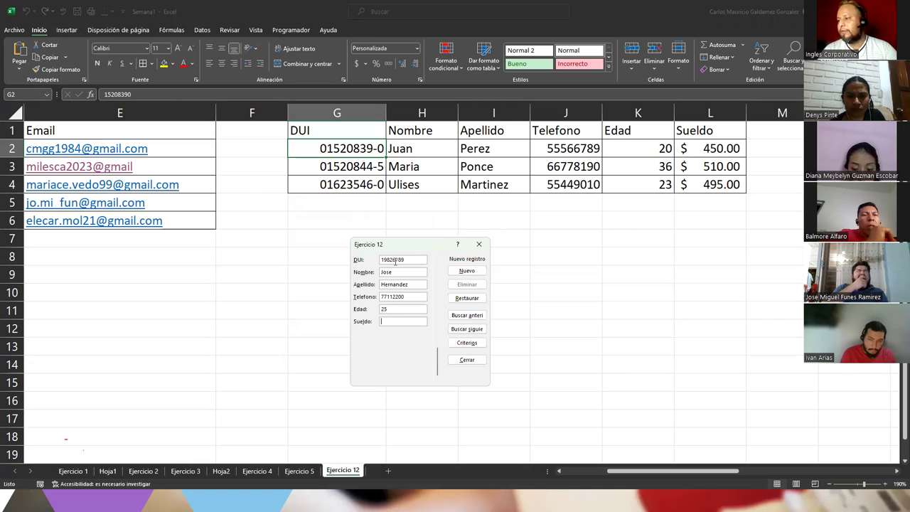
type("450")
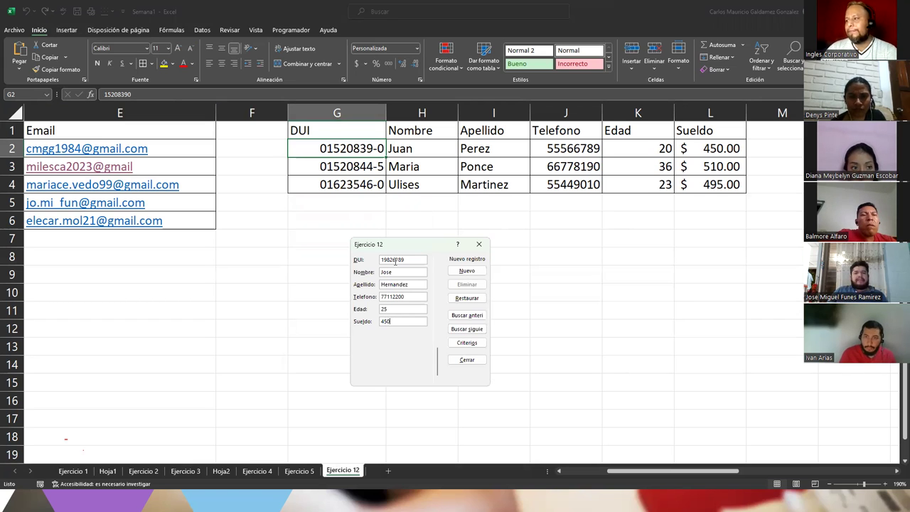
key("Return")
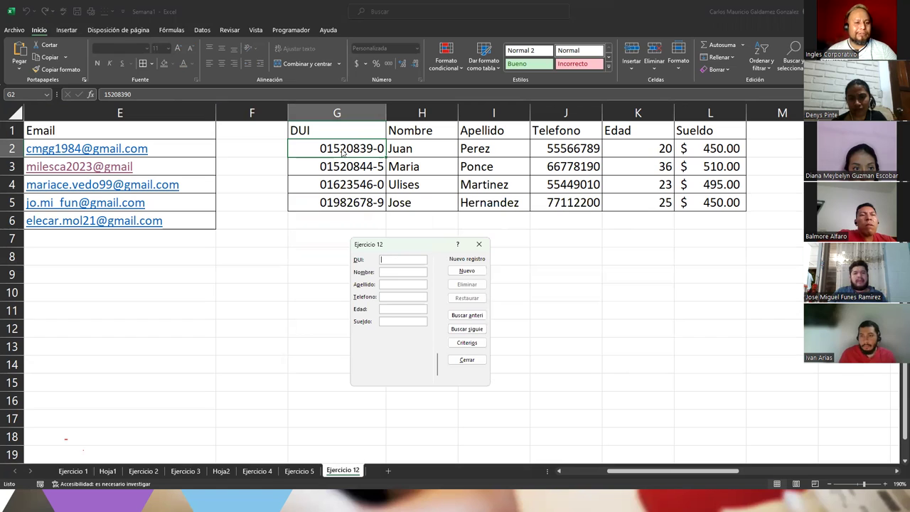
left_click(479, 245)
left_click(334, 204)
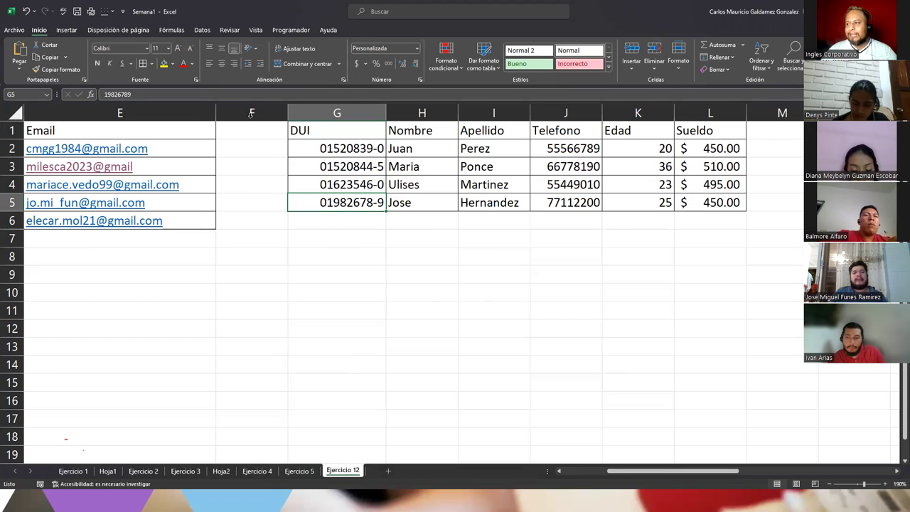
left_click(209, 63)
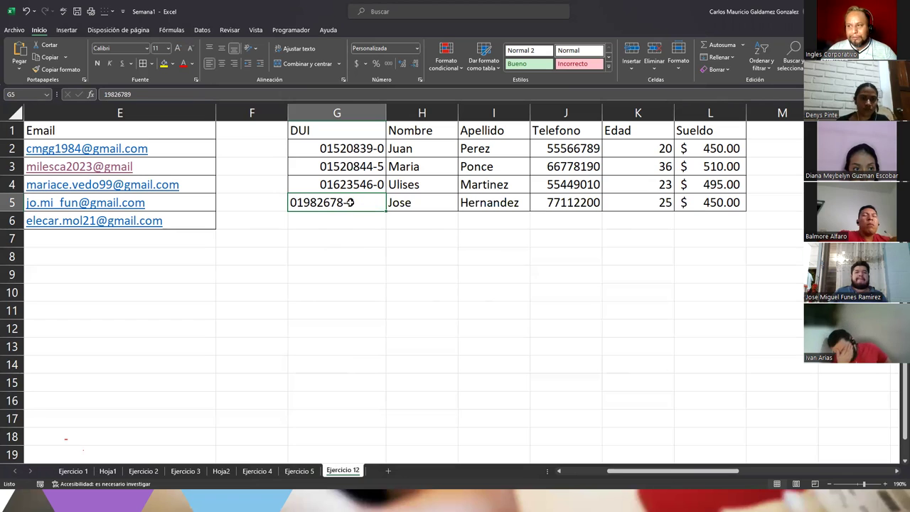
left_click(234, 63)
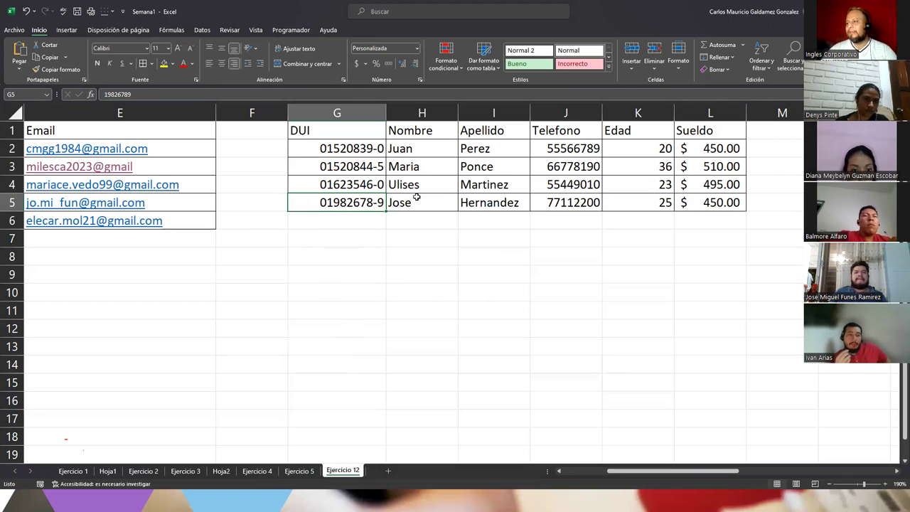
key("alt+d")
key("o")
left_click(466, 271)
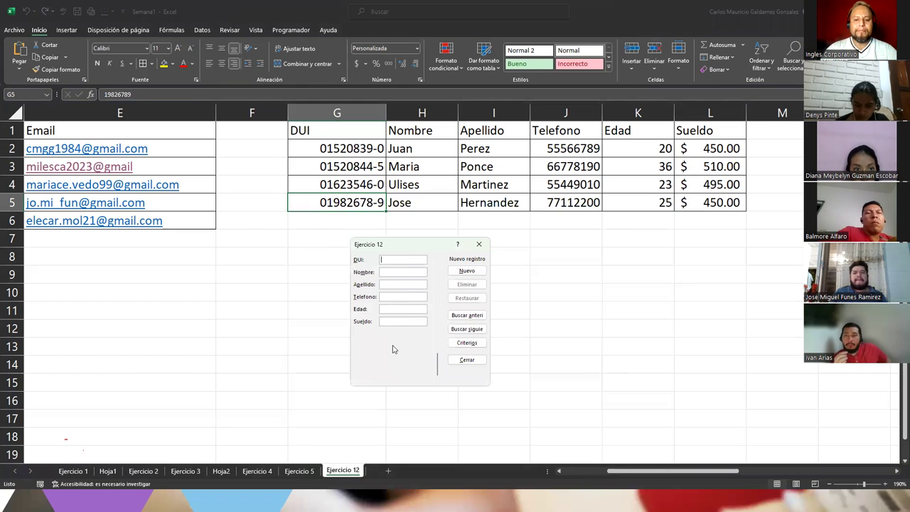
Enter the next employee's DUI, names, phone, age 35 and salary 677.18, then close the form
key("Tab")
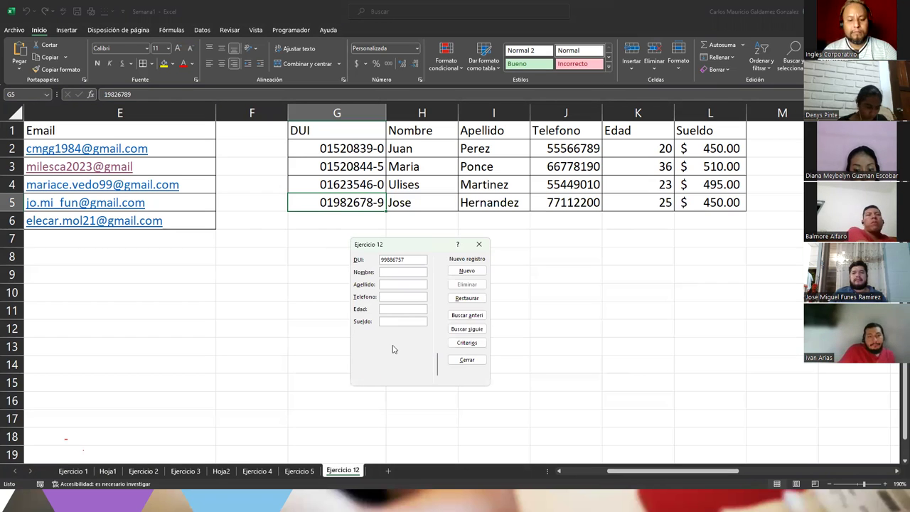
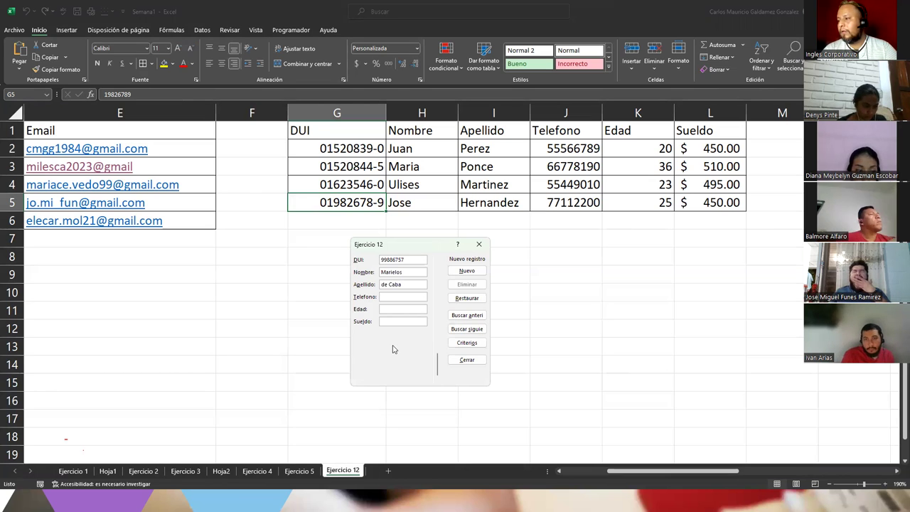
type("jal")
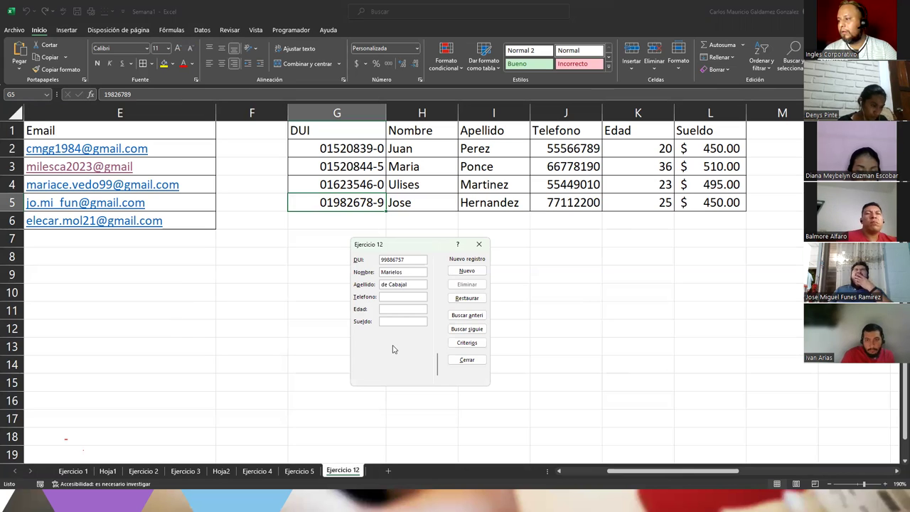
key("BackSpace")
key("BackSpace")
key("BackSpace")
type("r")
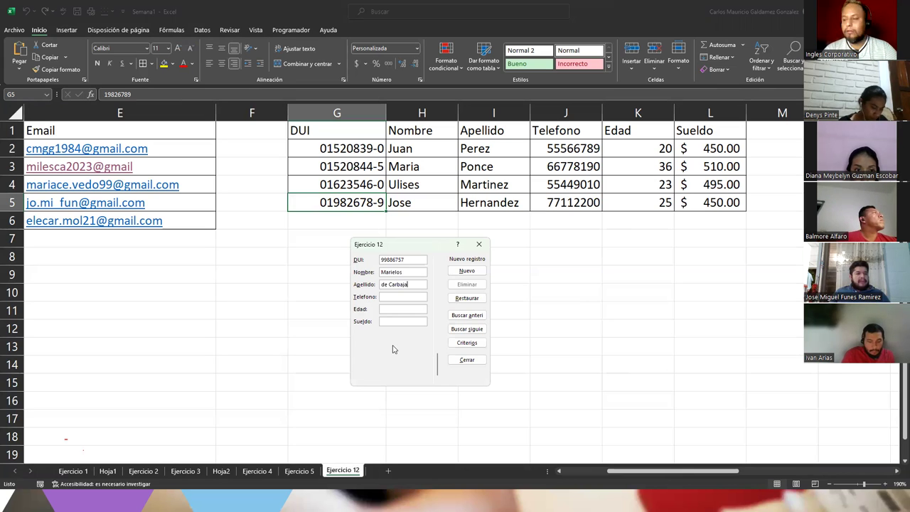
type("7788")
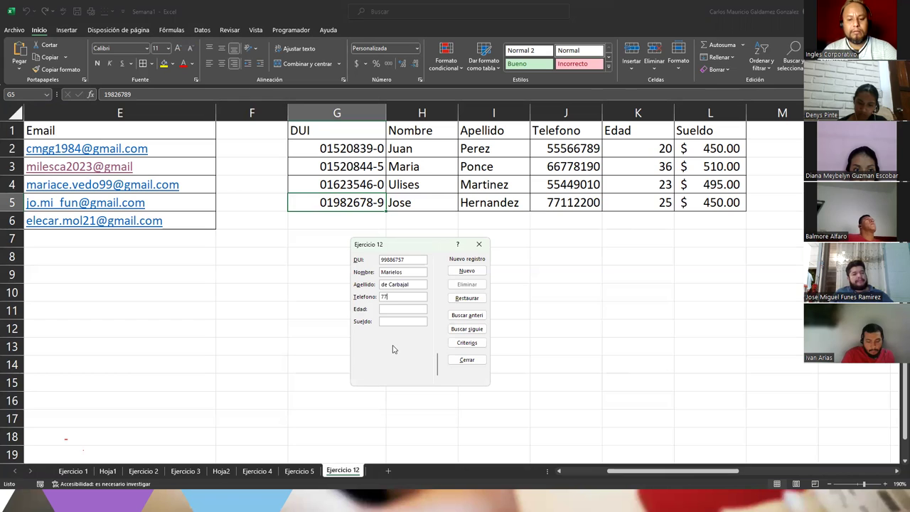
type("1092")
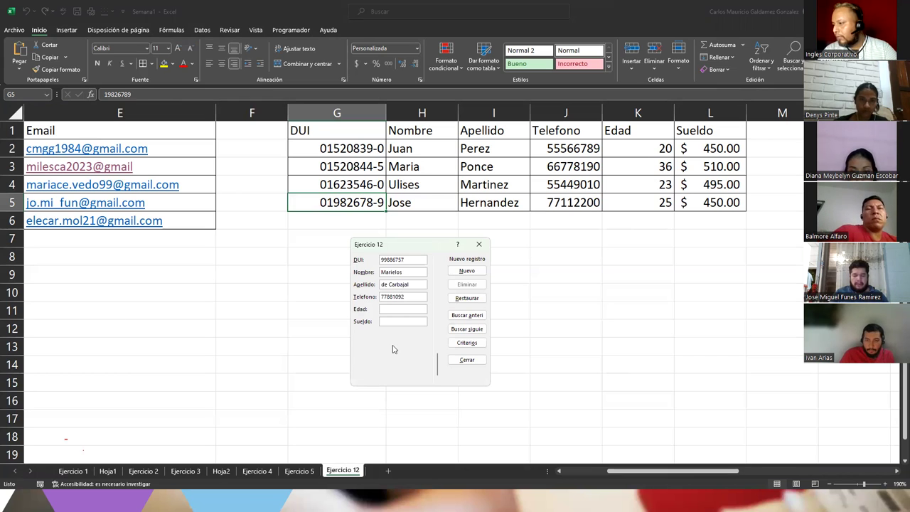
type("35")
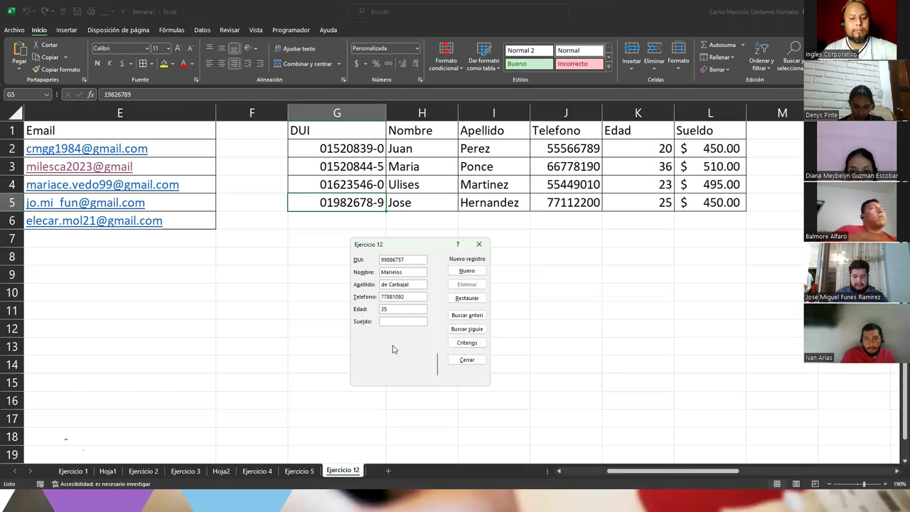
type(".18")
key("Return")
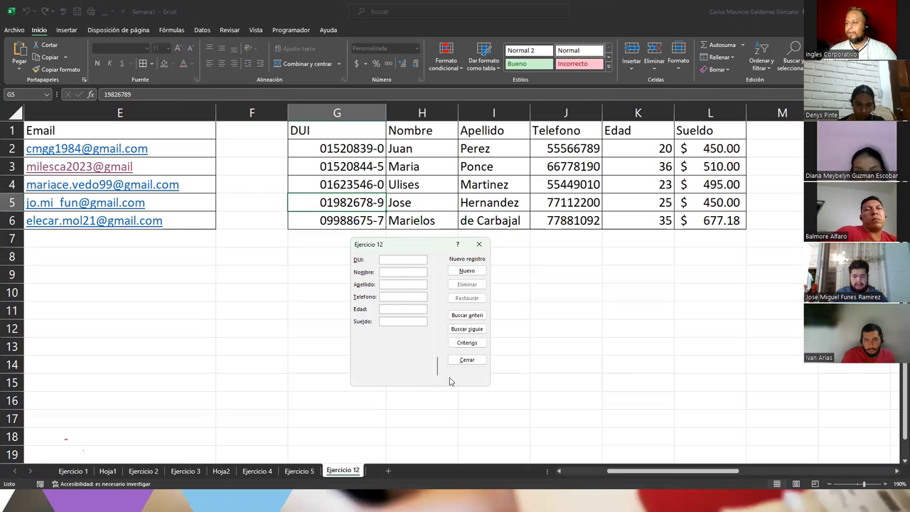
left_click(466, 360)
left_click(271, 285)
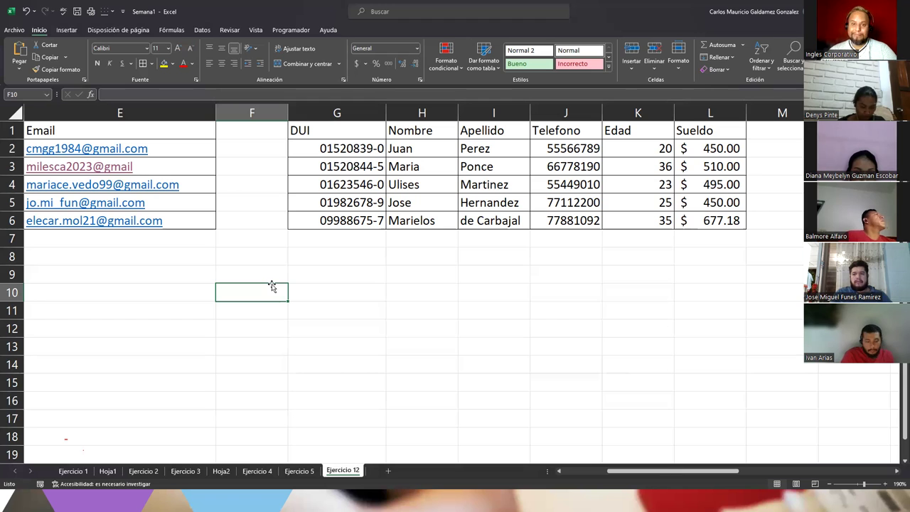
left_click(573, 473)
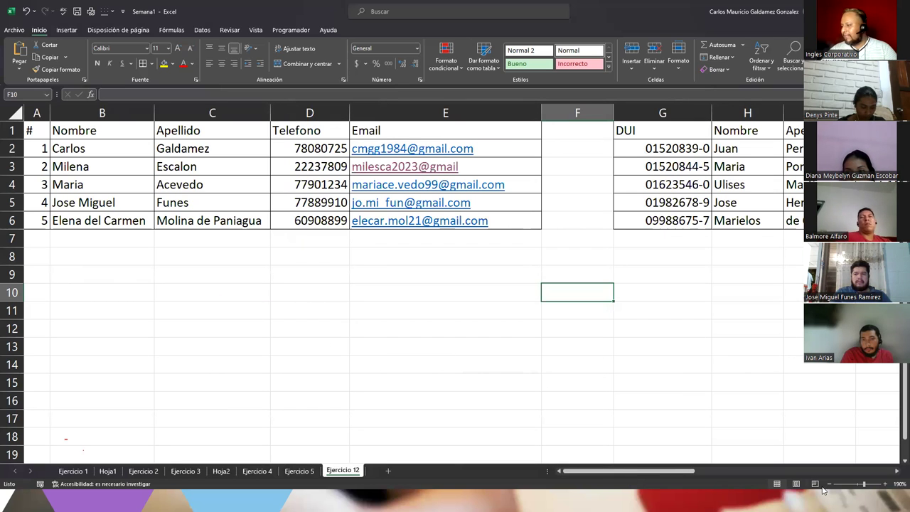
left_click(896, 471)
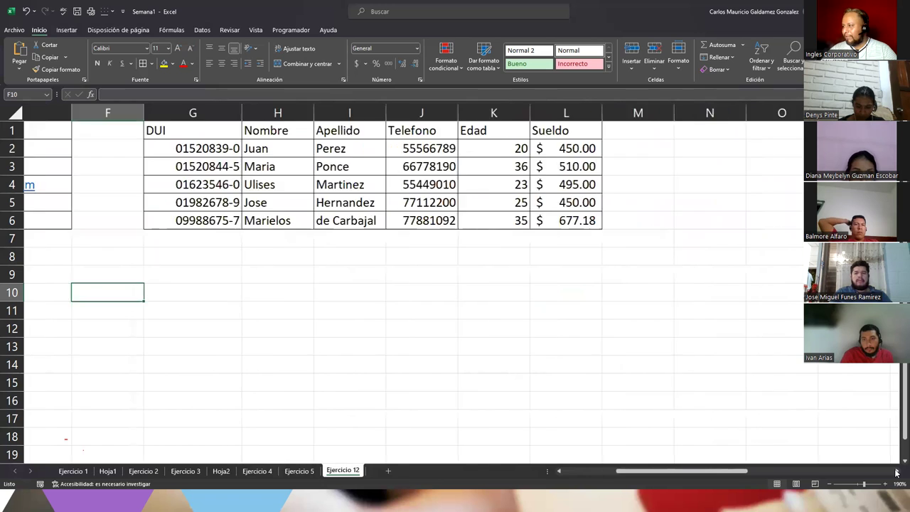
scroll(896, 470, "right", 5)
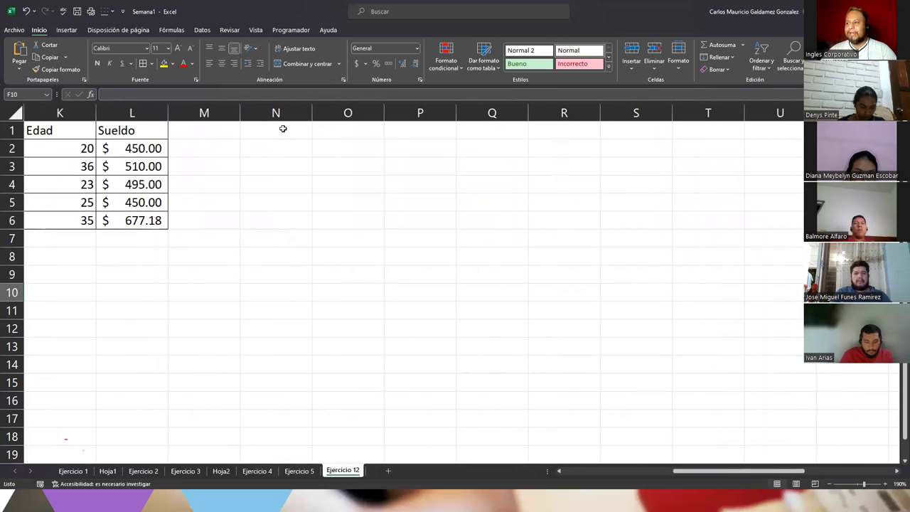
Type the headers #, Nombre, Apellido, Sueldo and AFP across N1:R1
left_click(283, 128)
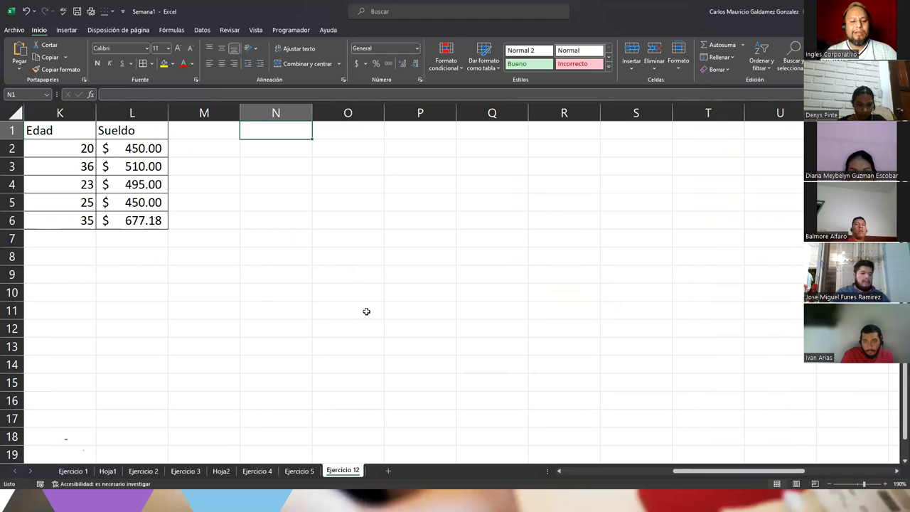
type("#")
key("Tab")
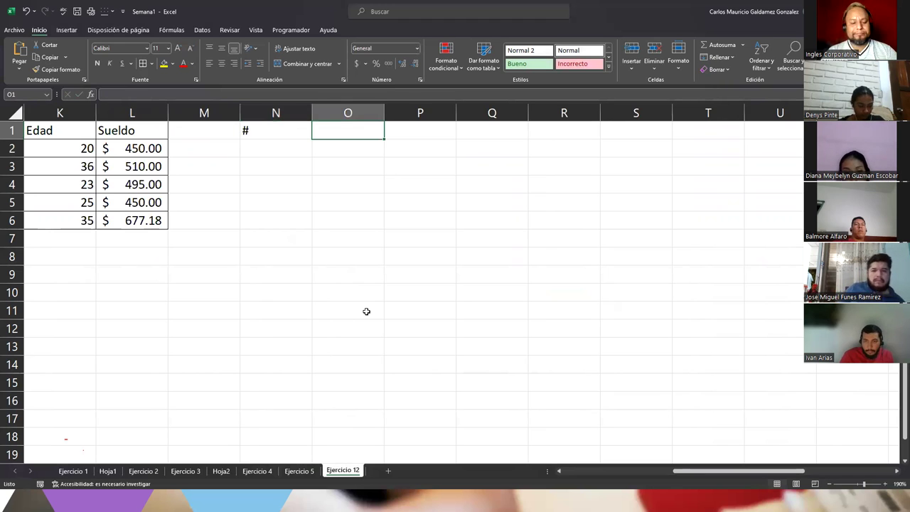
type("Nombr")
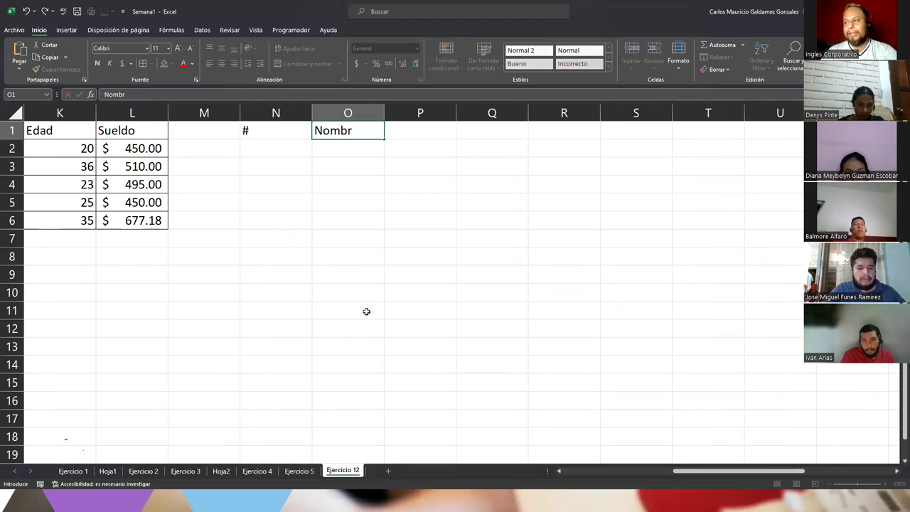
type("e")
key("Tab")
type("Su")
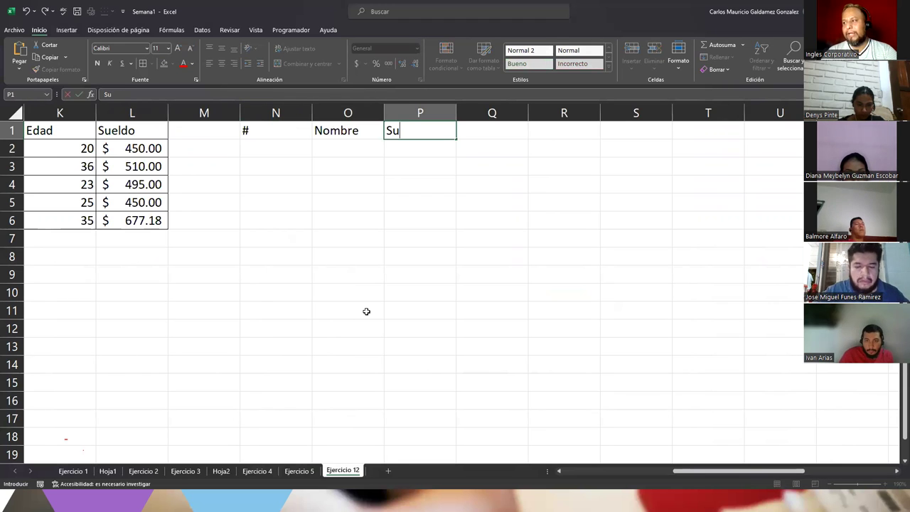
key("BackSpace")
key("BackSpace")
type("Apellid")
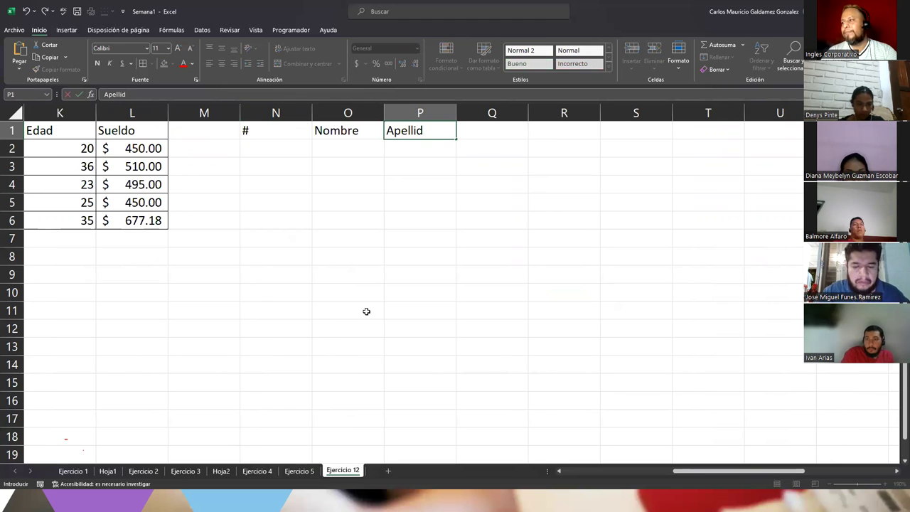
type("o")
key("Tab")
type("Sueldo")
key("Tab")
type("AFP")
key("Tab")
Add the FSV, RENTA and SUELDOFINAL headers in S1:U1
type("FSV")
key("Tab")
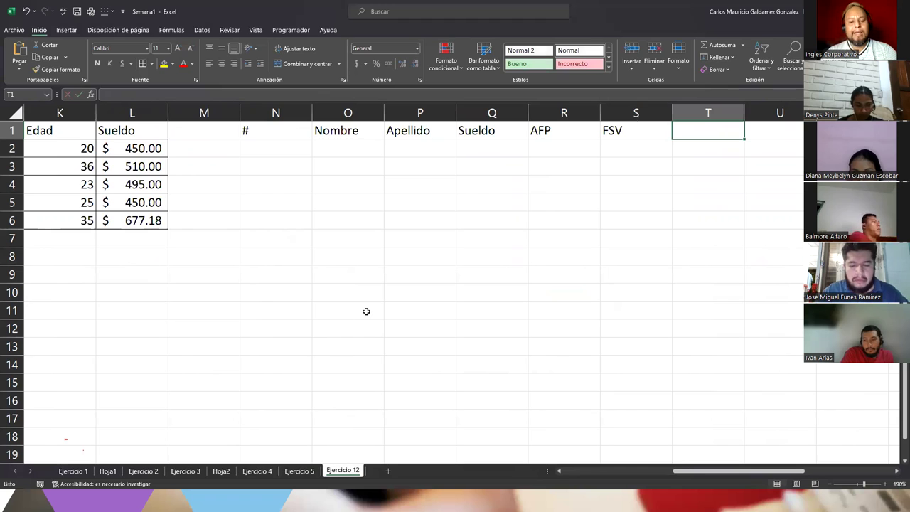
type("RENTA")
key("Tab")
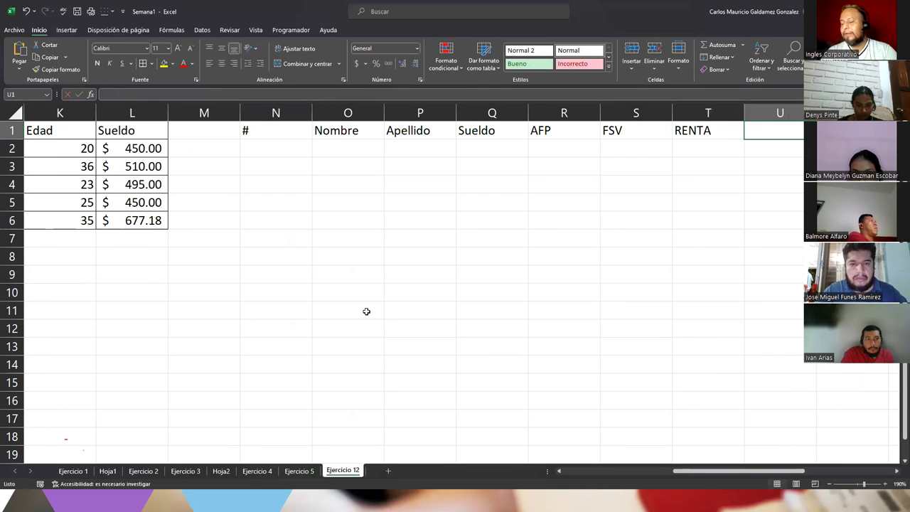
type("SUELDO")
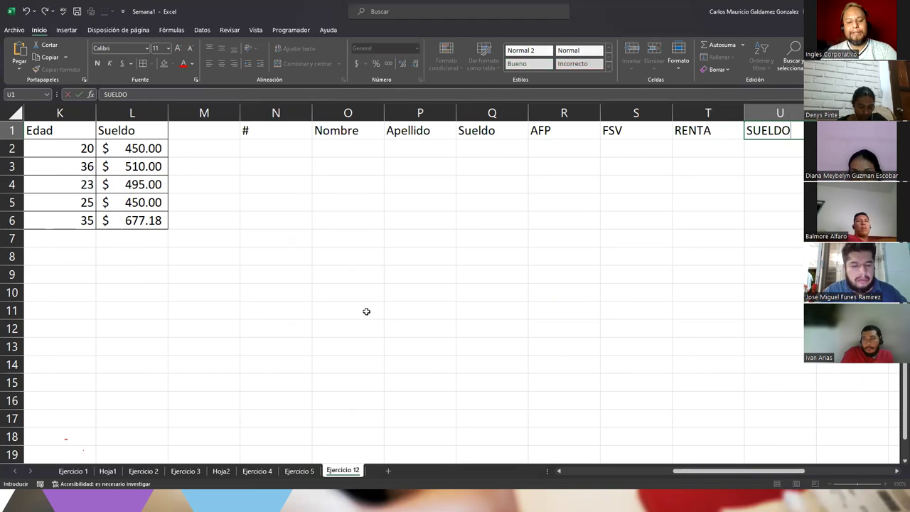
type("FINAL")
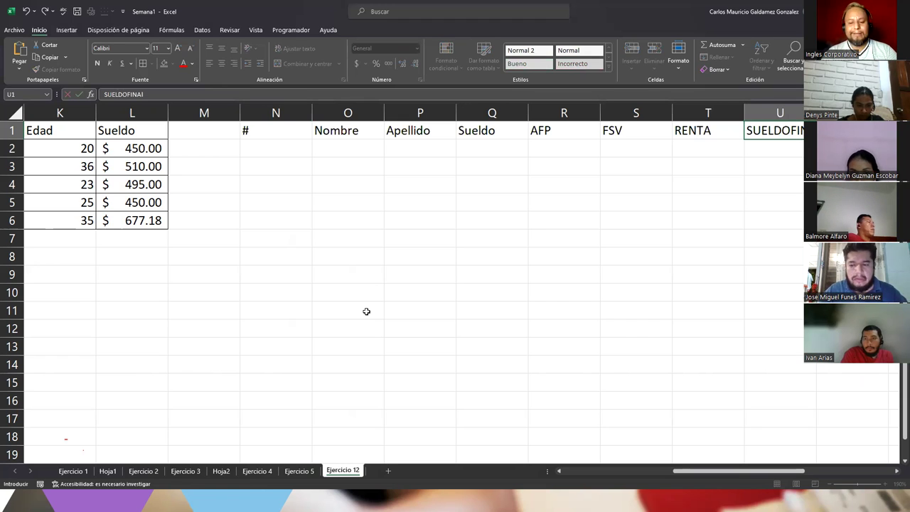
key("Return")
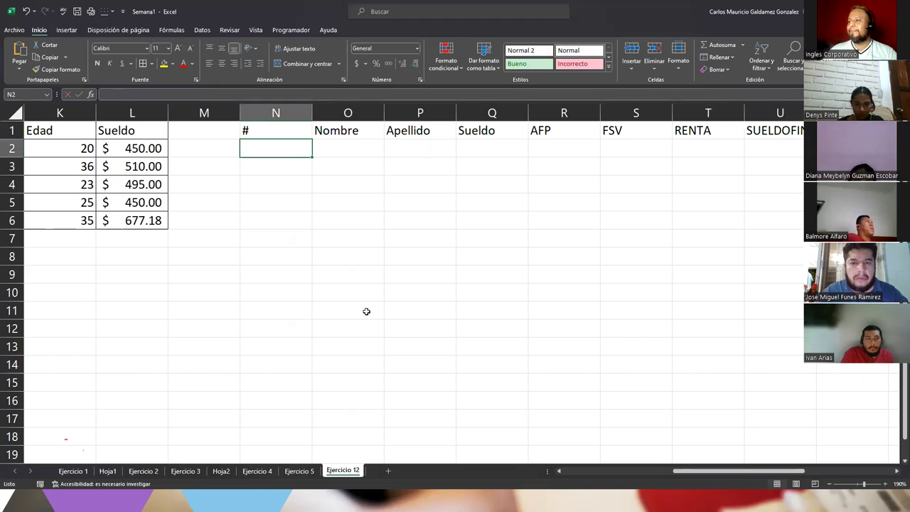
Fit columns N, O, P and U to their header labels
double_click(312, 112)
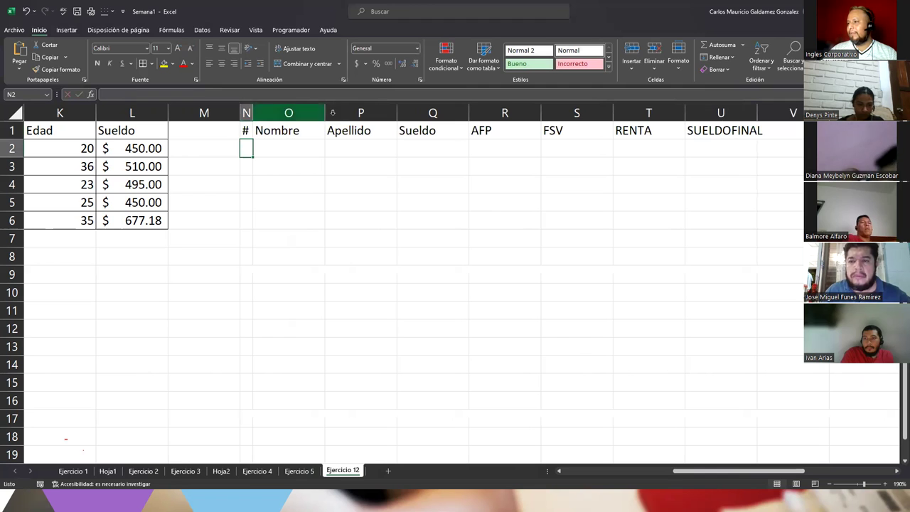
left_click_drag(253, 113, 274, 114)
left_click_drag(346, 118, 359, 118)
left_click_drag(430, 114, 445, 113)
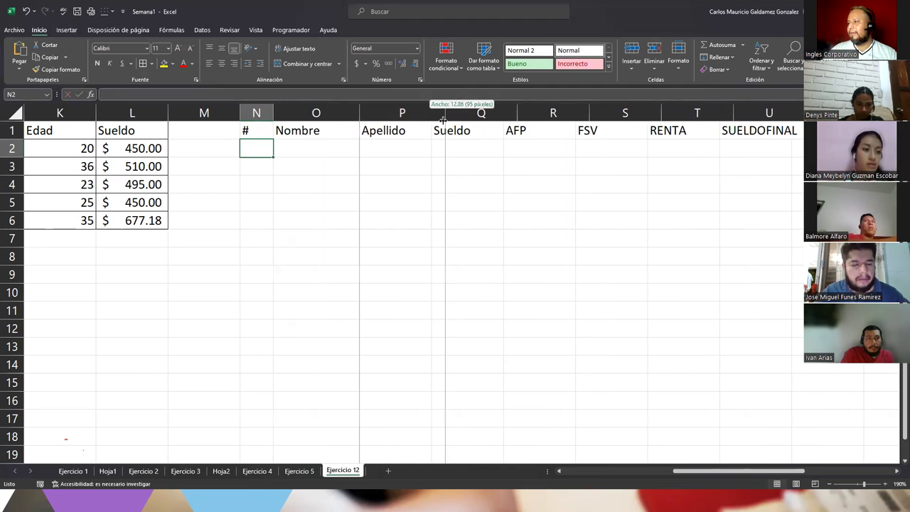
left_click(896, 472)
left_click(896, 472)
left_click_drag(661, 113, 671, 113)
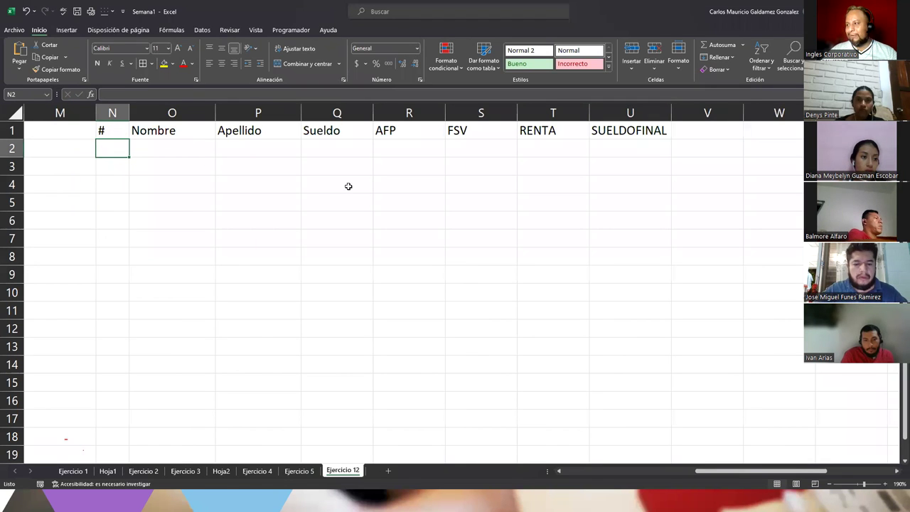
Apply All Borders to the two-row table N1:U2
left_click_drag(99, 130, 615, 150)
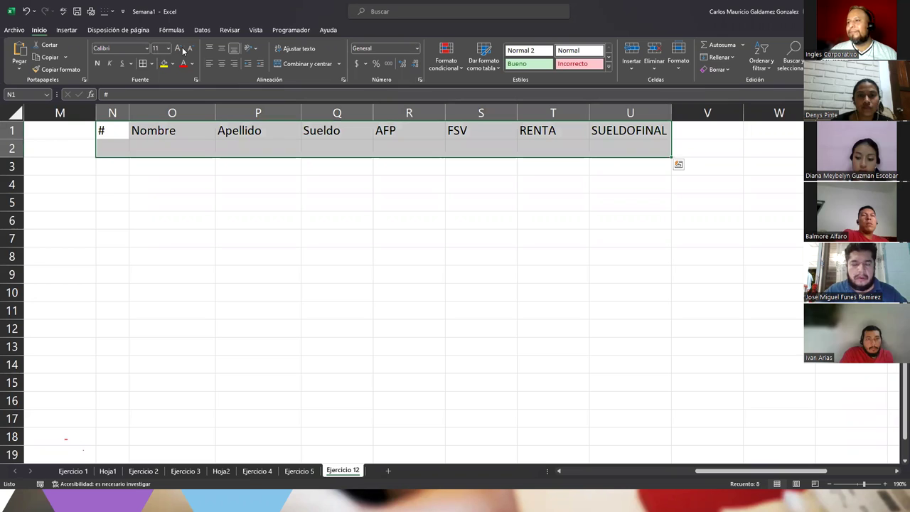
left_click(142, 63)
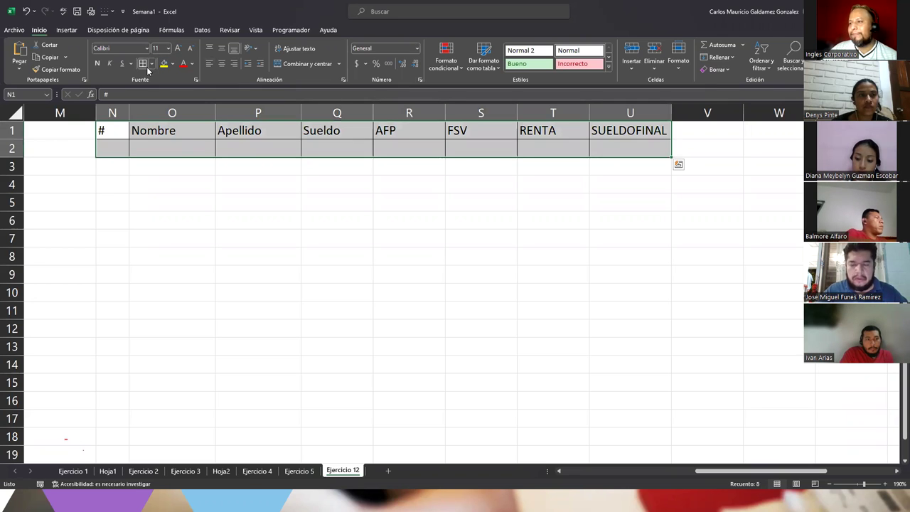
left_click(405, 151)
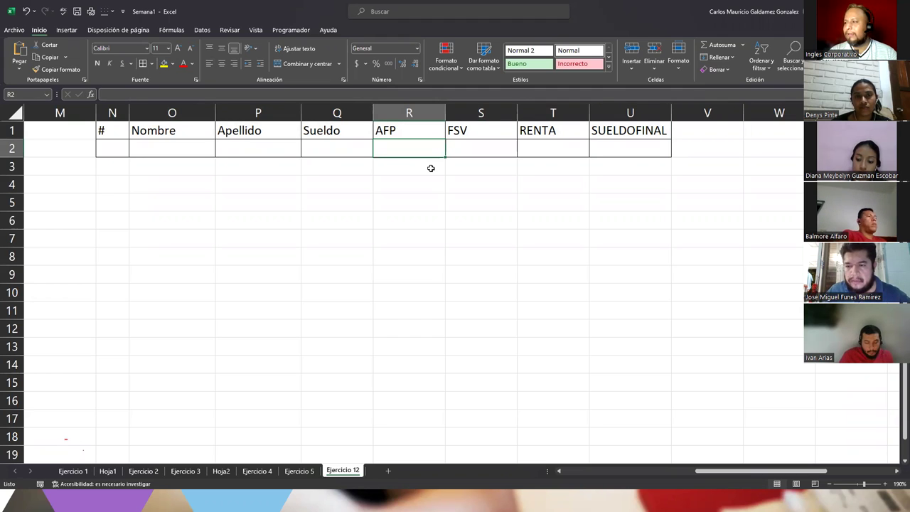
Enter =Q2*3% for AFP in R2 and =Q2*8% for FSV in S2
type("=")
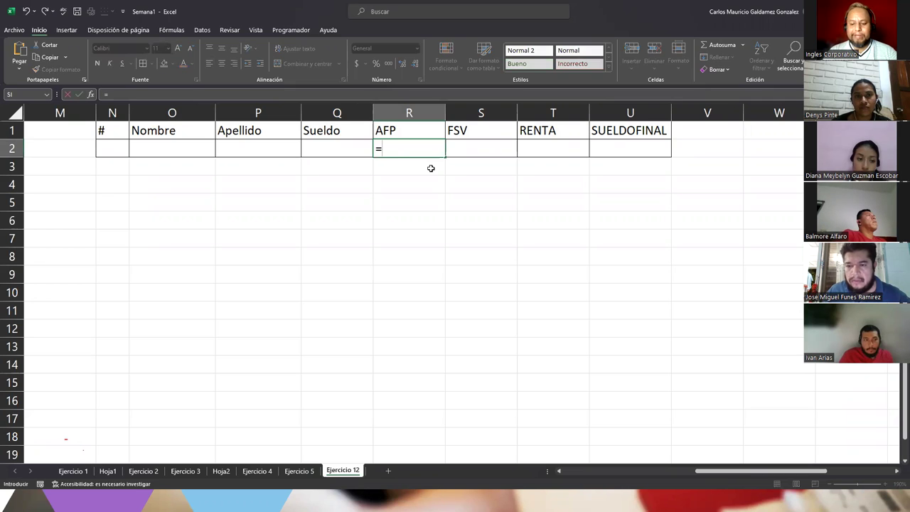
key("Left")
type("*3%")
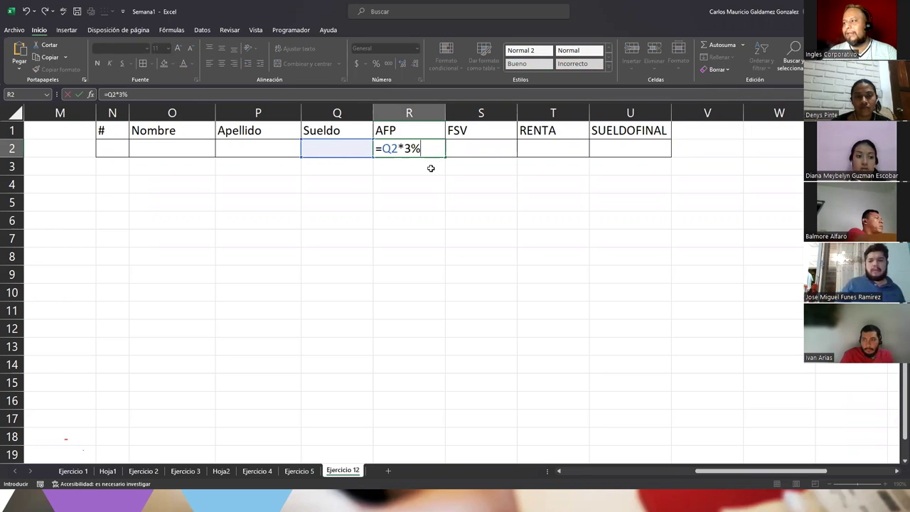
key("Tab")
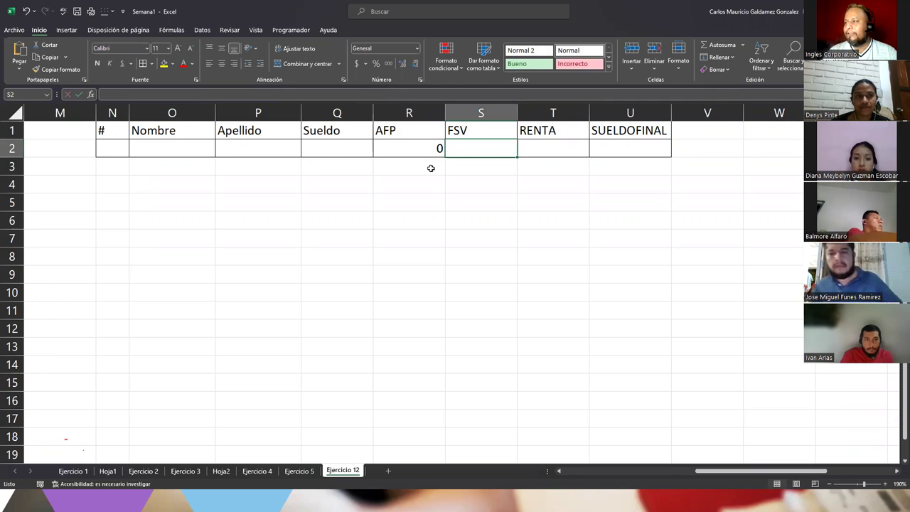
type("=")
key("Left")
key("Left")
type("*")
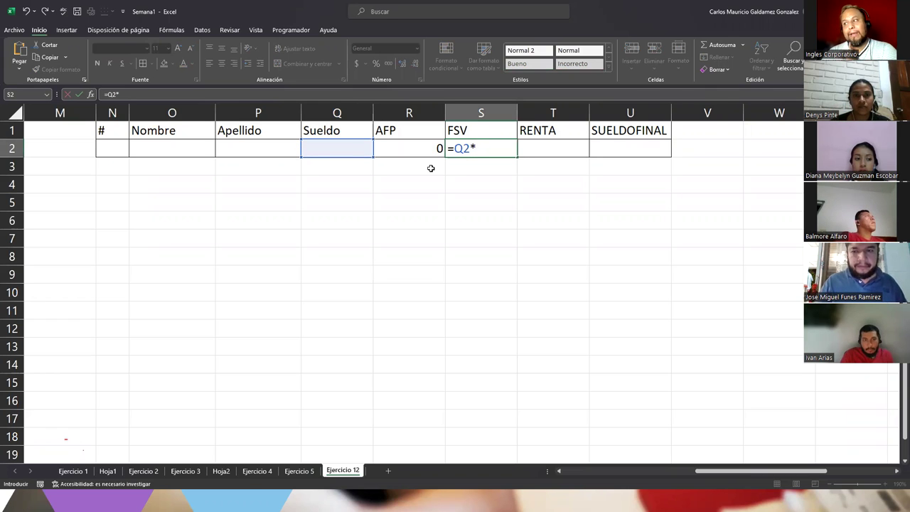
type("8%")
key("Return")
Correct the AFP formula in R2 to =Q2*7.25%
key("Right")
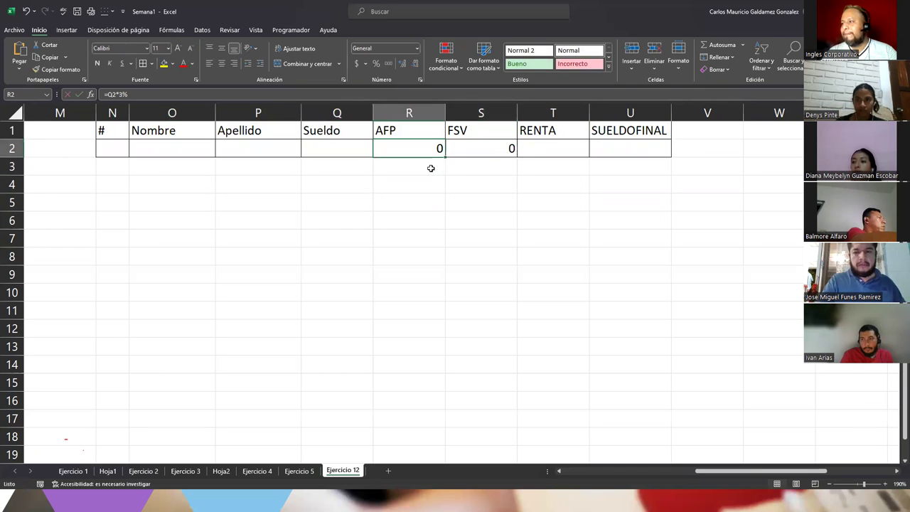
key("F2")
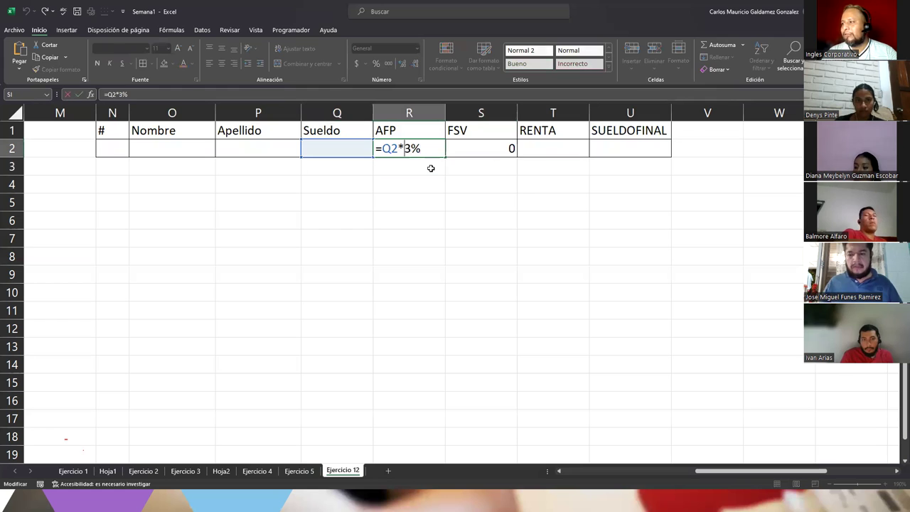
key("Left")
key("BackSpace")
type("7.25")
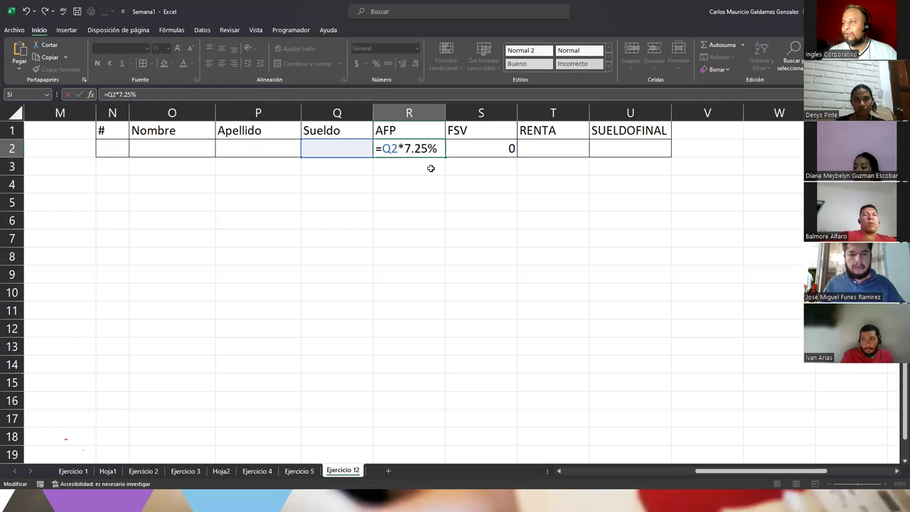
key("Return")
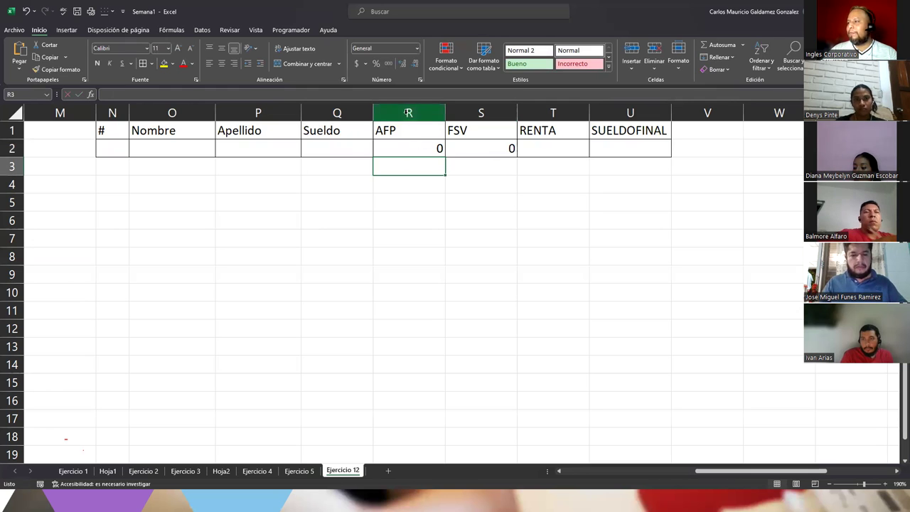
Insert an ISSS column before AFP with formula =Q2*3% in R2
right_click(409, 113)
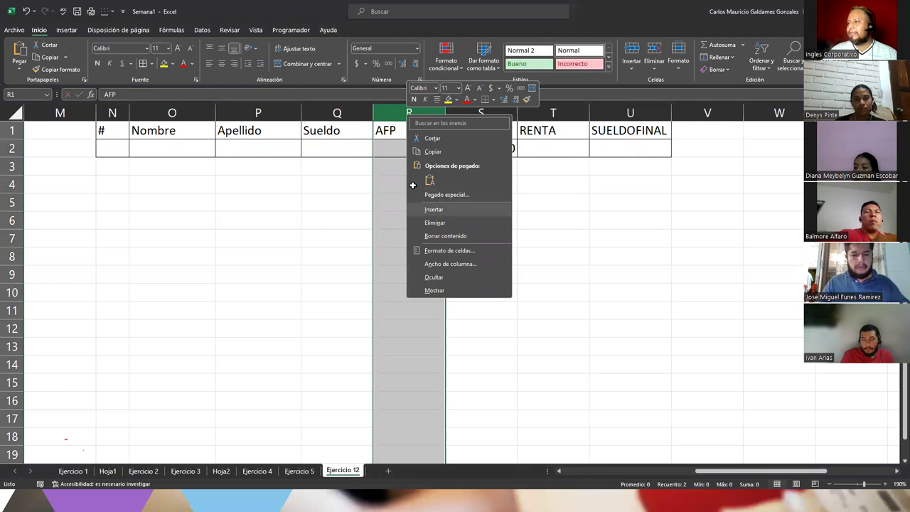
left_click(434, 210)
type("IS")
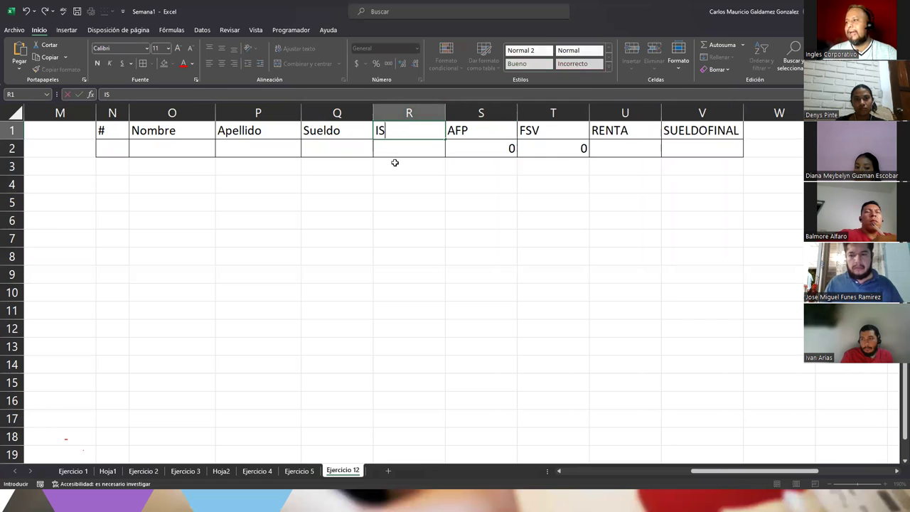
type("SS")
key("Return")
type("=")
key("Left")
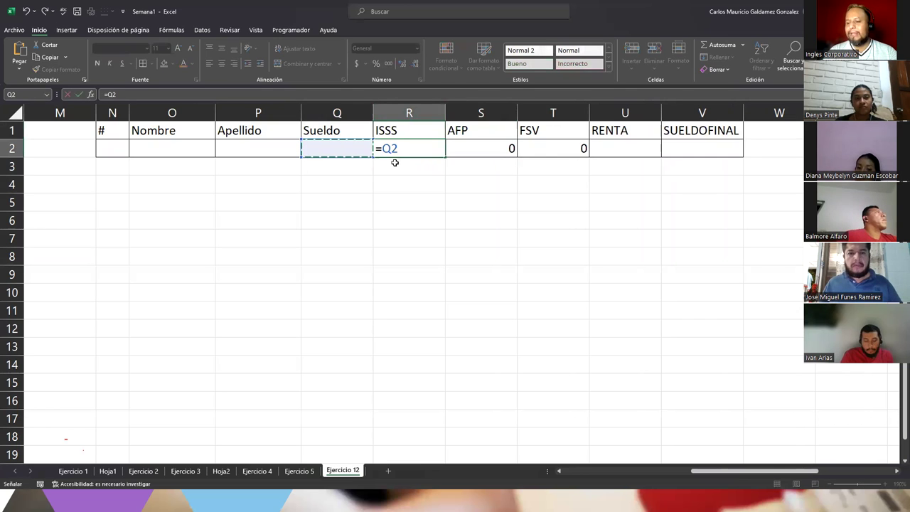
type("*3%")
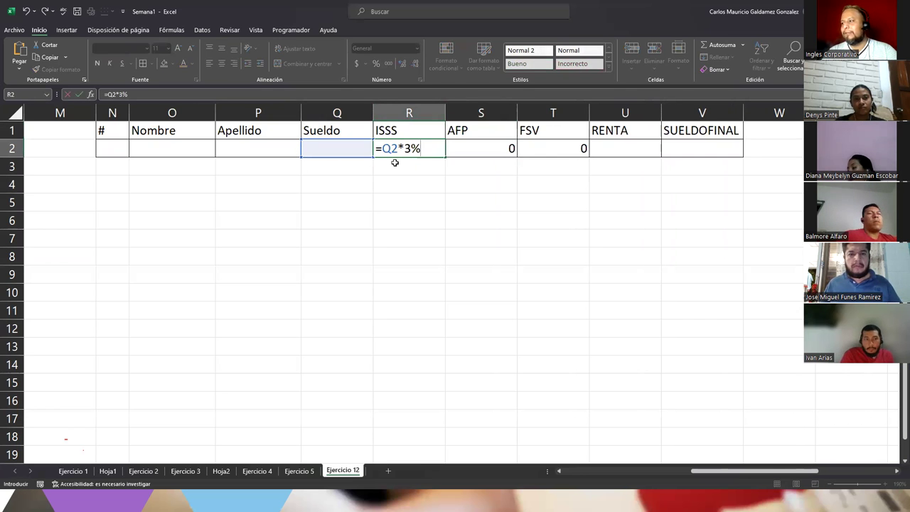
key("Return")
Apply Contabilidad format to row 2 from Sueldo to SUELDOFINAL
left_click_drag(343, 142, 690, 142)
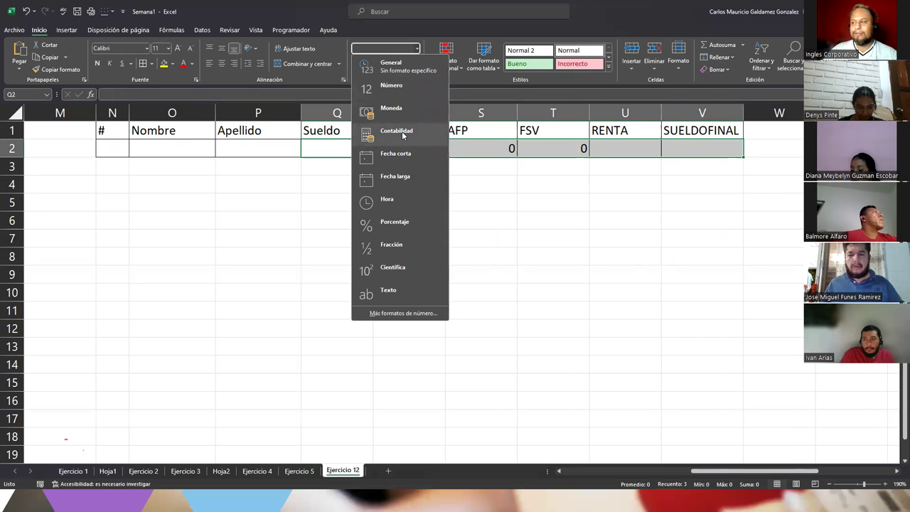
left_click(395, 131)
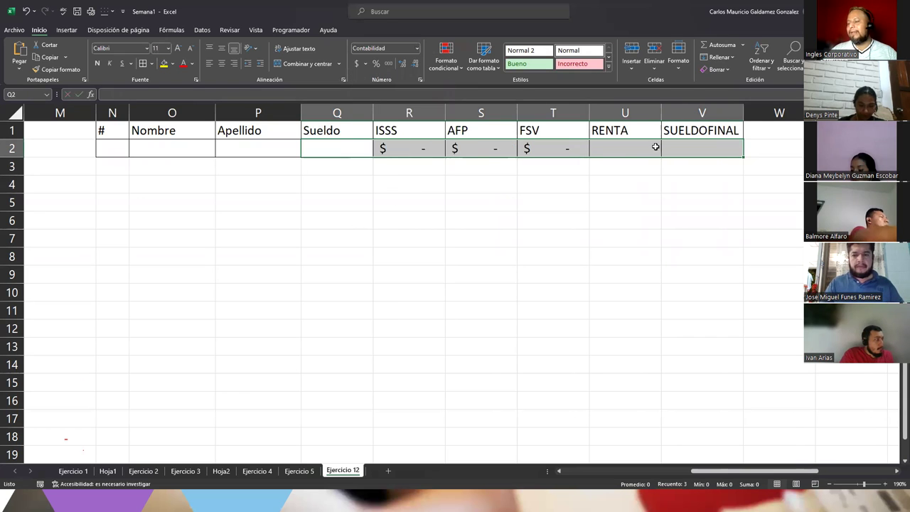
left_click(626, 150)
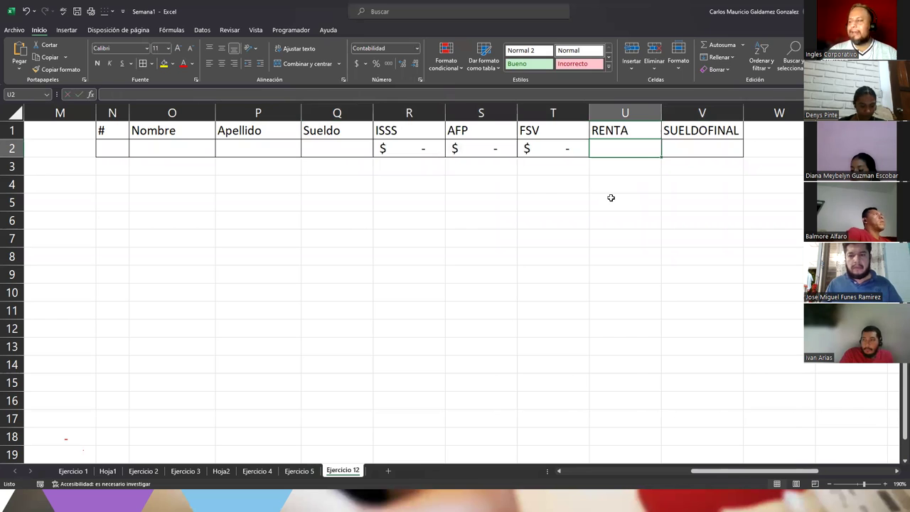
Enter the RENTA formula =Q2*10% in U2, based on the Sueldo in Q2
type("=")
key("Left")
key("Left")
key("Left")
key("Left")
type("*10%")
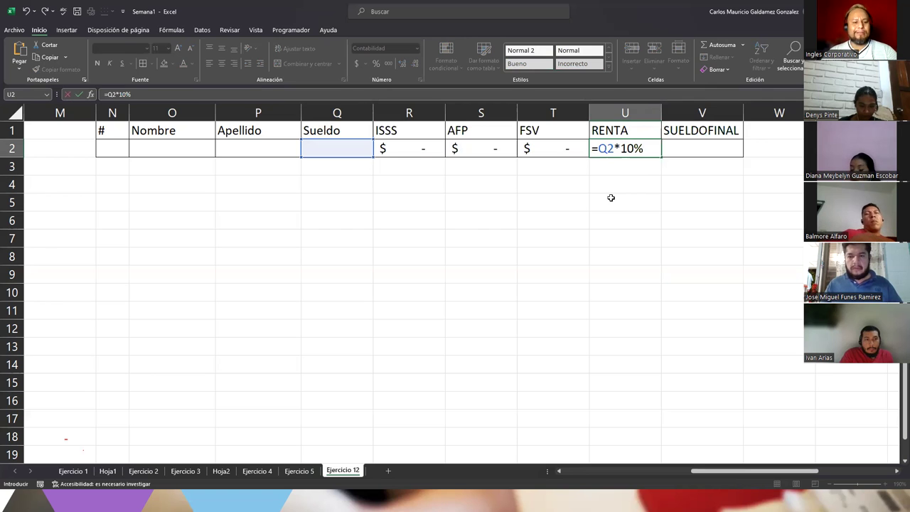
key("Tab")
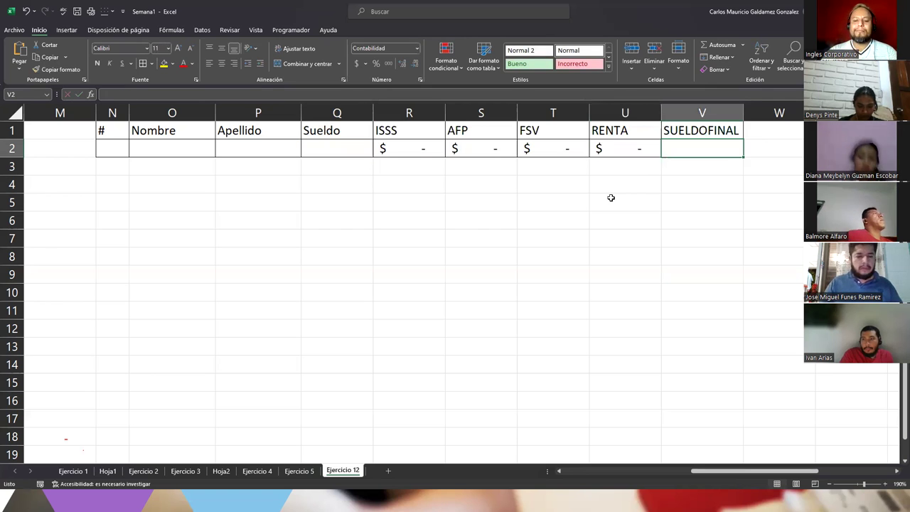
Build the final salary formula in V2 as =Q2-R2-S2-T2, picking each reference with arrow keys
type("=")
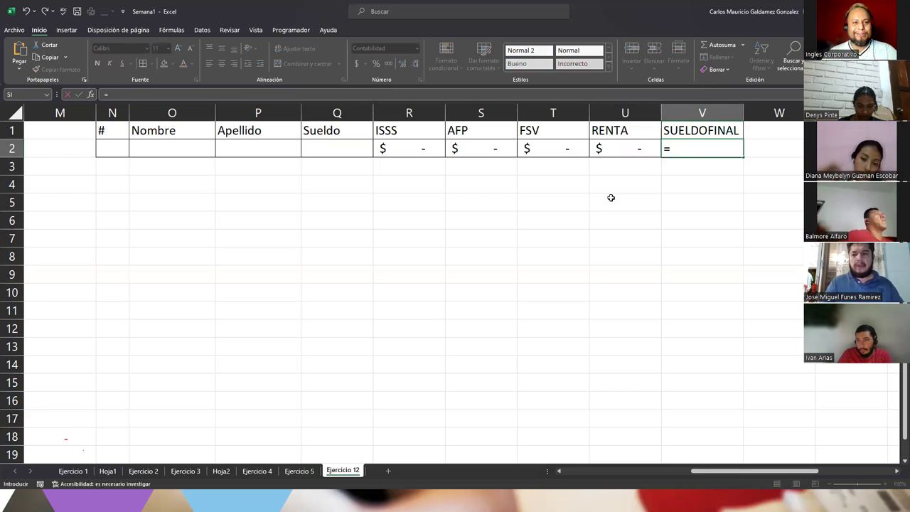
key("Left")
key("Left")
key("Left")
key("Left")
key("Left")
type("-")
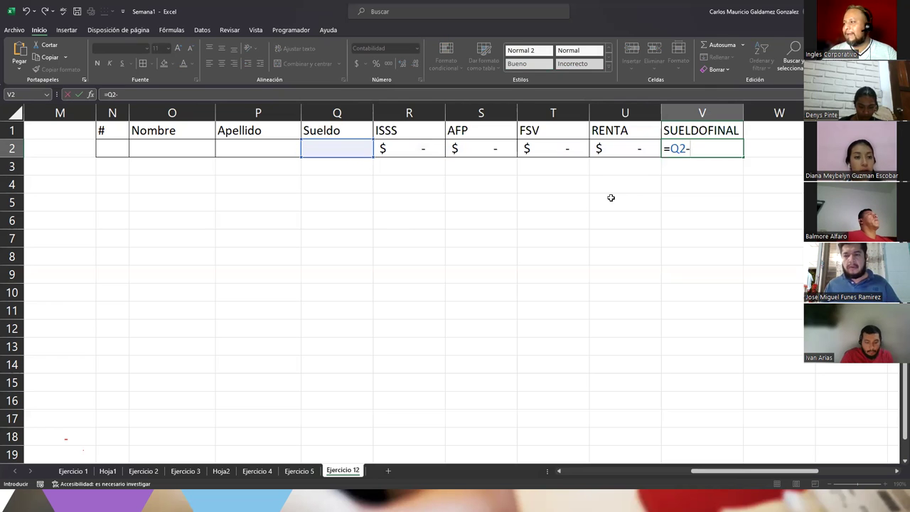
key("Left")
key("Left")
key("Left")
key("Left")
key("Left")
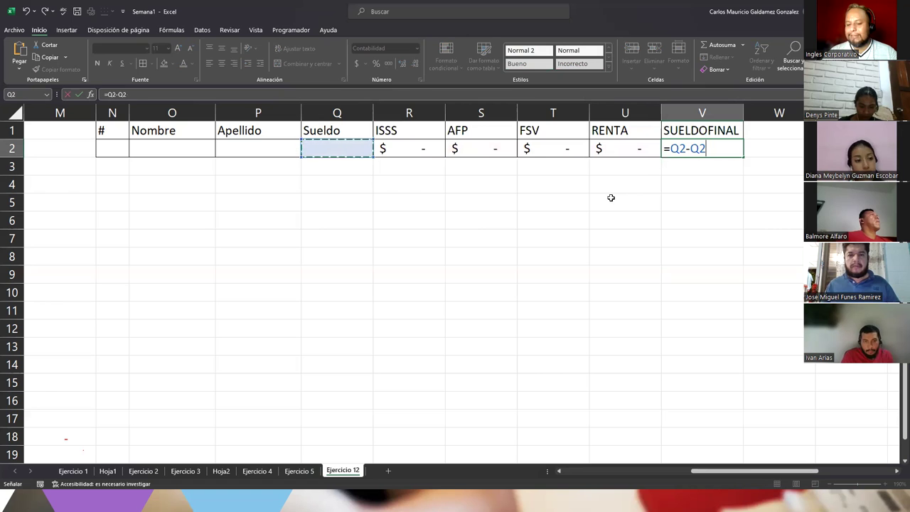
key("Right")
type("-")
key("Left")
key("Left")
key("Left")
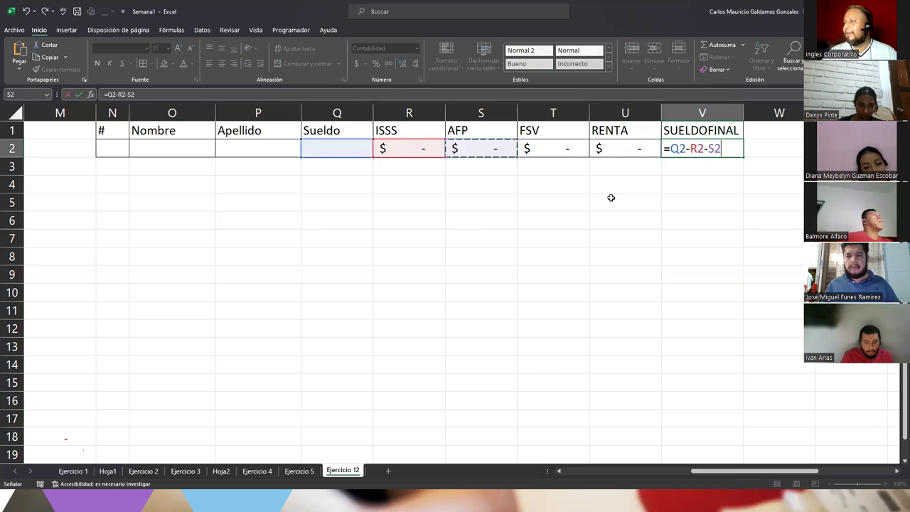
type("-")
key("Left")
key("Left")
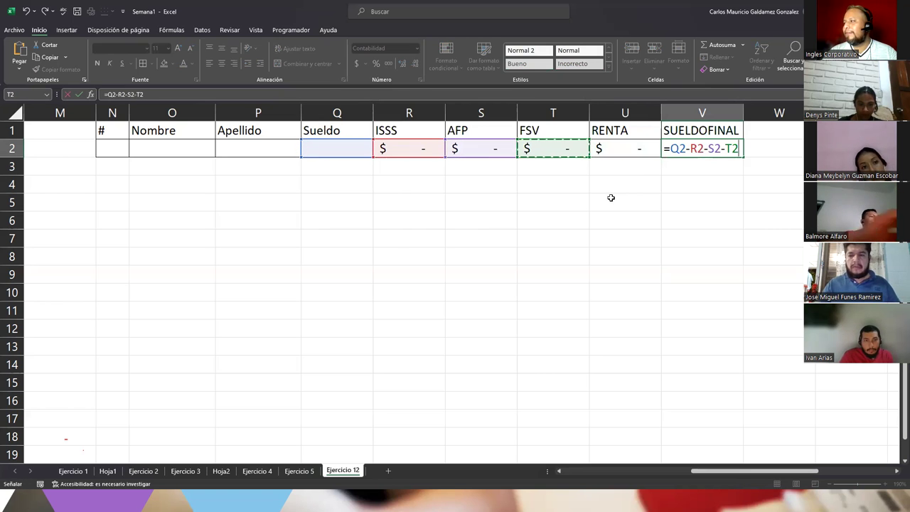
type("-")
key("Left")
key("Return")
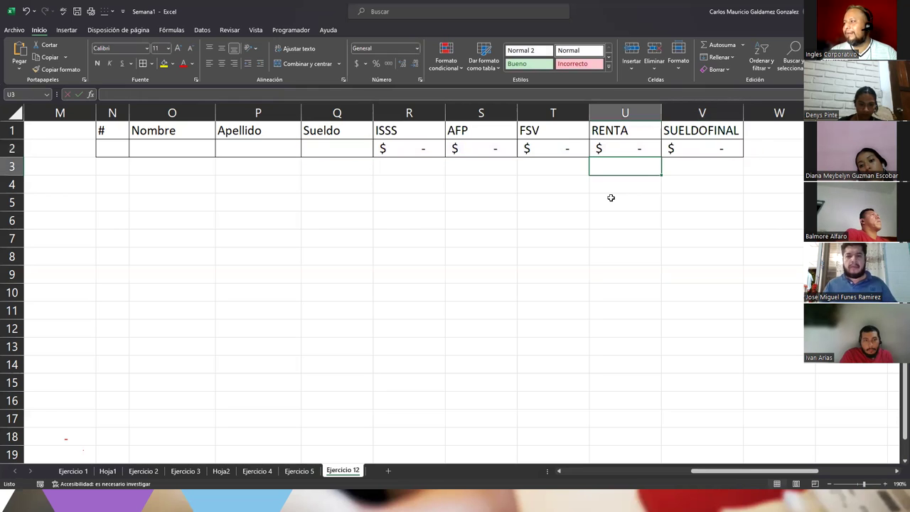
key("Up")
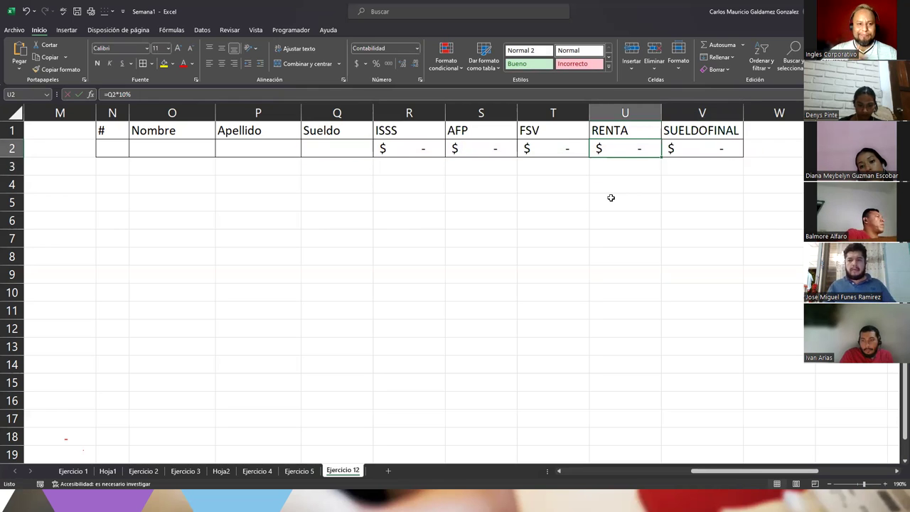
left_click_drag(121, 130, 715, 147)
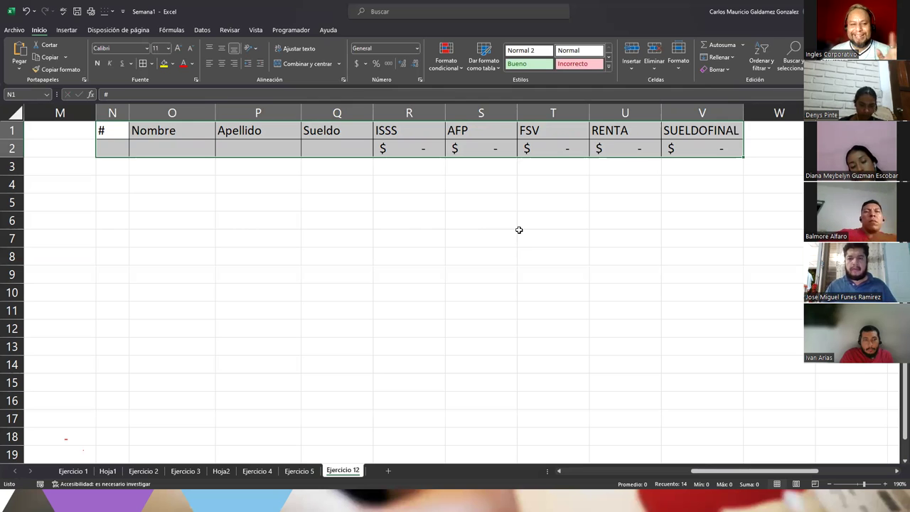
left_click(422, 146)
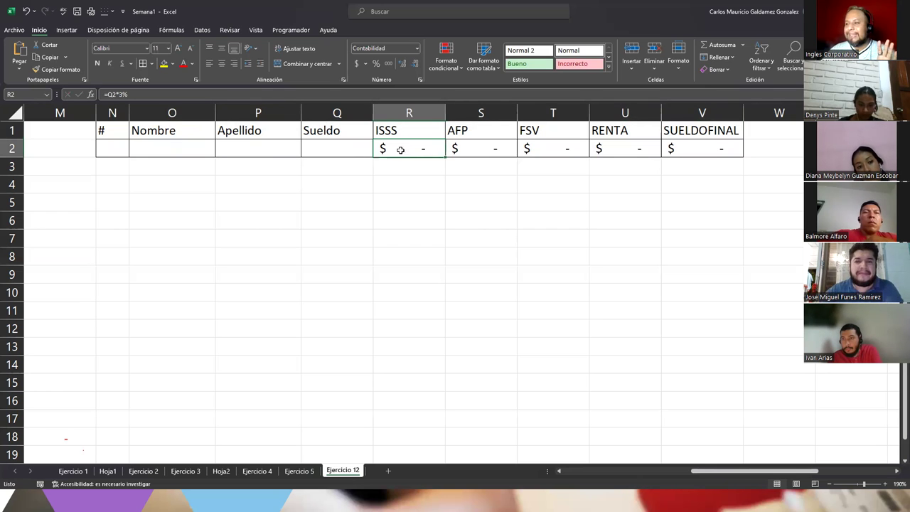
left_click_drag(395, 148, 690, 147)
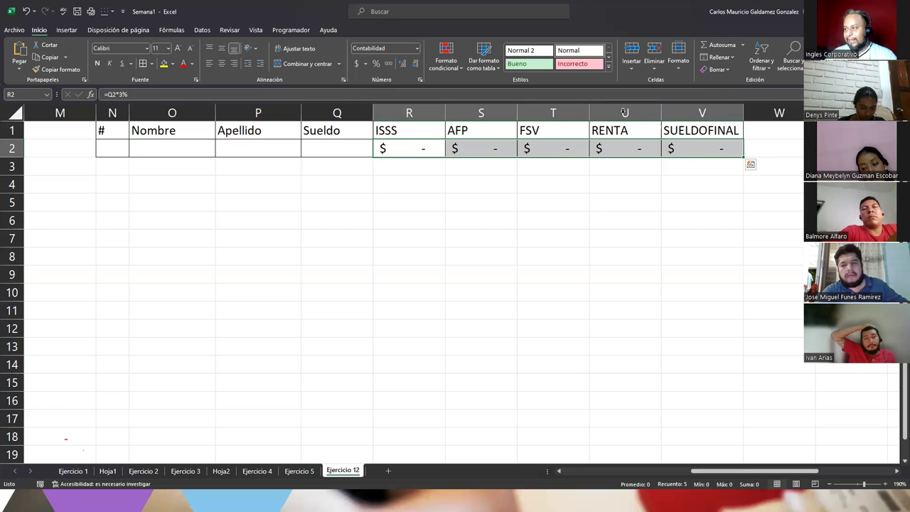
left_click_drag(395, 152, 690, 150)
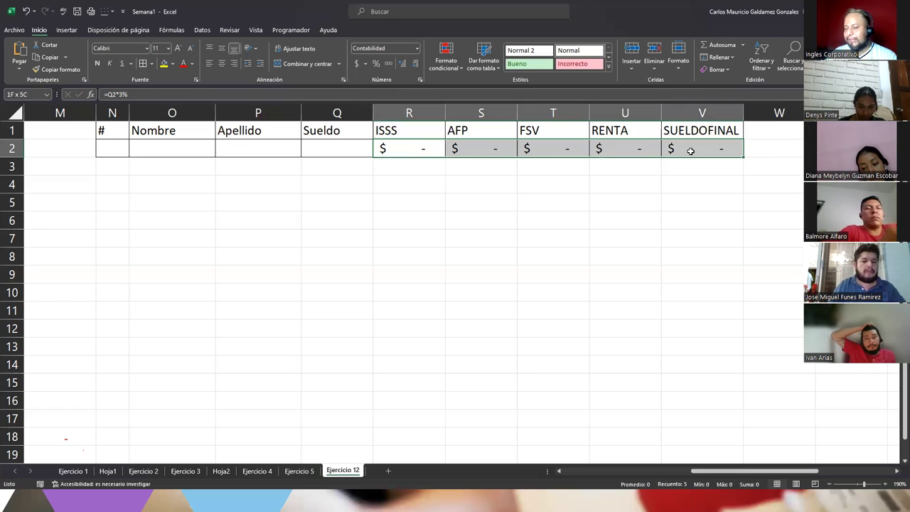
left_click(417, 49)
left_click(396, 135)
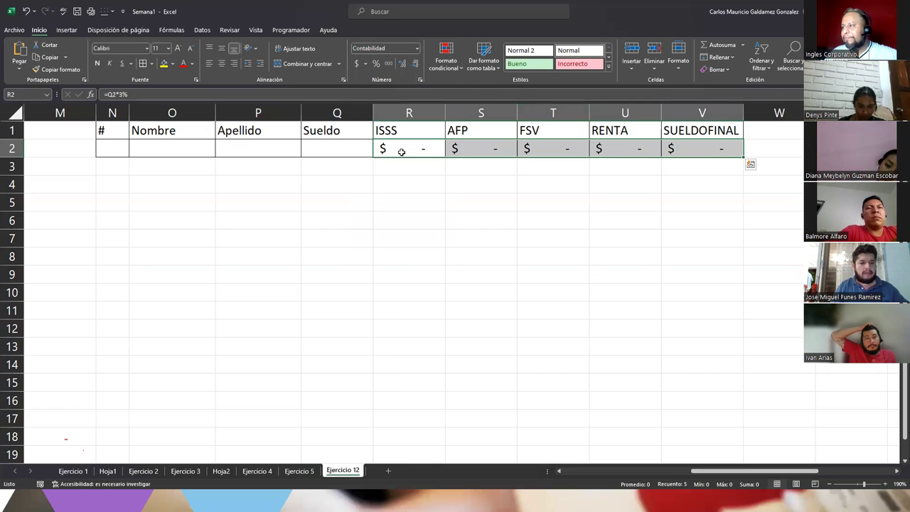
left_click_drag(396, 151, 710, 147)
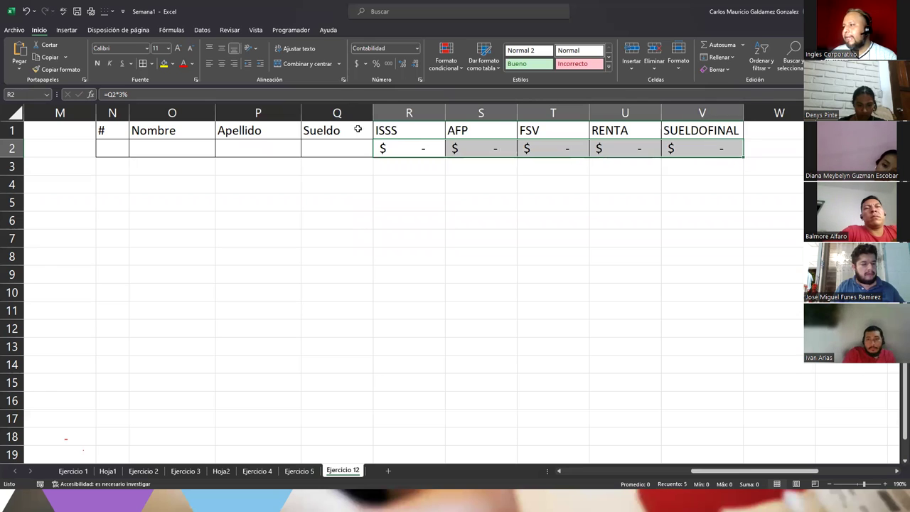
left_click(315, 146)
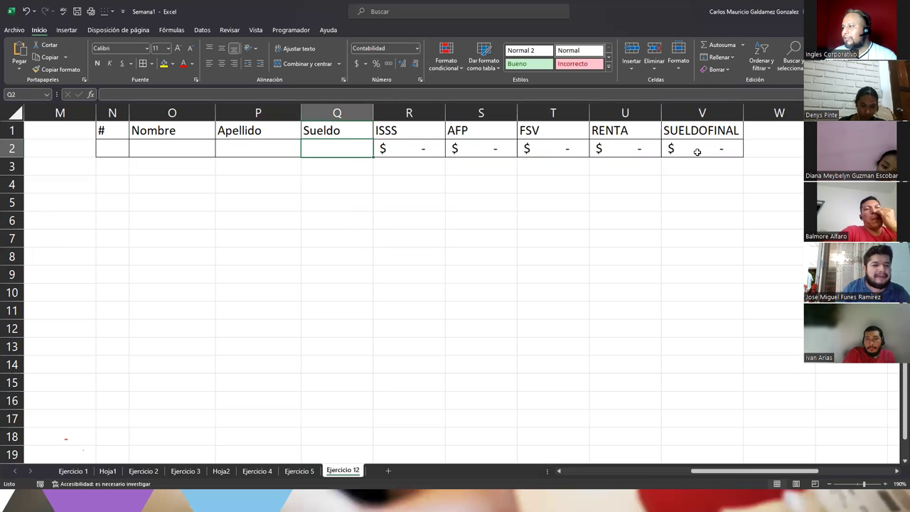
left_click_drag(423, 150, 703, 152)
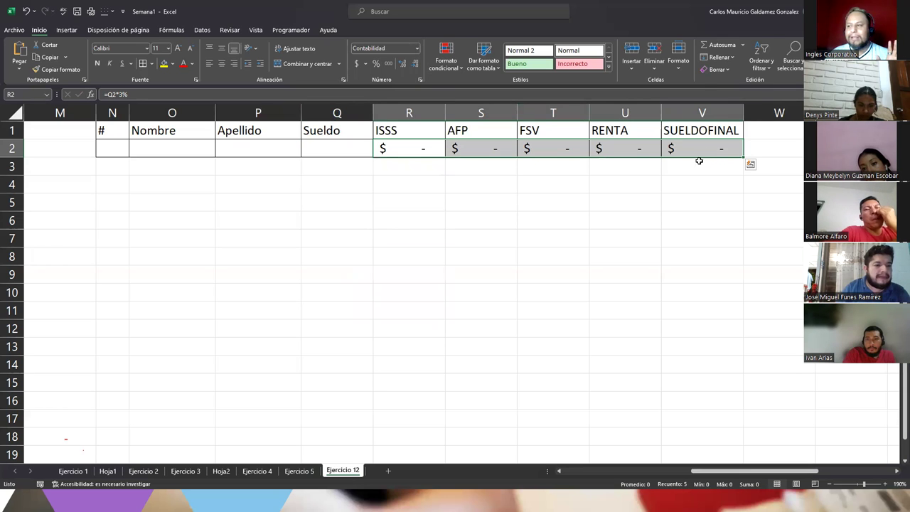
left_click(119, 147)
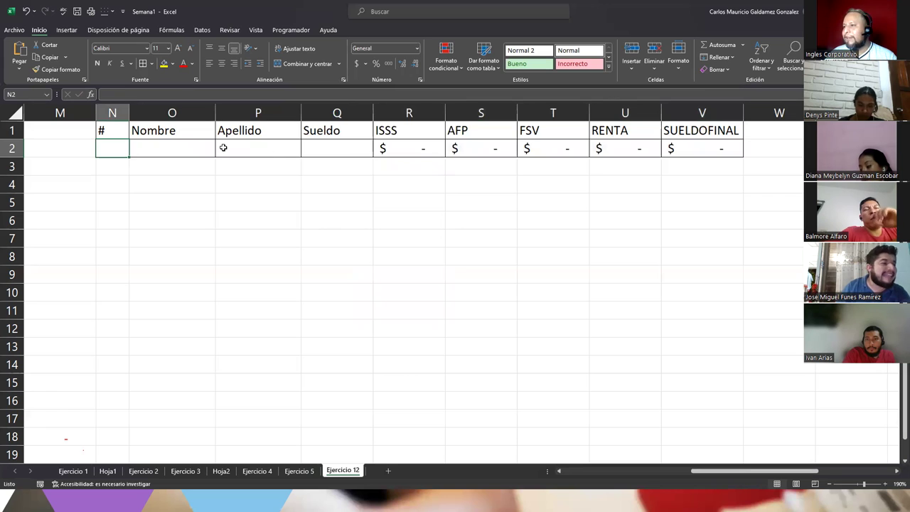
left_click(164, 134)
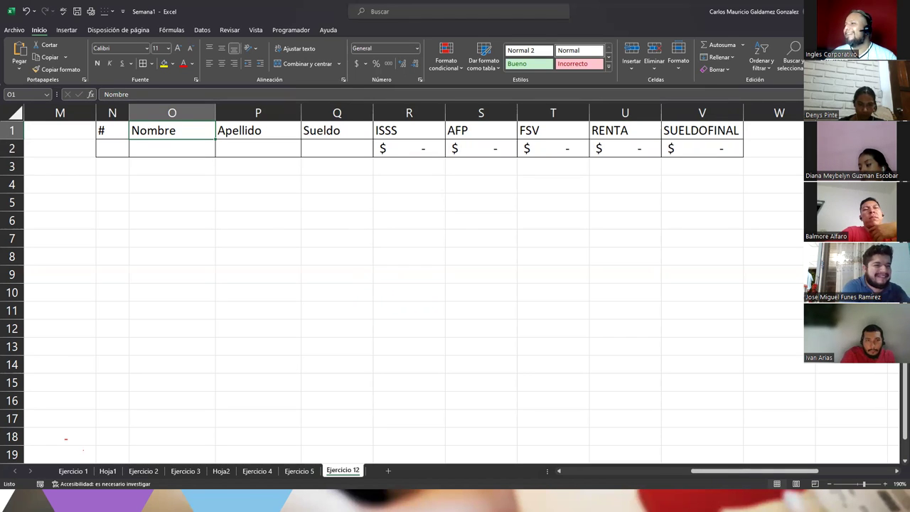
Add record # 1 in the data form with first name, last name and Sueldo 650
key("alt+4")
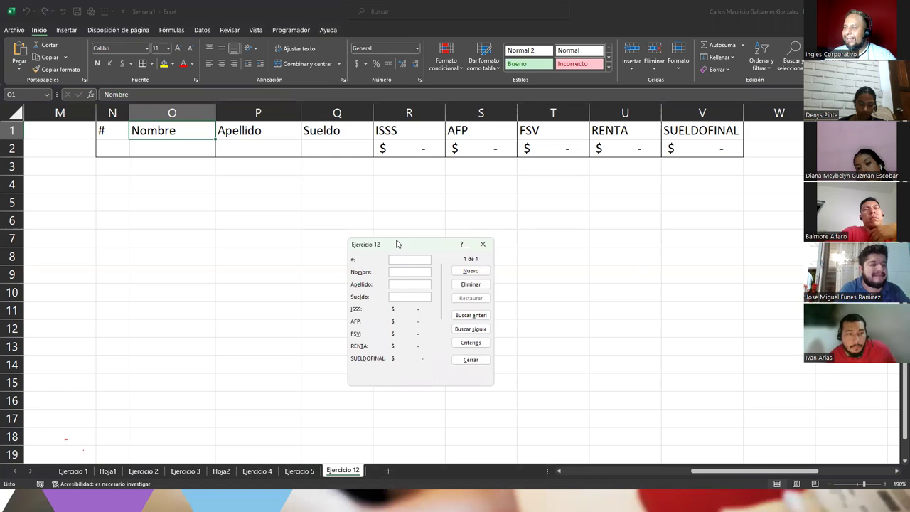
left_click_drag(378, 244, 297, 182)
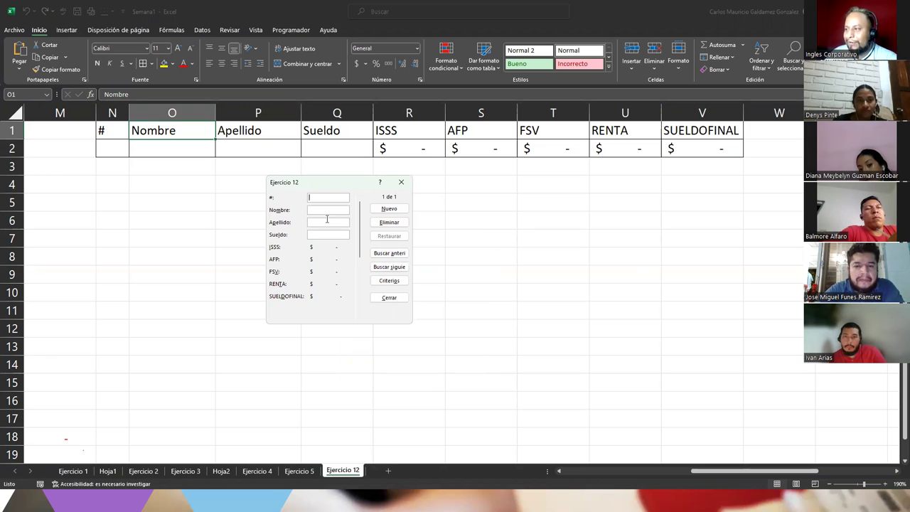
left_click(323, 211)
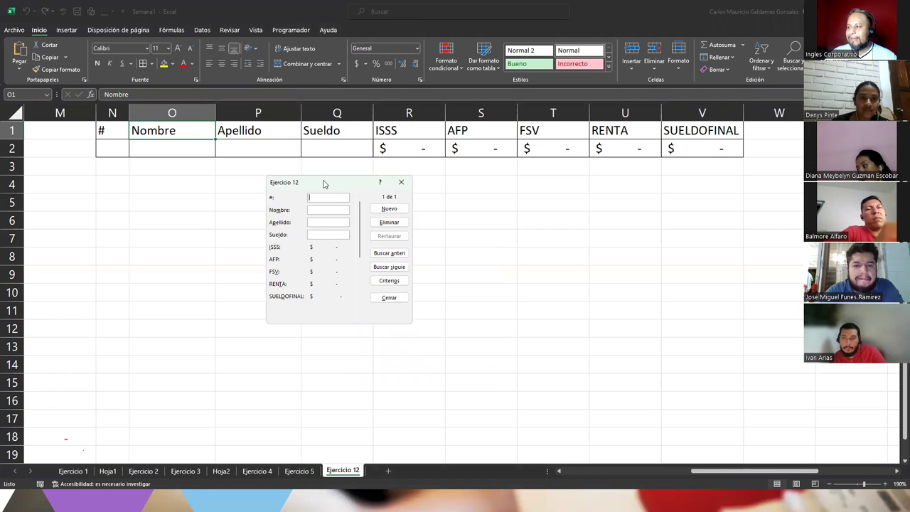
left_click(365, 245)
type("1")
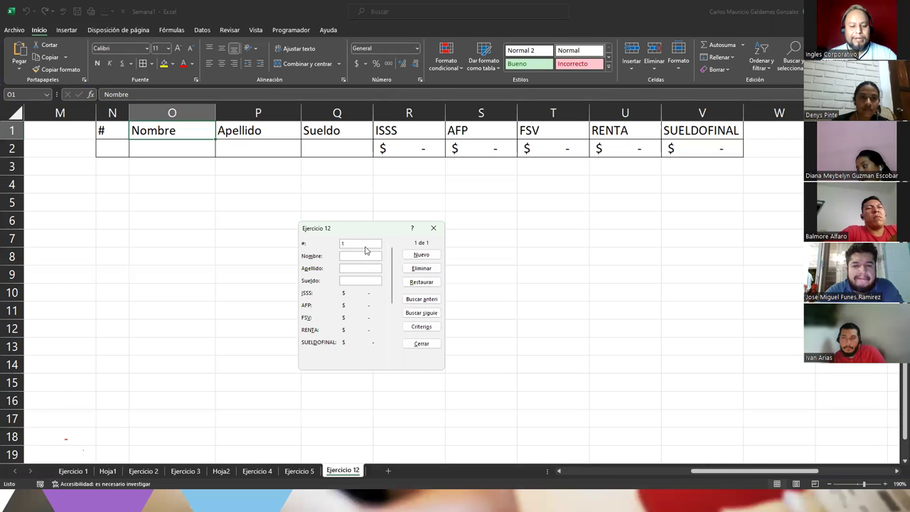
type("rl")
type("Galdamez")
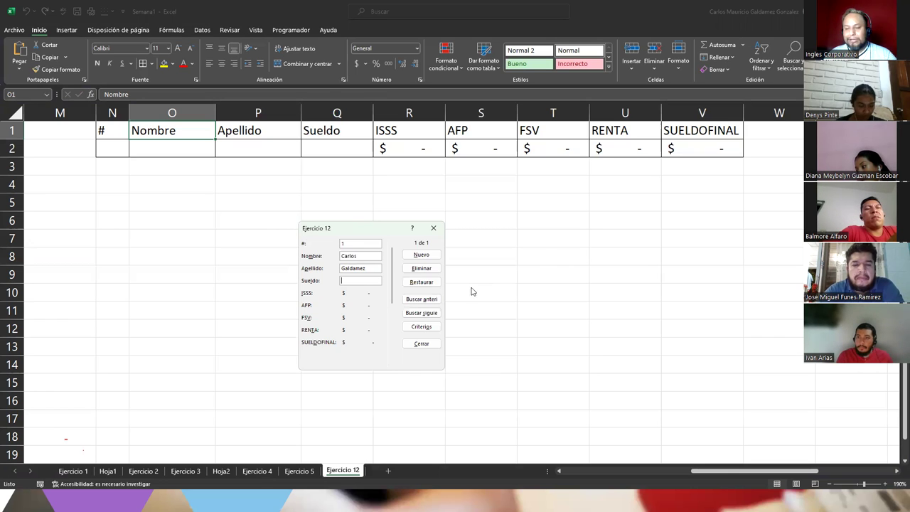
left_click(344, 280)
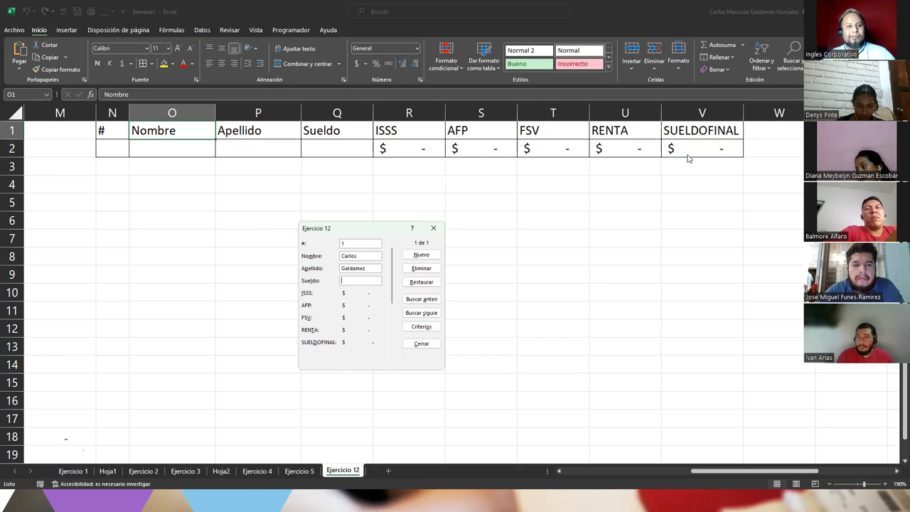
type("650")
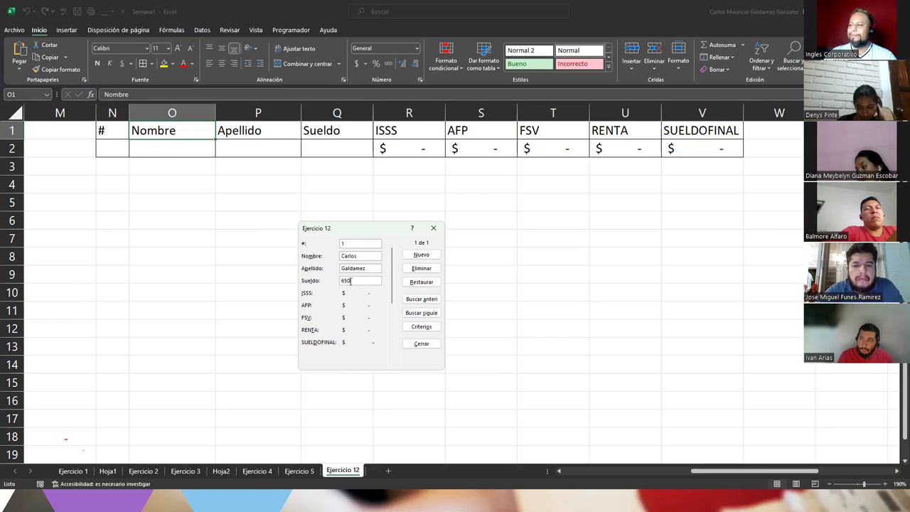
key("Return")
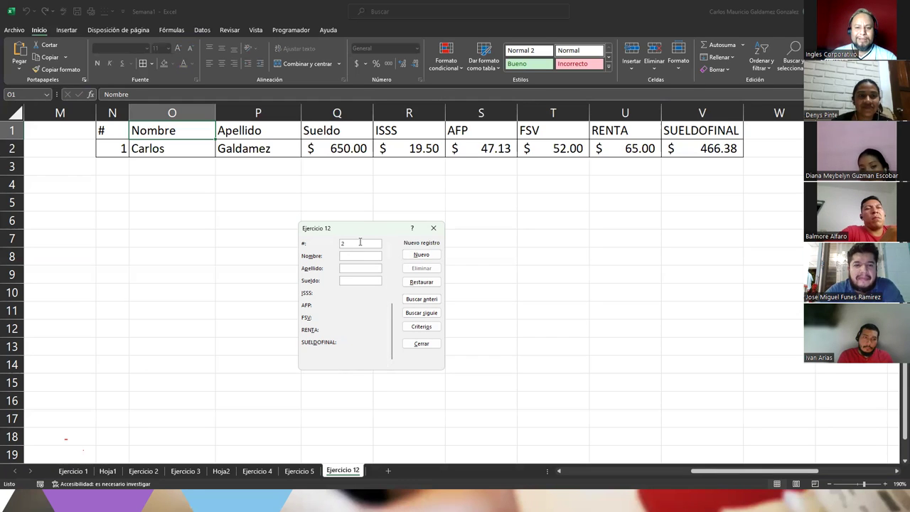
Add a second employee record in the form with first name, surname and a salary
type("Cristian")
key("Tab")
type("ia")
key("Tab")
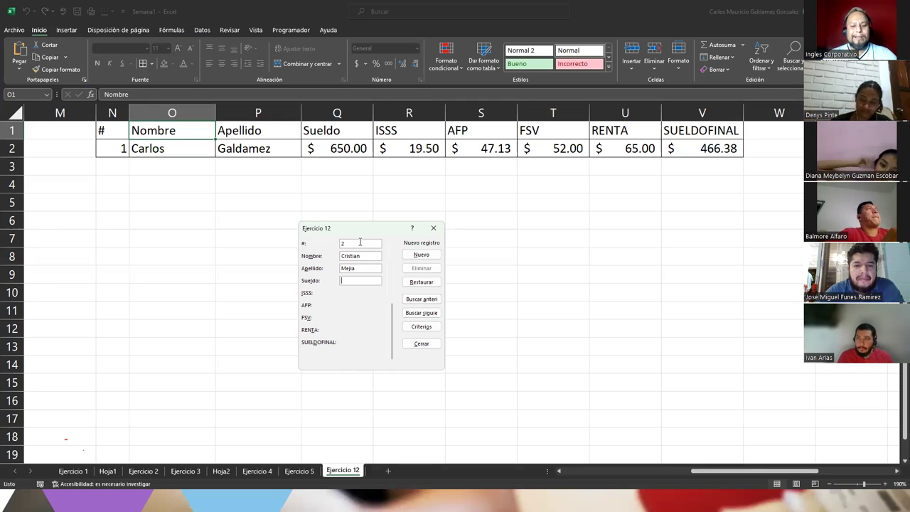
type("690")
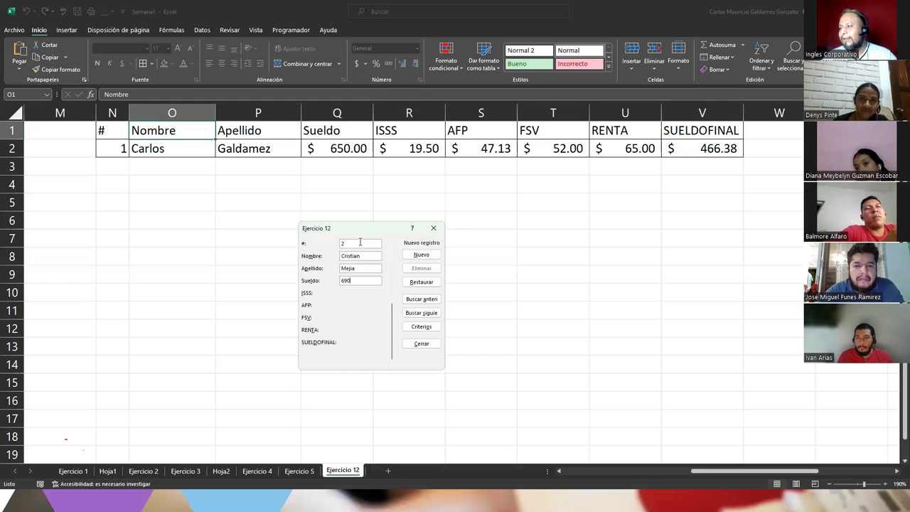
key("Return")
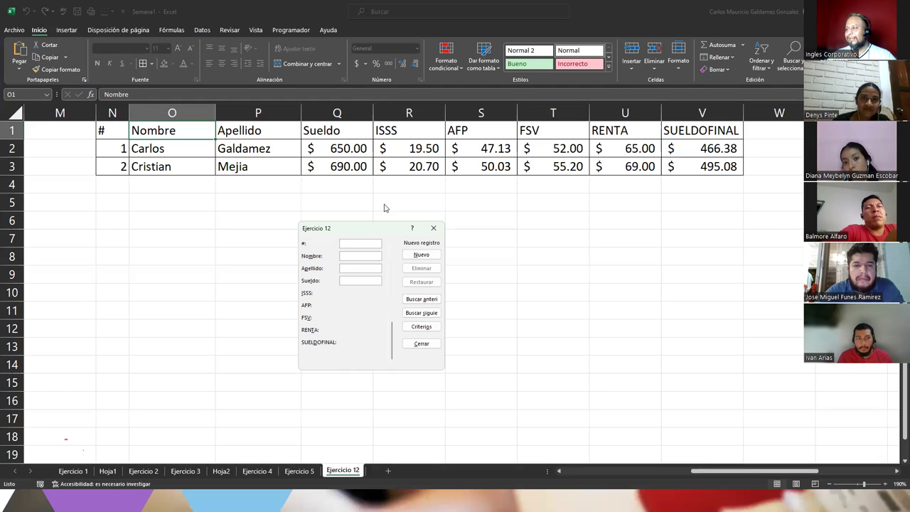
Change the second employee's Sueldo to 700
left_click(414, 302)
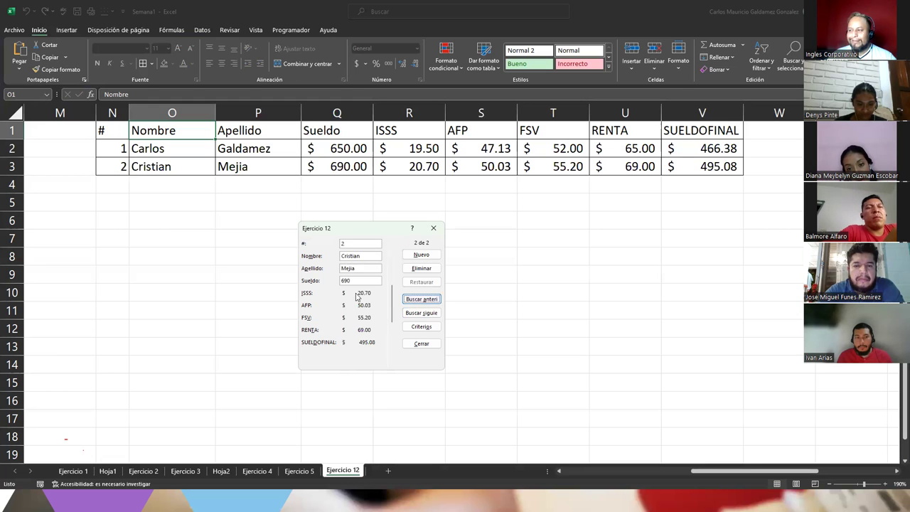
left_click(412, 299)
left_click(420, 312)
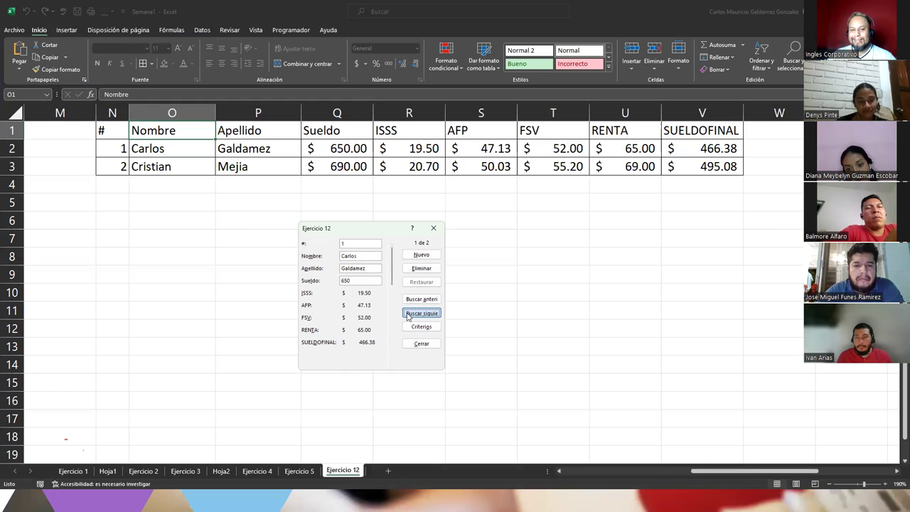
left_click(351, 281)
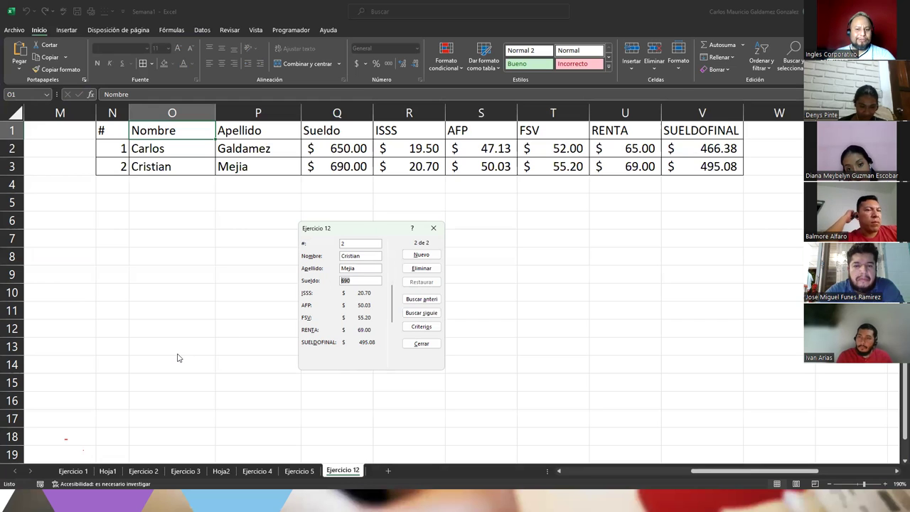
type("700")
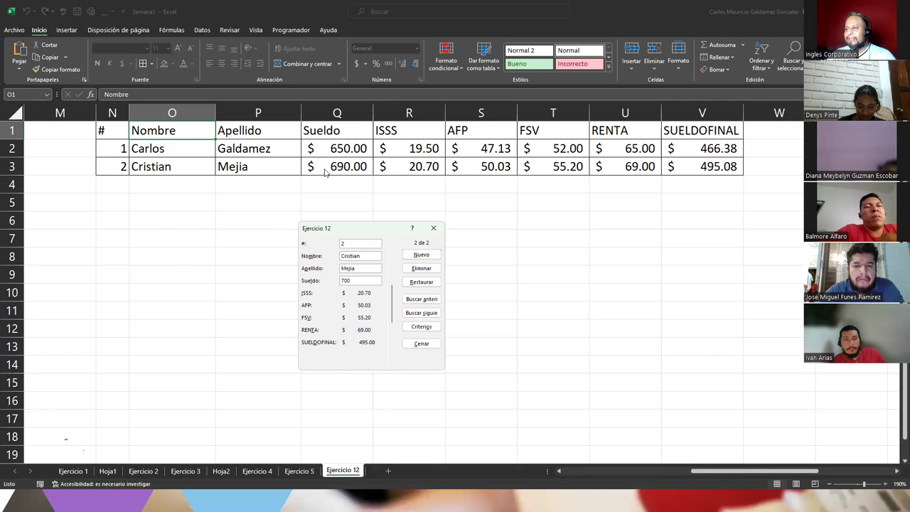
key("Return")
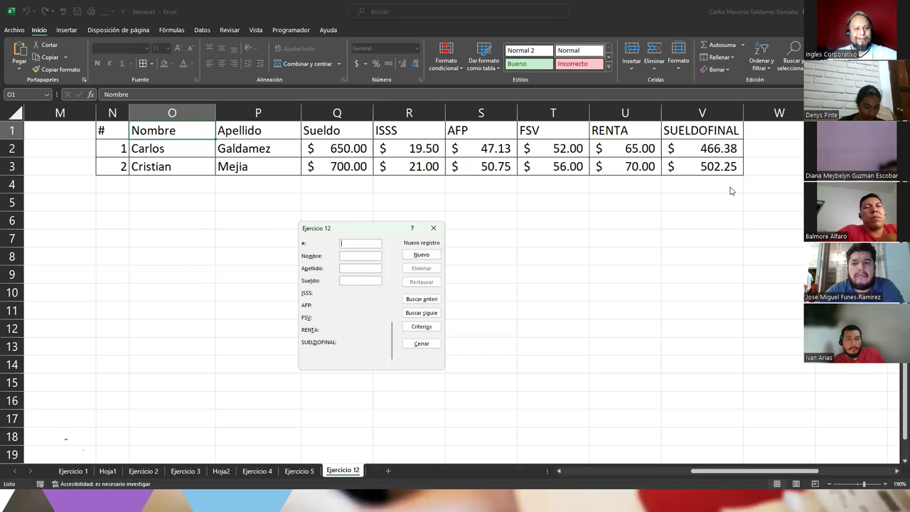
Change the first employee's Sueldo from 650 to 965 and close the form
left_click(419, 300)
left_click(419, 299)
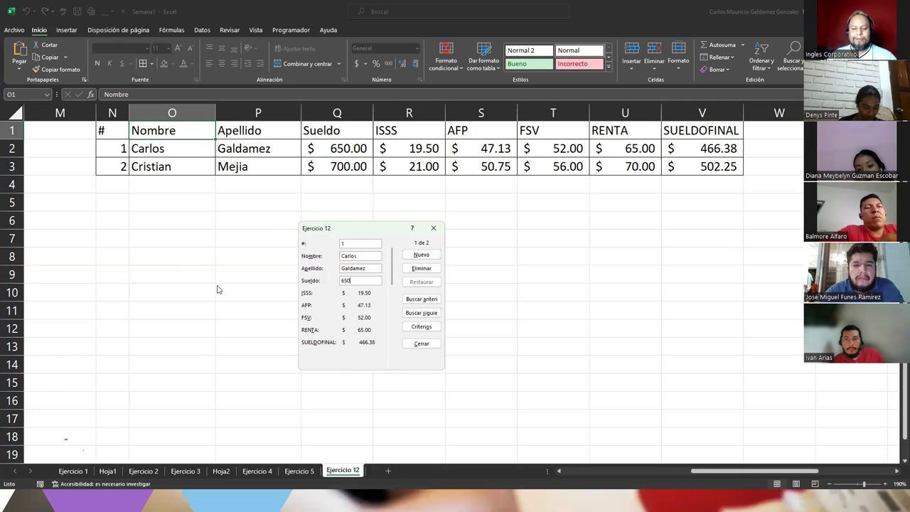
left_click_drag(348, 282, 332, 285)
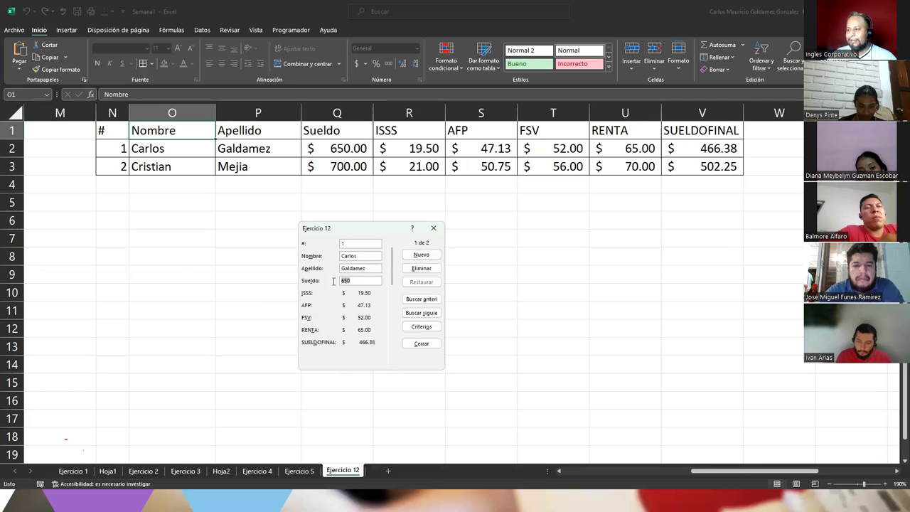
type("9")
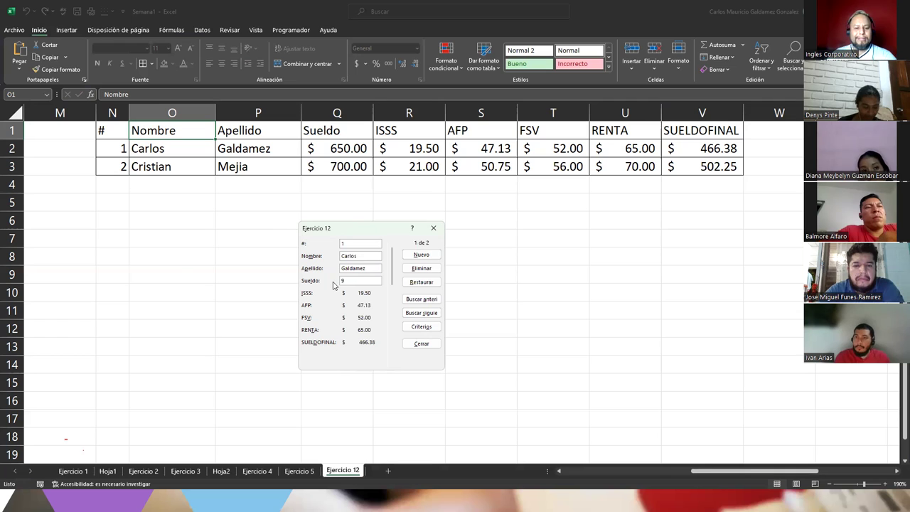
key("Return")
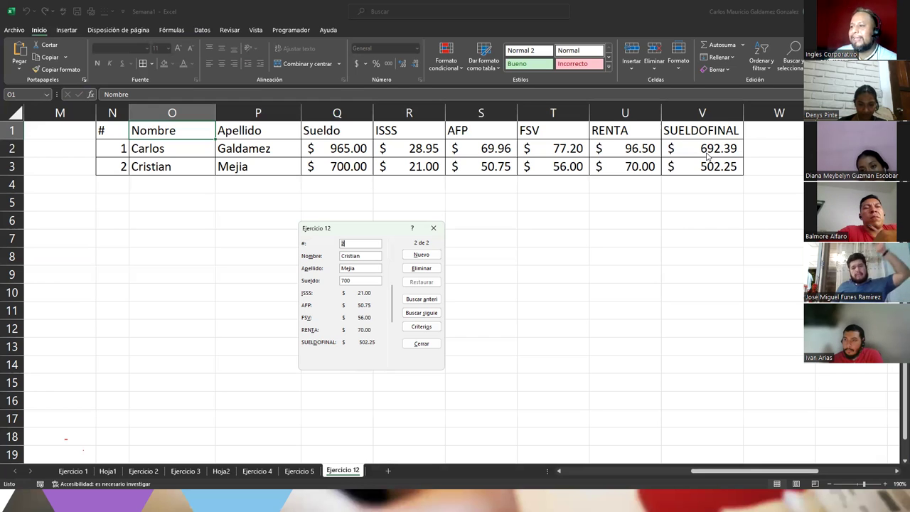
left_click(422, 346)
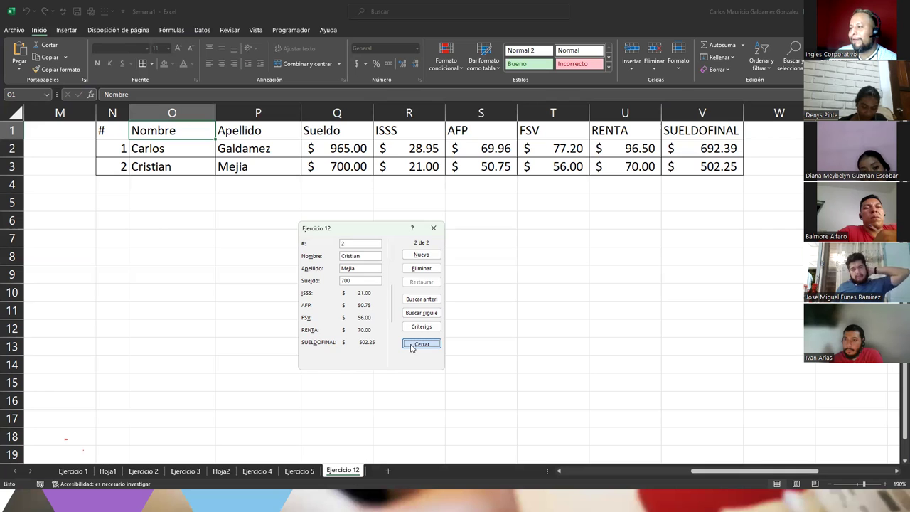
left_click_drag(677, 471, 498, 471)
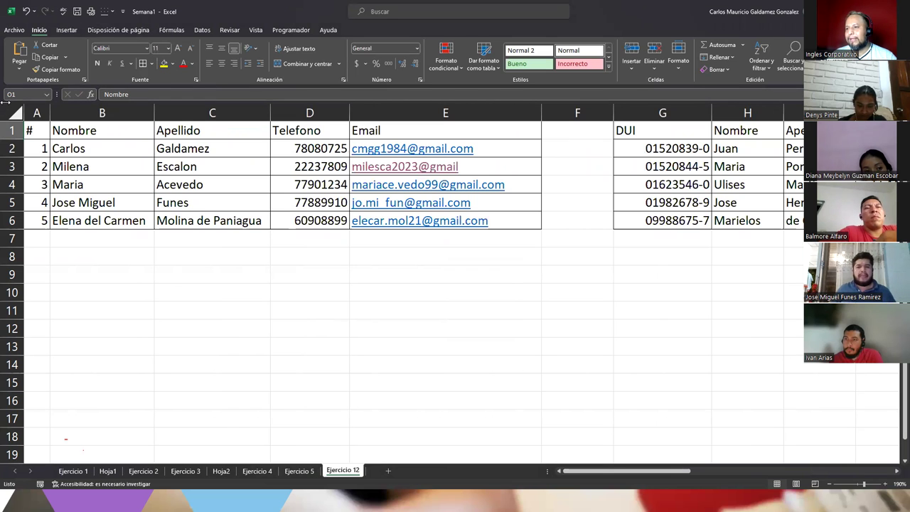
key("super+shift+s")
mouse_move(5, 102)
left_mouse_down()
mouse_move(479, 261)
mouse_move(580, 285)
left_mouse_up()
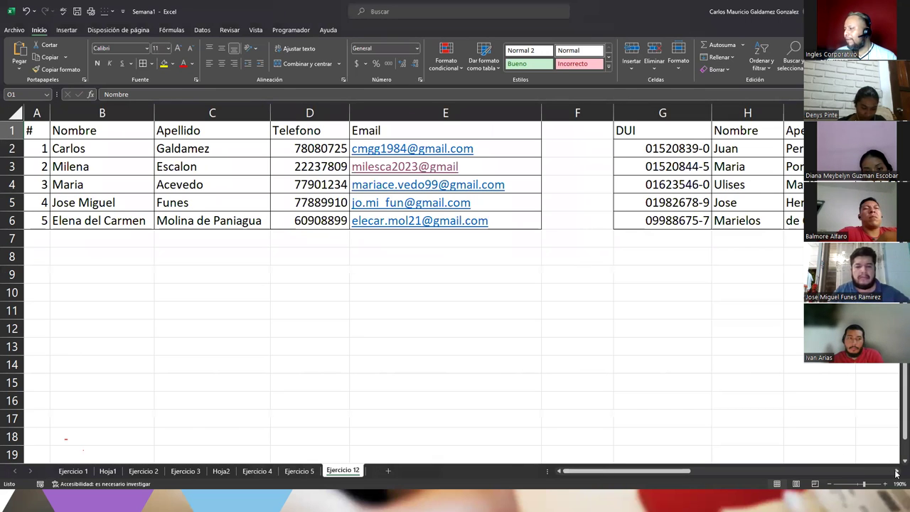
scroll(896, 472, "right", 8)
left_click_drag(652, 475, 621, 472)
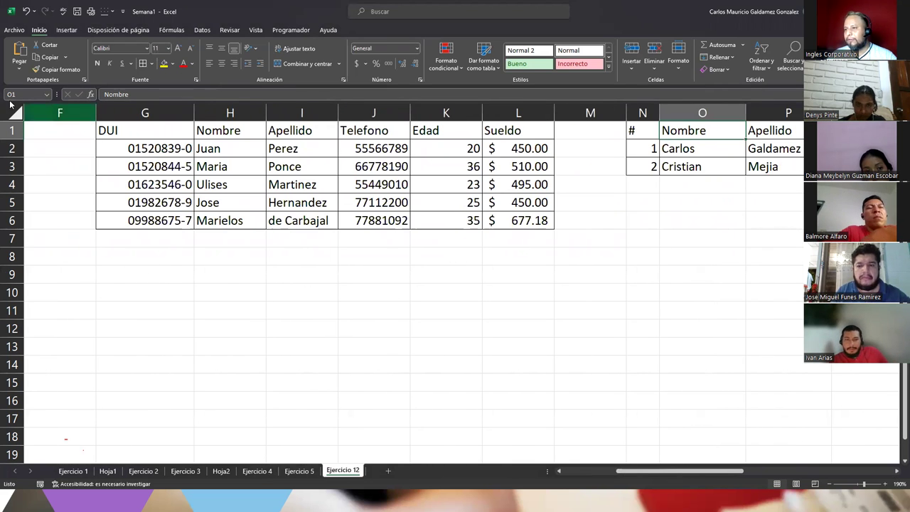
key("super+shift+s")
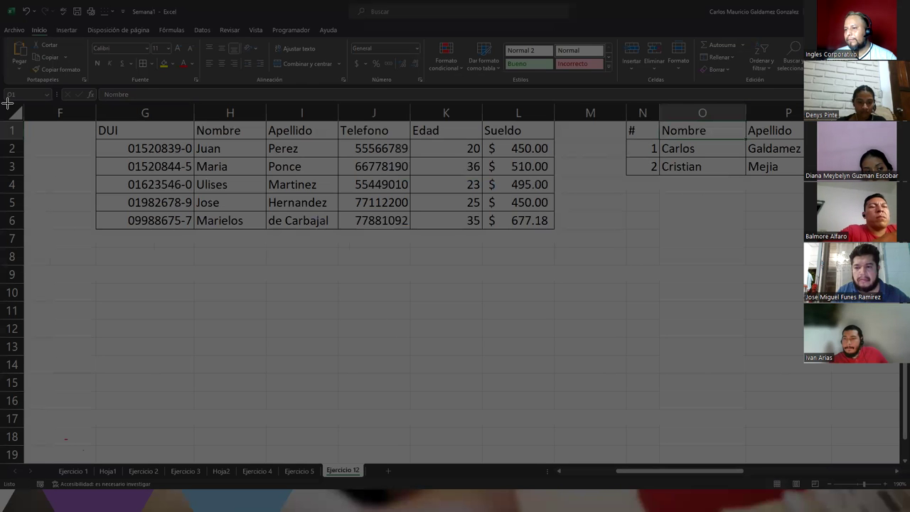
left_click_drag(1, 101, 585, 273)
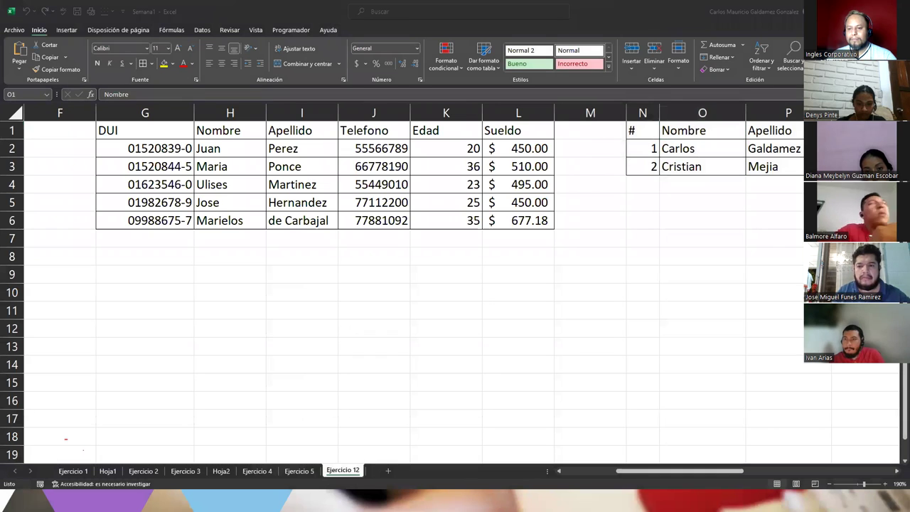
left_click(896, 473)
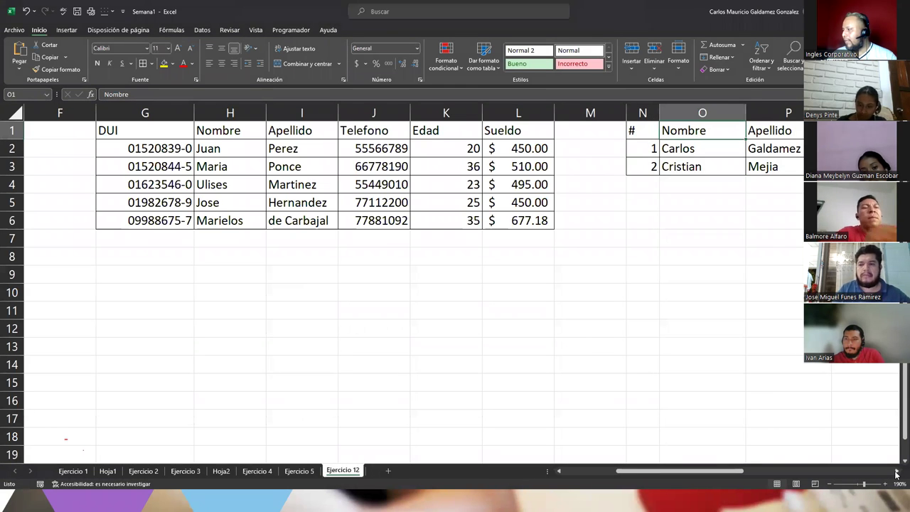
scroll(896, 473, "right", 5)
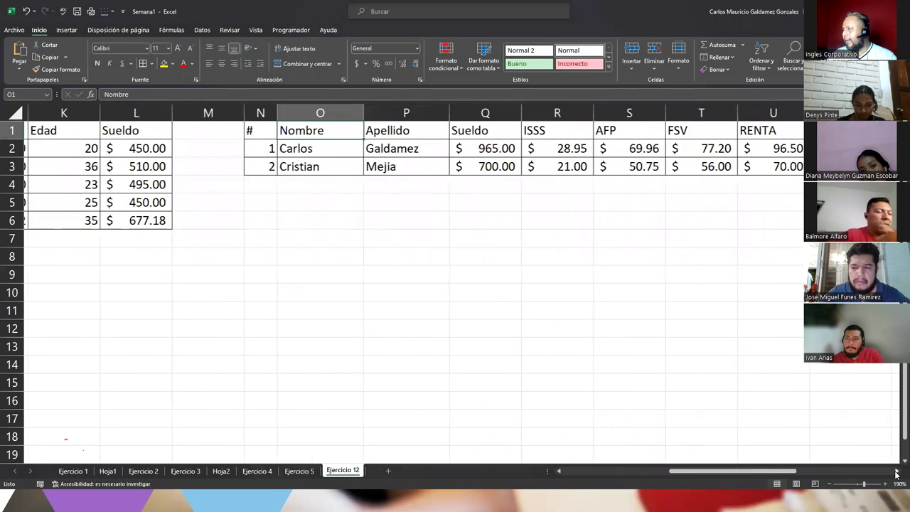
scroll(896, 474, "right", 1)
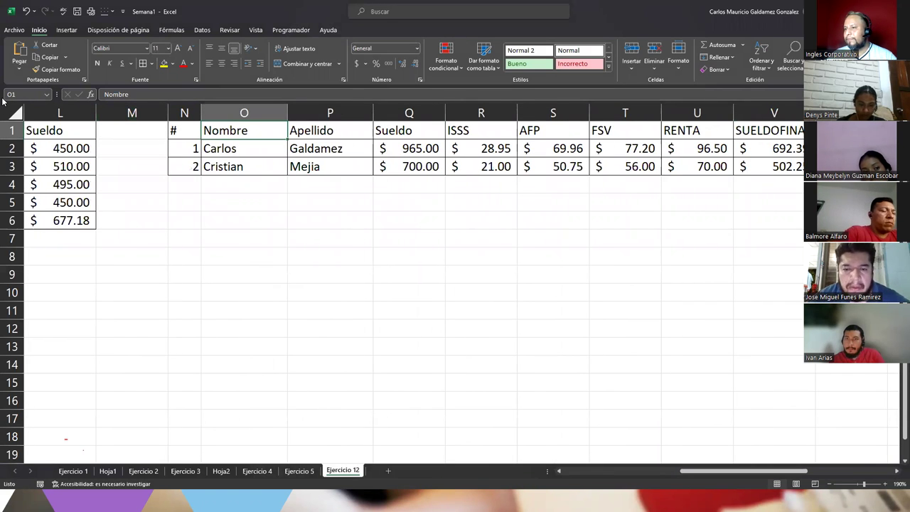
key("super+shift+s")
mouse_move(2, 102)
left_mouse_down()
mouse_move(649, 266)
mouse_move(803, 267)
left_mouse_up()
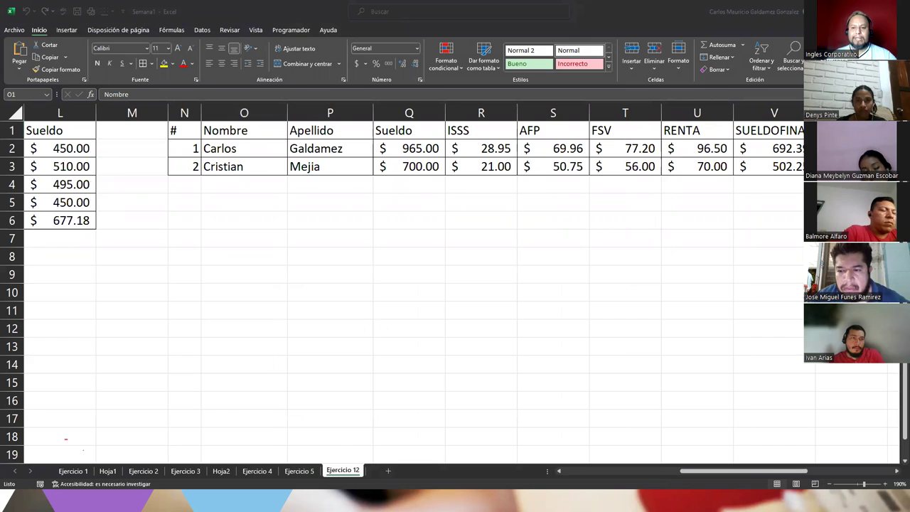
Review the final salary formula in V2 without changing it
left_click(757, 151)
double_click(756, 150)
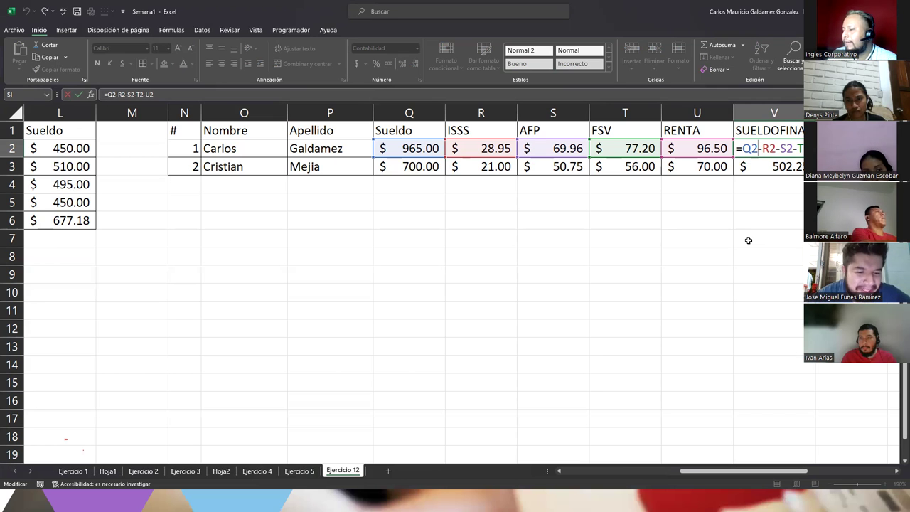
key("ctrl+Return")
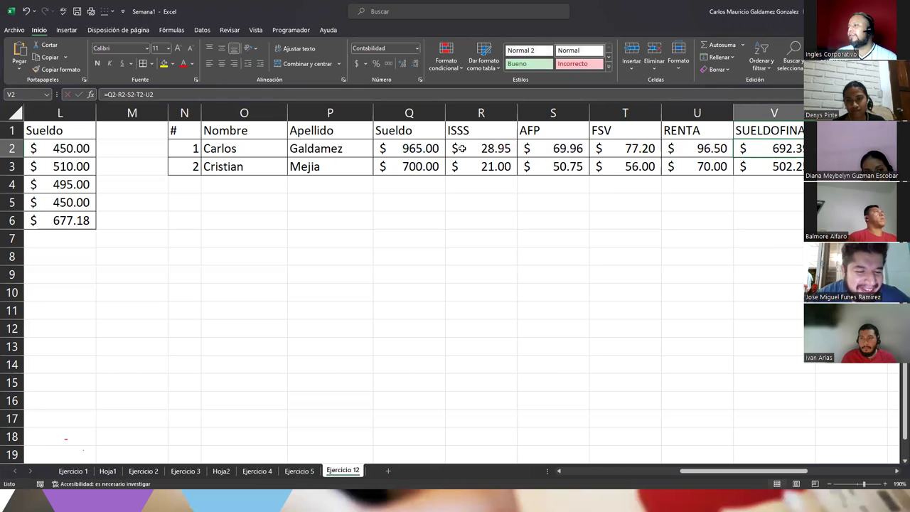
Append rates to the headers in R1:U1: ISSS 3%, AFP 7.25%, FSV 8%, RENTA 10%
left_click(479, 133)
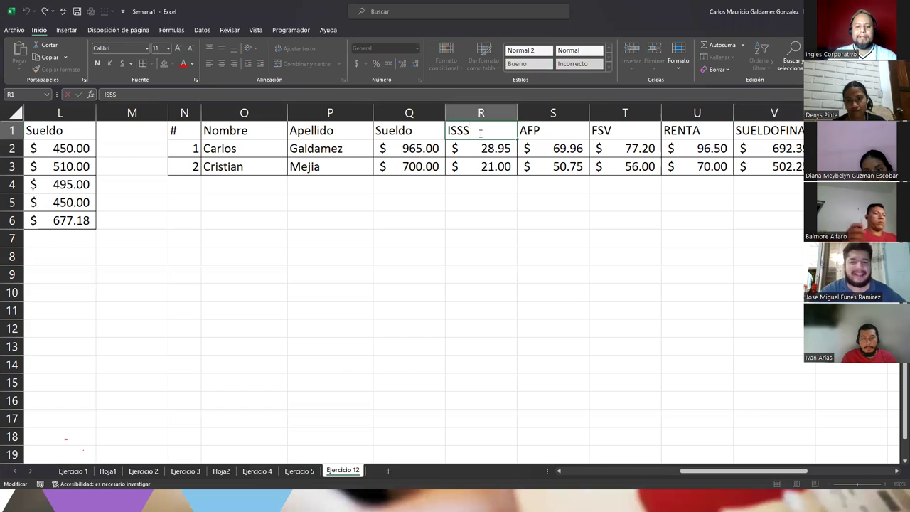
type("3%")
key("Tab")
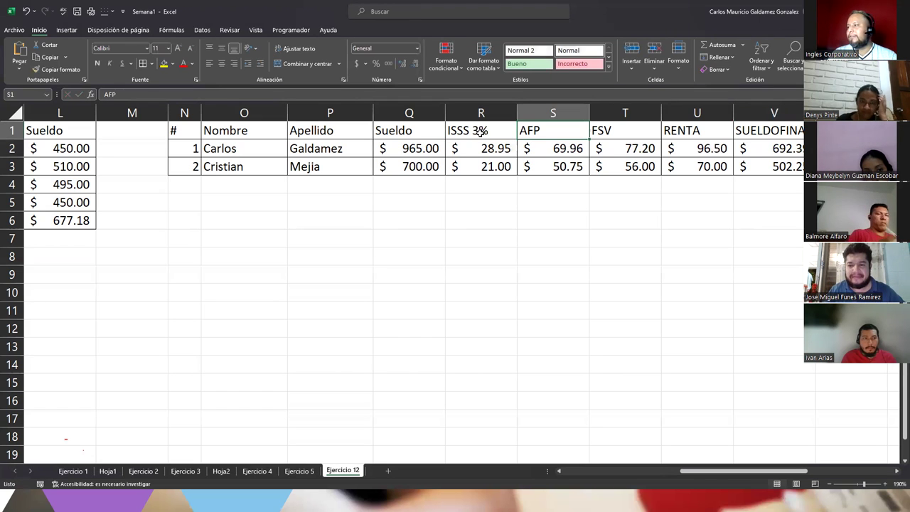
key("F2")
type("7.25%")
key("Tab")
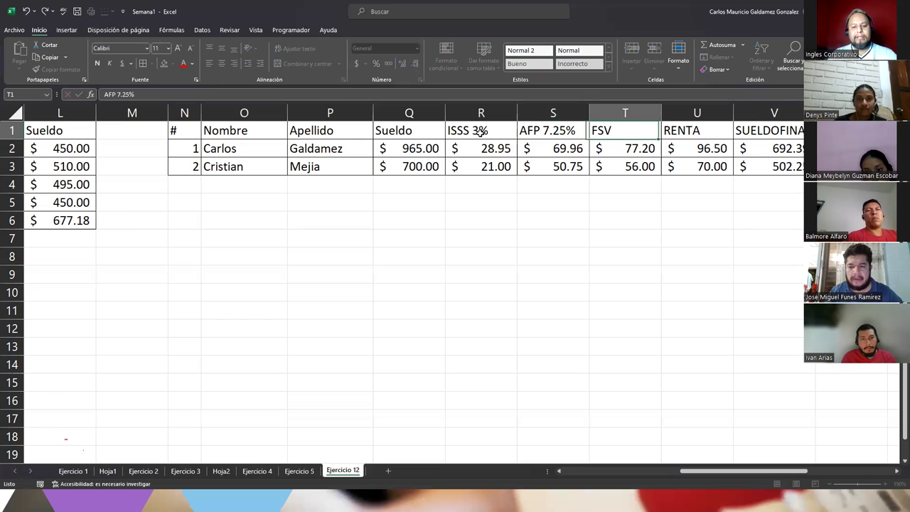
key("F2")
type("%")
key("Tab")
key("F2")
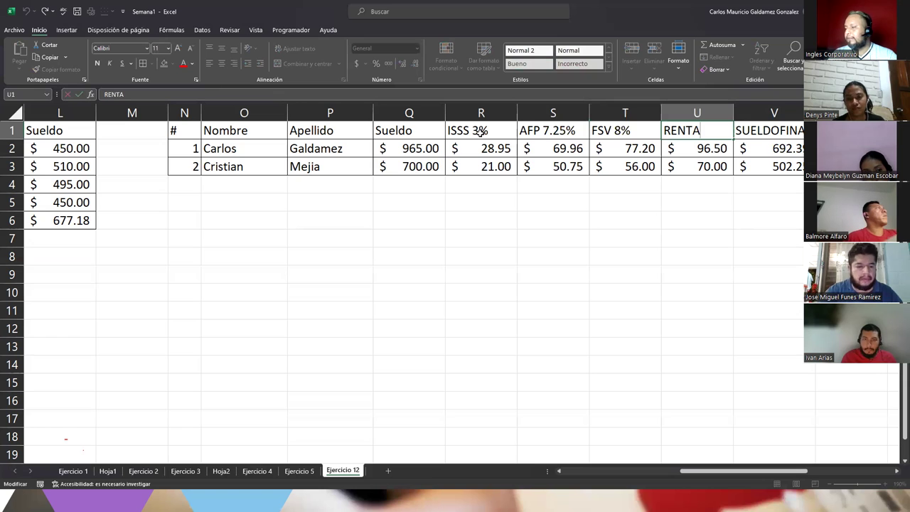
type("10%")
key("Return")
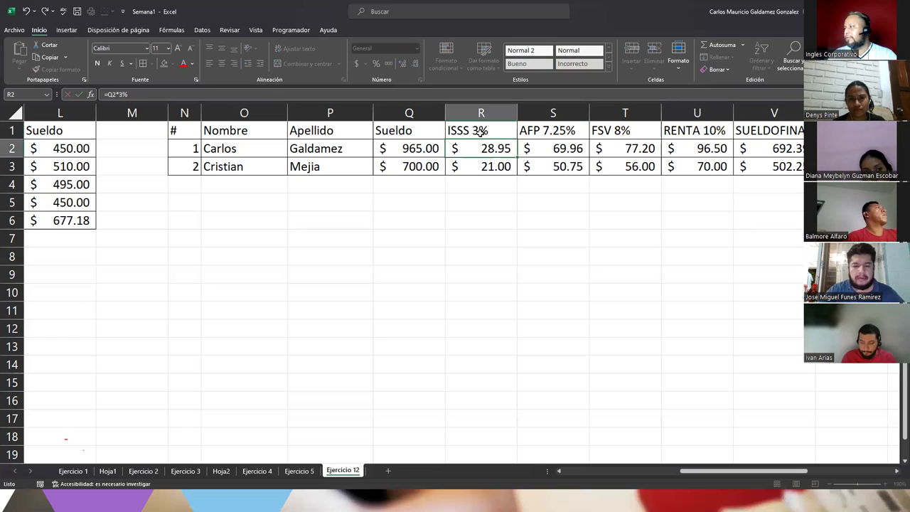
Check the row 2 deduction formulas and show the cells referenced by V2's formula
key("Right")
key("Right")
key("Right")
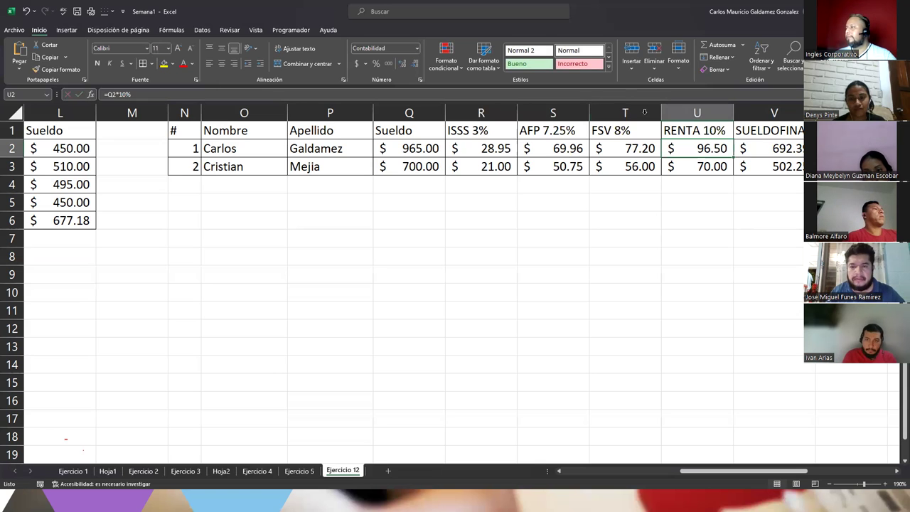
left_click(777, 149)
key("F2")
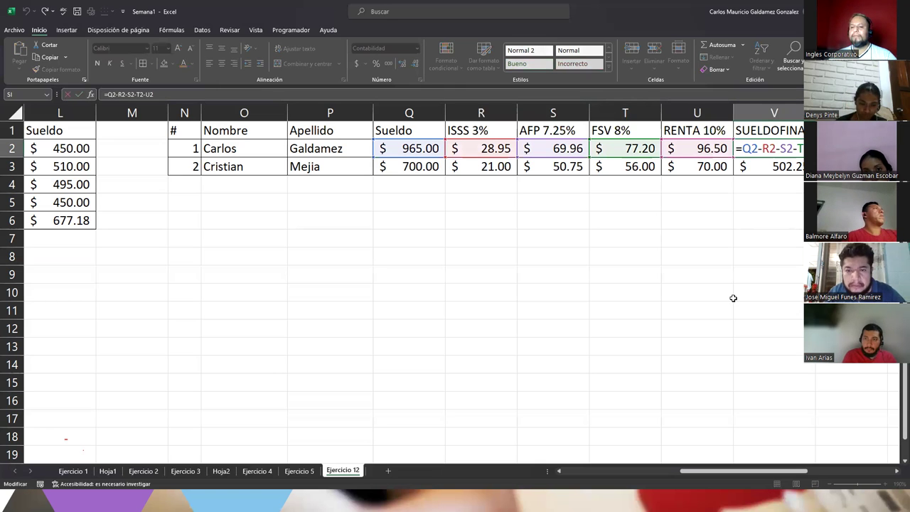
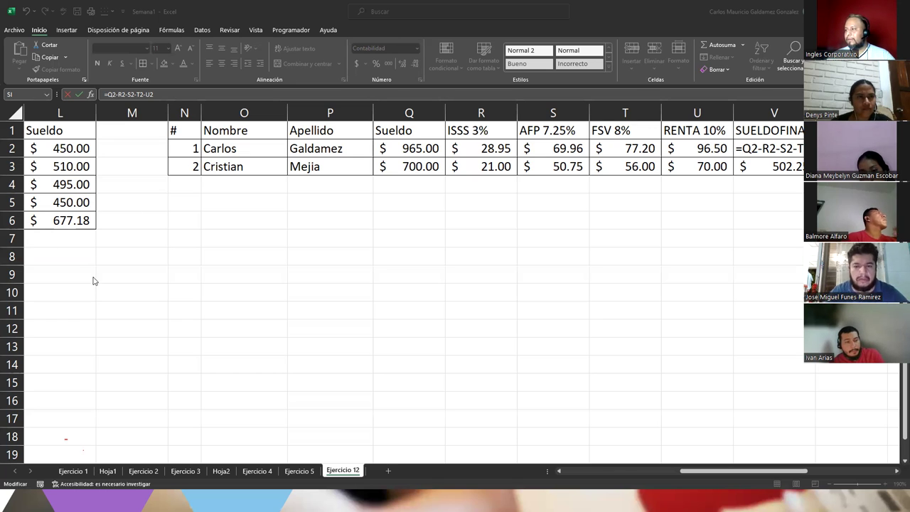
Cancel the unfinished V2 formula edit and select the five Telefono numbers in D2:D6
left_click(717, 470)
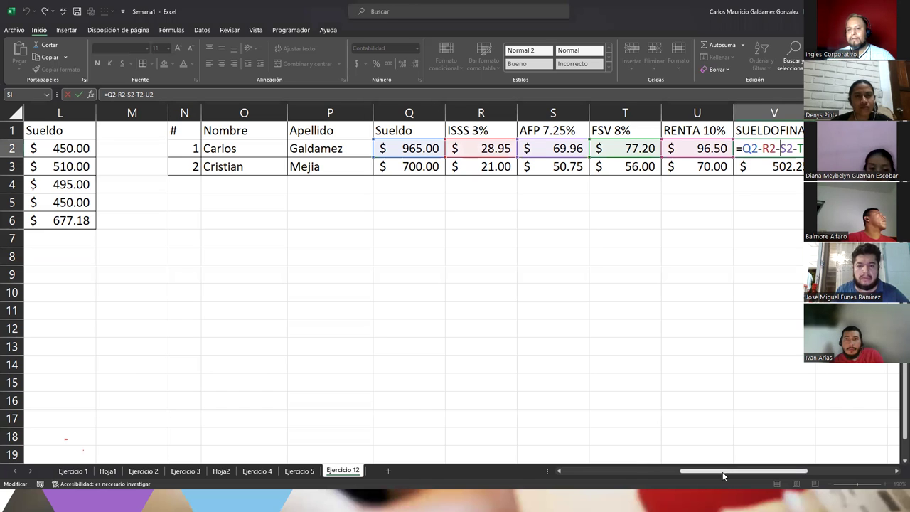
left_click(569, 471)
left_click_drag(588, 472, 567, 472)
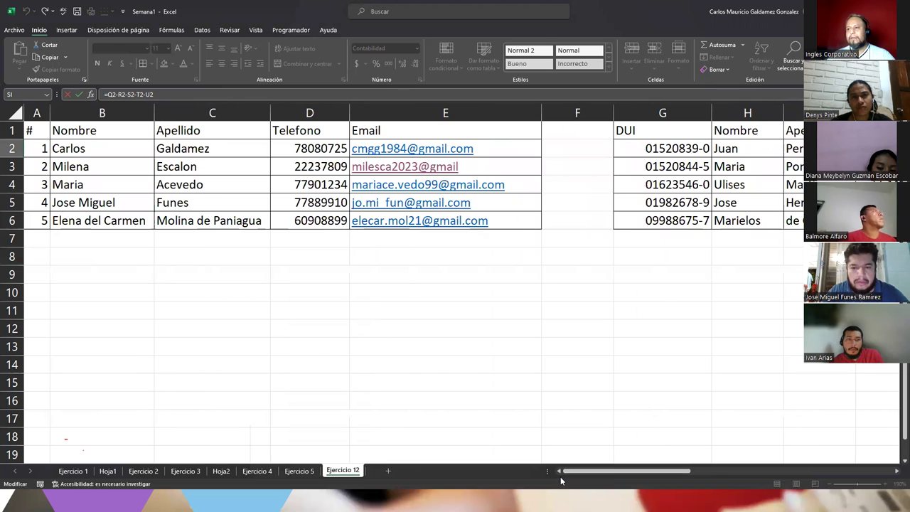
left_click_drag(280, 153, 298, 199)
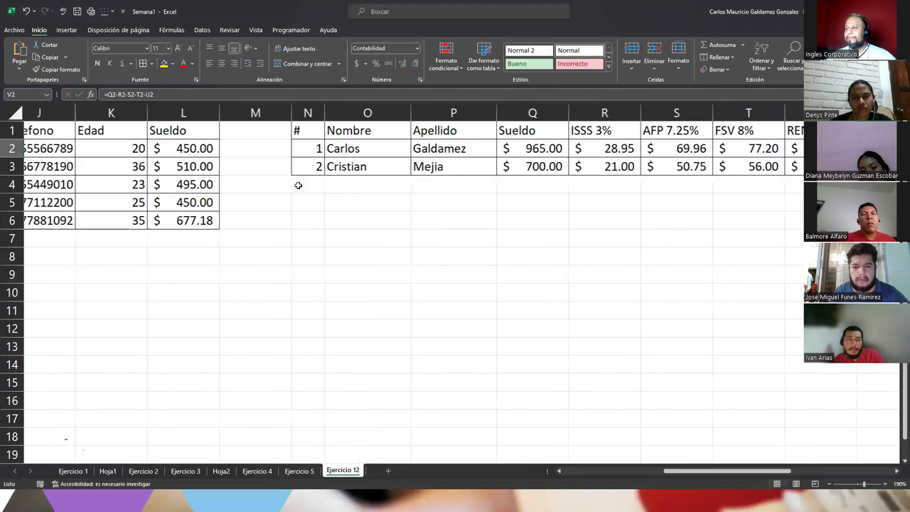
key("Escape")
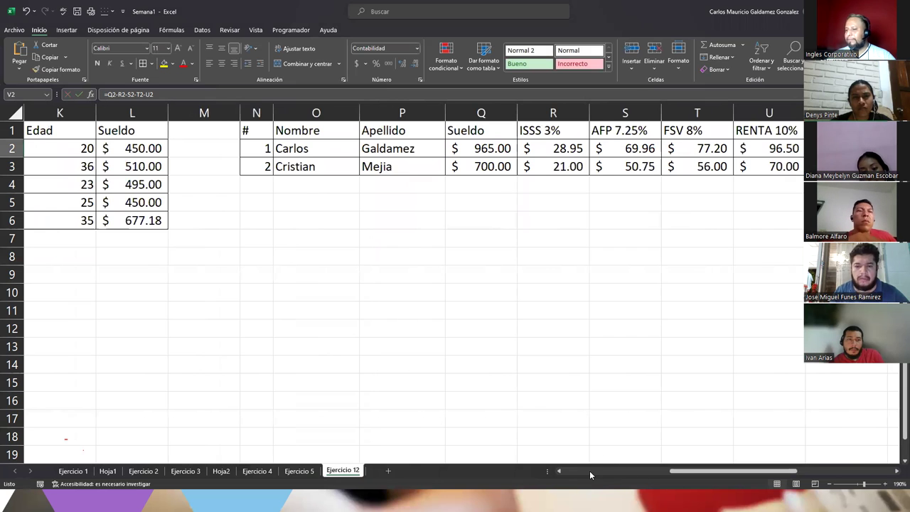
left_click(589, 471)
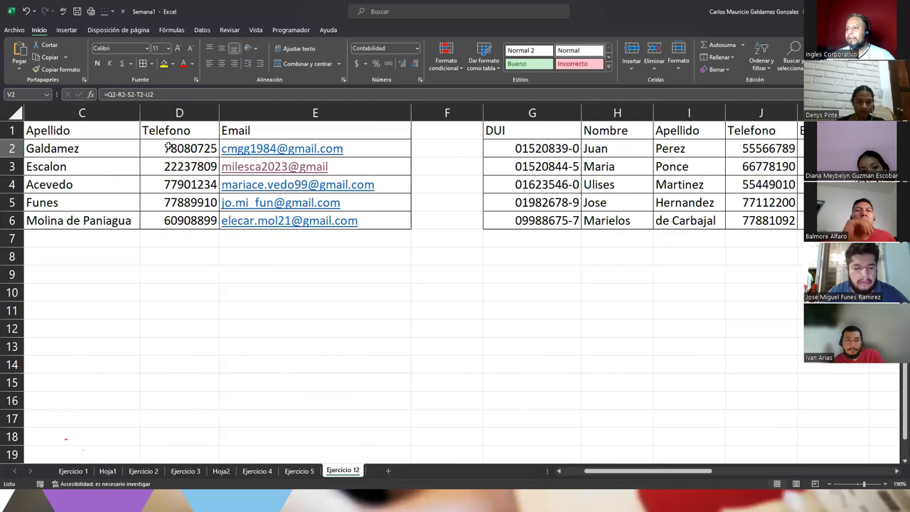
left_click_drag(167, 149, 169, 217)
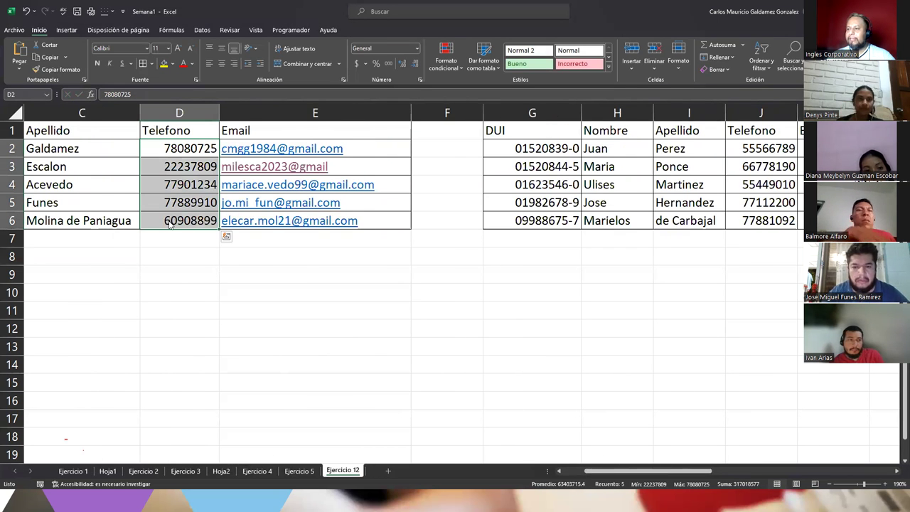
Give D2:D6 the custom format ####-#### so phones read like 7808-0725
right_click(171, 222)
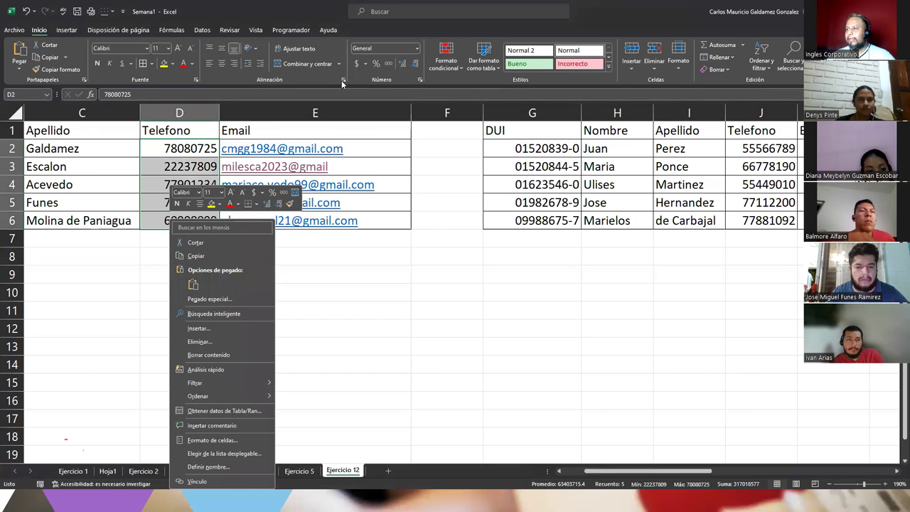
left_click(418, 78)
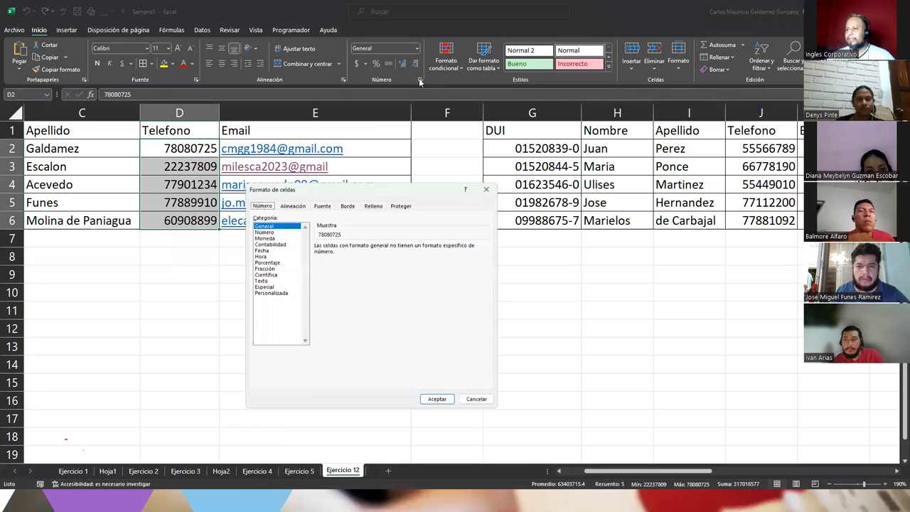
left_click(281, 294)
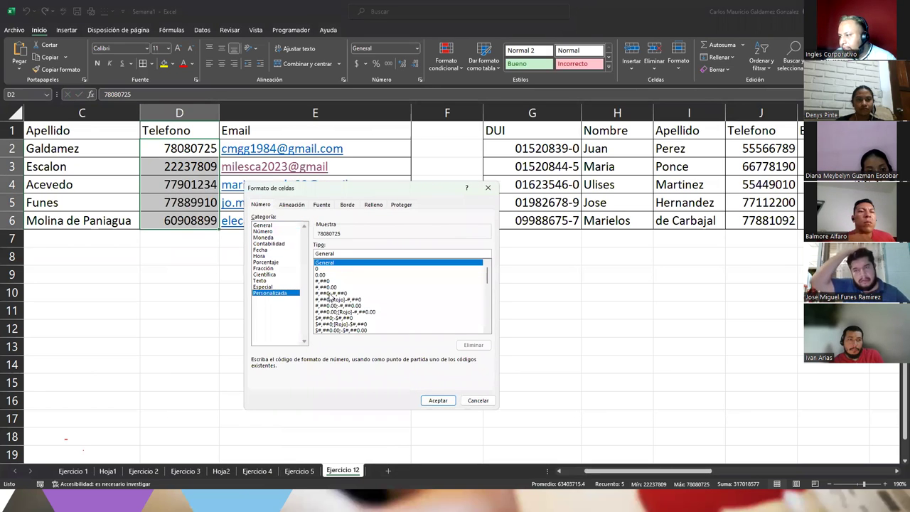
left_click(331, 292)
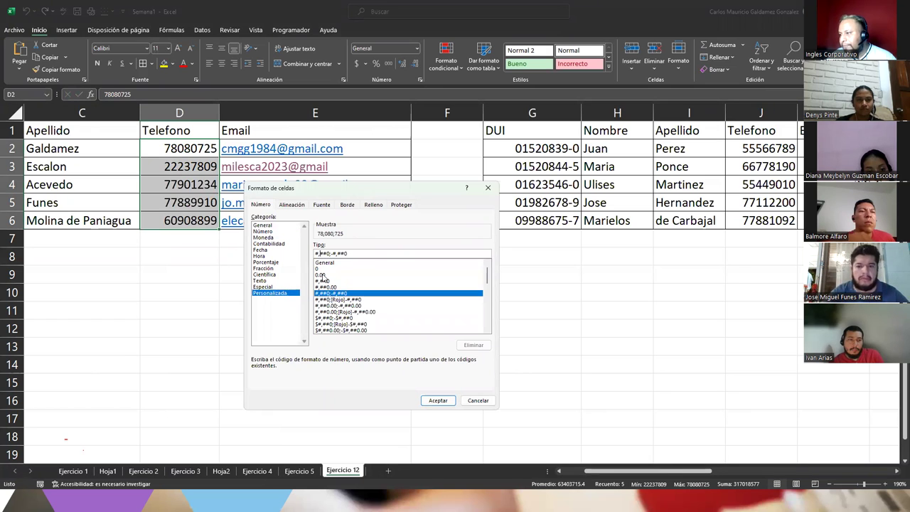
key("BackSpace")
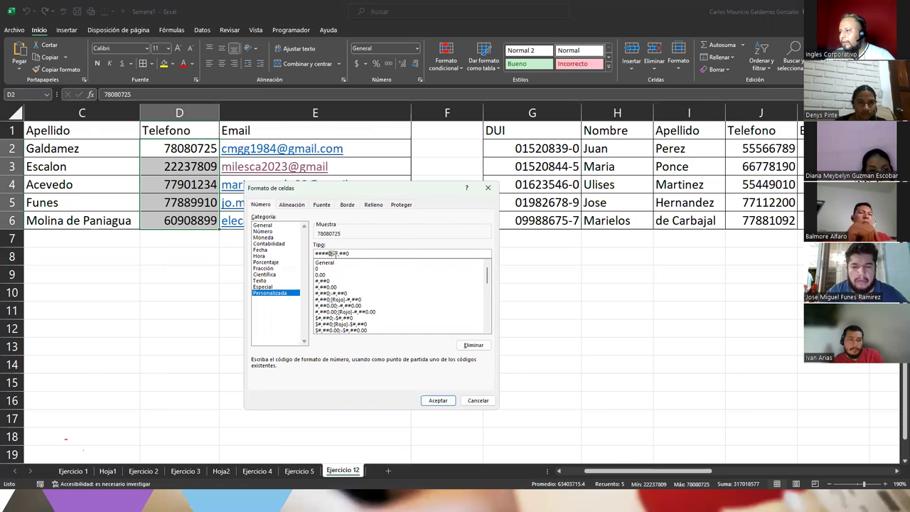
type("-")
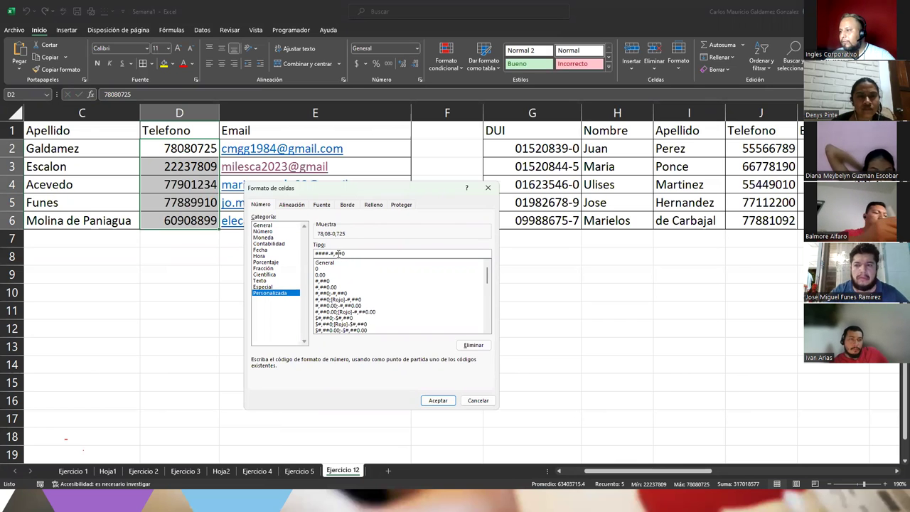
key("BackSpace")
type("#")
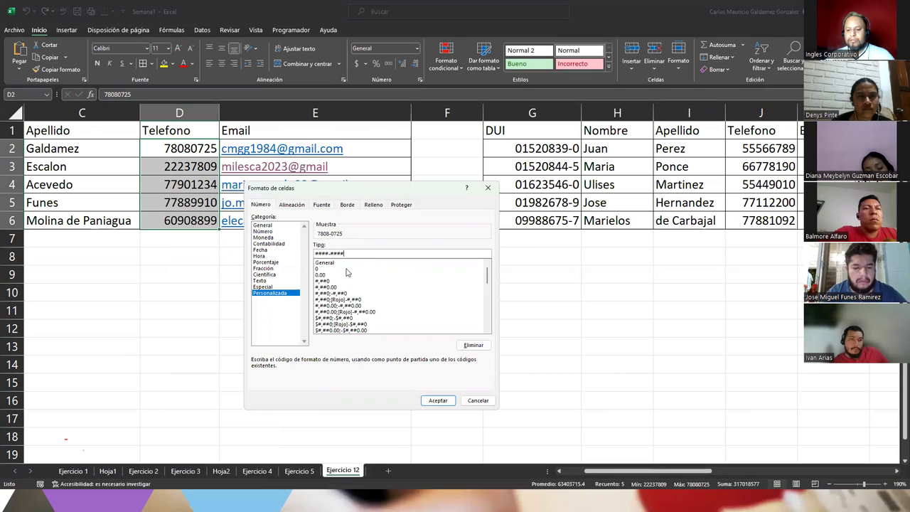
left_click(437, 400)
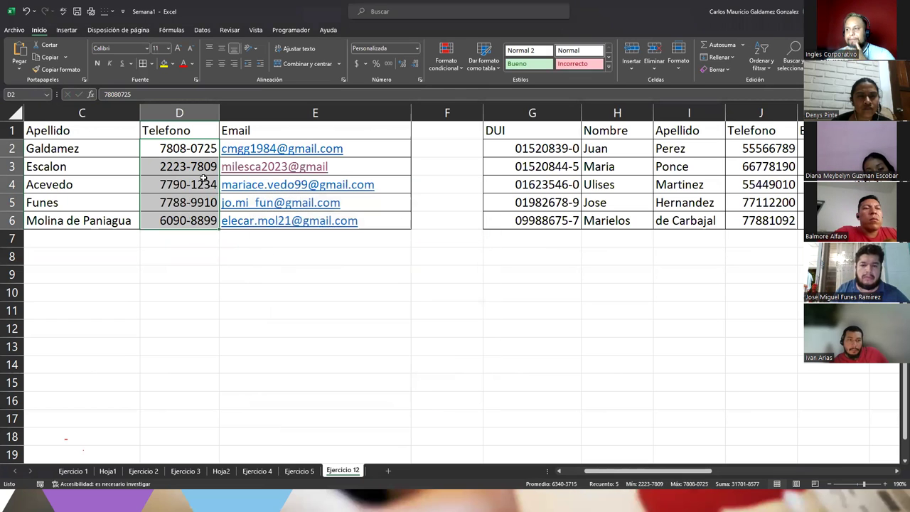
left_click(164, 149)
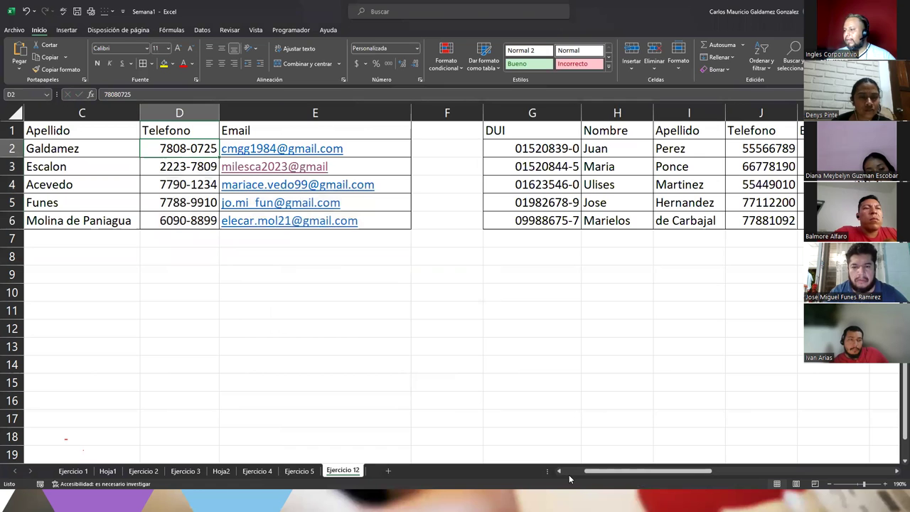
left_click_drag(570, 472, 549, 471)
In the data form, create a new record filling Nombre, Apellido, Telefono and Email for row 7
left_click(106, 165)
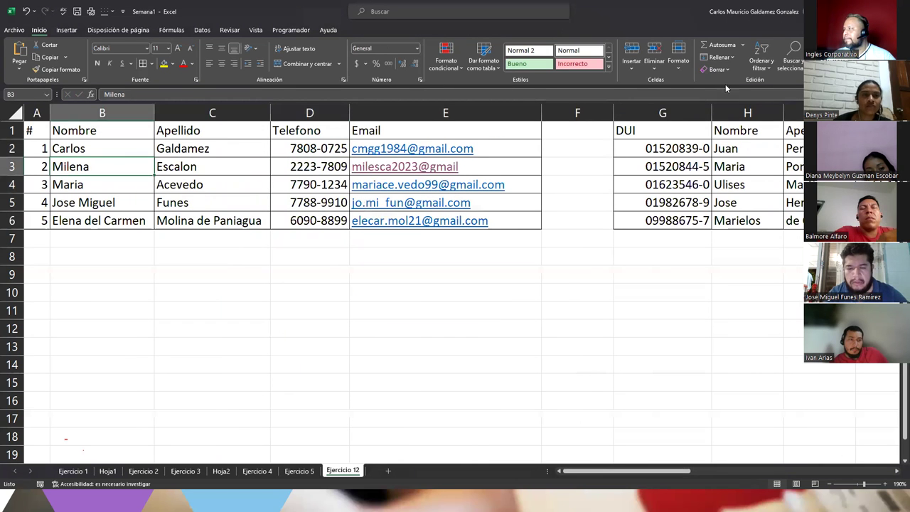
key("alt+d")
key("o")
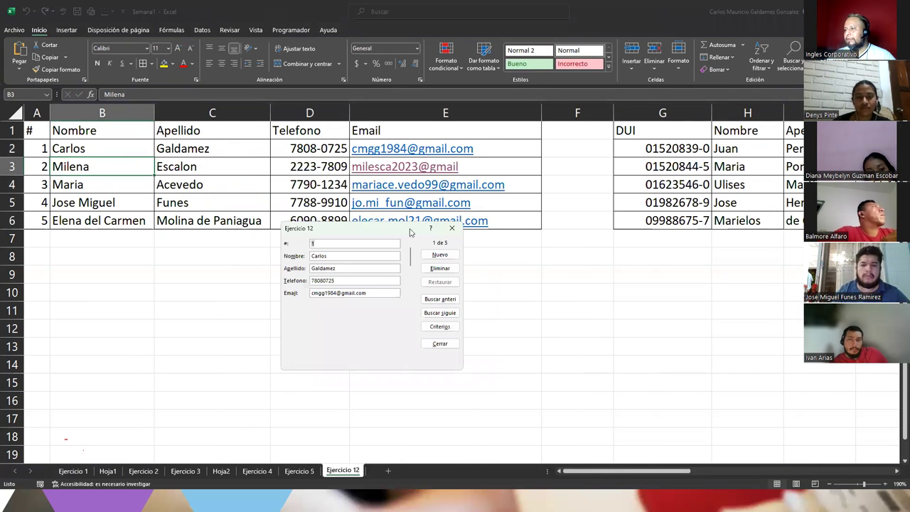
left_click(457, 289)
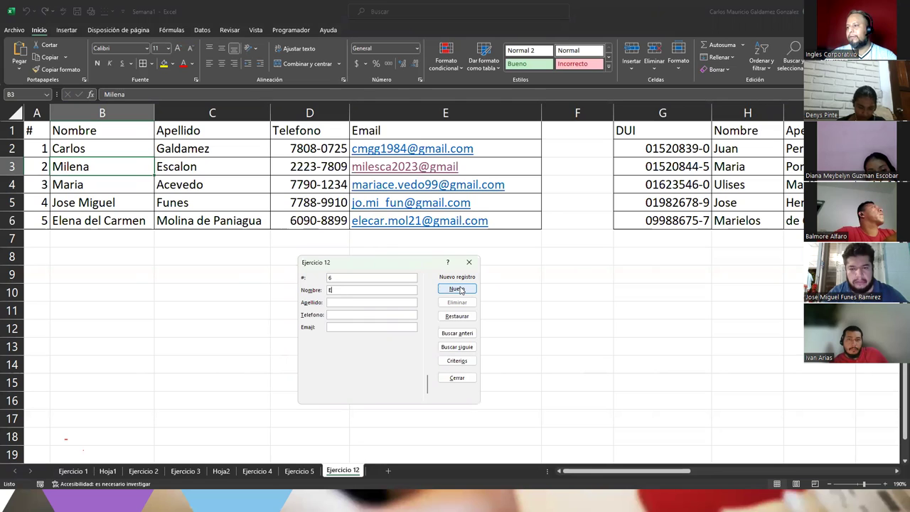
key("Tab")
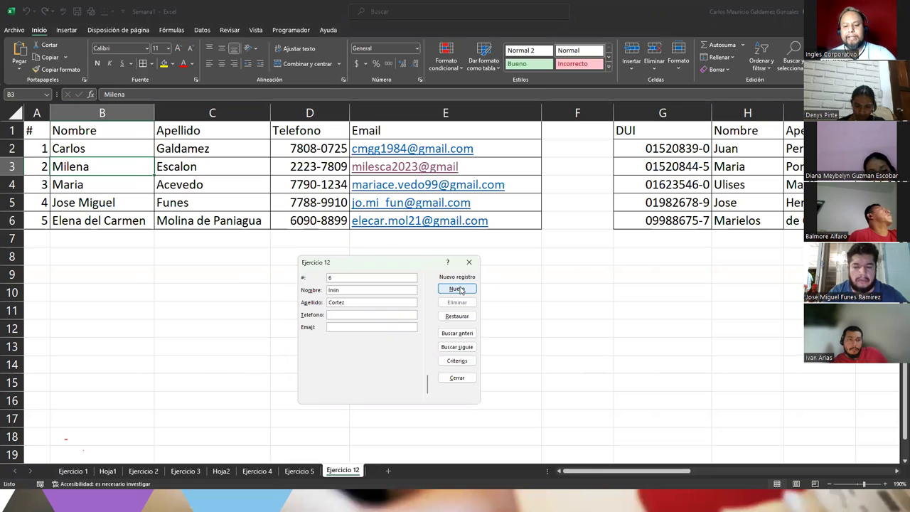
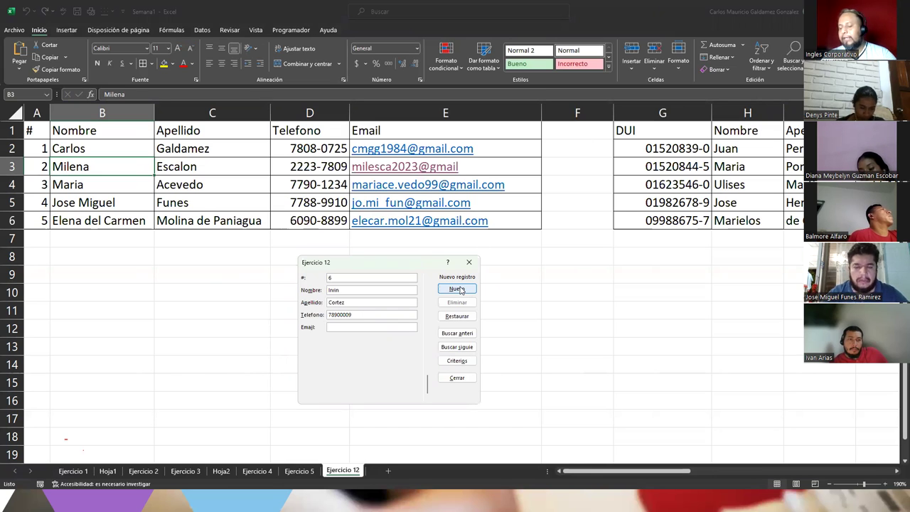
key("Tab")
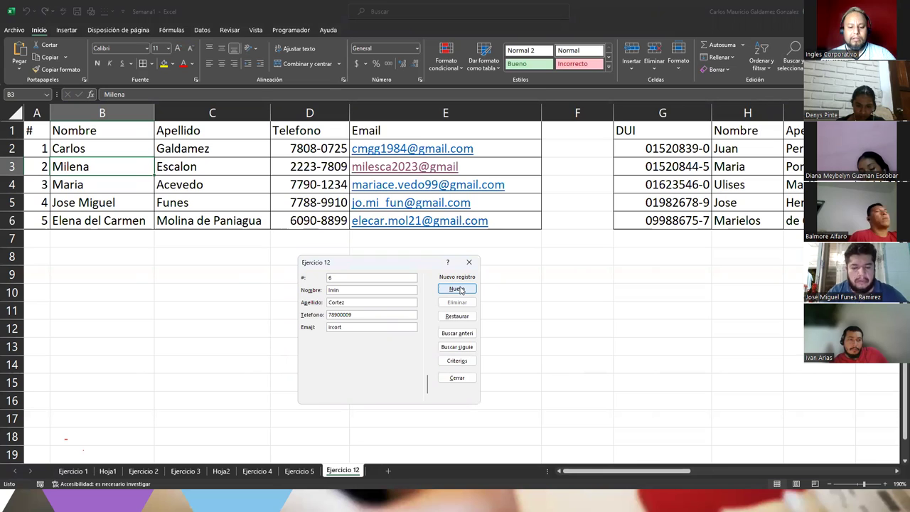
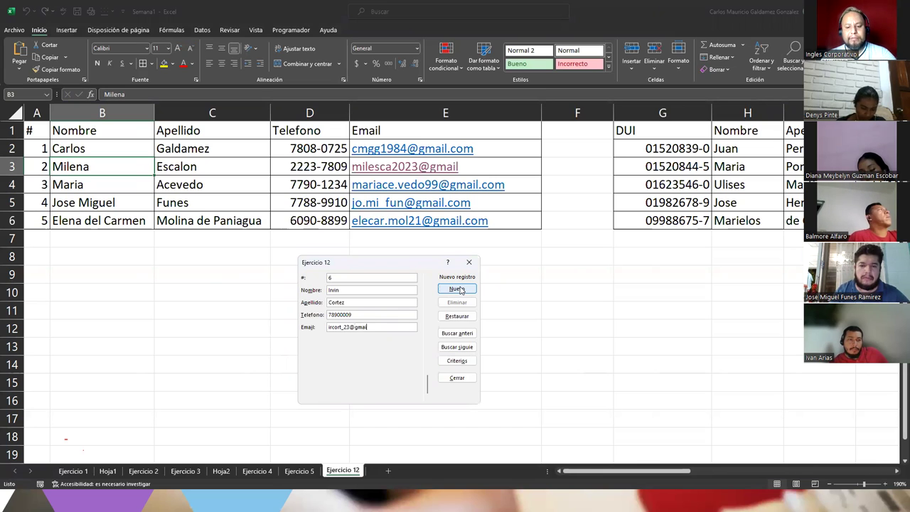
left_click(459, 290)
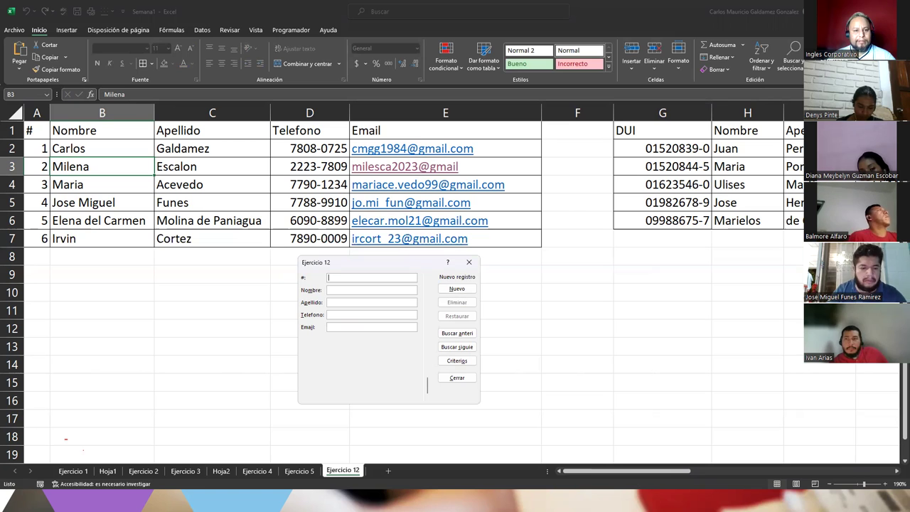
Close the data form and copy the salary table's header row N1:V1
left_click(457, 378)
scroll(363, 297, "down", 1, "ctrl")
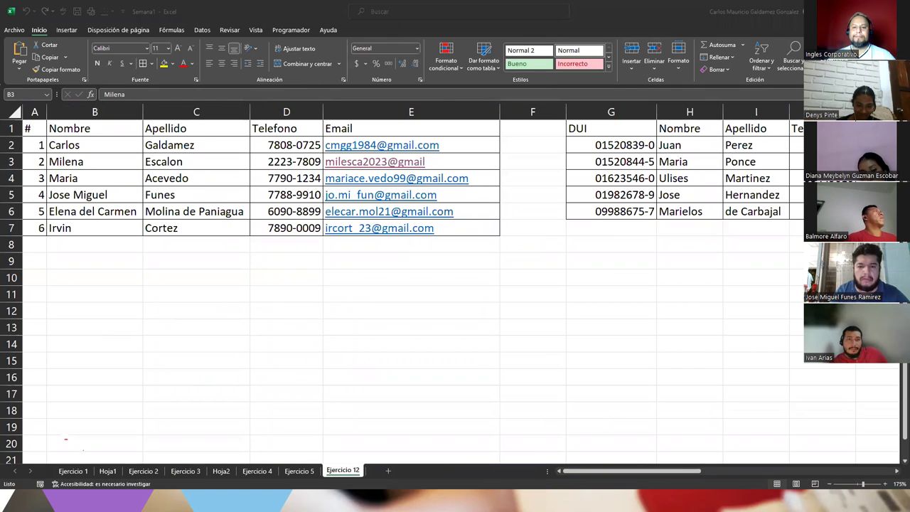
mouse_move(895, 475)
left_mouse_down()
mouse_move(688, 472)
mouse_move(701, 471)
left_mouse_up()
left_click_drag(235, 129, 751, 132)
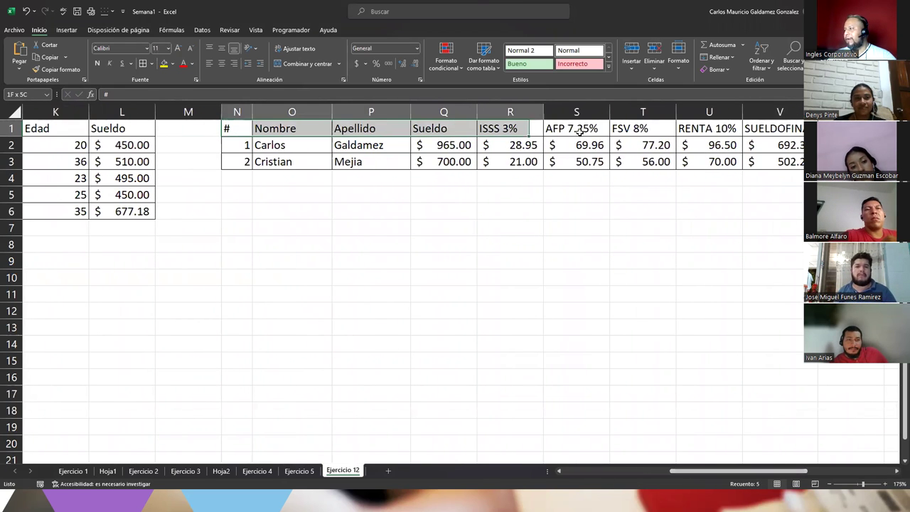
key("ctrl+c")
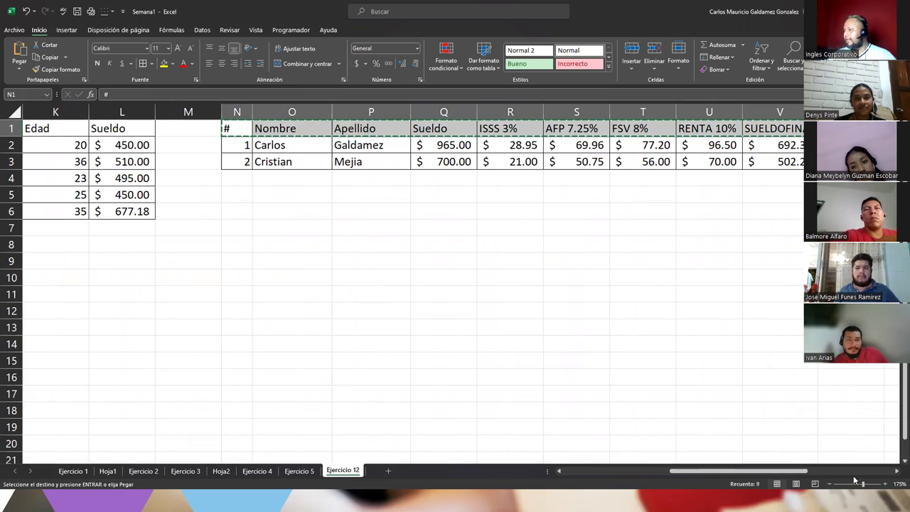
Cancel the pending copy and scroll right to the empty columns past the salary table
left_click(896, 472)
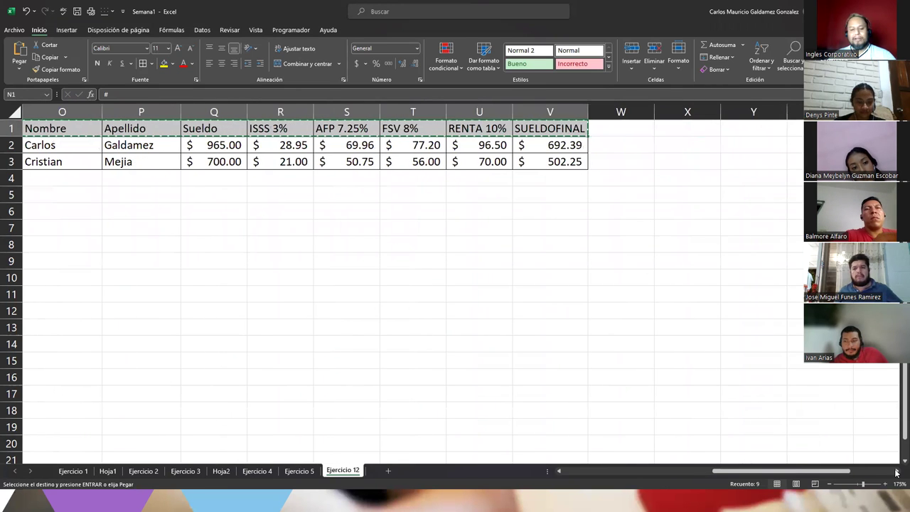
key("Escape")
left_click(896, 471)
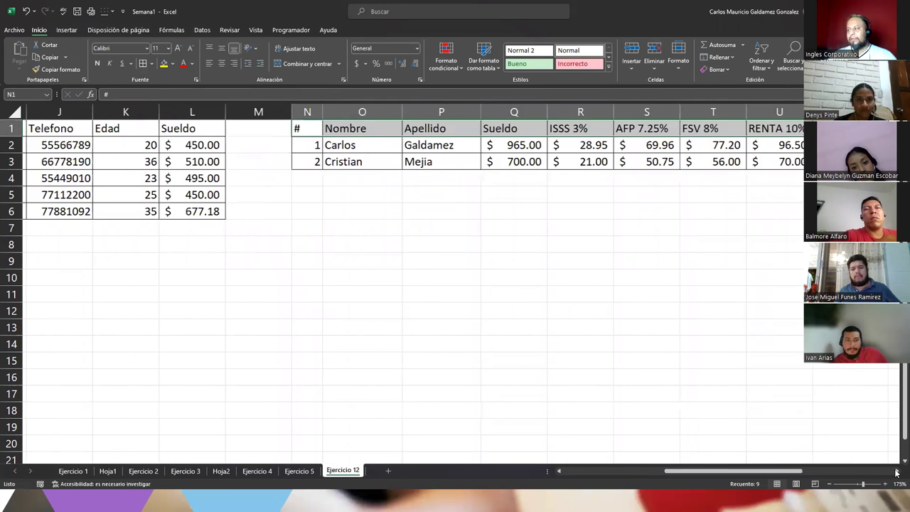
left_click(896, 472)
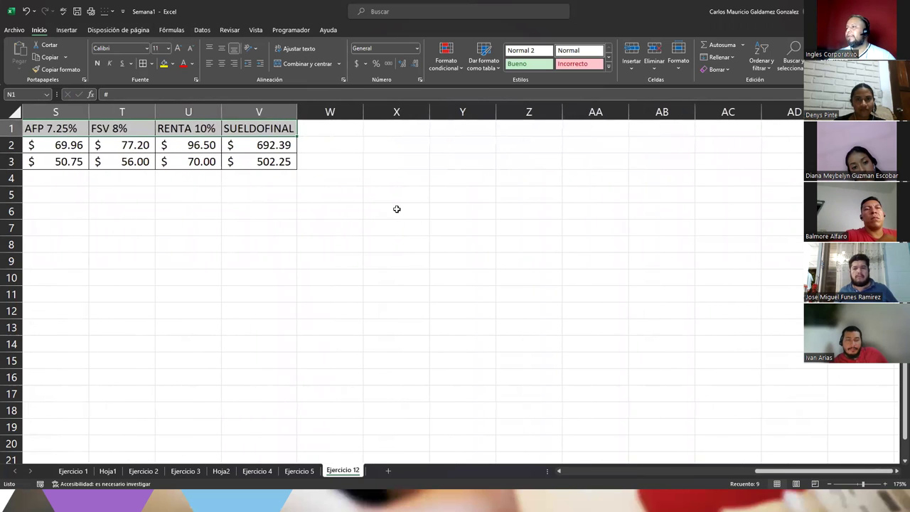
Type headers #, Carnet, Nombre, Apellido, Grado and Seccion across X1:AC1
left_click(394, 129)
type("#")
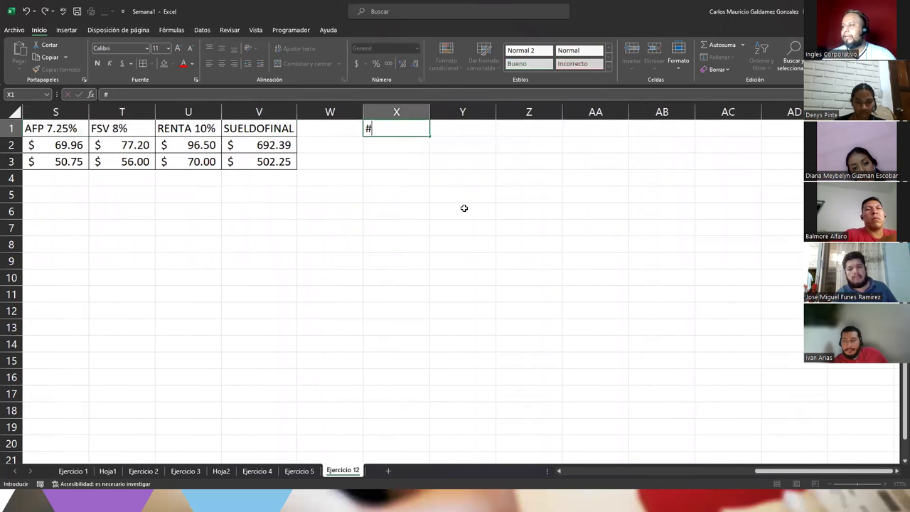
key("Tab")
type("Carnet")
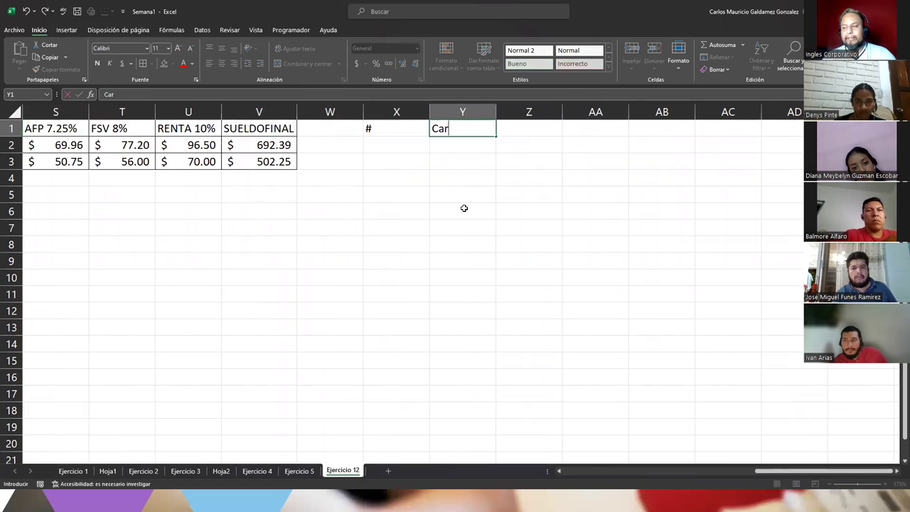
key("Tab")
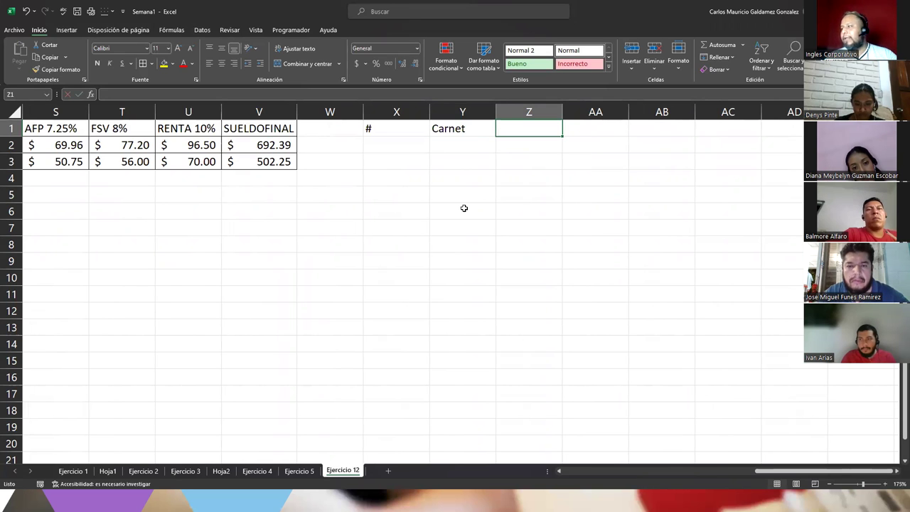
type("Nombre")
key("Tab")
type("Apell")
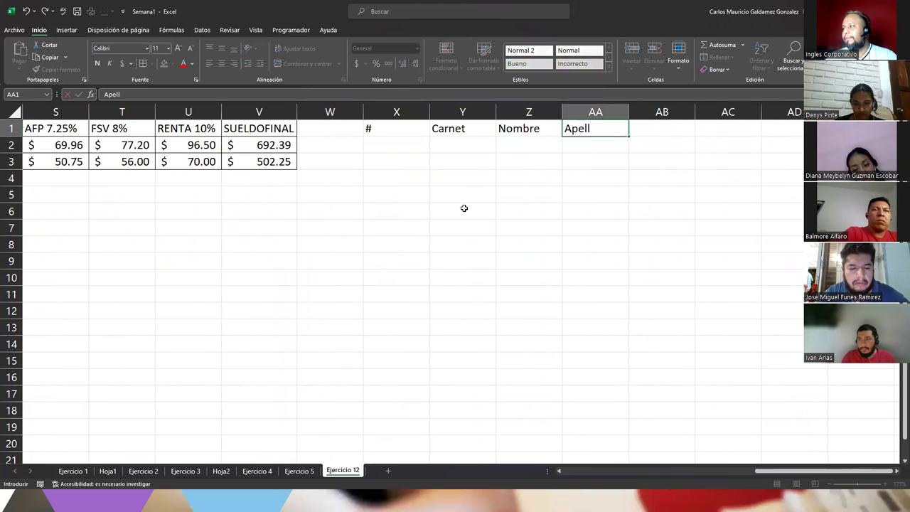
type("ido")
key("Tab")
type("Grado")
key("Tab")
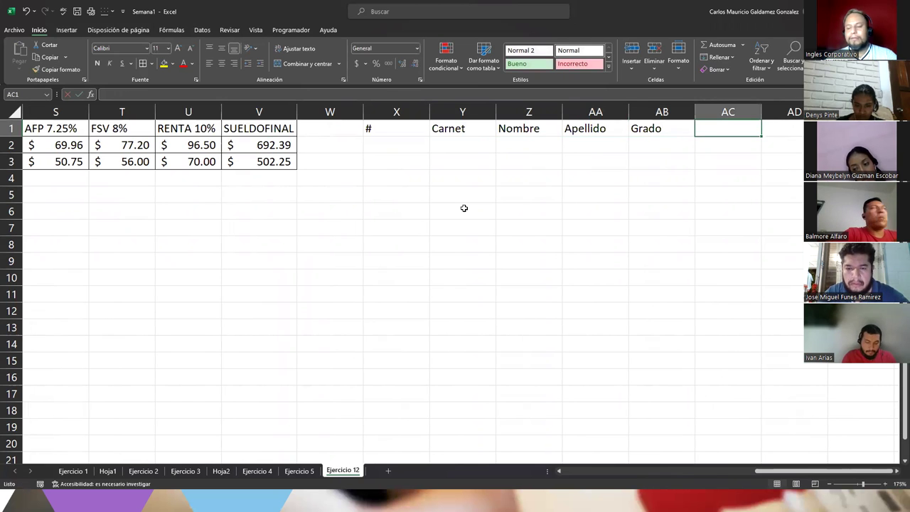
type("Seccion")
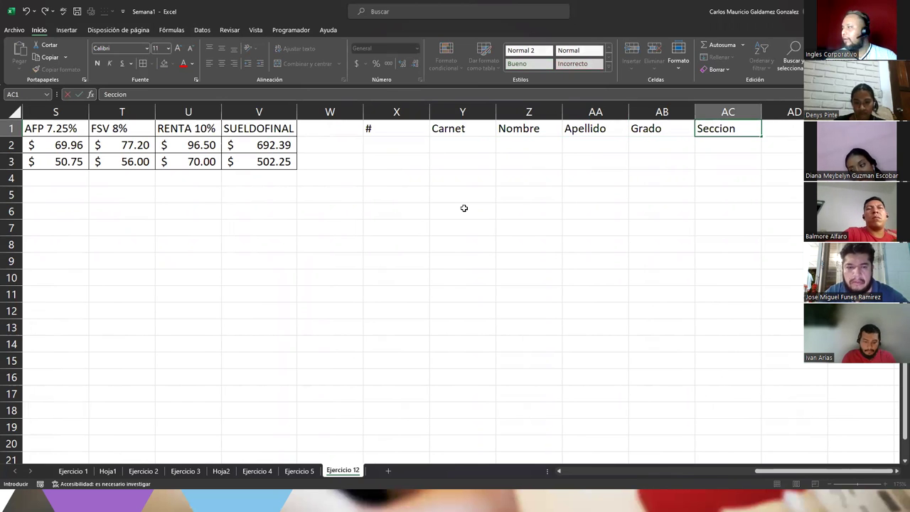
key("Tab")
Add the Act 1 header in AD1 with its 35% weight in AE1
type("Act")
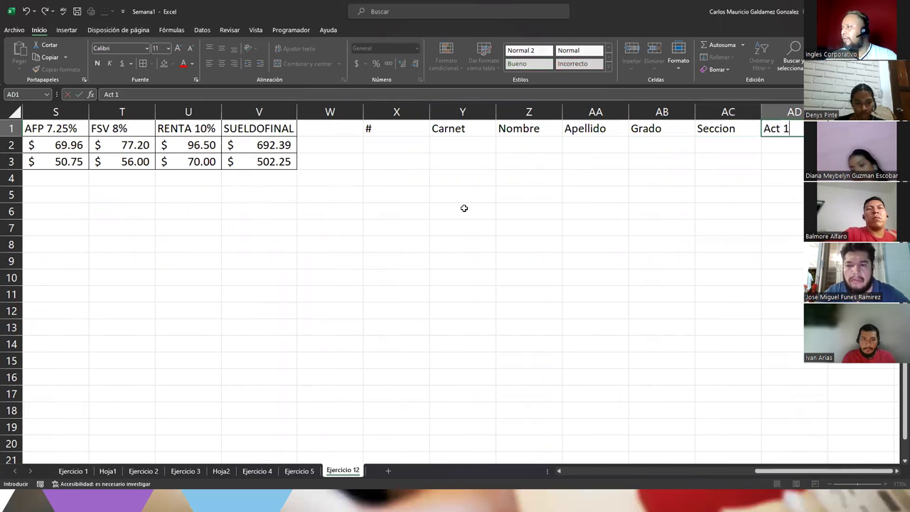
type(" 1 35%")
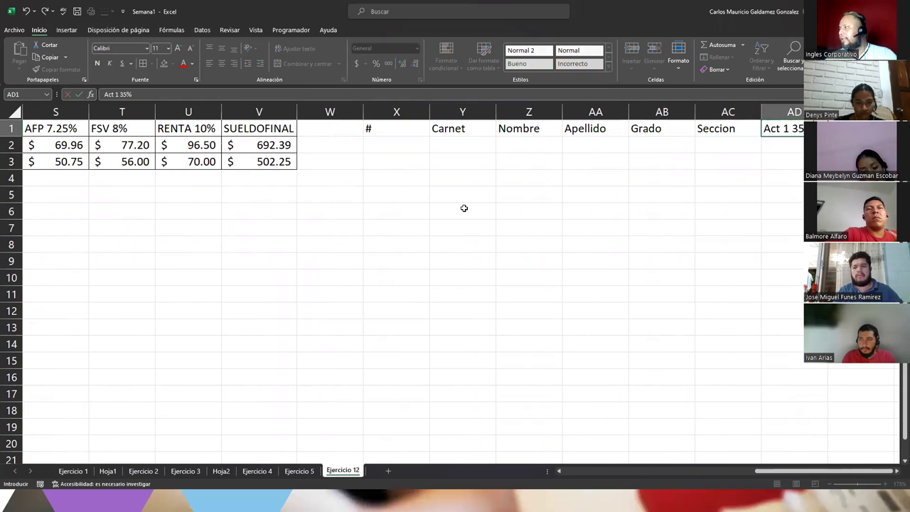
key("Tab")
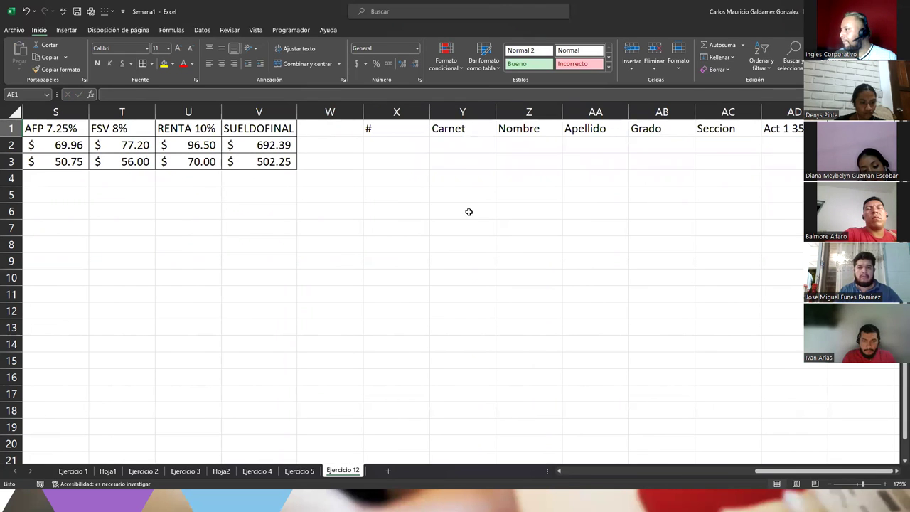
scroll(463, 250, "down", 1, "ctrl")
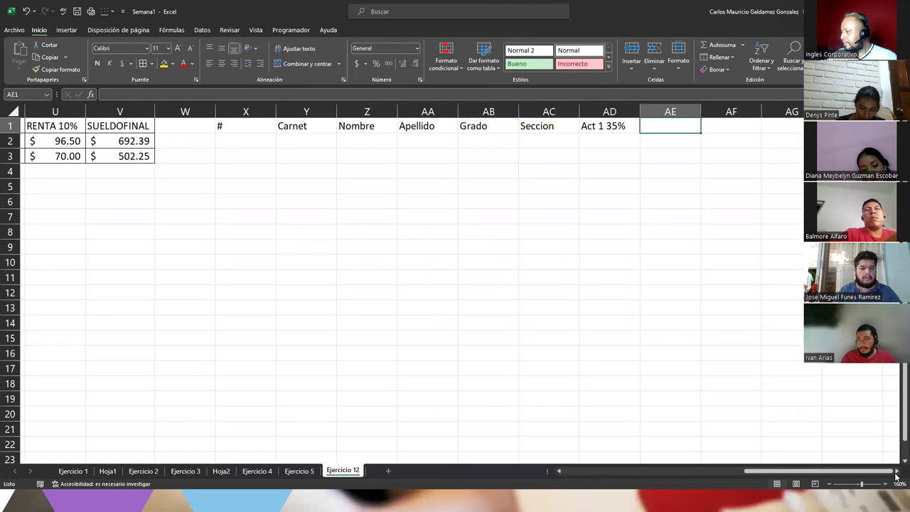
left_click(896, 472)
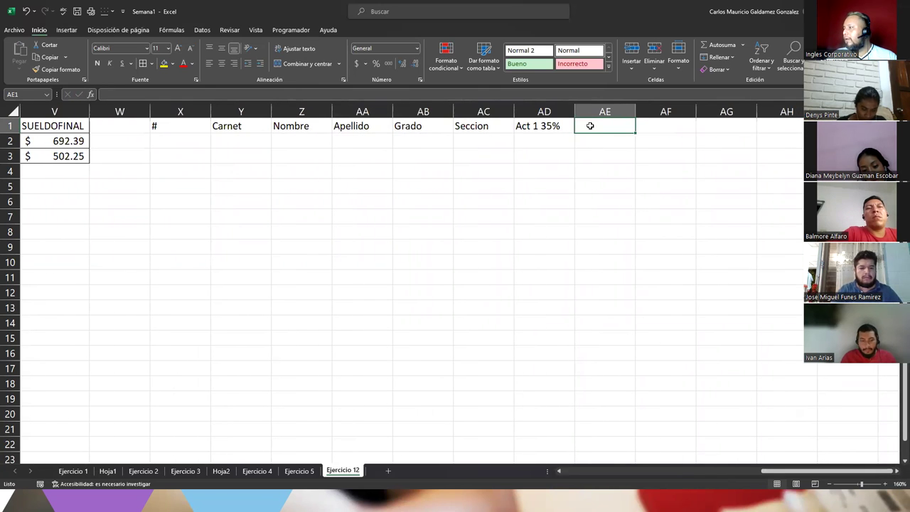
key("Left")
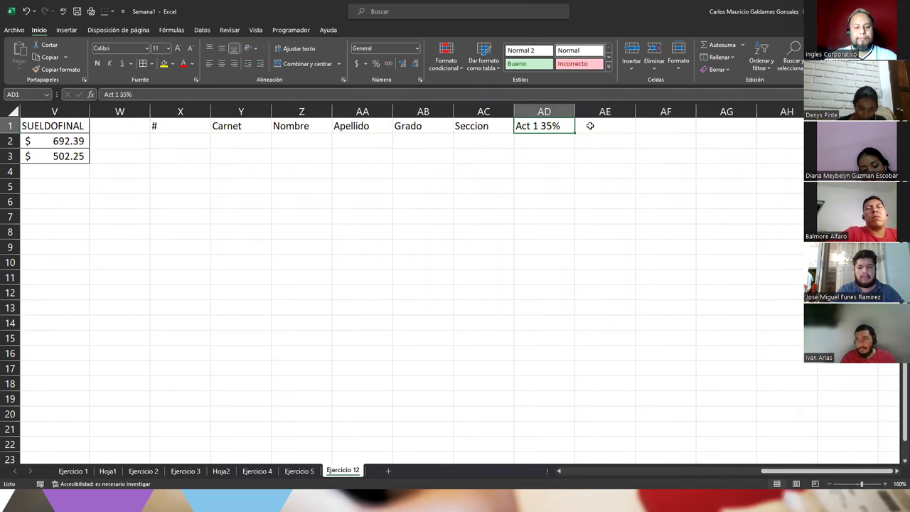
key("F2")
key("Tab")
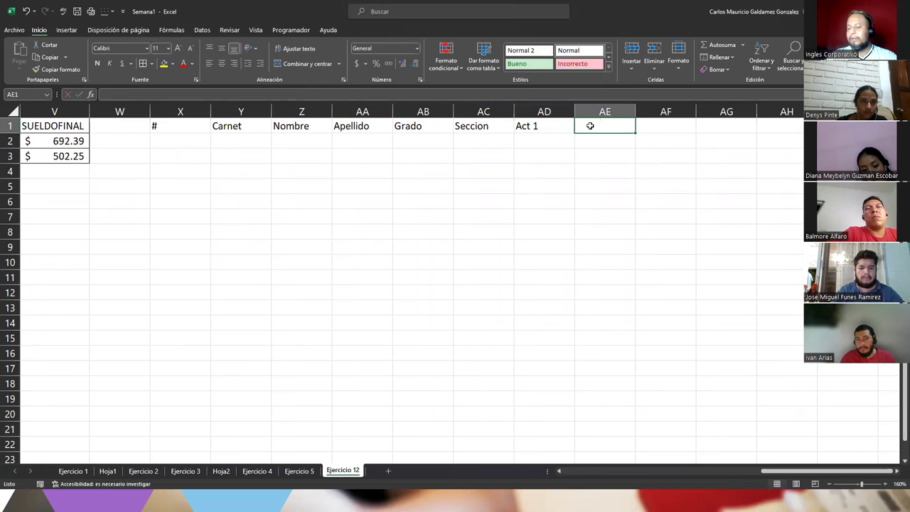
type("35")
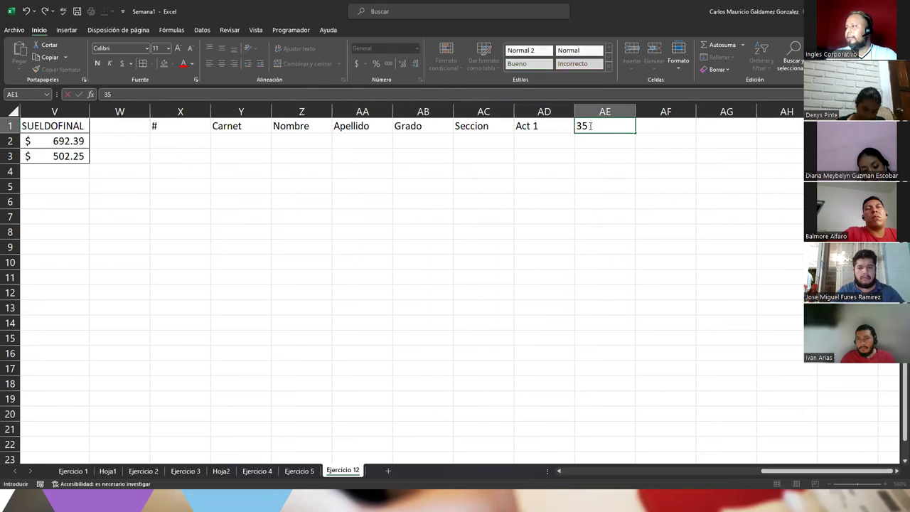
type("%")
key("Tab")
Add Act2 with 35%, P.O. with 30%, and Nota final to finish the header row
type("Act")
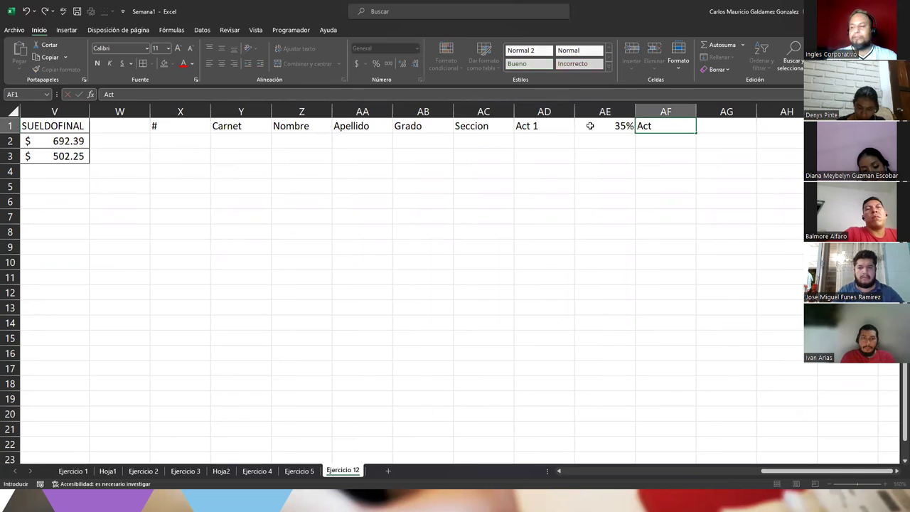
type("2")
key("Tab")
type("3")
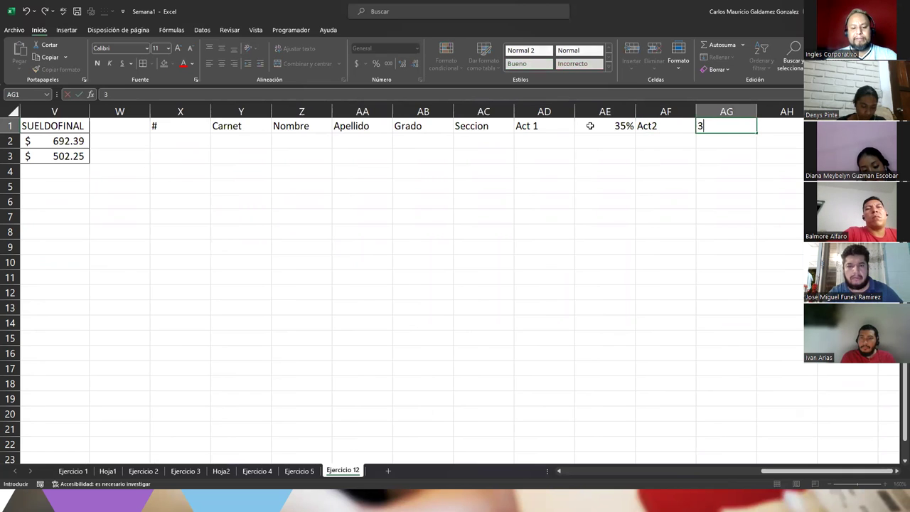
key("Tab")
type("P.O")
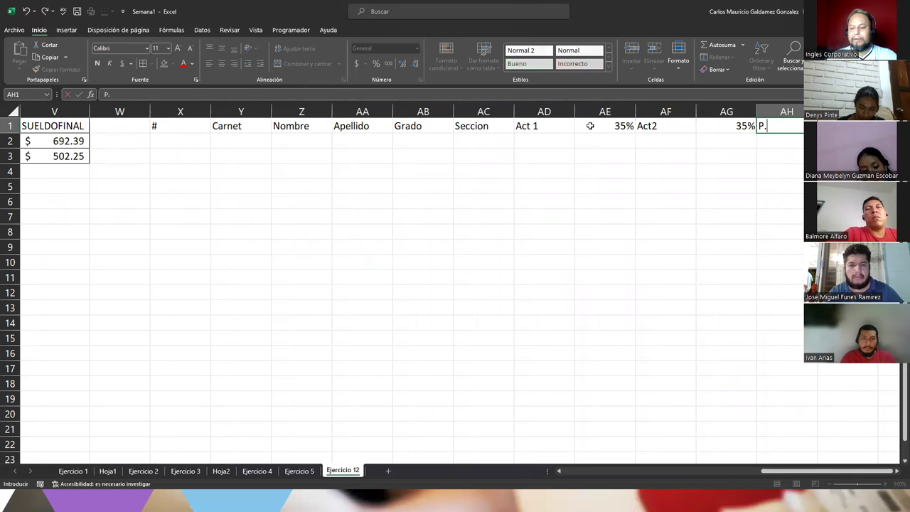
type(".")
key("Tab")
type("30")
key("Tab")
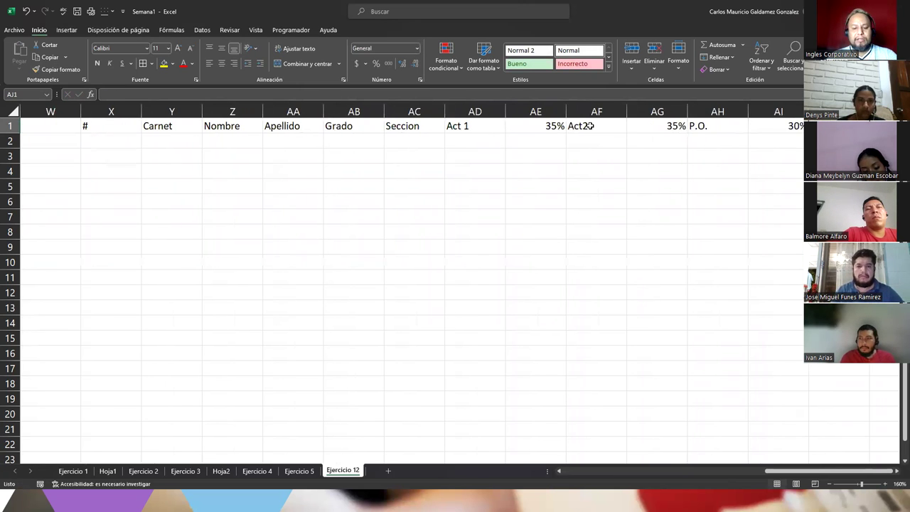
type("Nota final")
key("Return")
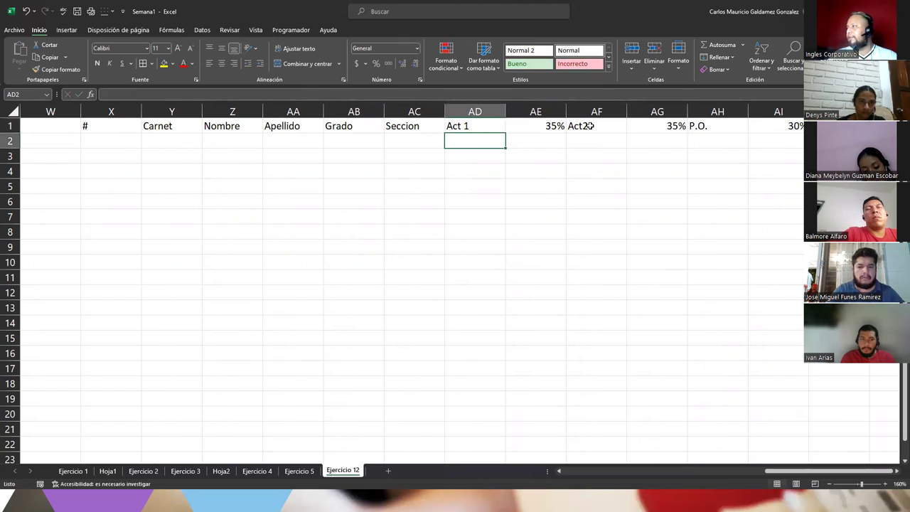
Autofit columns AD through AI to their headers and narrow column X
double_click(503, 112)
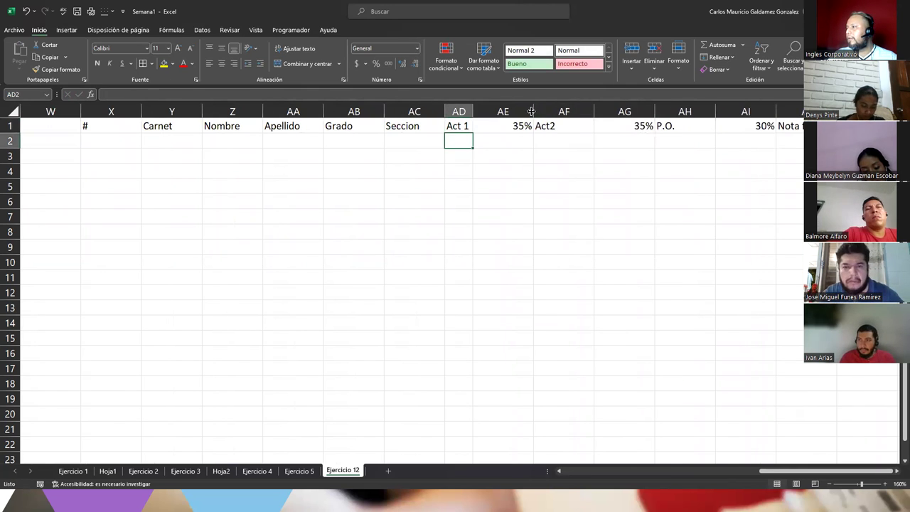
double_click(530, 112)
double_click(557, 111)
left_click_drag(583, 112, 584, 111)
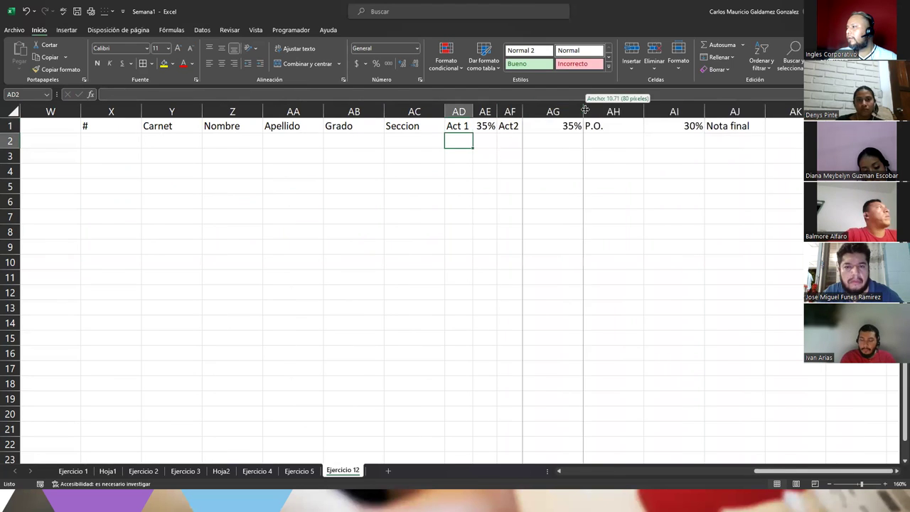
double_click(583, 111)
double_click(606, 111)
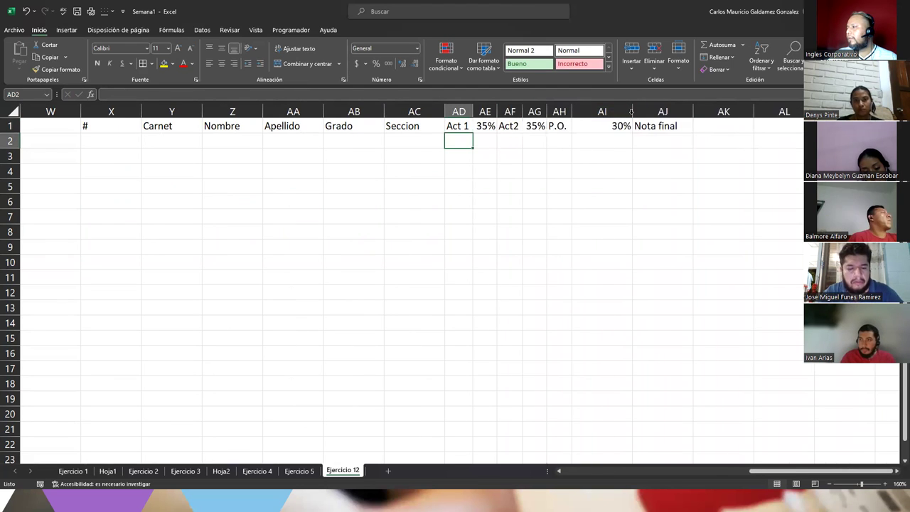
double_click(631, 112)
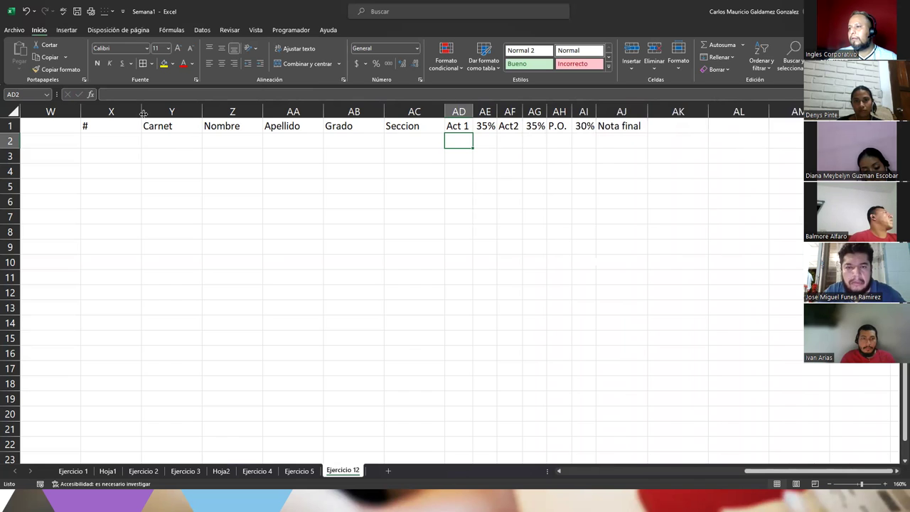
mouse_move(143, 111)
left_mouse_down()
mouse_move(102, 111)
mouse_move(383, 125)
left_mouse_up()
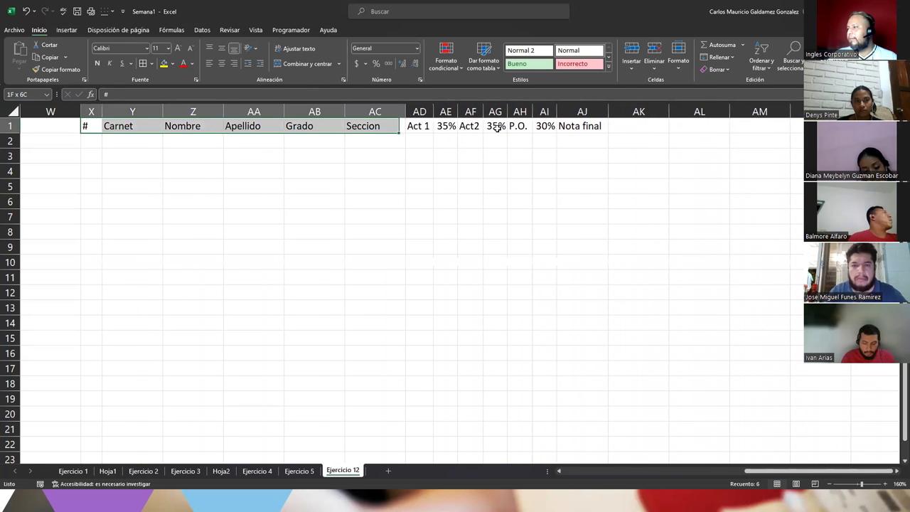
left_click_drag(496, 126, 579, 141)
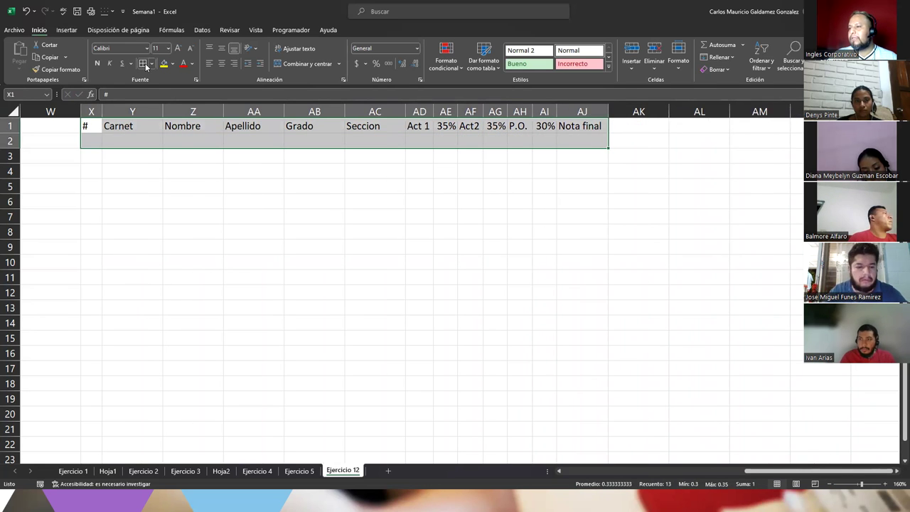
scroll(518, 201, "up", 1, "ctrl")
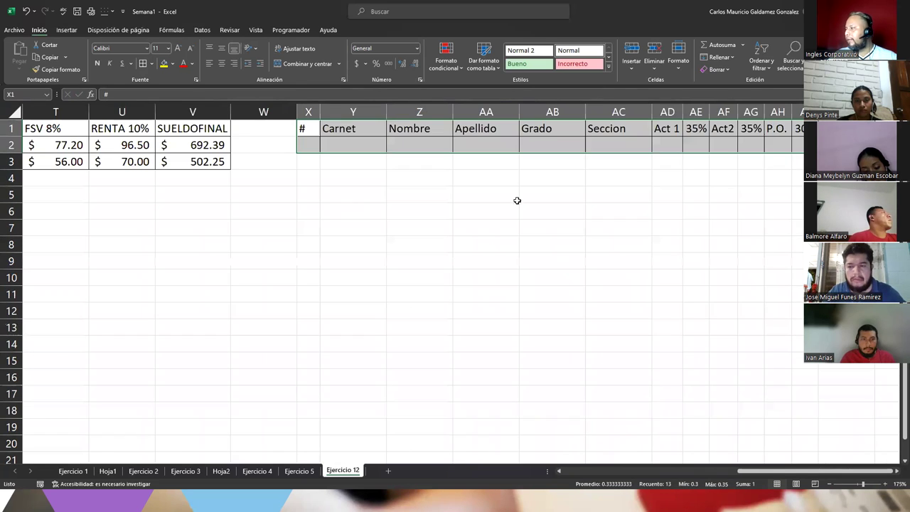
left_click(896, 472)
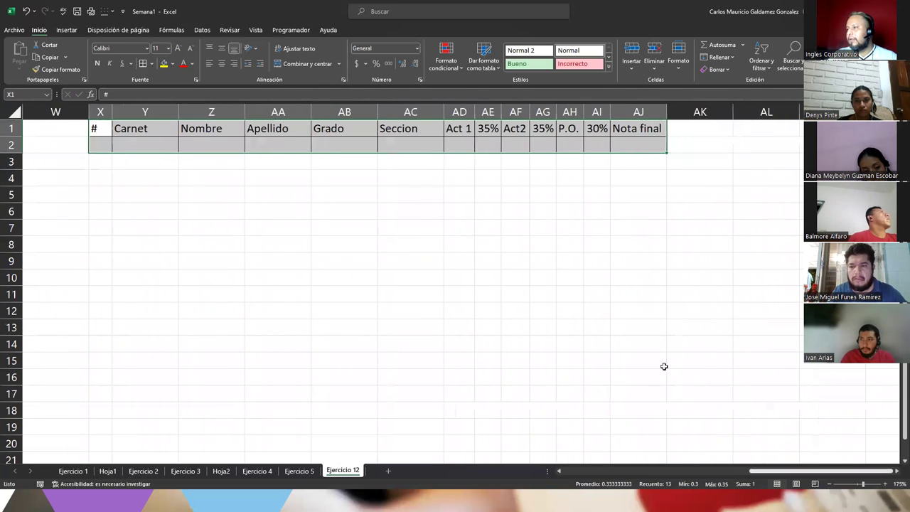
left_click_drag(474, 111, 474, 111)
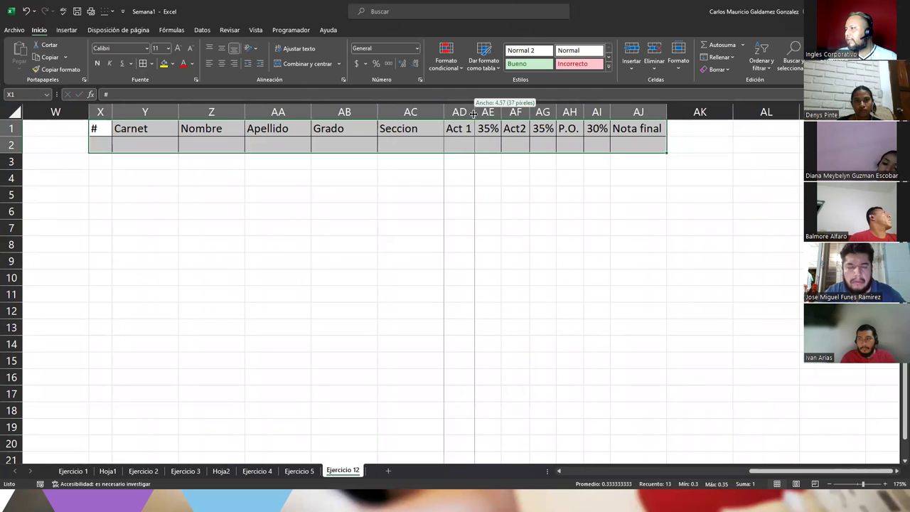
Enter the sample grade 10 in AD2 and display it as 10.0
left_click(463, 149)
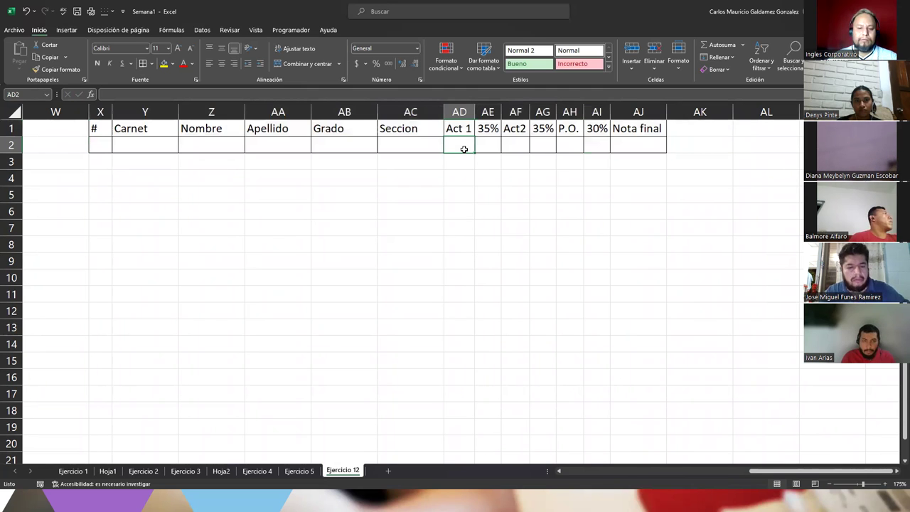
type("10.")
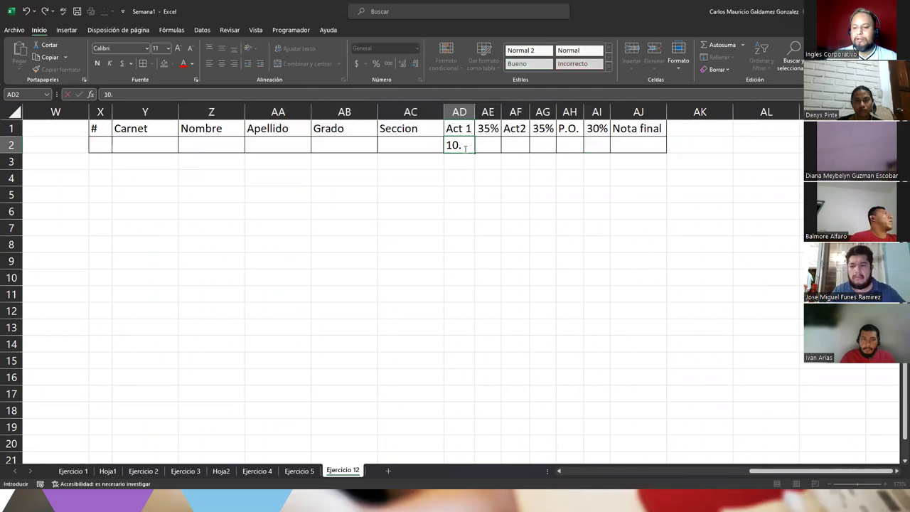
type("0")
key("Return")
left_click(465, 147)
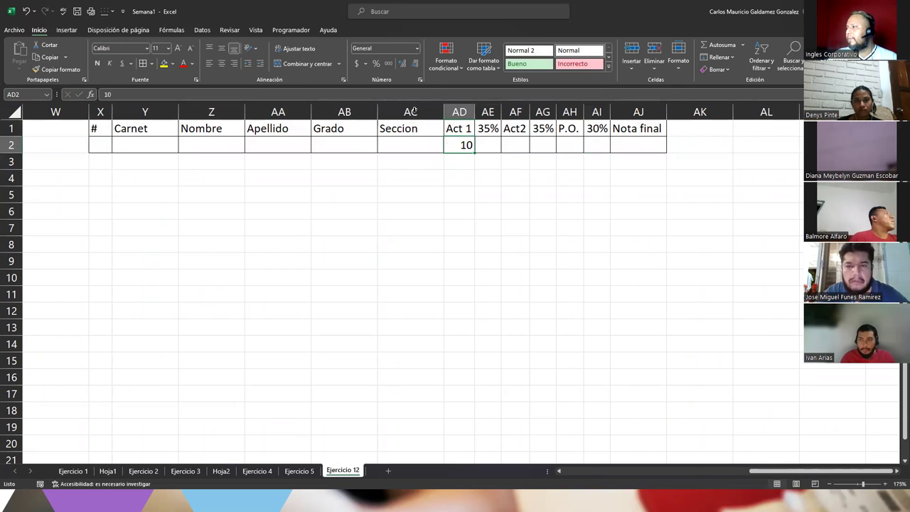
left_click(403, 64)
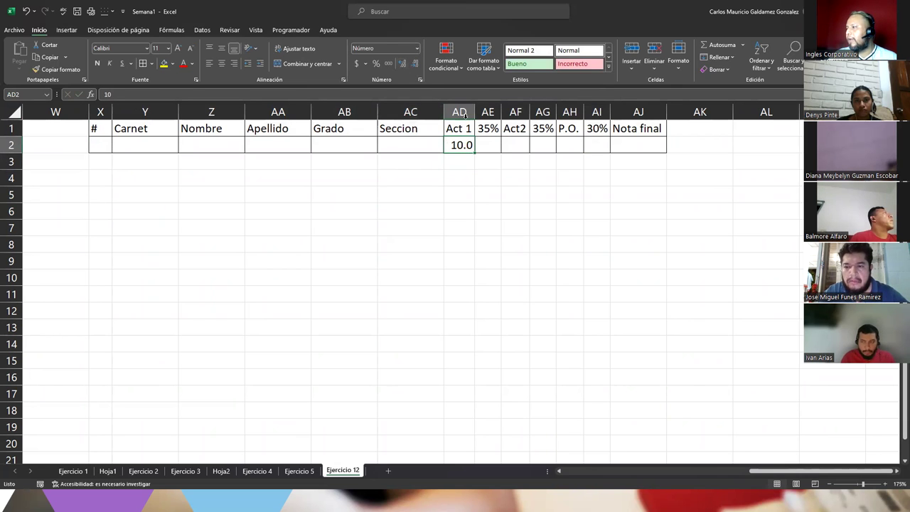
Set columns AD through AI to a width of 4.5
left_click_drag(474, 113, 594, 111)
right_click(593, 111)
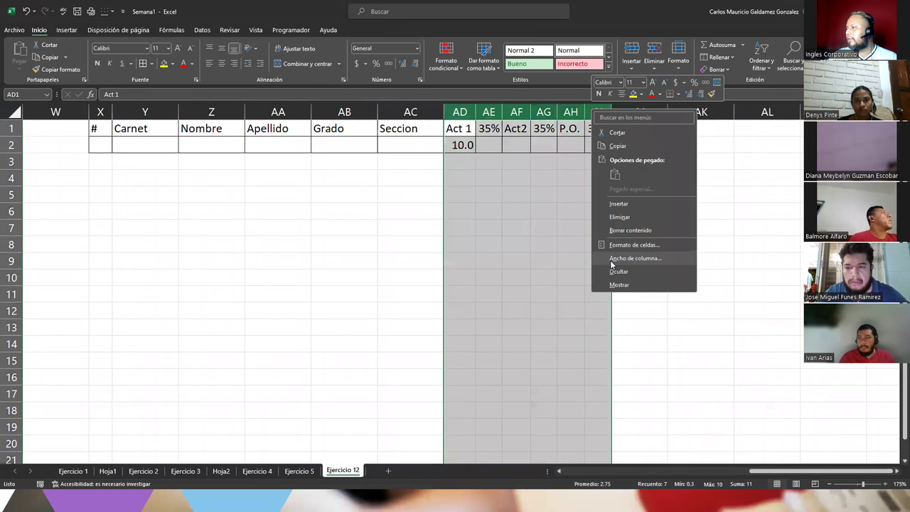
left_click(610, 259)
type("4.5")
left_click(598, 283)
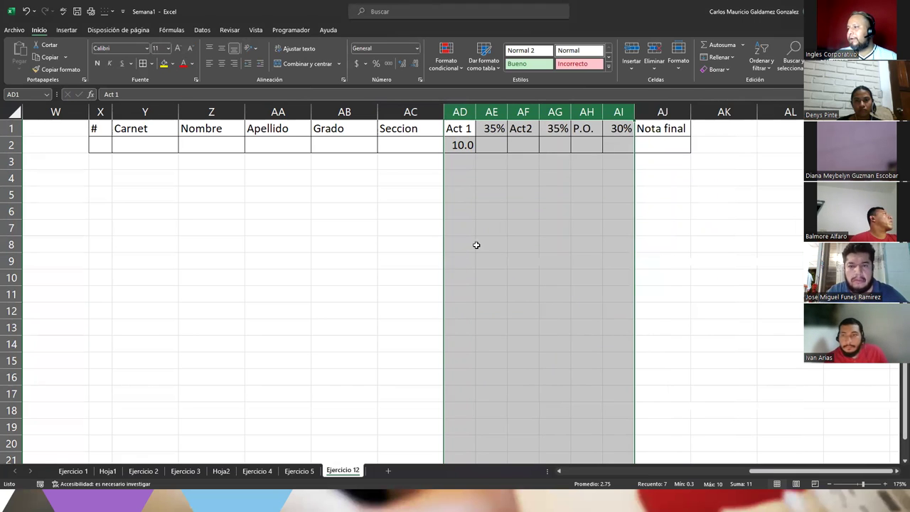
left_click(369, 209)
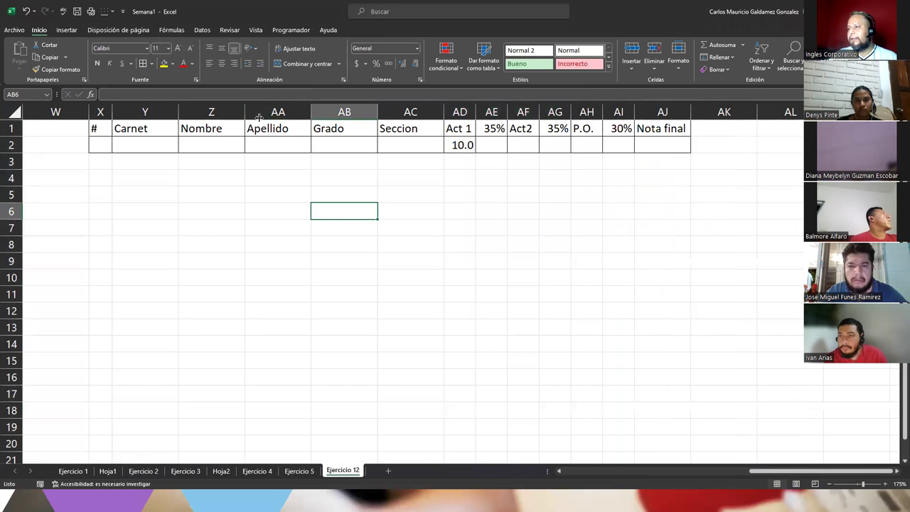
Widen the Nombre and Apellido columns and autofit the Grado column
left_click_drag(259, 117, 293, 117)
left_click_drag(355, 116, 391, 115)
left_click_drag(524, 114, 505, 113)
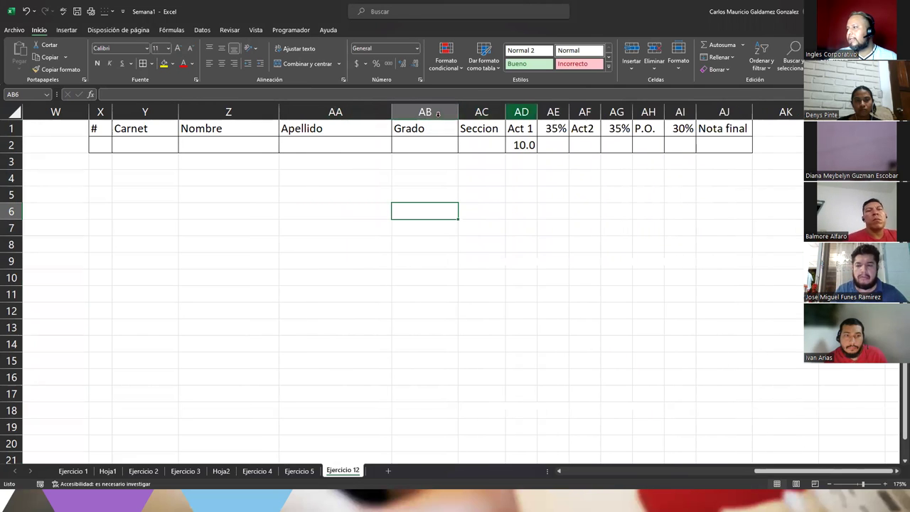
double_click(457, 114)
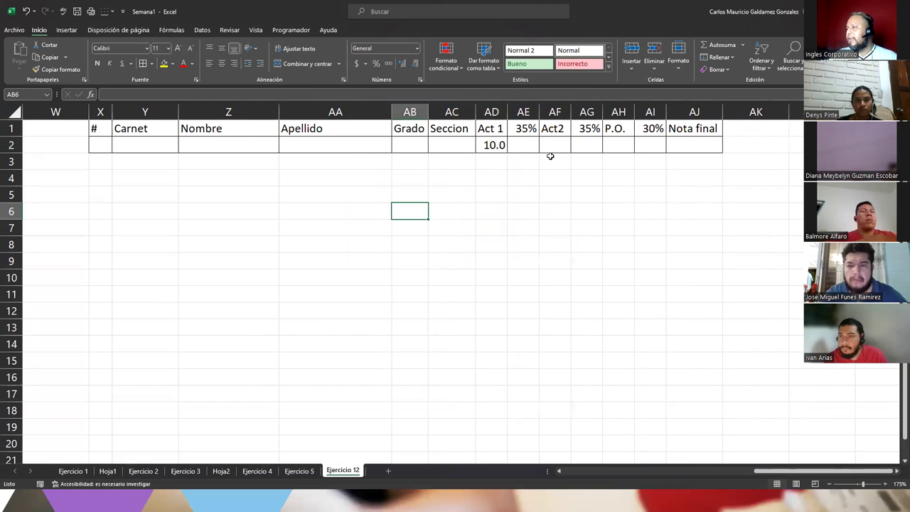
Clear the sample 10.0 from AD2 and select calculation cells AE2 and AG2
left_click(491, 145)
key("Delete")
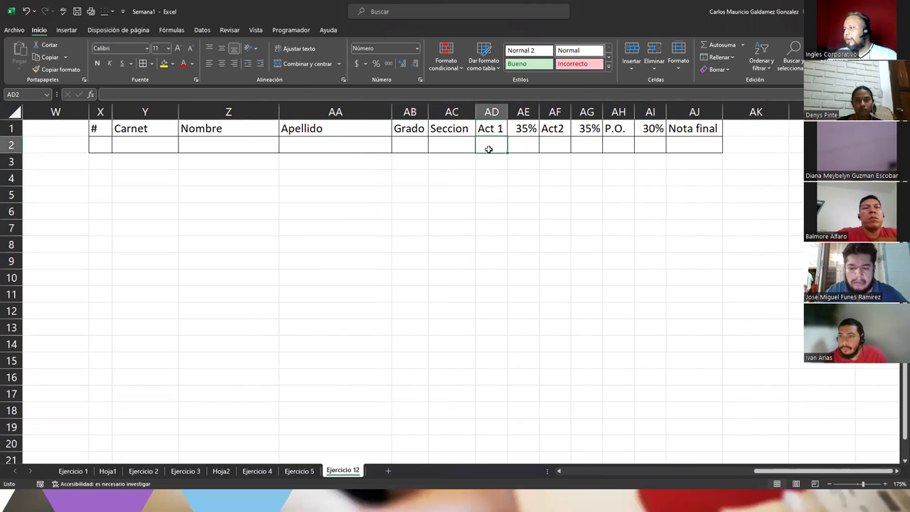
left_click(523, 144)
left_click(585, 145, "ctrl")
Fill AE2, AG2, AI2 and AJ2 with yellow
left_click_drag(653, 145, 686, 144, "ctrl")
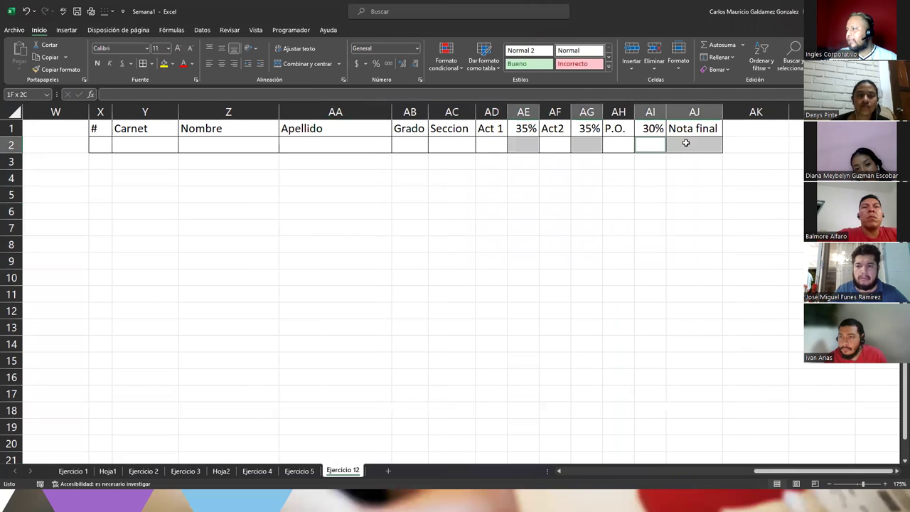
left_click(165, 65)
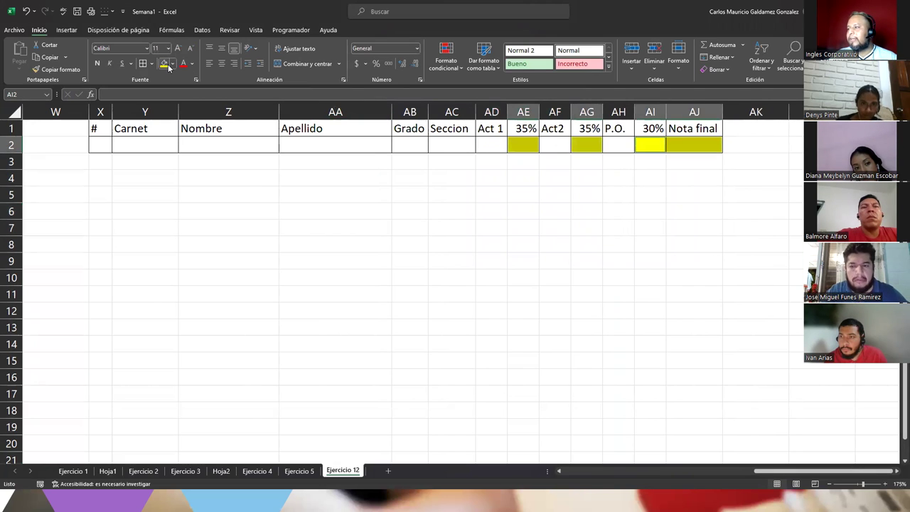
left_click(106, 144)
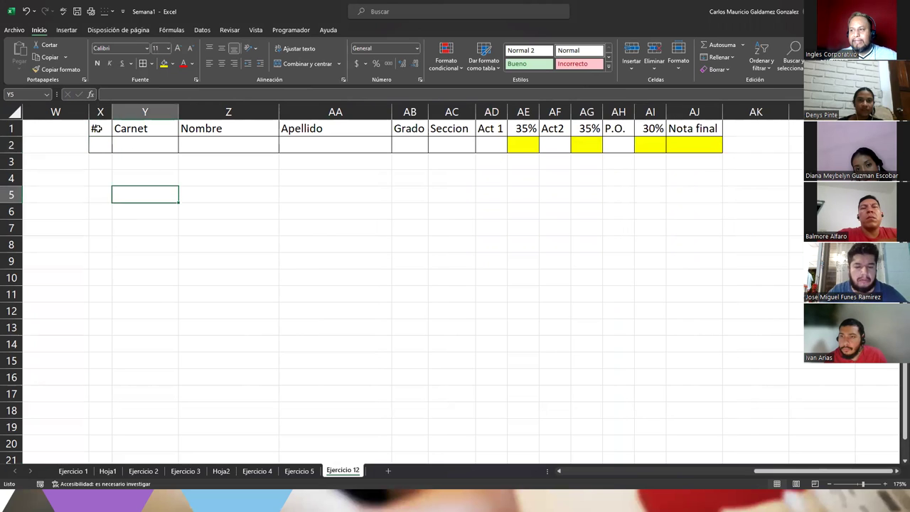
Review the row 2 entry cells from Carnet (Y2) across to P.O. (AH2)
left_click(132, 147)
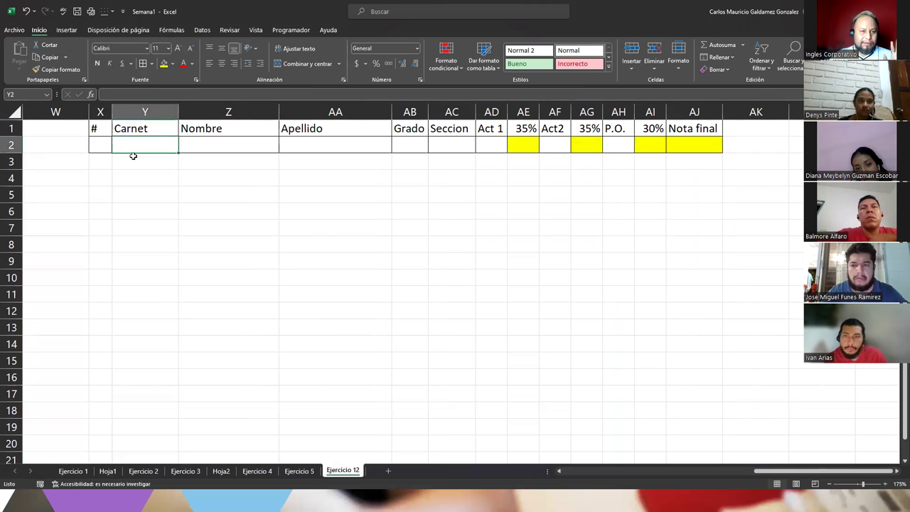
left_click(162, 202)
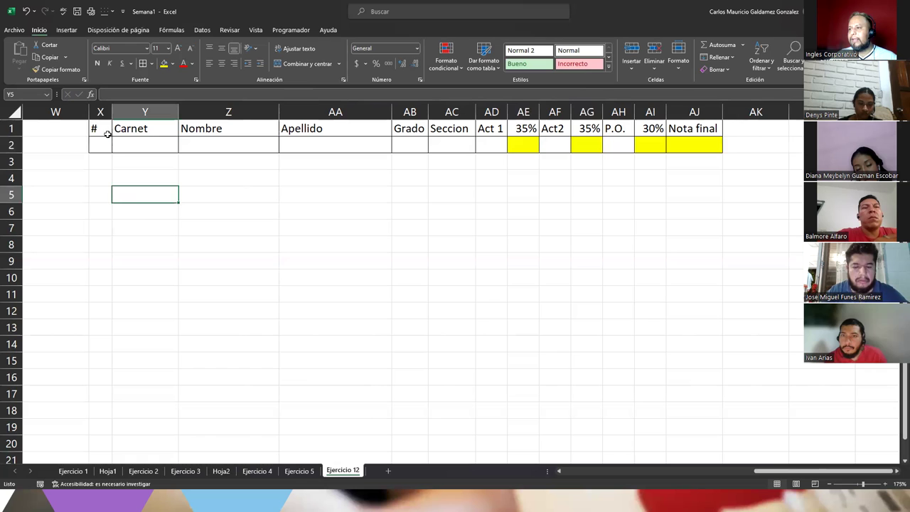
left_click_drag(106, 134, 686, 143)
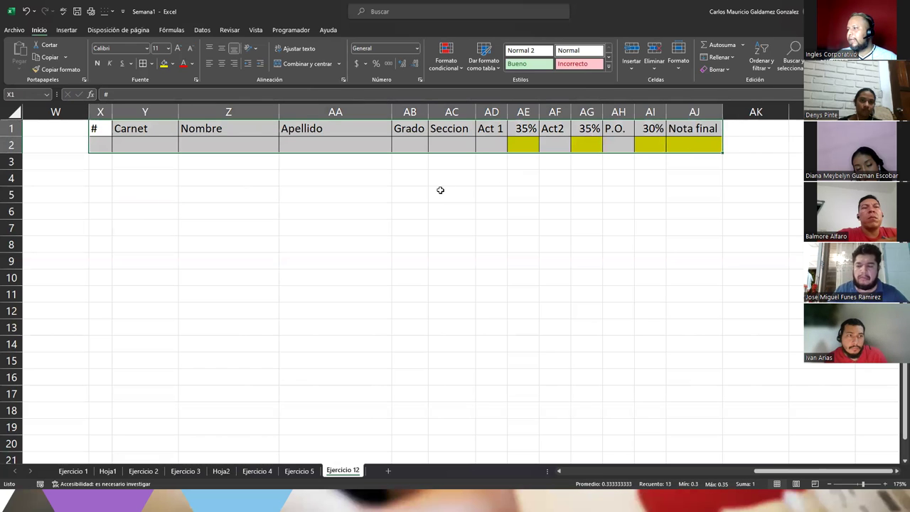
left_click(101, 147)
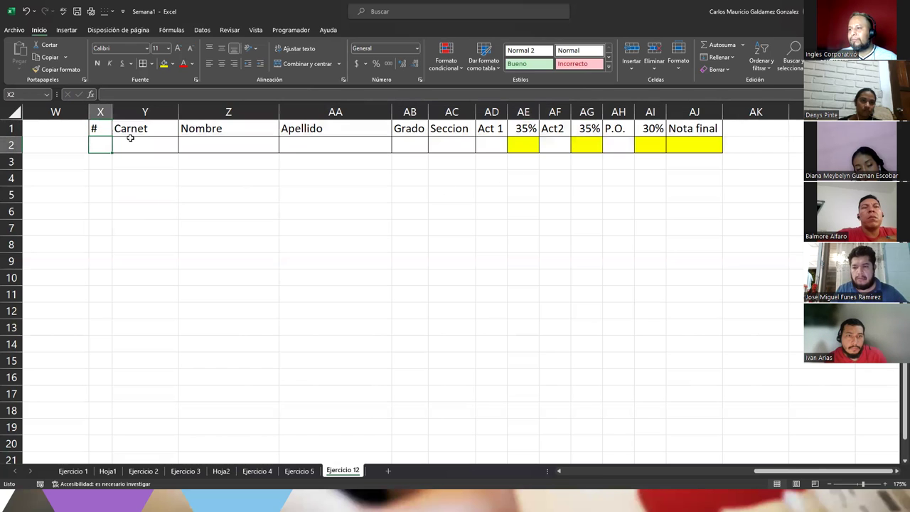
left_click(130, 139)
left_click(215, 142)
left_click(360, 143)
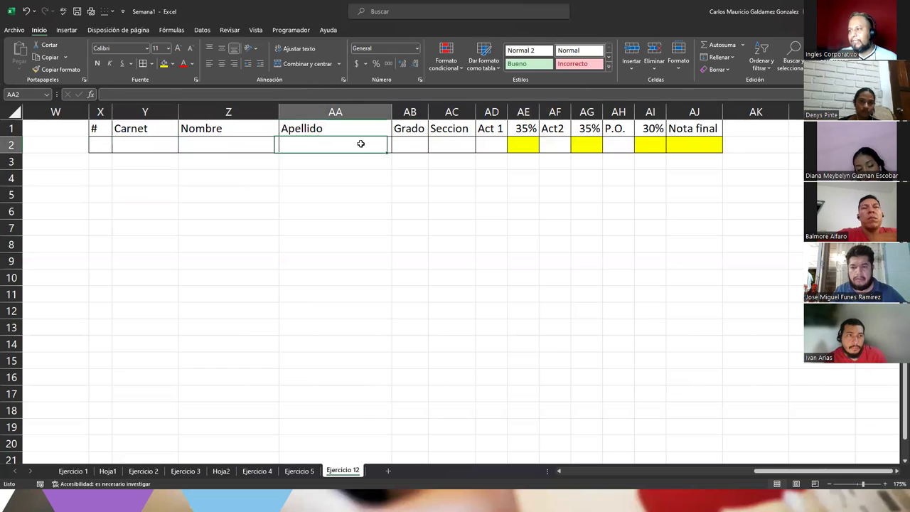
left_click(412, 143)
left_click(447, 144)
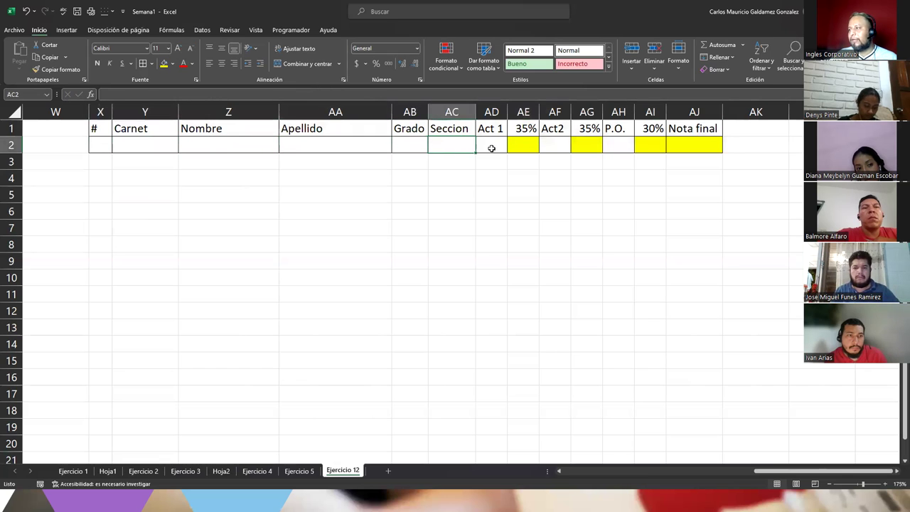
left_click(490, 145)
left_click(556, 146)
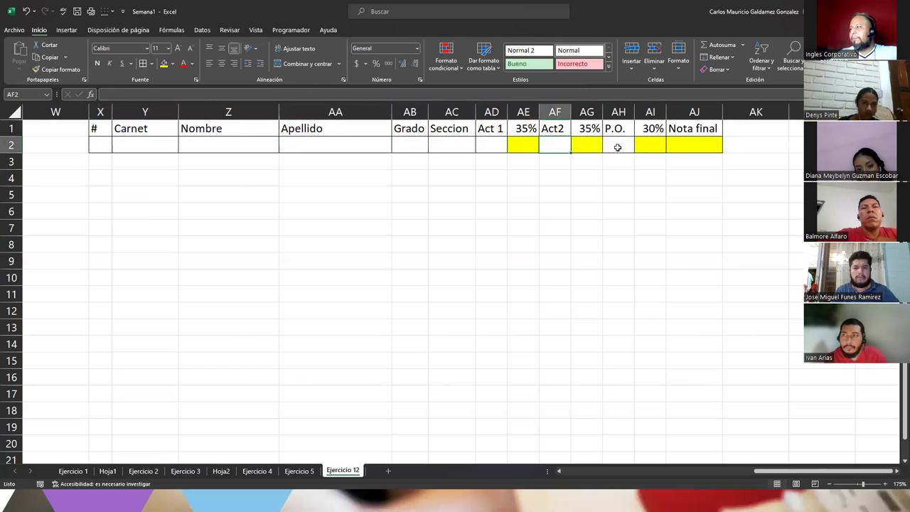
left_click(617, 147)
key("ctrl+shift+l")
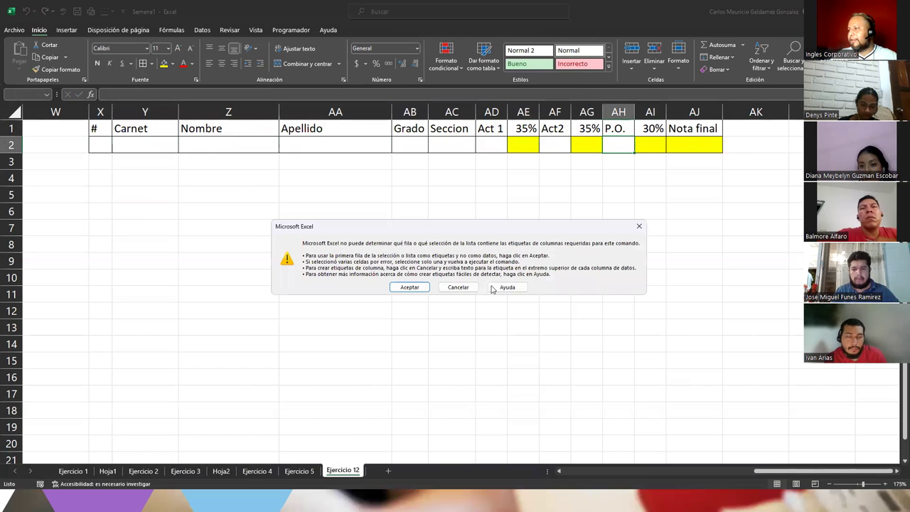
left_click(411, 287)
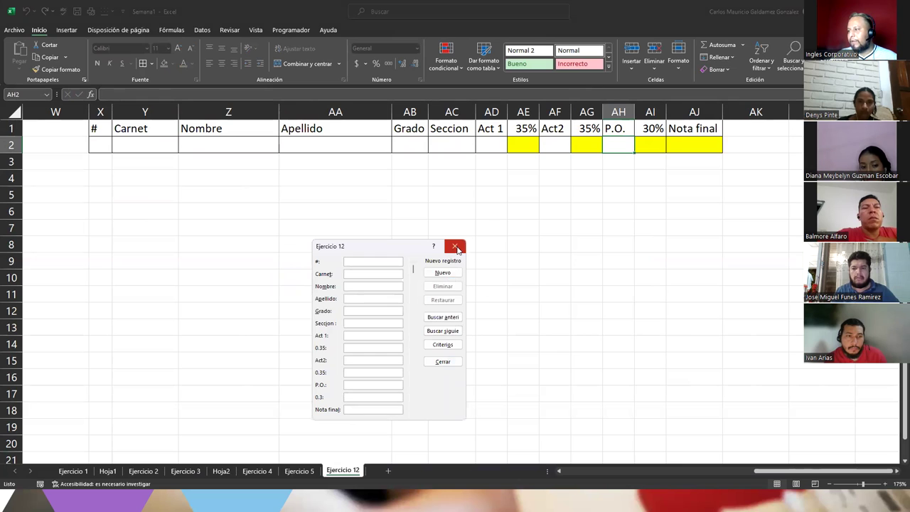
key("Escape")
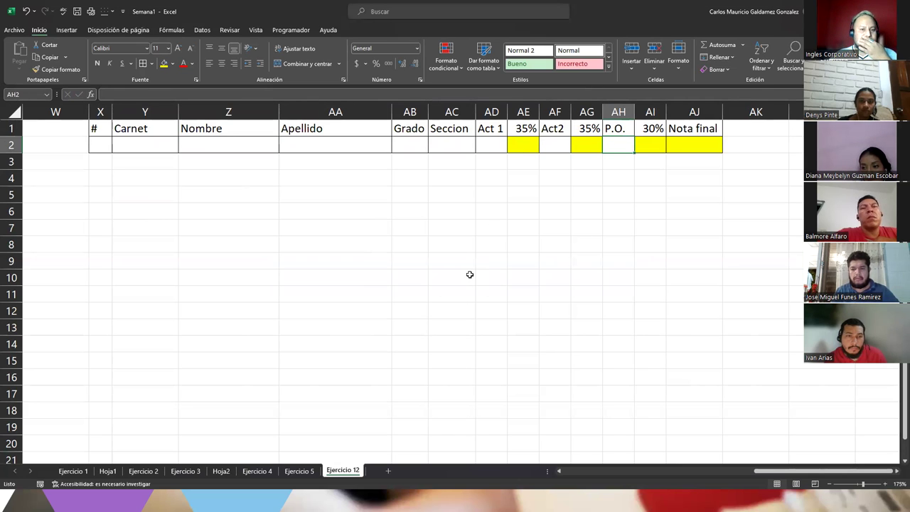
left_click(512, 149)
left_click(582, 148)
left_click(671, 146)
left_click(167, 143)
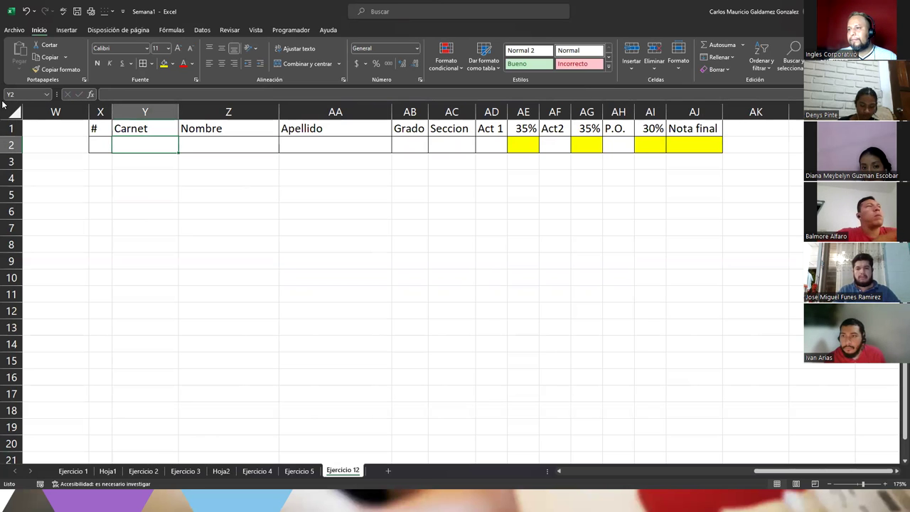
Screenshot the grade table area, then switch to the ¡Muchas gracias! slide
key("super+shift+s")
mouse_move(3, 102)
left_mouse_down()
mouse_move(739, 178)
mouse_move(746, 191)
left_mouse_up()
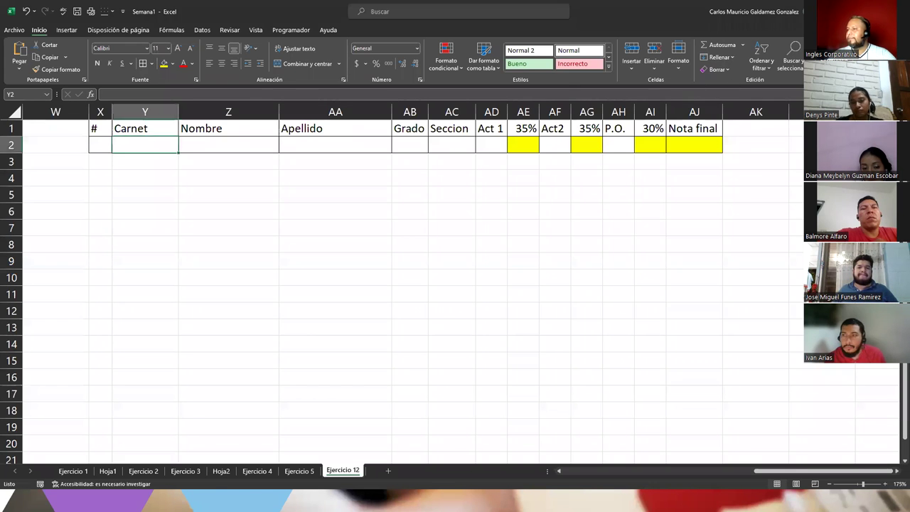
key("alt+Tab")
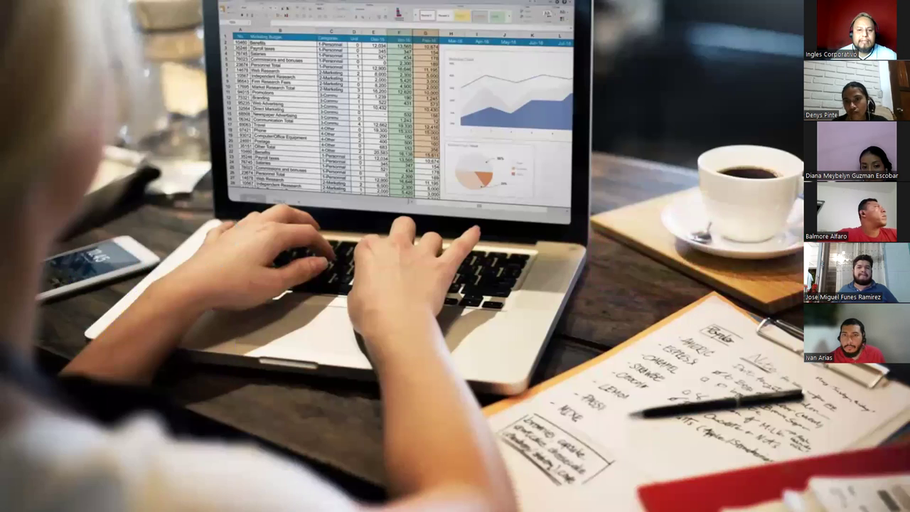